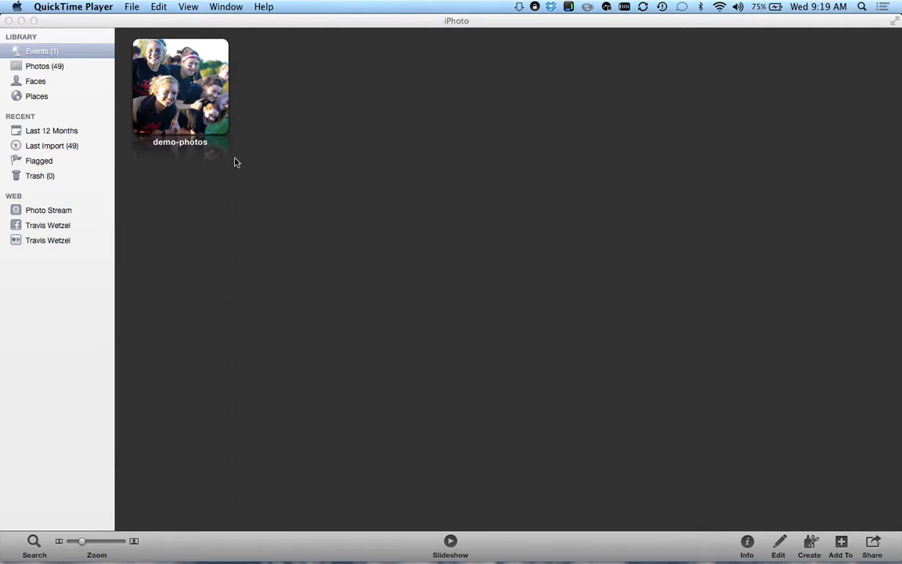
- Bring the iPhoto window to the front with the Events library showing
left_click(198, 165)
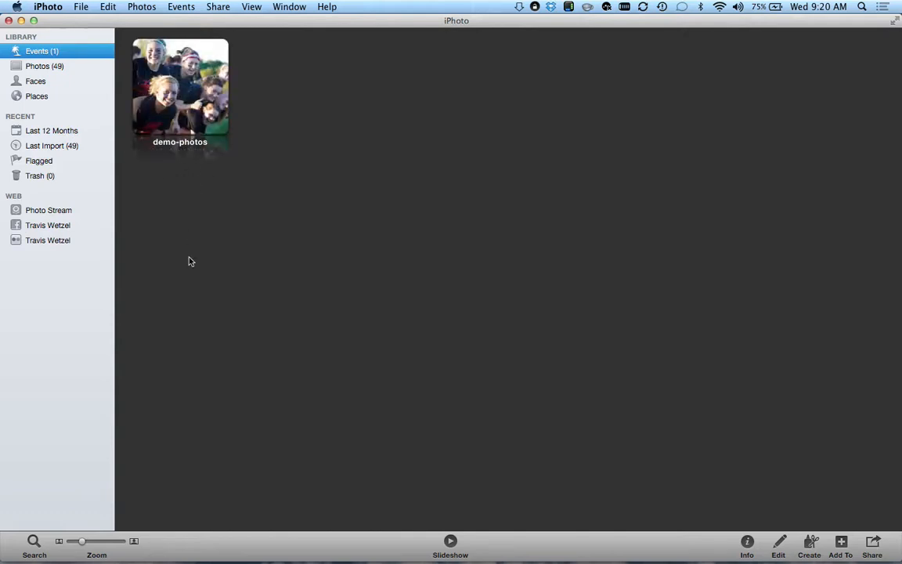
- Make the currently shown picture the demo-photos event's key photo, then select that event
right_click(175, 123)
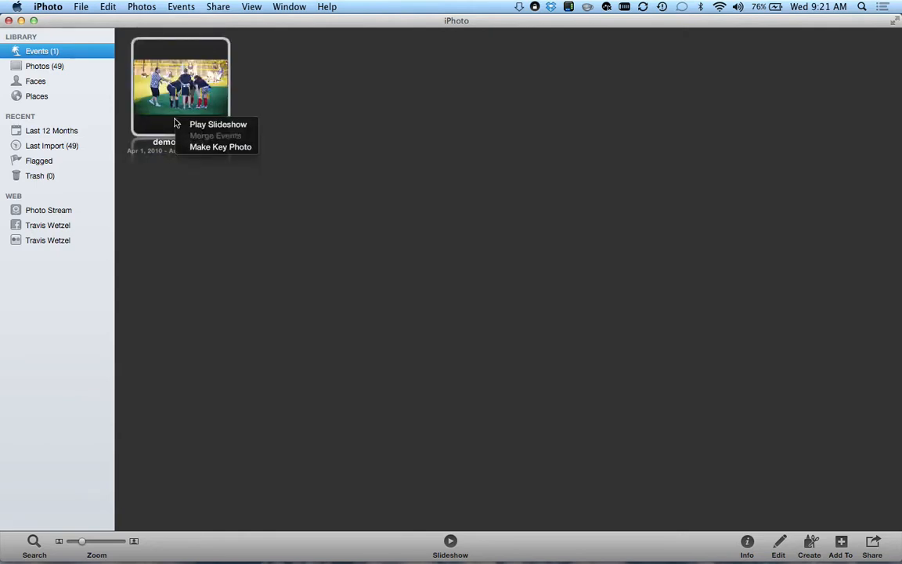
left_click(216, 149)
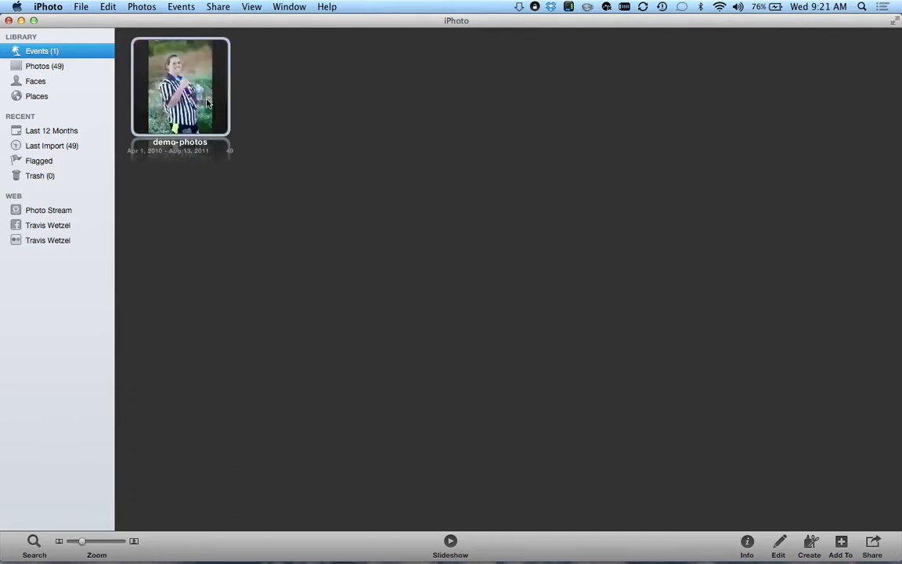
left_click(182, 98)
- Open the demo-photos event and browse its 49 photo thumbnails
double_click(182, 97)
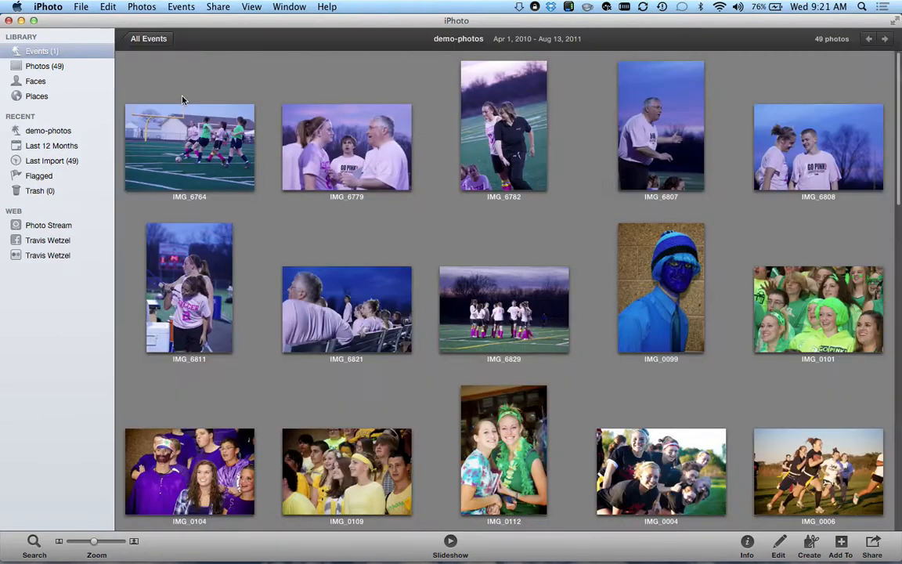
scroll(423, 335, "down", 15)
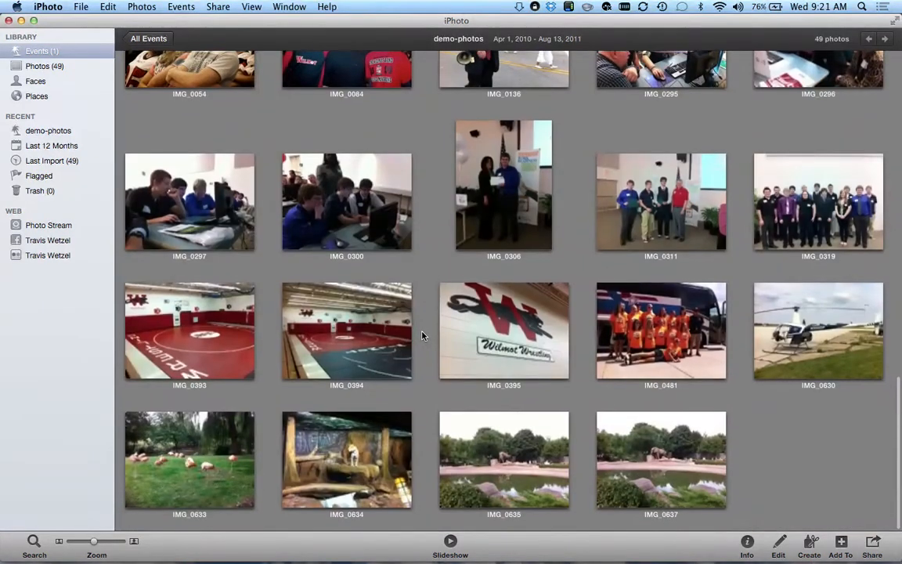
scroll(422, 335, "up", 10)
scroll(423, 336, "up", 3)
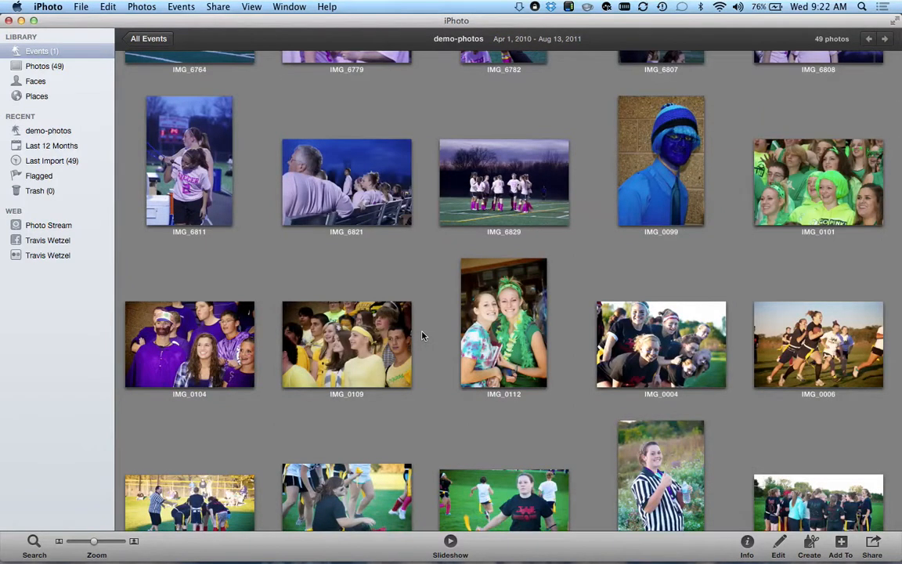
scroll(422, 335, "up", 3)
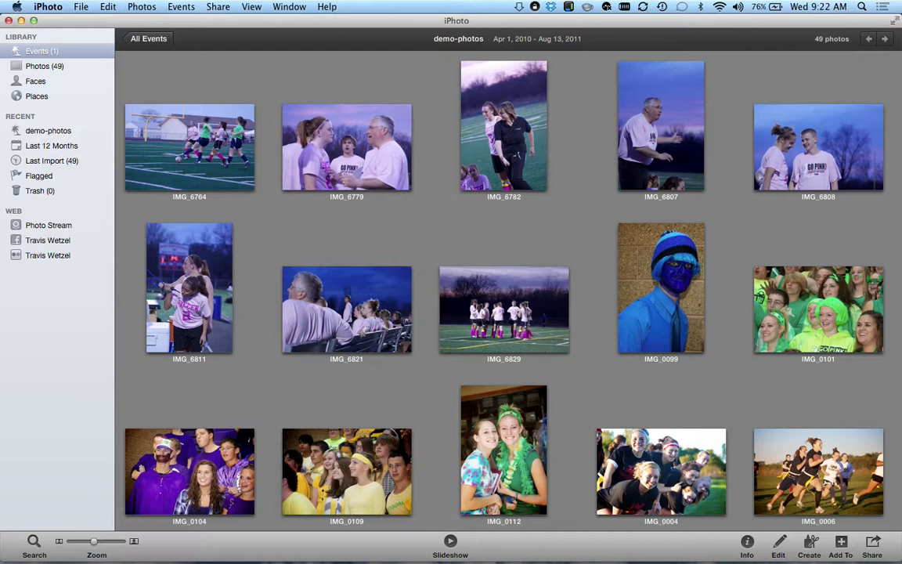
- Review the View menu's display options, then scroll through the photo grid again
left_click(250, 6)
left_click(251, 6)
left_click(251, 7)
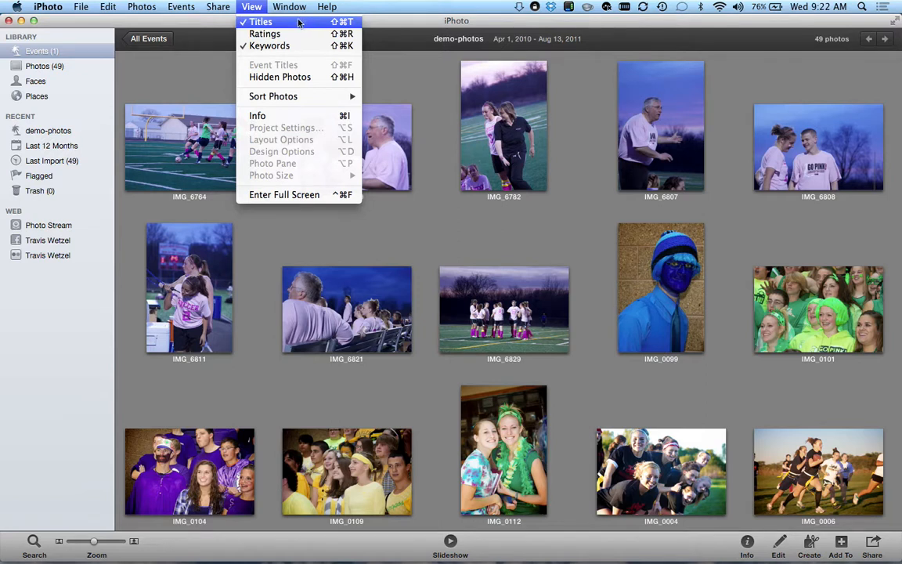
left_click(251, 6)
scroll(483, 288, "down", 10)
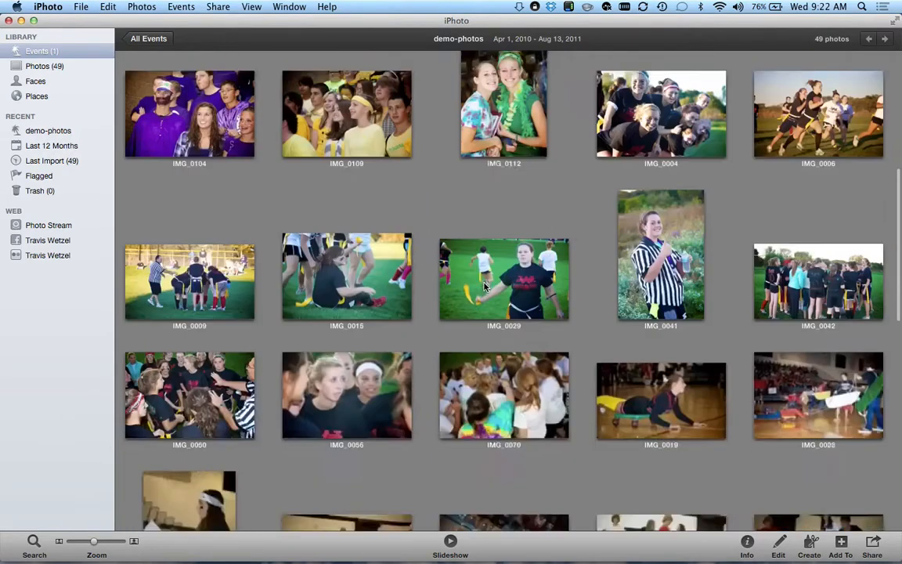
scroll(482, 288, "down", 5)
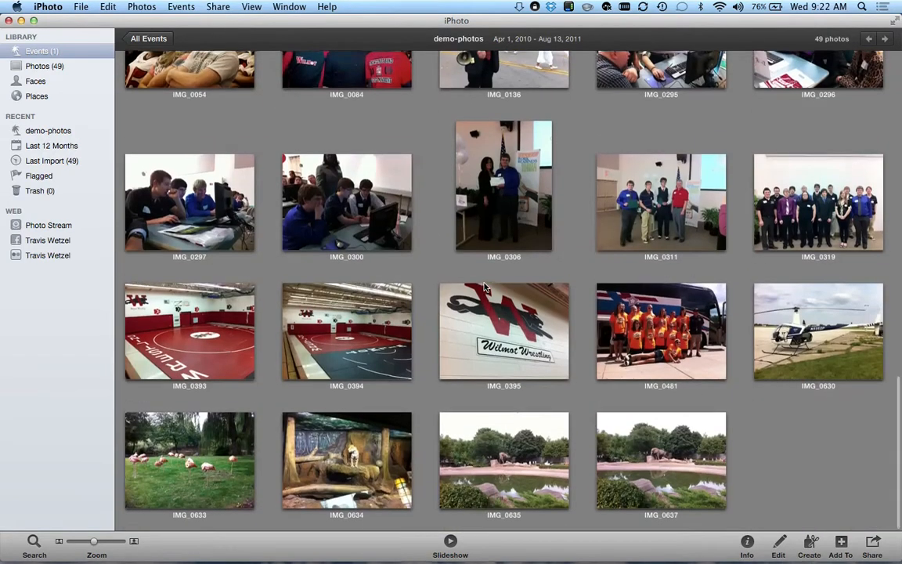
scroll(483, 286, "down", 10)
scroll(483, 286, "up", 2)
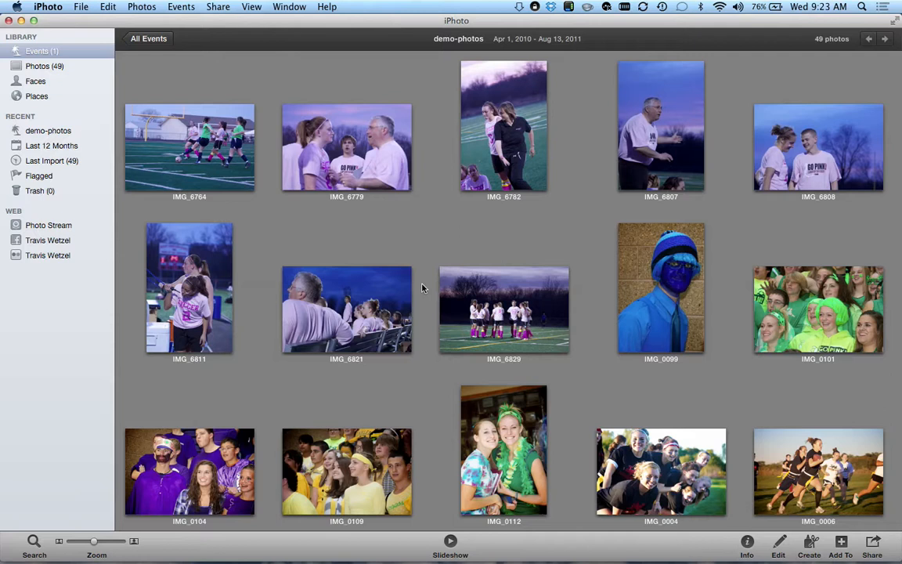
- Try selecting the range of photos from IMG_0099 through IMG_0112
left_click(172, 137)
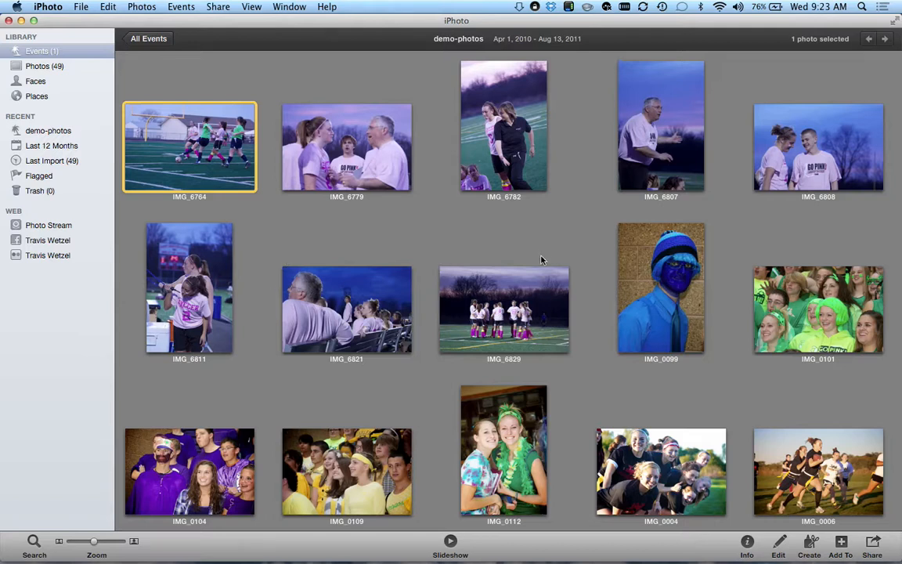
left_click(661, 287)
scroll(723, 320, "down", 5)
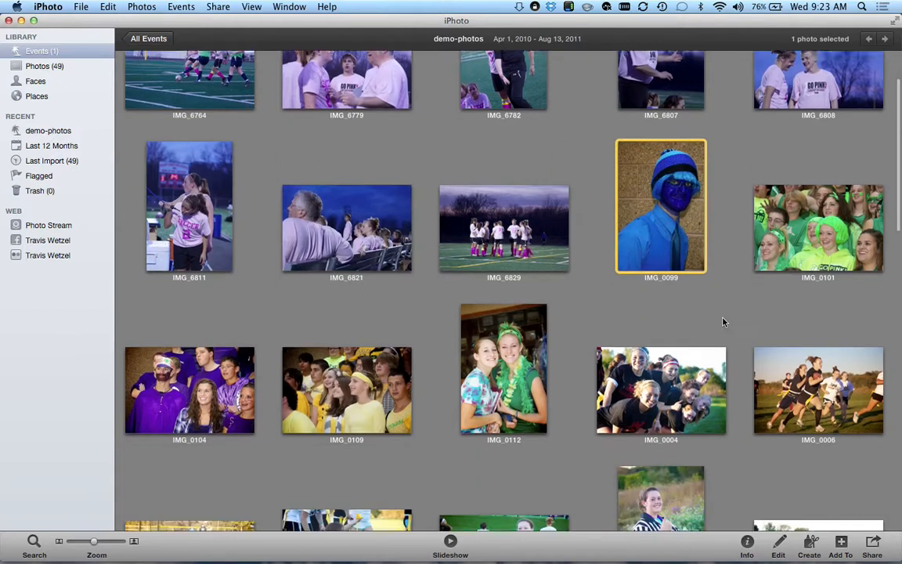
scroll(723, 321, "up", 1)
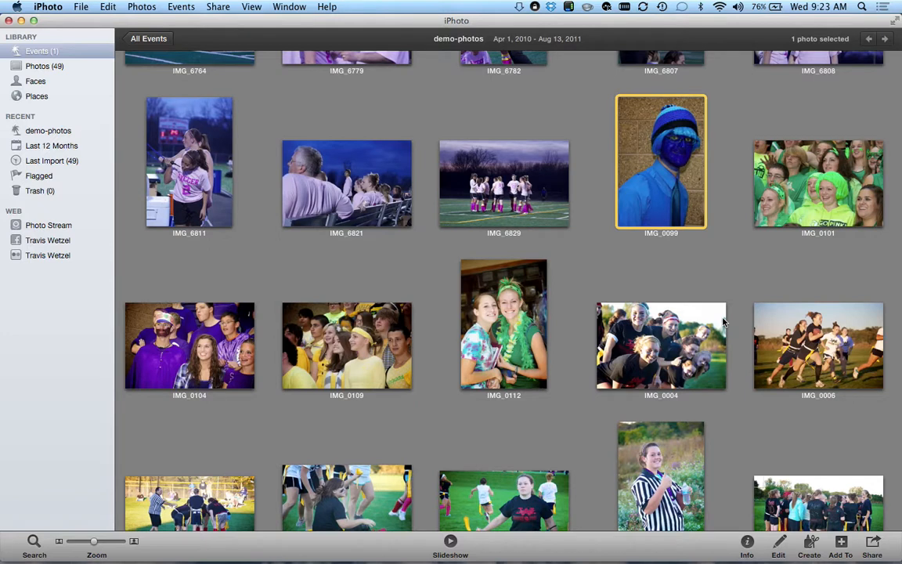
scroll(626, 397, "down", 3)
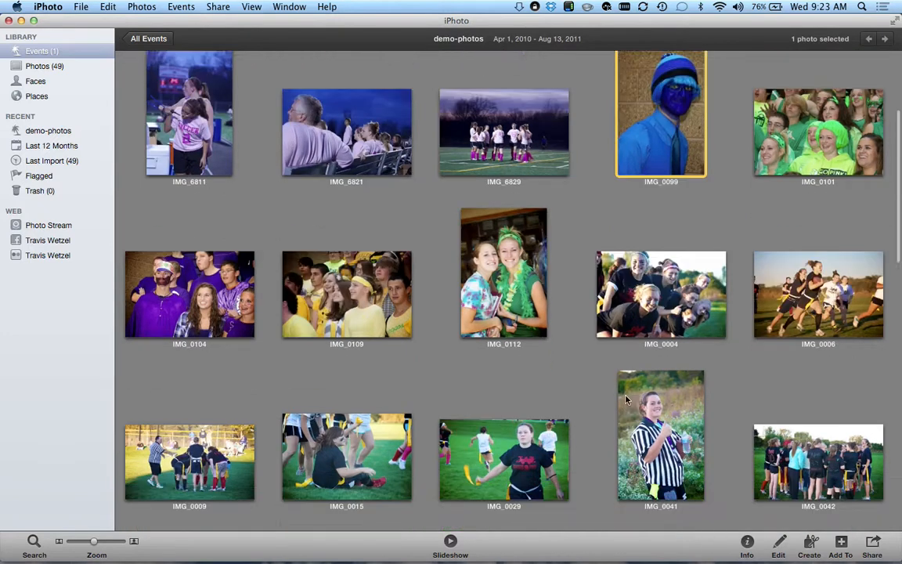
scroll(626, 399, "down", 1)
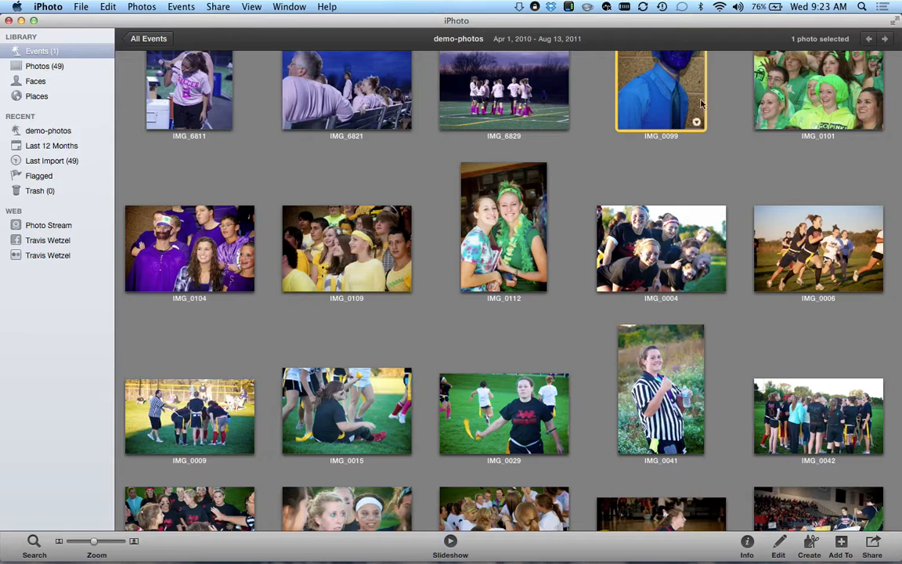
left_click(470, 205, "shift")
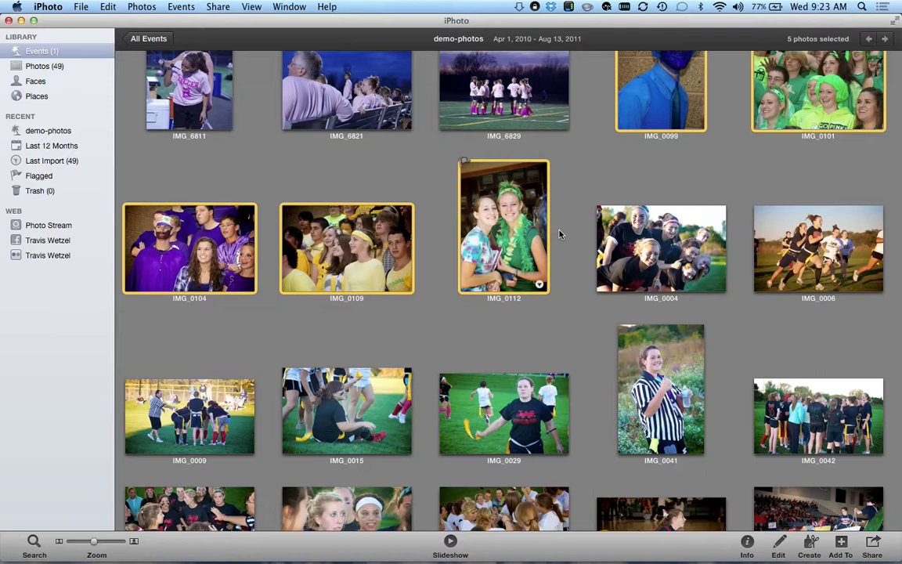
scroll(559, 234, "up", 3)
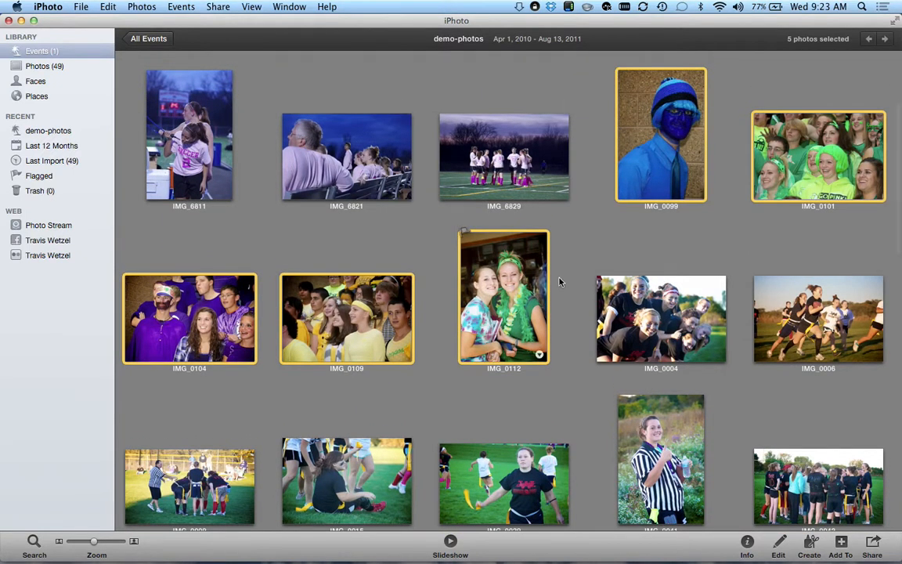
- Select only IMG_0099, IMG_0101, IMG_0104, IMG_0109 and IMG_0112 together
left_click(597, 257)
left_click(638, 165)
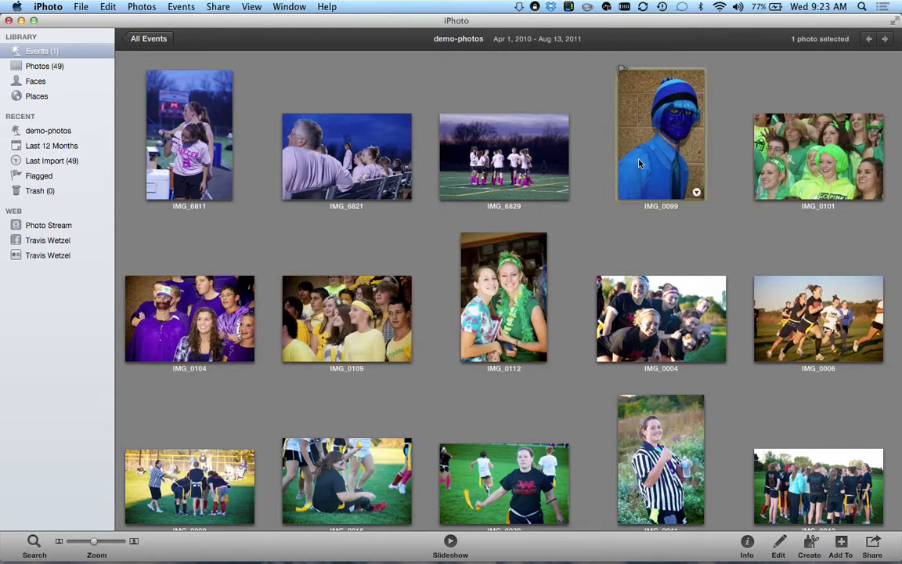
left_click(786, 171, "super")
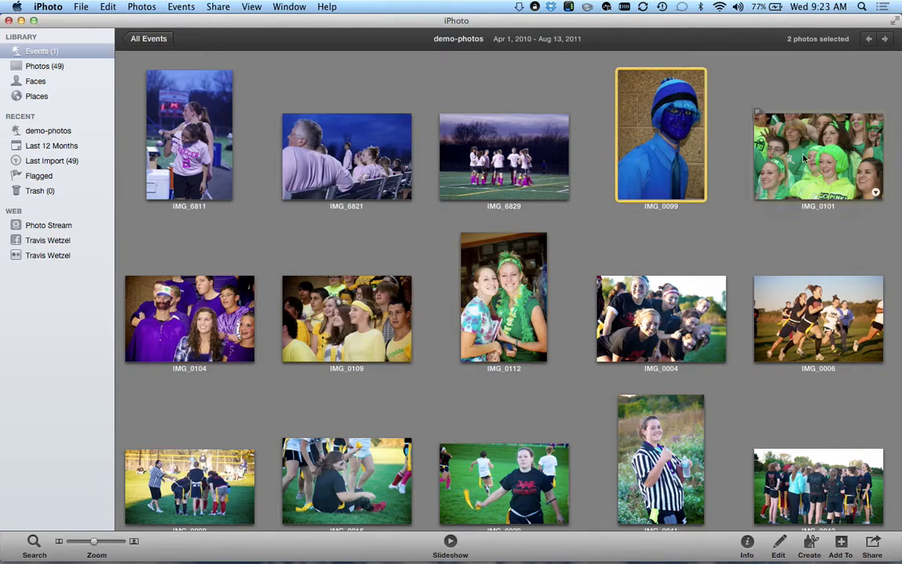
left_click(201, 334, "super")
left_click(318, 288, "super")
left_click(448, 255, "super")
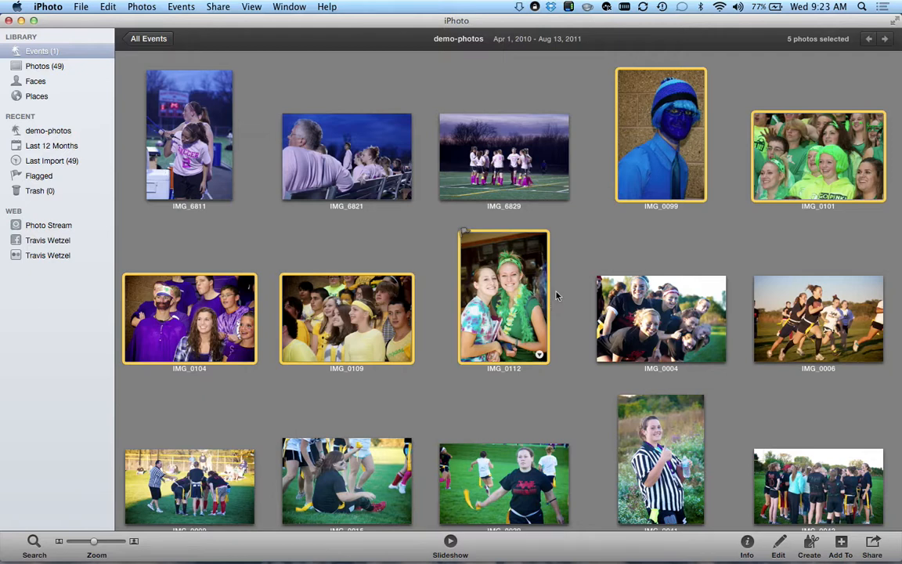
- Create a new event from the five selected photos and select its untitled name for editing
mouse_move(693, 162)
left_click(185, 9)
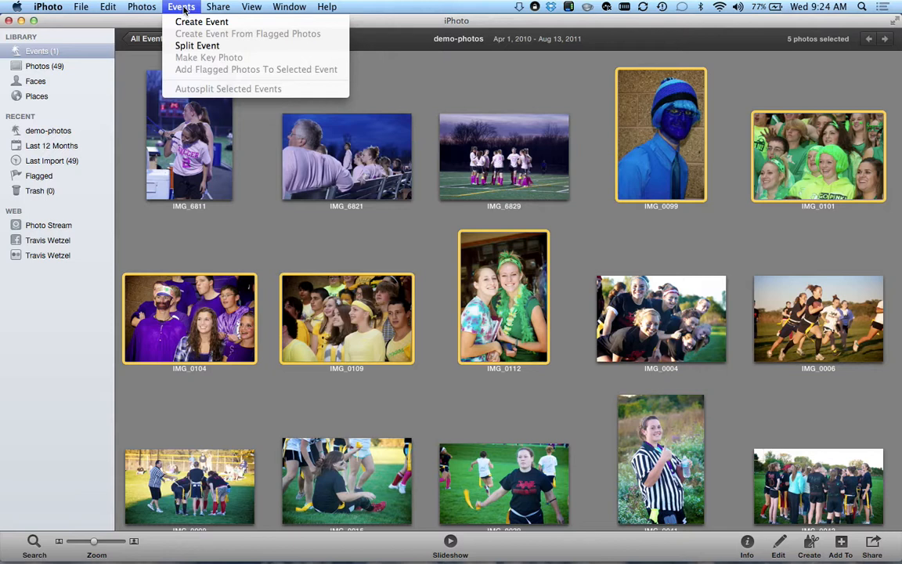
left_click(209, 26)
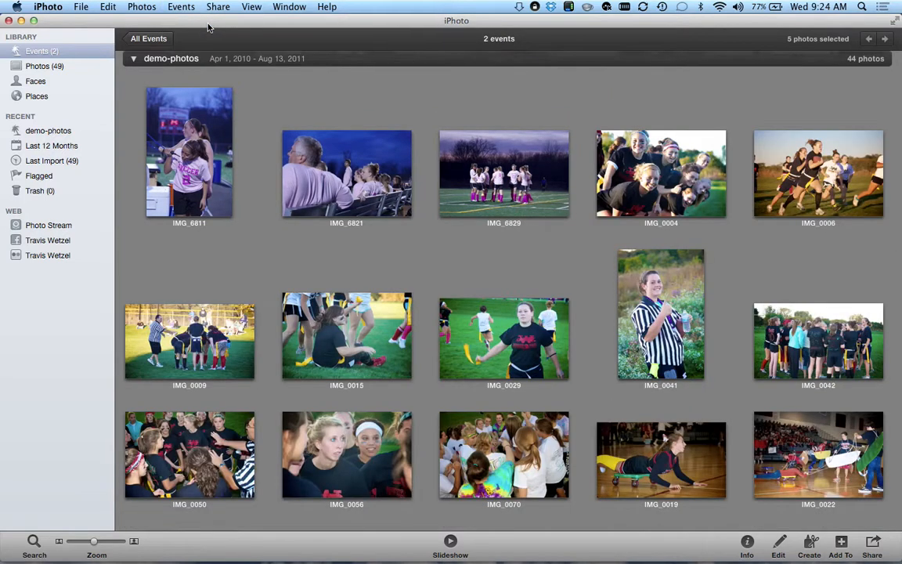
scroll(306, 226, "up", 1)
scroll(306, 225, "up", 3)
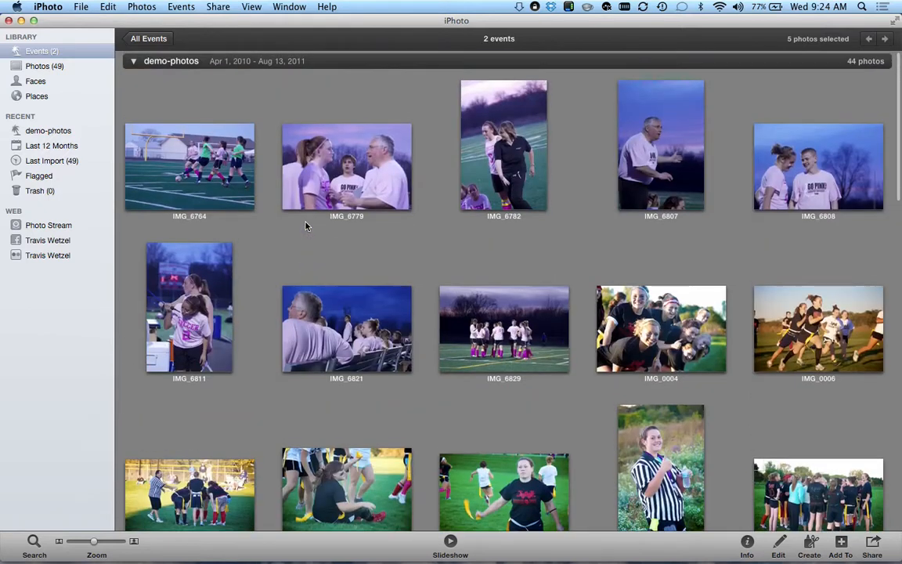
scroll(306, 225, "down", 15)
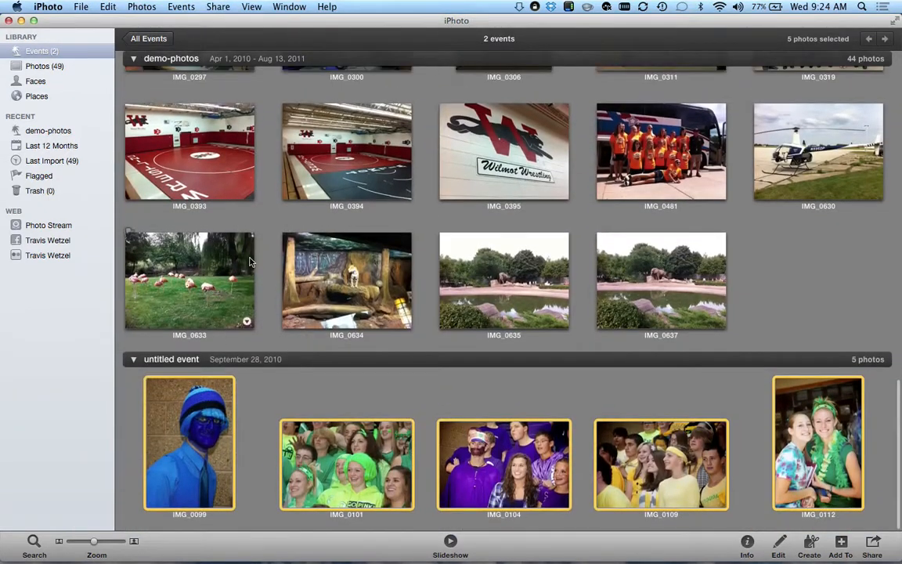
scroll(267, 246, "up", 10)
scroll(267, 246, "down", 12)
left_click(158, 359)
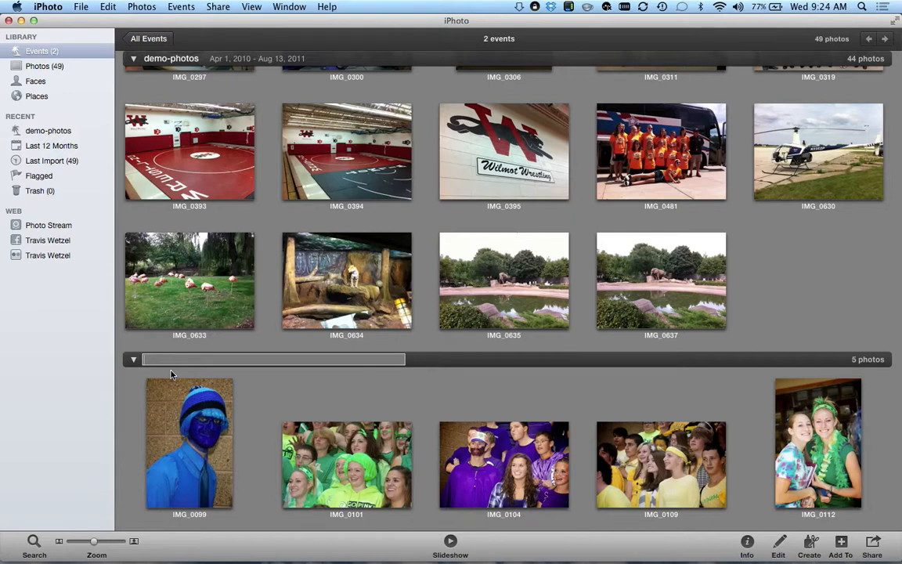
- Name the new event 'Homecoming Colors' and scroll to the flag football photos
type("Homecoming Colors")
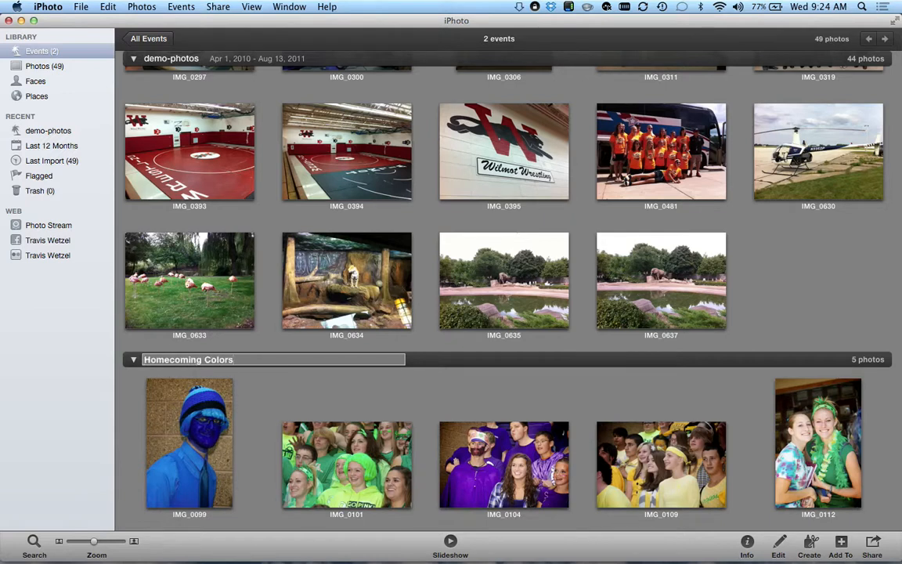
key("Return")
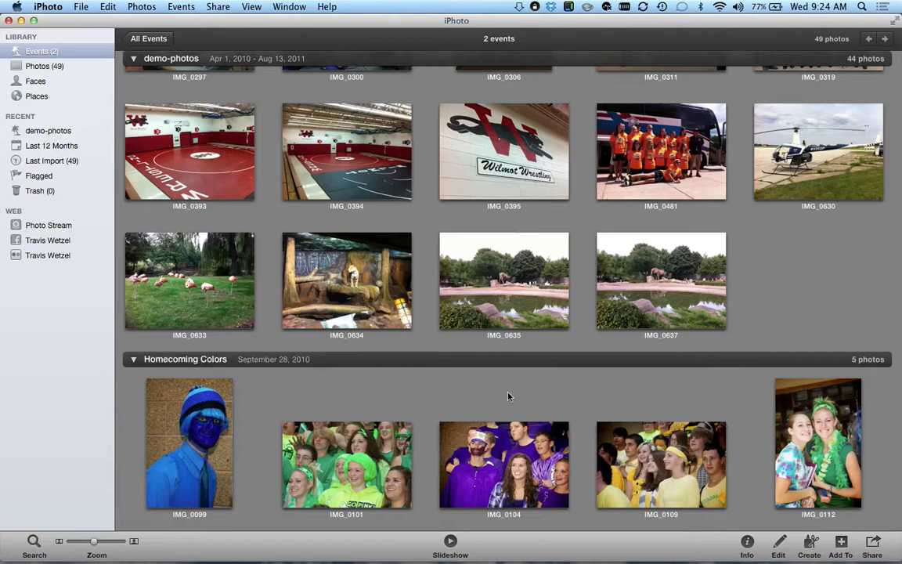
scroll(700, 271, "up", 15)
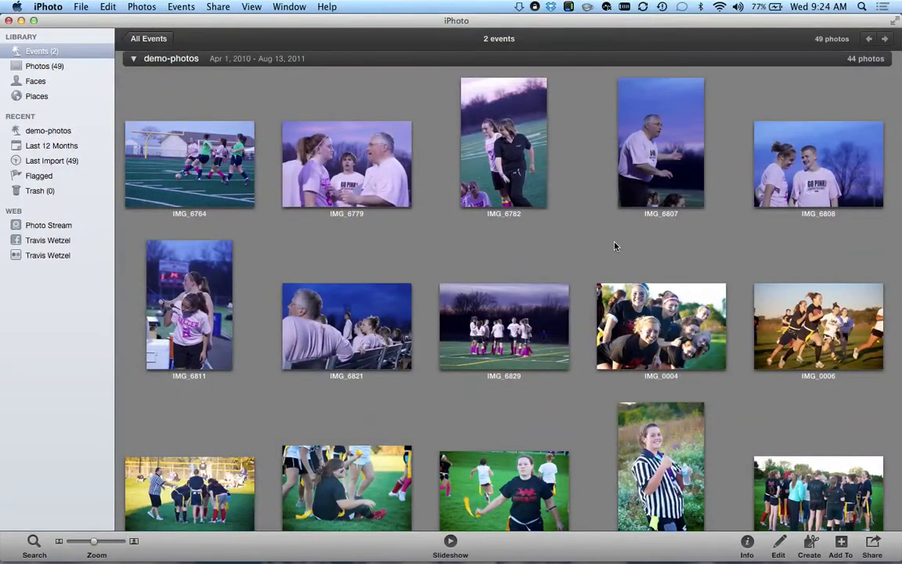
scroll(614, 246, "down", 4)
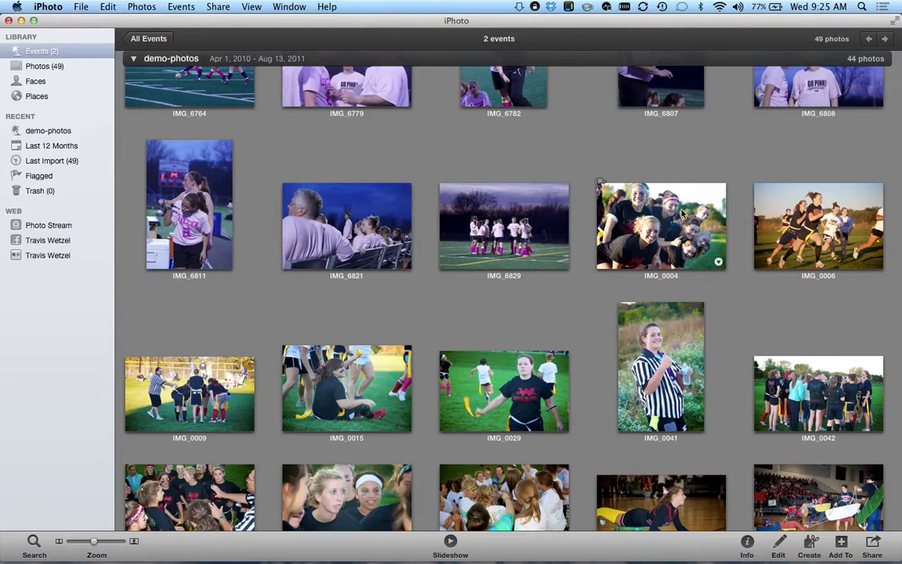
- Select the ten flag football photos from IMG_0004 through IMG_0070
left_click(659, 225)
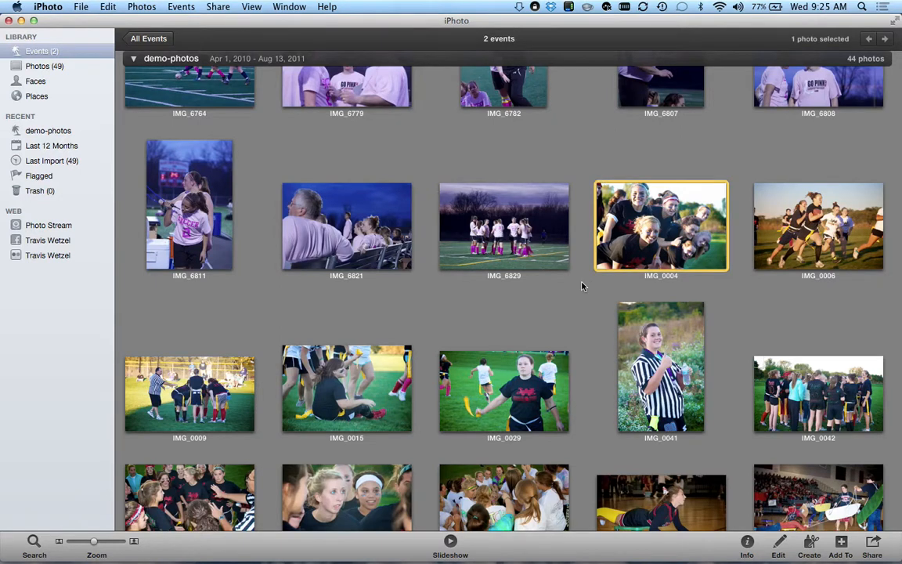
scroll(568, 314, "down", 2)
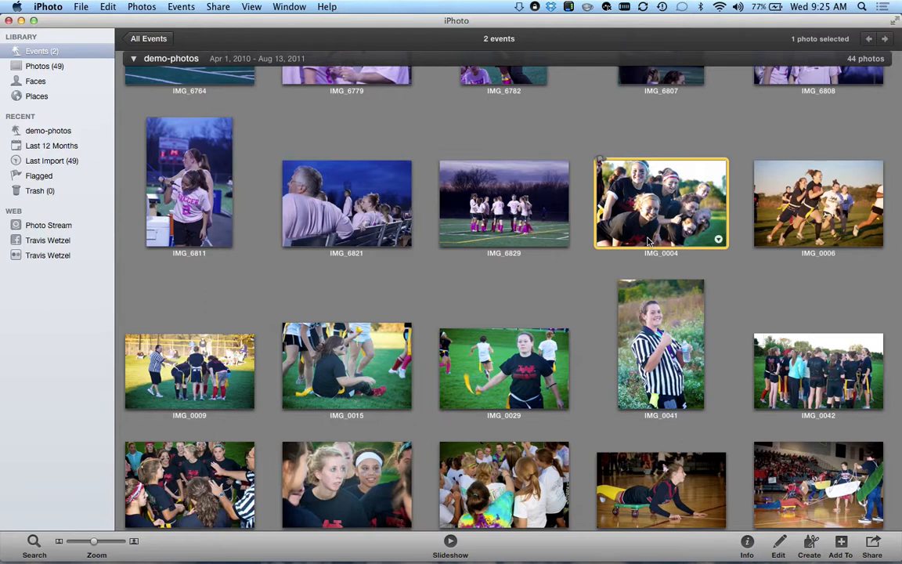
scroll(647, 329, "down", 4)
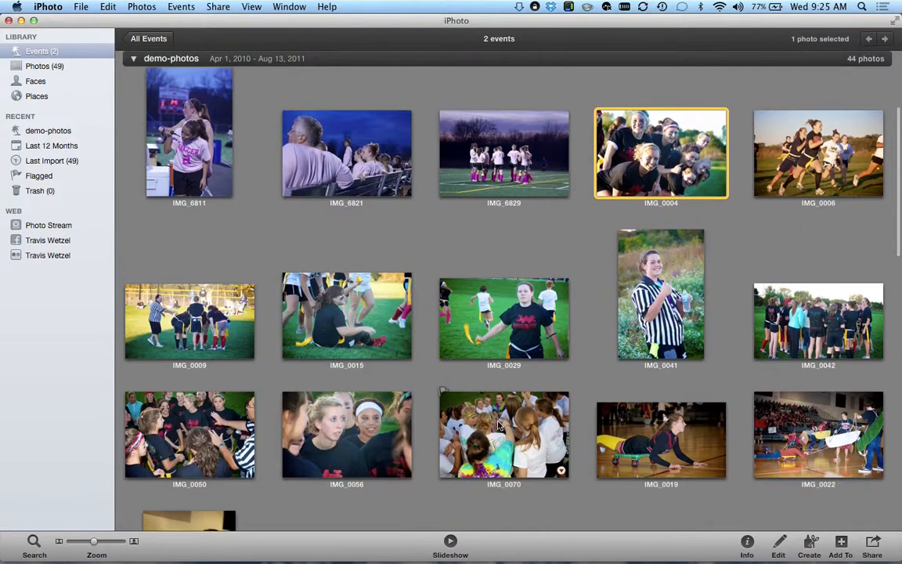
left_click(535, 442, "shift")
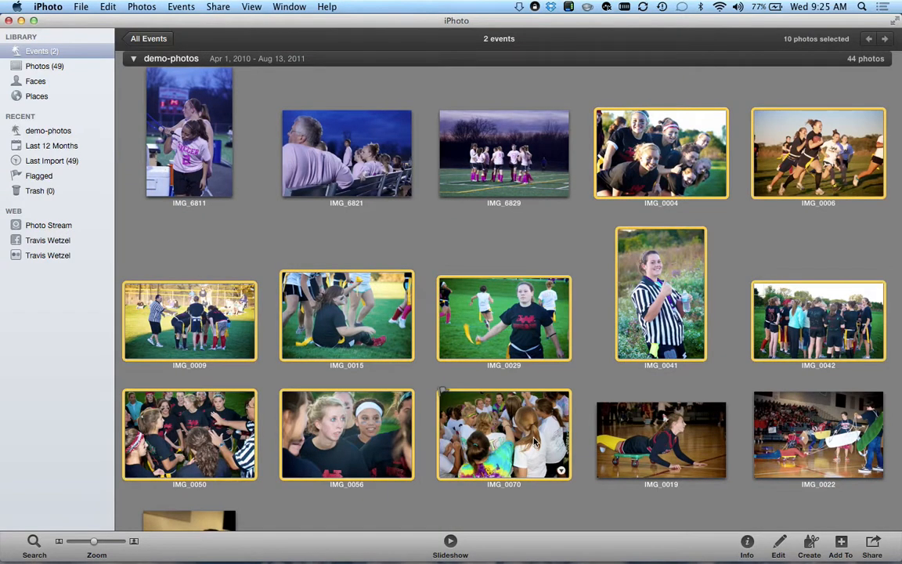
scroll(535, 442, "down", 3)
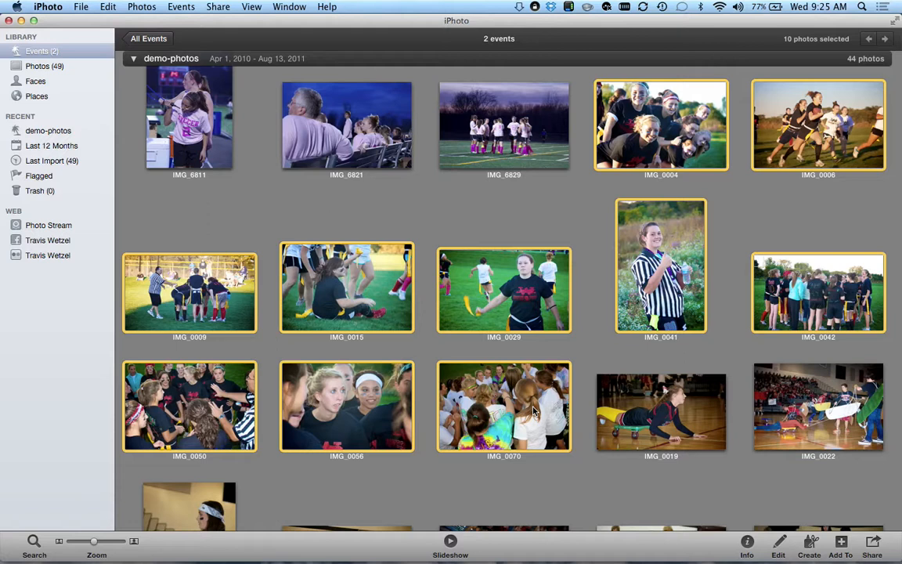
- Create a new event from them named 'Powder Puff'
left_click(181, 6)
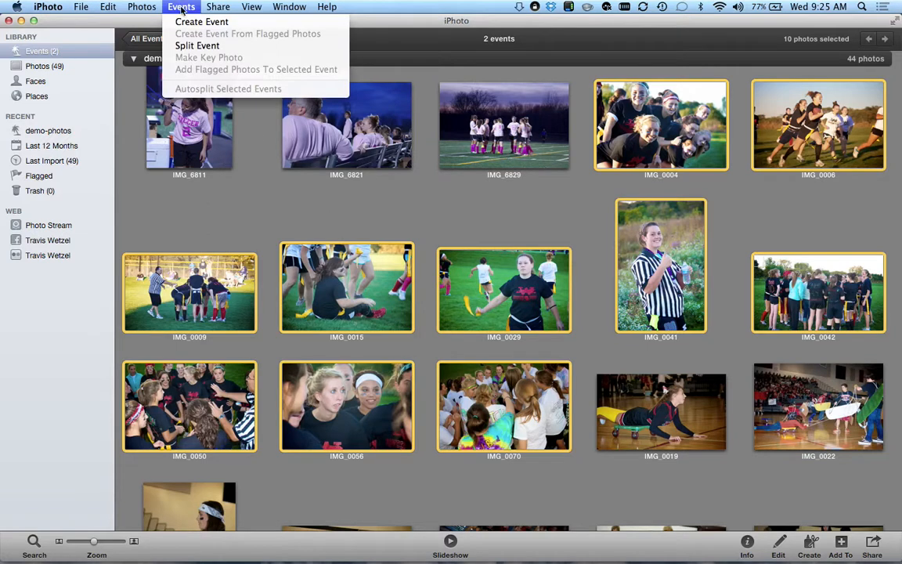
left_click(192, 21)
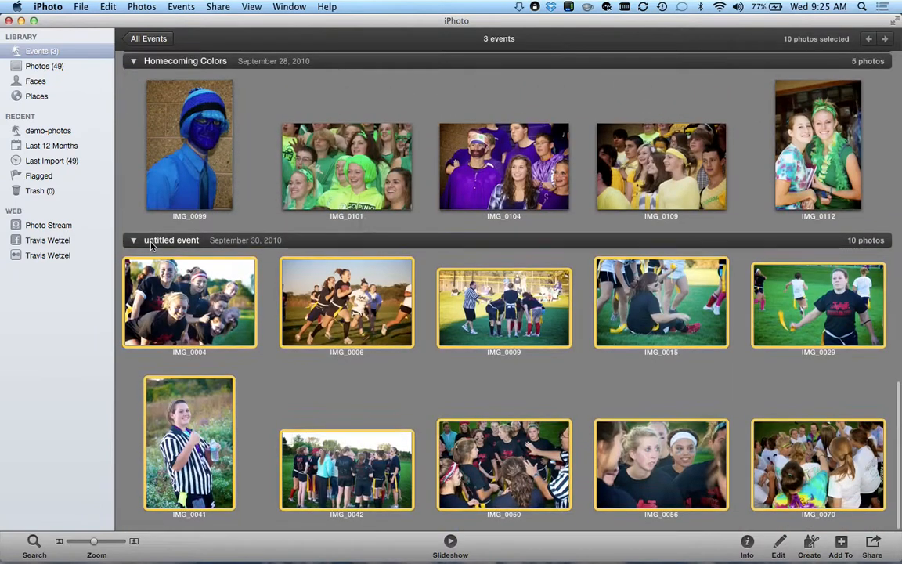
left_click(153, 242)
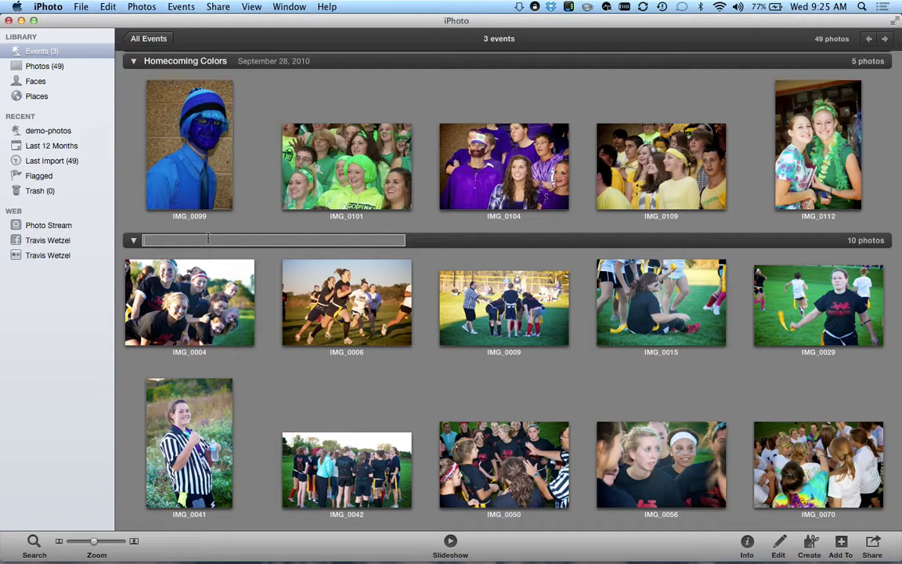
type("Powder Puff")
key("Return")
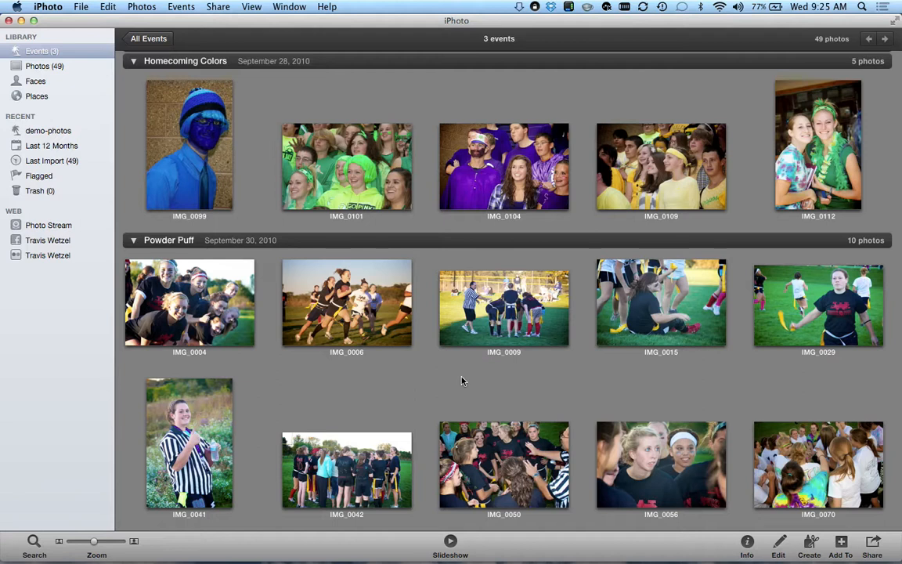
- Select the nine gym photos from IMG_0019 through IMG_0084
scroll(462, 381, "down", 10)
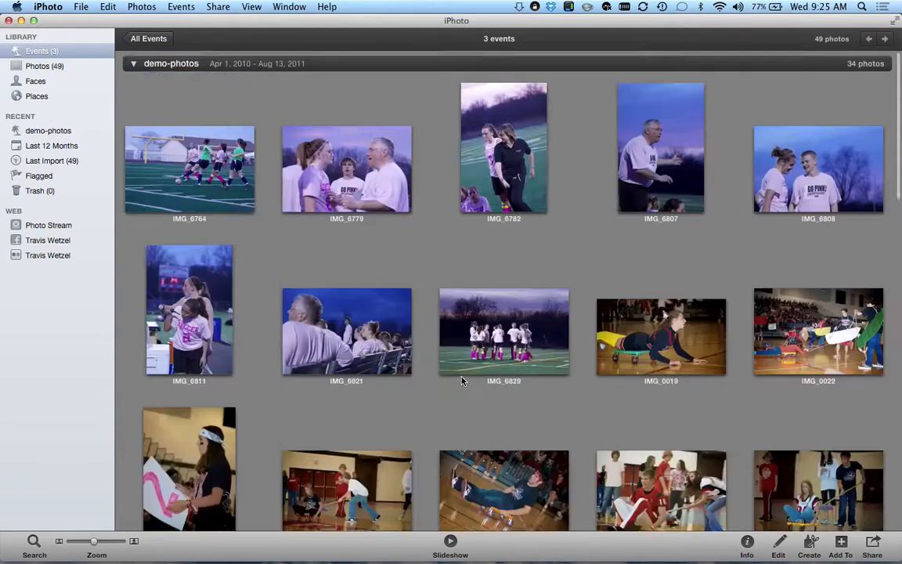
scroll(463, 383, "down", 2)
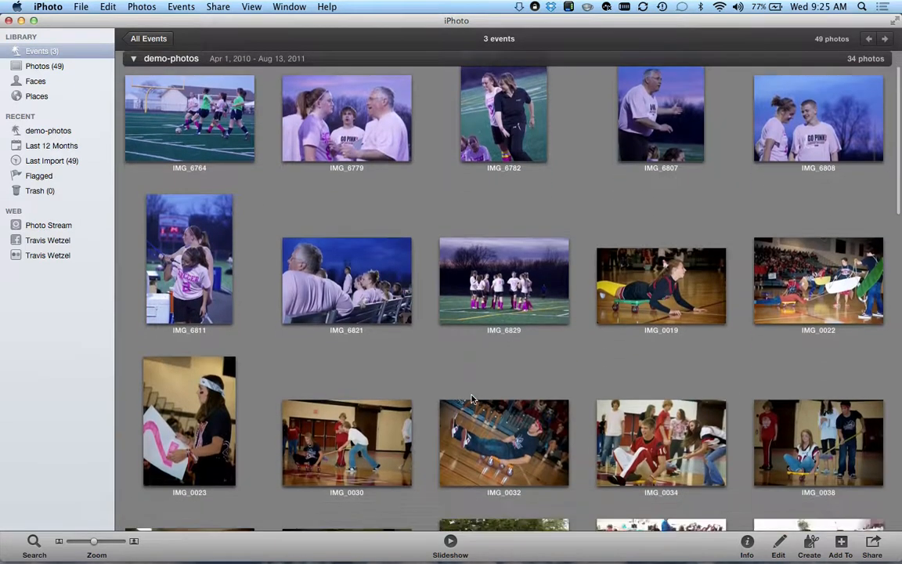
scroll(472, 399, "down", 1)
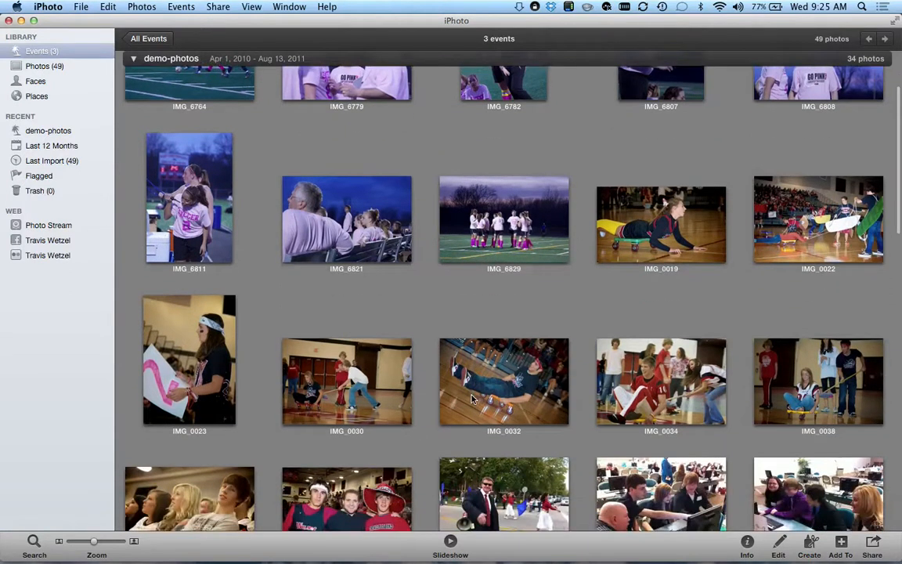
scroll(673, 243, "up", 1)
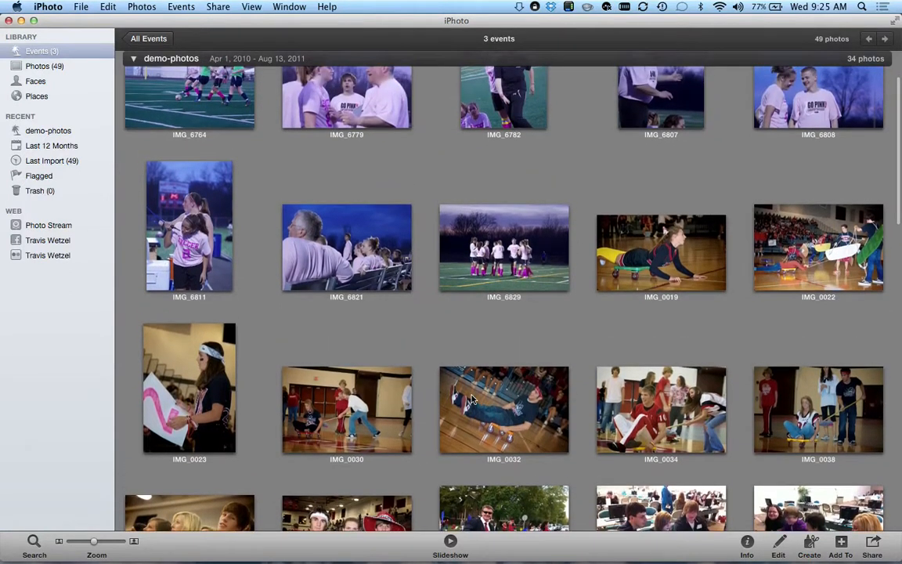
left_click(673, 252)
scroll(622, 325, "down", 1)
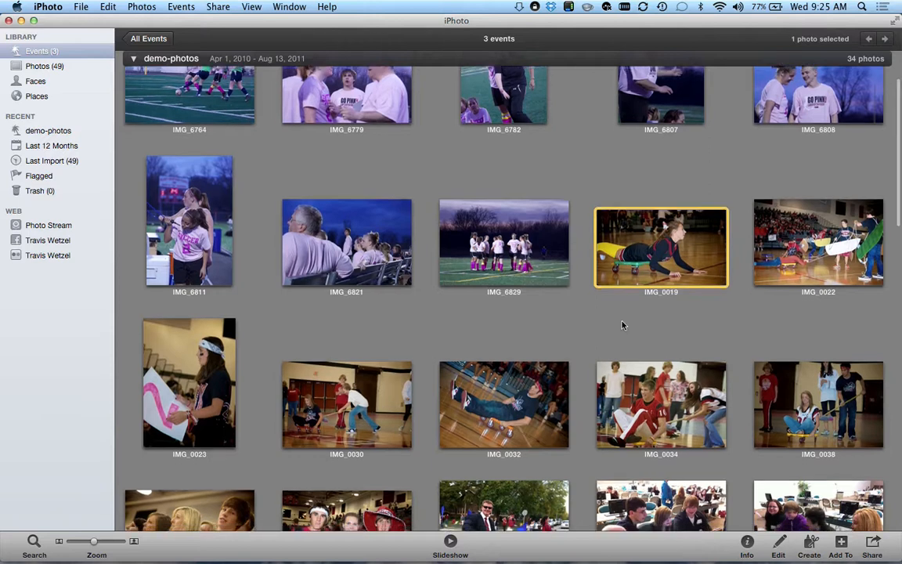
scroll(622, 325, "down", 1)
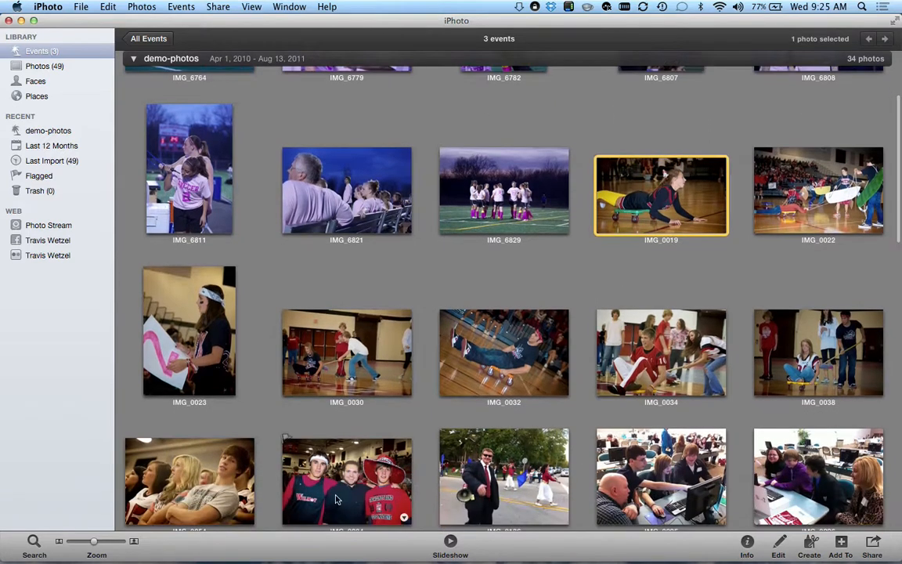
left_click(373, 479, "shift")
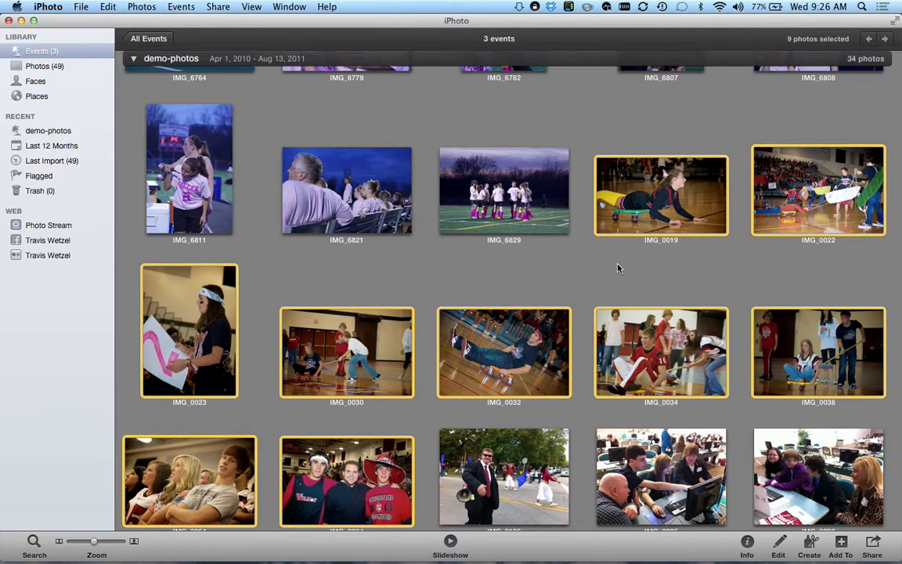
scroll(618, 268, "down", 2)
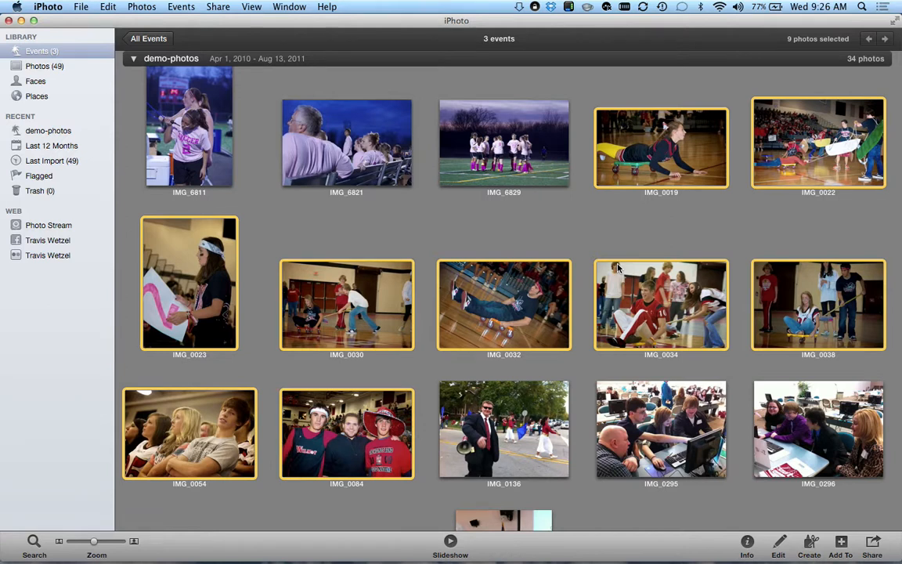
- Create a new event from them named 'Homecoming Assembly'
left_click(170, 7)
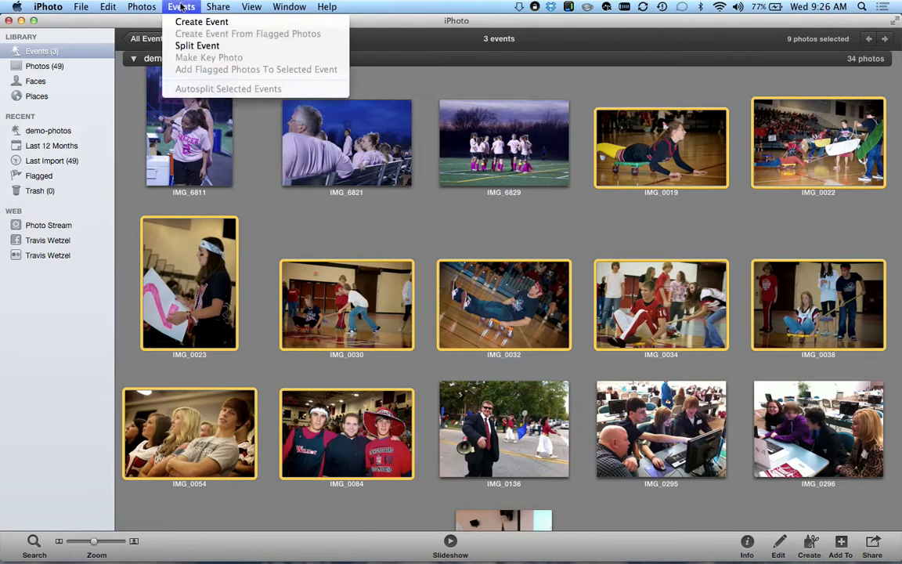
left_click(200, 22)
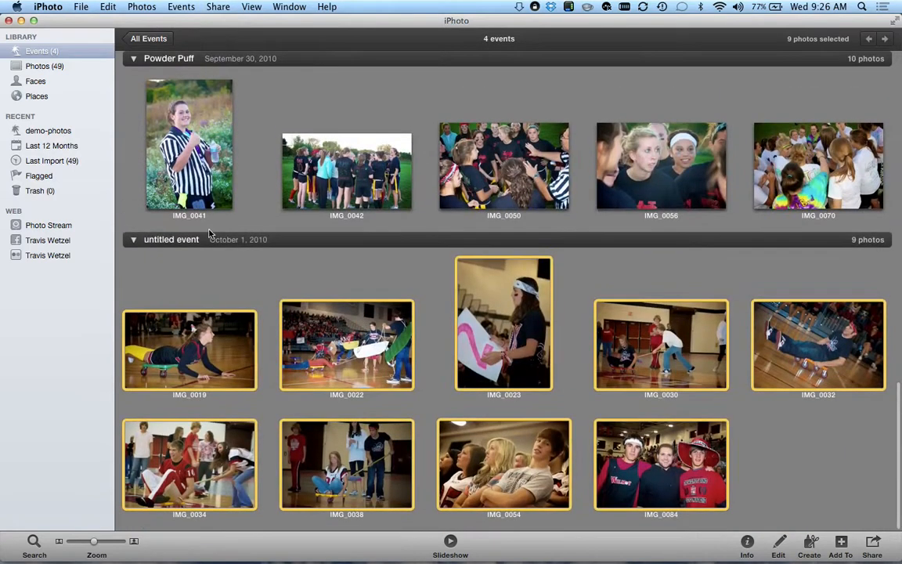
left_click(177, 241)
type("Homecoming Asseb")
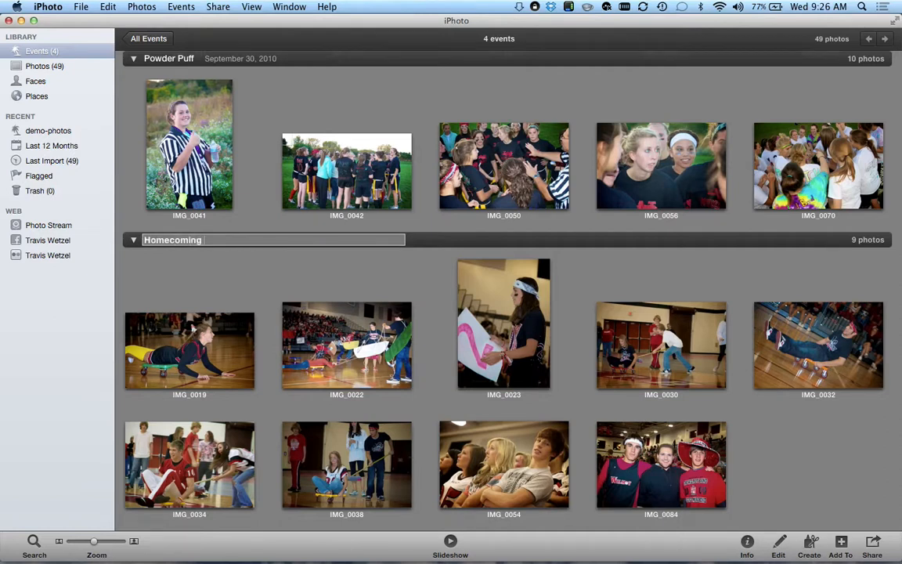
key("BackSpace")
type("mbly")
key("Return")
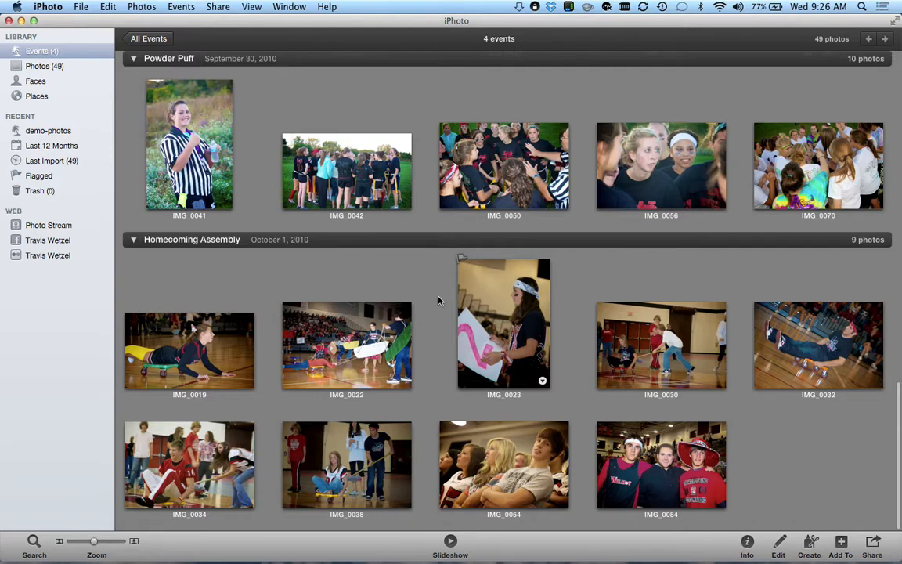
scroll(438, 300, "up", 15)
scroll(438, 300, "up", 10)
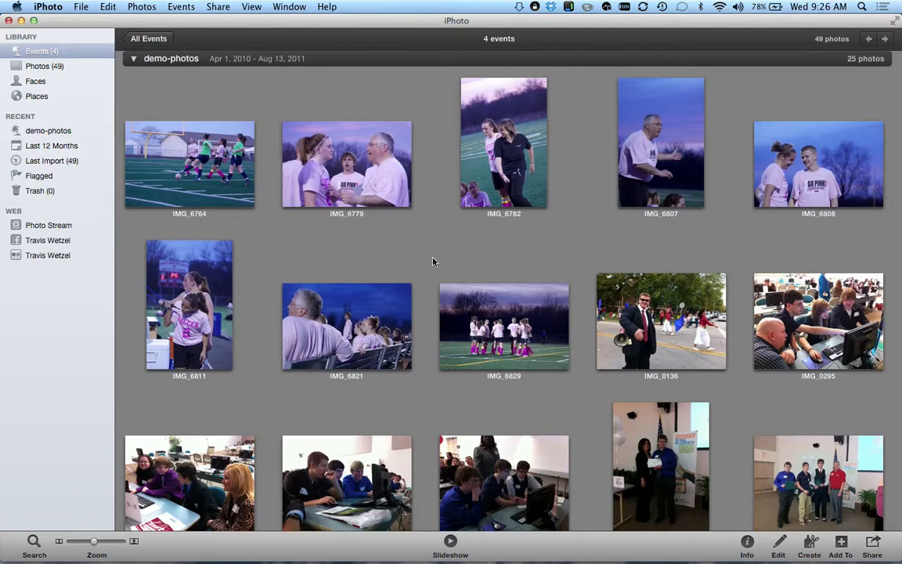
- Create a new event from parade photo IMG_0136, initially naming it 'Homecoming Assembly'
left_click(697, 324)
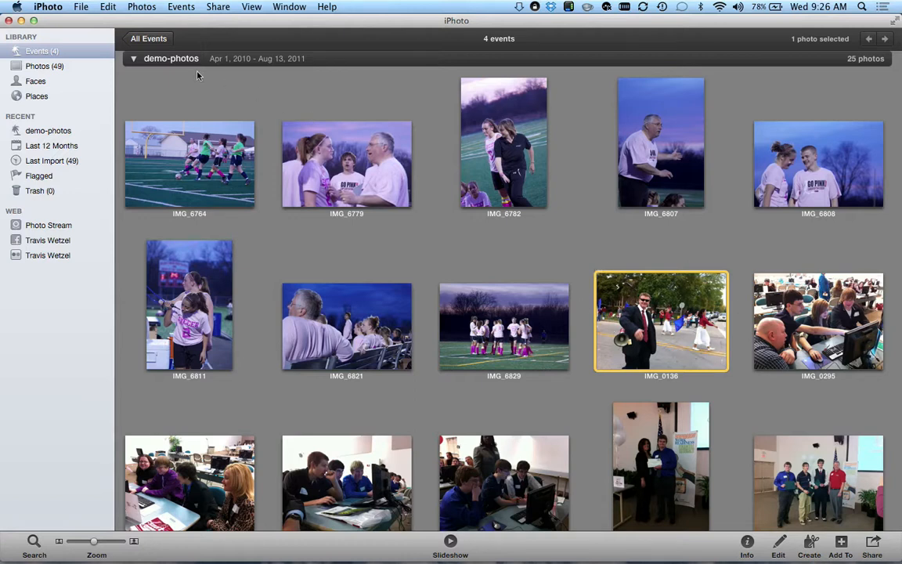
left_click(181, 6)
left_click(195, 21)
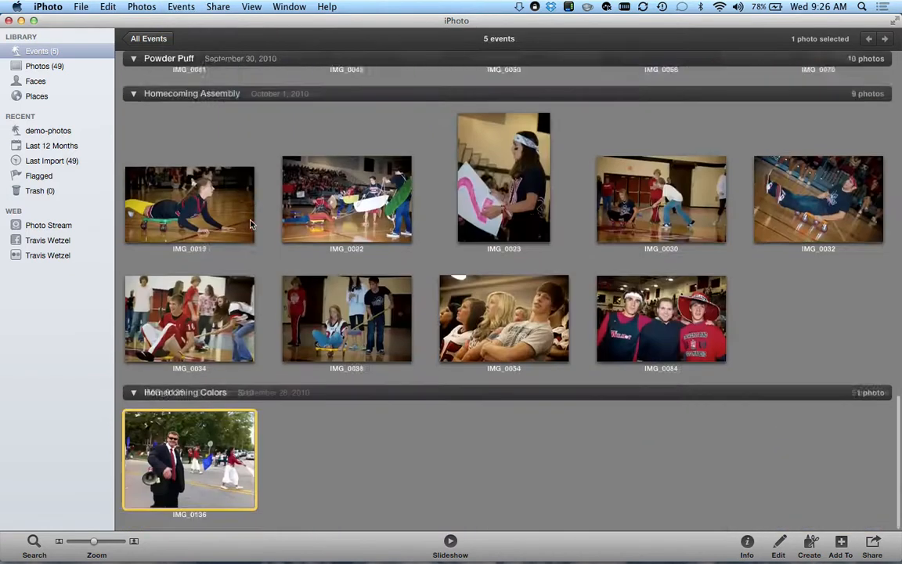
left_click(163, 392)
type("Homecoming Assembly")
key("Return")
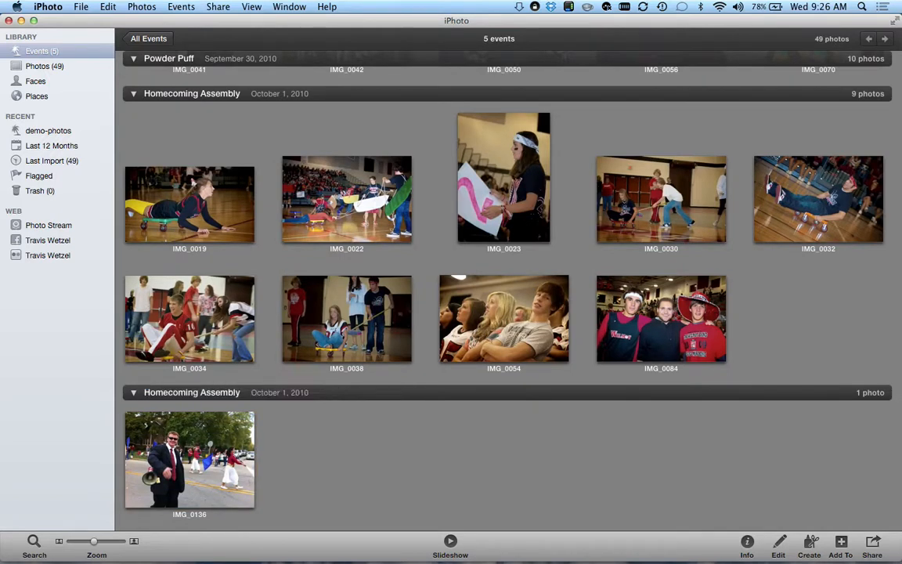
- Correct the new event's name to 'Homecoming Parade'
left_click(223, 394)
key("Return")
left_click(172, 393)
key("Right")
key("BackSpace")
key("BackSpace")
key("BackSpace")
key("BackSpace")
key("BackSpace")
key("BackSpace")
key("BackSpace")
key("BackSpace")
type("Parade")
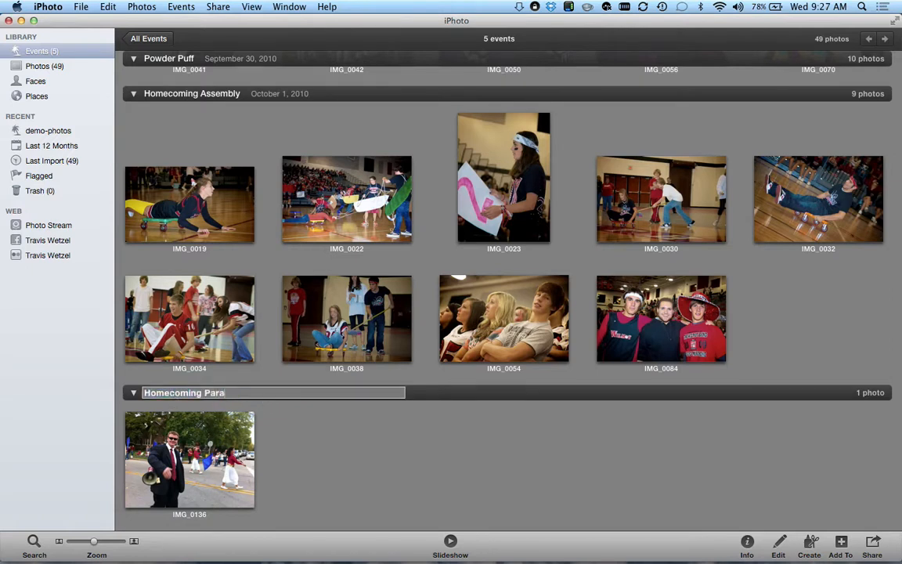
key("Return")
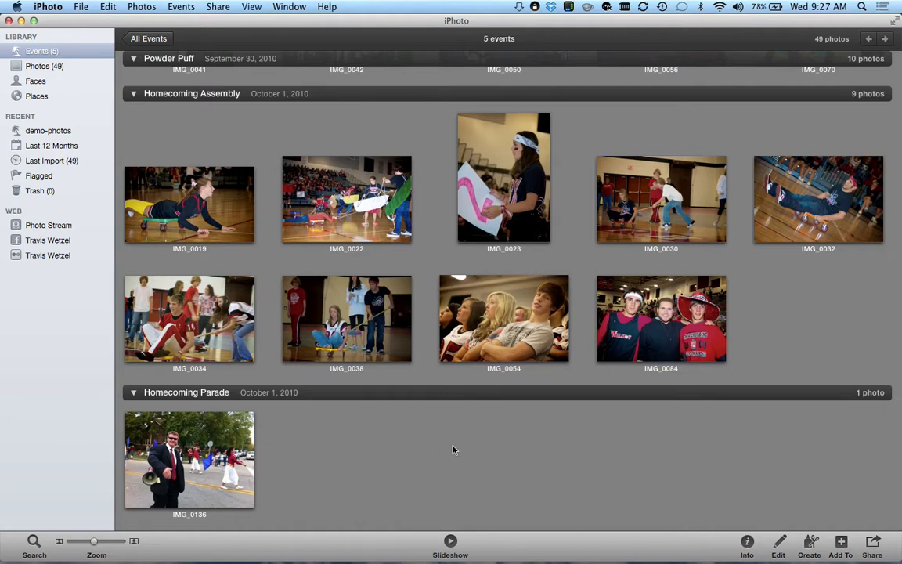
scroll(470, 448, "up", 10)
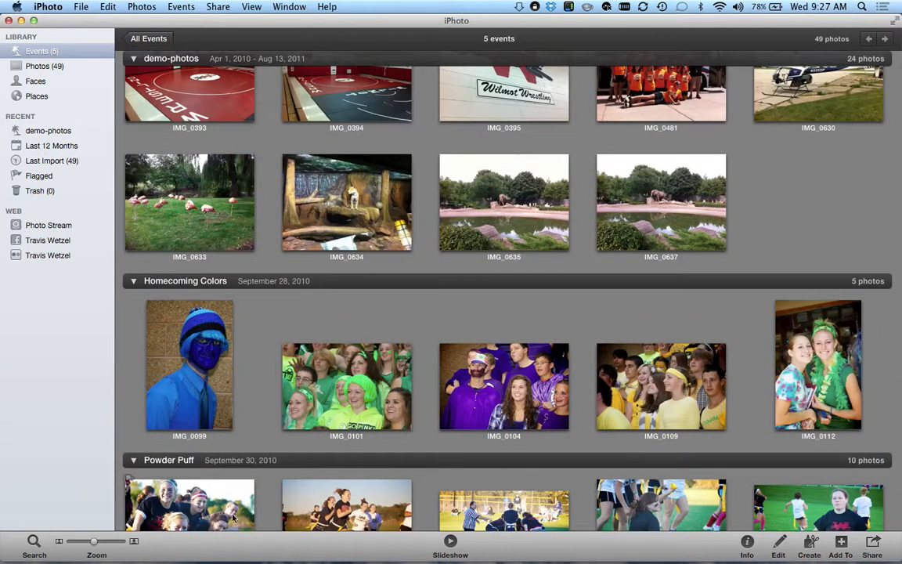
- Shrink the thumbnails and select the seven photos IMG_0295 through IMG_0319
left_click_drag(93, 540, 81, 540)
scroll(473, 354, "up", 3)
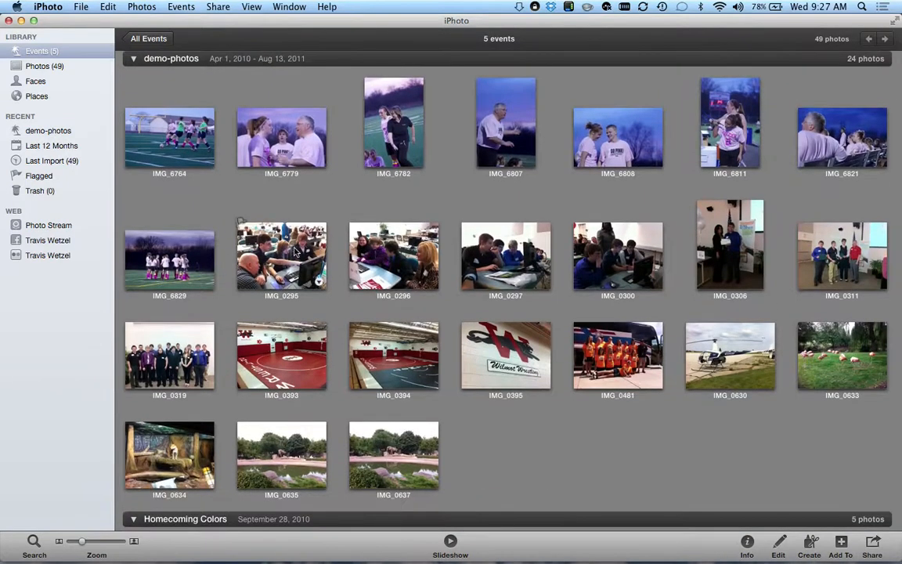
left_click(255, 221)
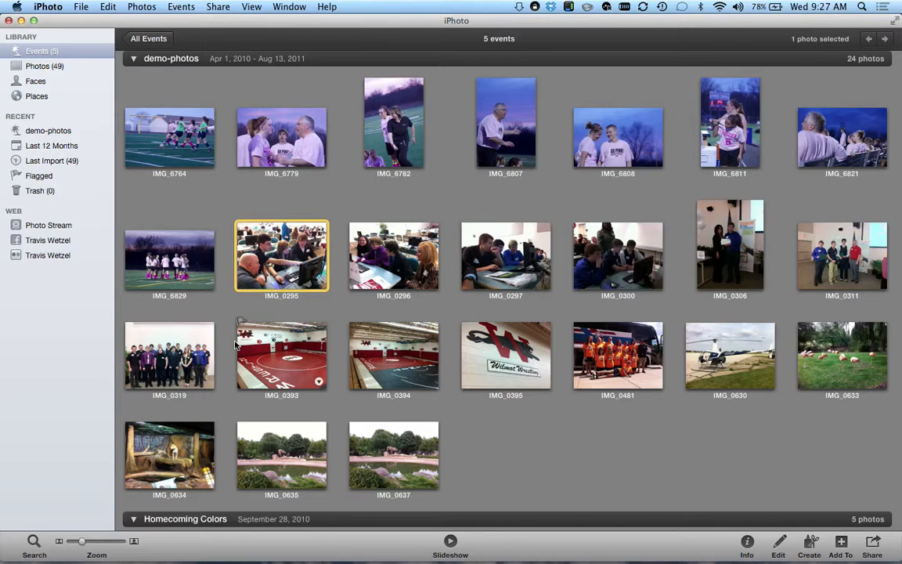
left_click(178, 363, "shift")
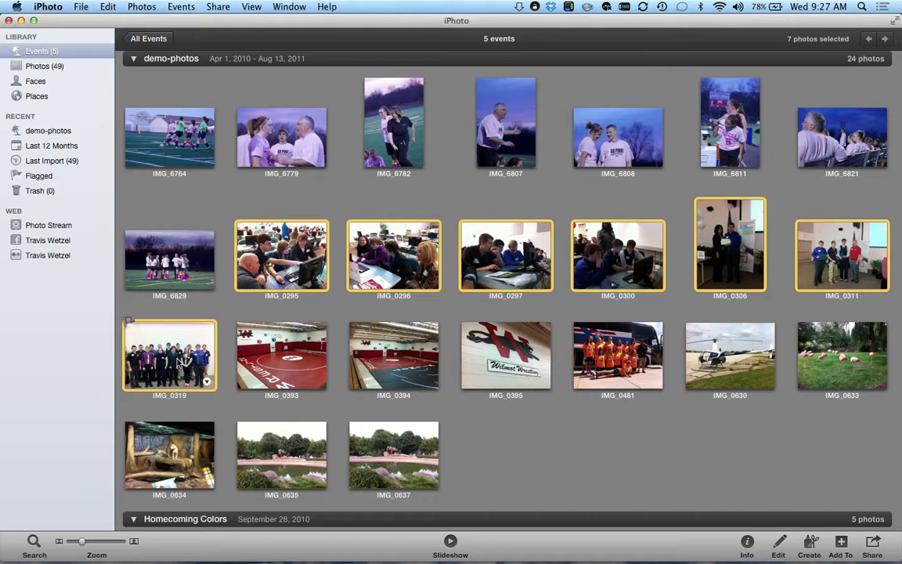
- Create a new event from them named 'JA Business Challenge'
left_click(180, 7)
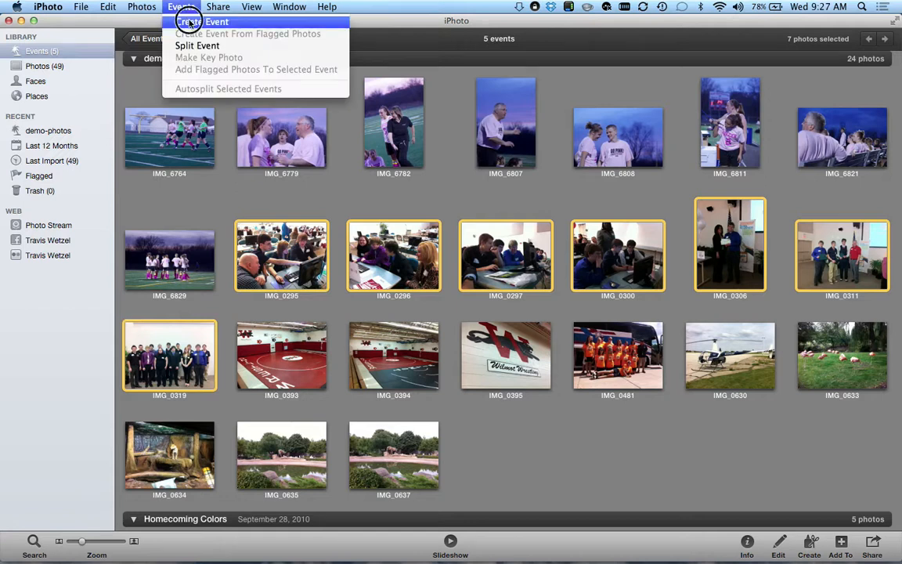
left_click(189, 21)
scroll(263, 317, "down", 5)
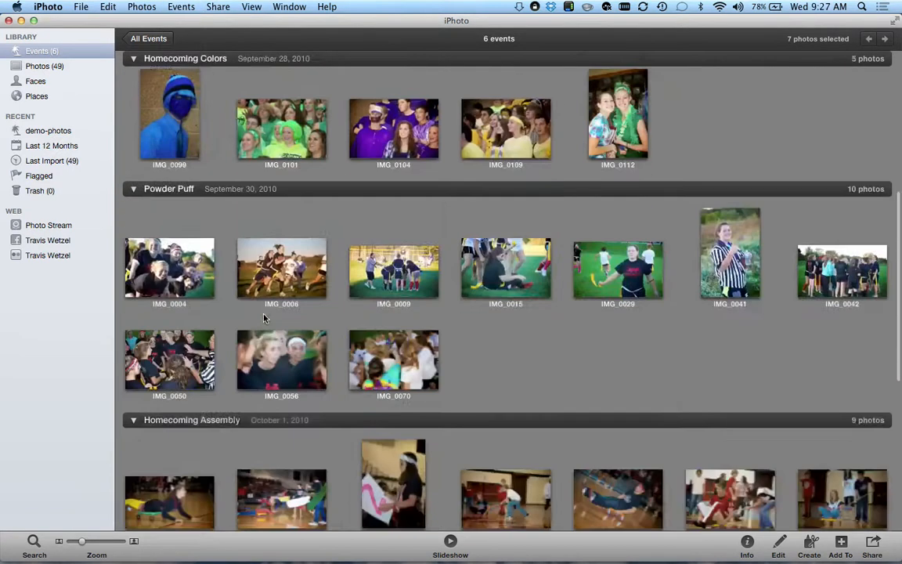
scroll(263, 317, "down", 5)
left_click(167, 397)
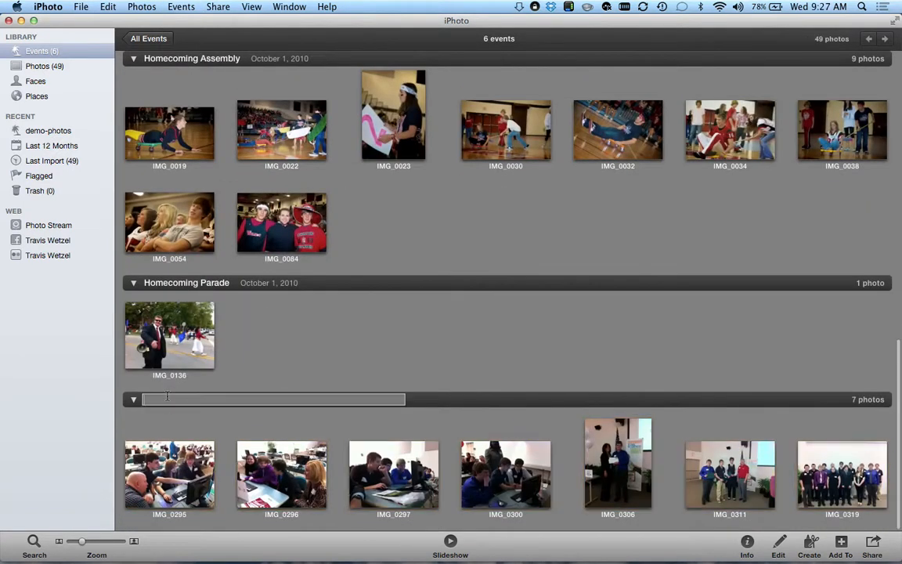
type("JA Business Challenge")
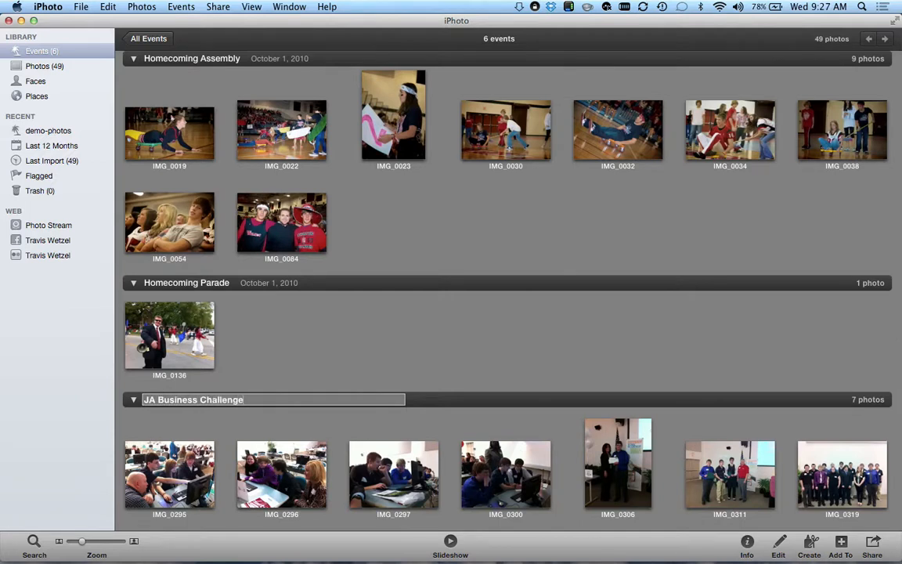
key("Return")
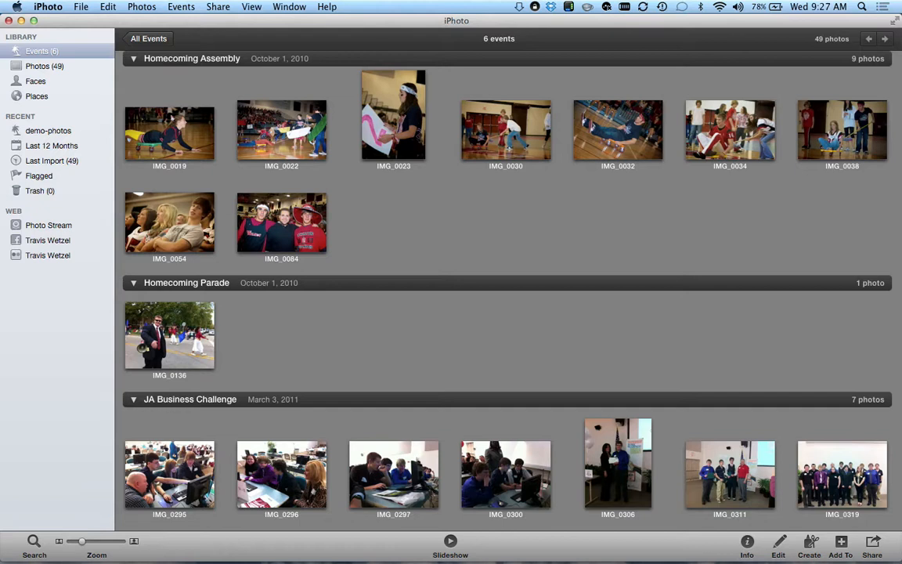
- Make a new event from the three gym photos IMG_0393 through IMG_0395
scroll(439, 333, "up", 5)
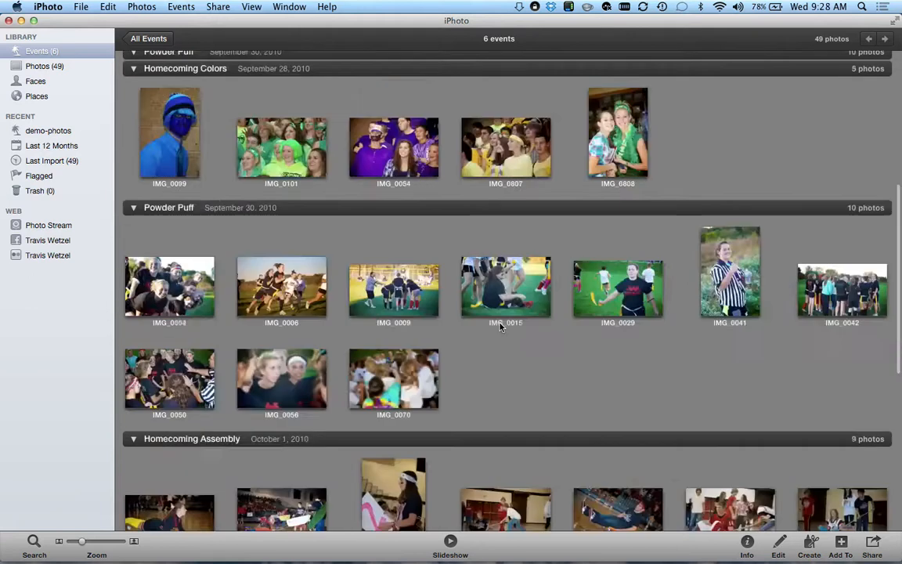
scroll(501, 327, "up", 5)
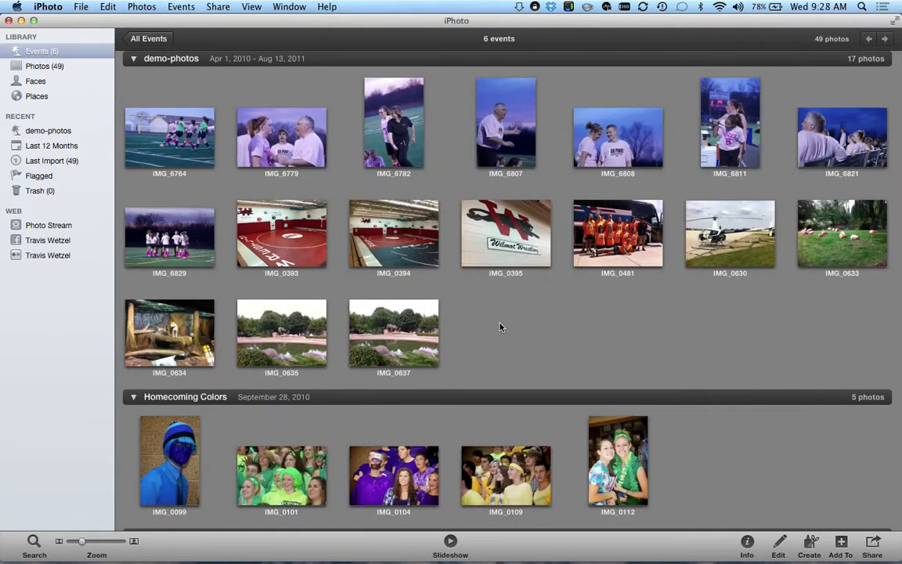
left_click(278, 227)
left_click(518, 229, "shift")
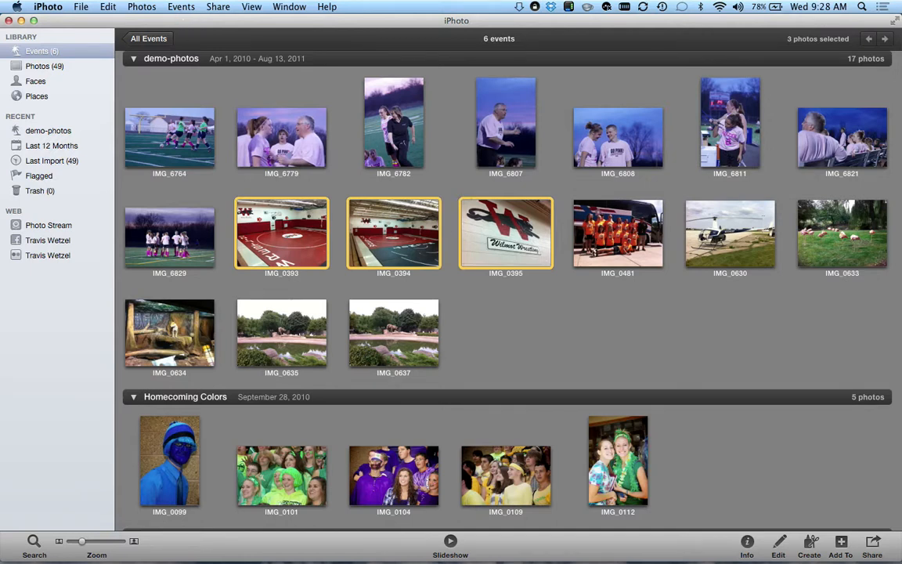
left_click(181, 6)
left_click(189, 22)
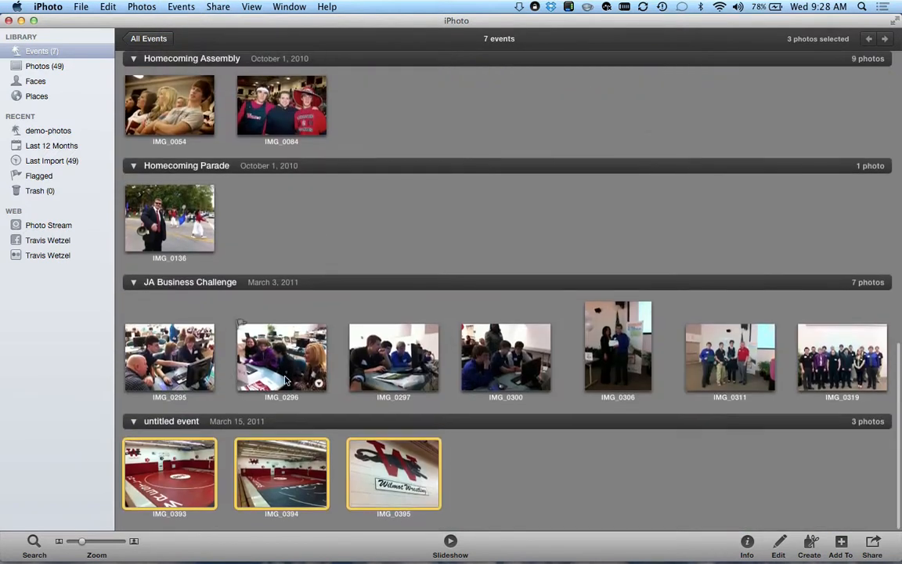
- Title the new event 'Watson Wrestling Gym'
left_click(187, 422)
type("Watson Wrestling")
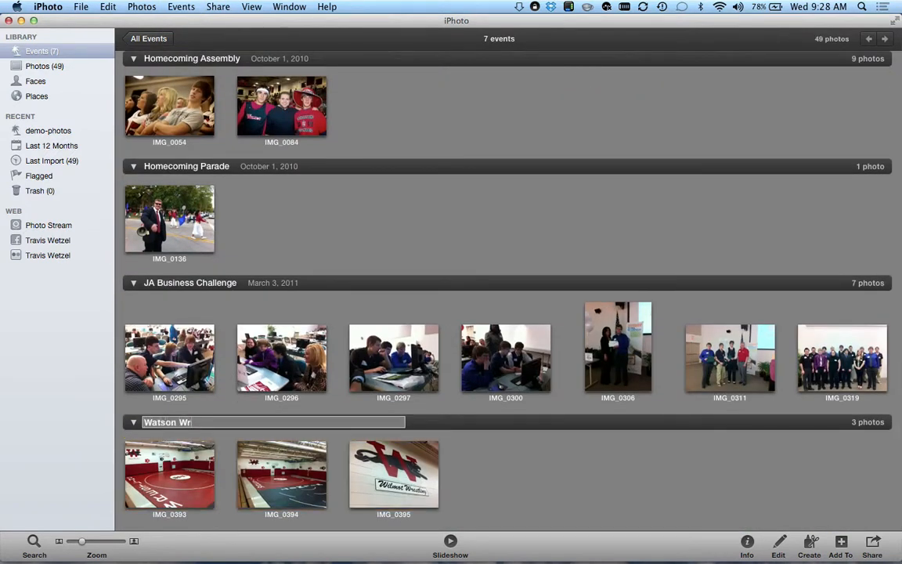
type(" Gym")
key("Return")
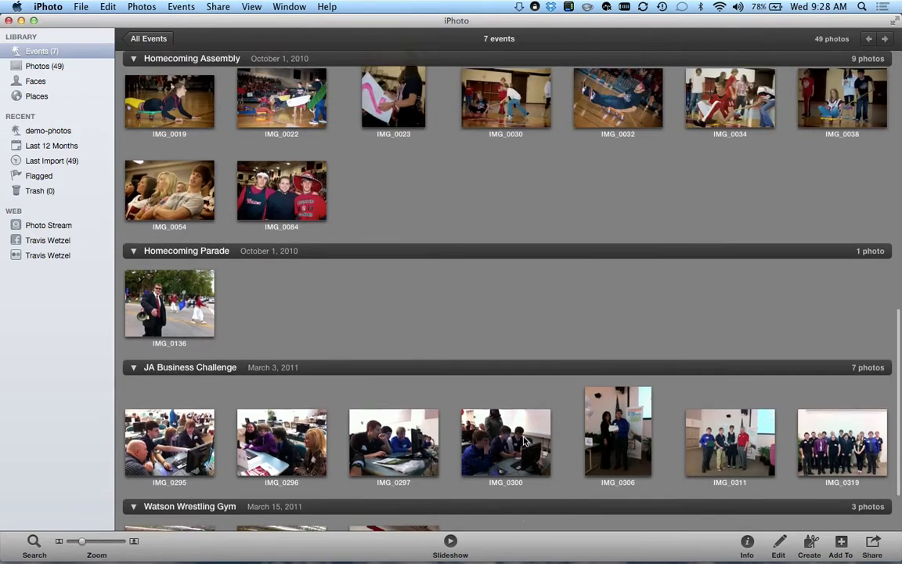
scroll(524, 439, "up", 3)
scroll(400, 302, "down", 5)
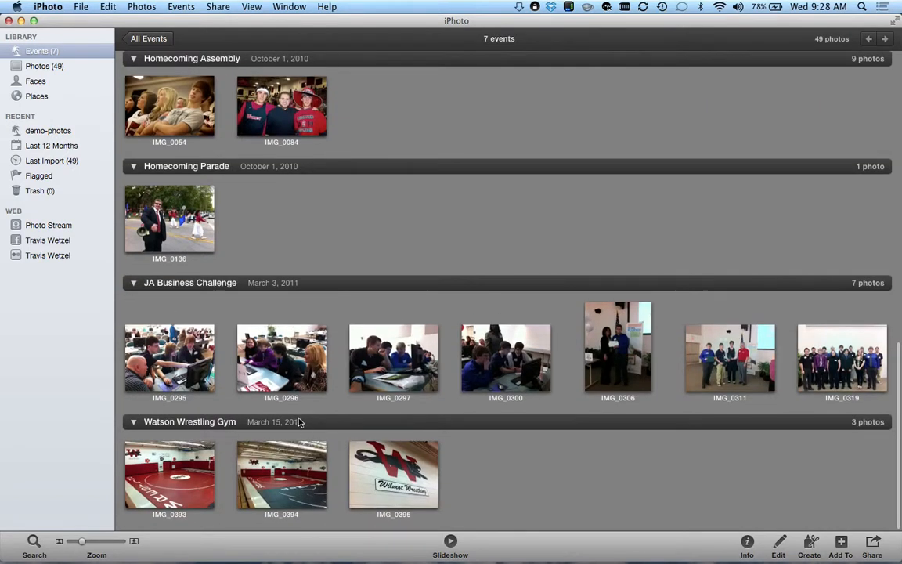
scroll(309, 278, "up", 1)
scroll(315, 282, "up", 10)
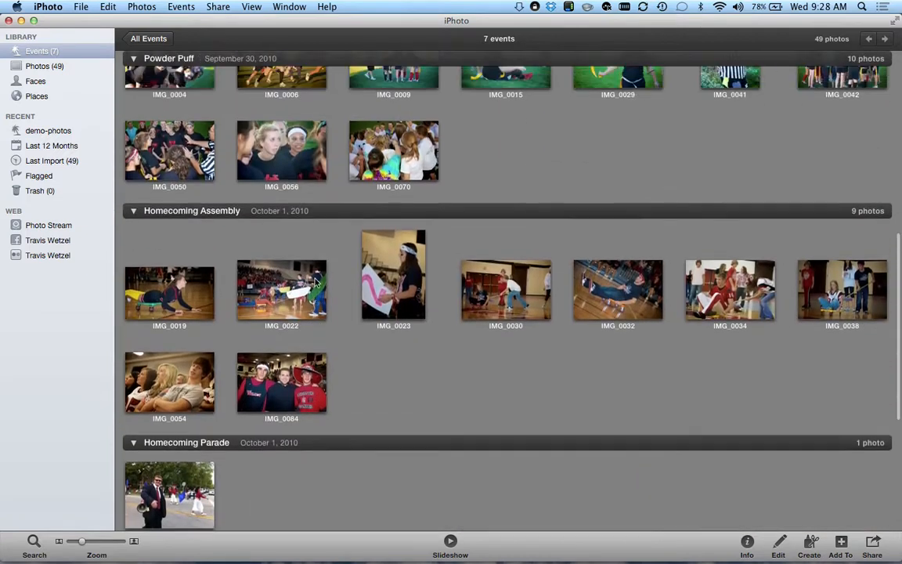
scroll(315, 282, "up", 8)
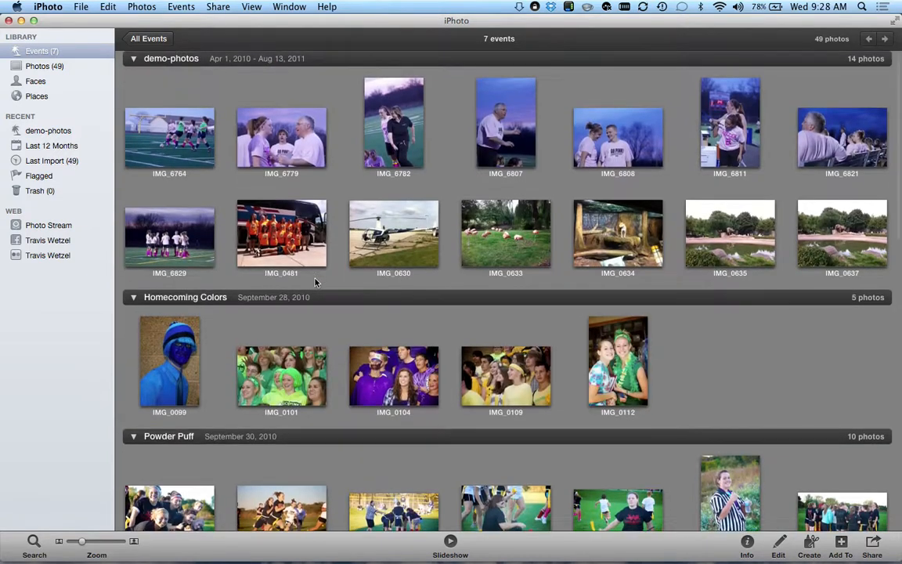
scroll(315, 282, "down", 10)
scroll(316, 283, "up", 10)
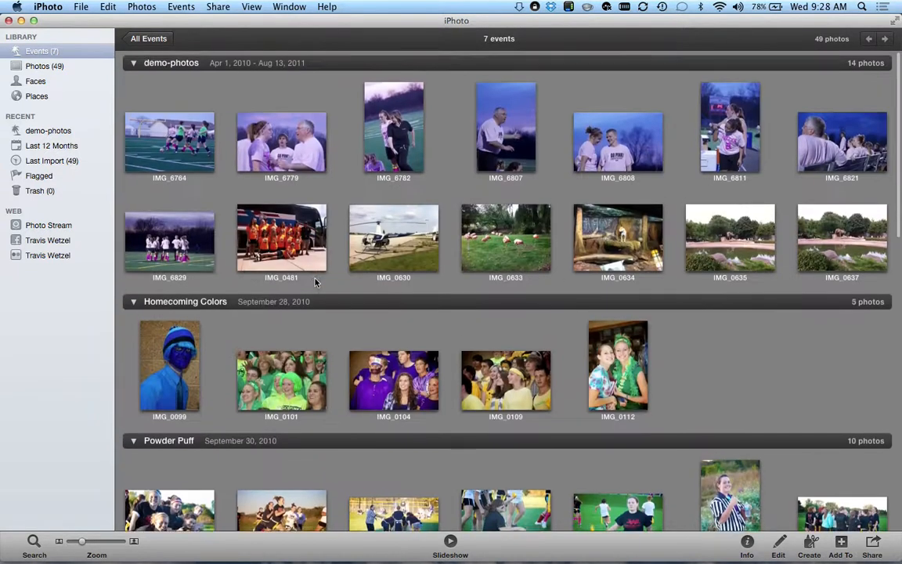
- Move IMG_0481 into a new event titled 'Softball State Send-off'
left_click(278, 247)
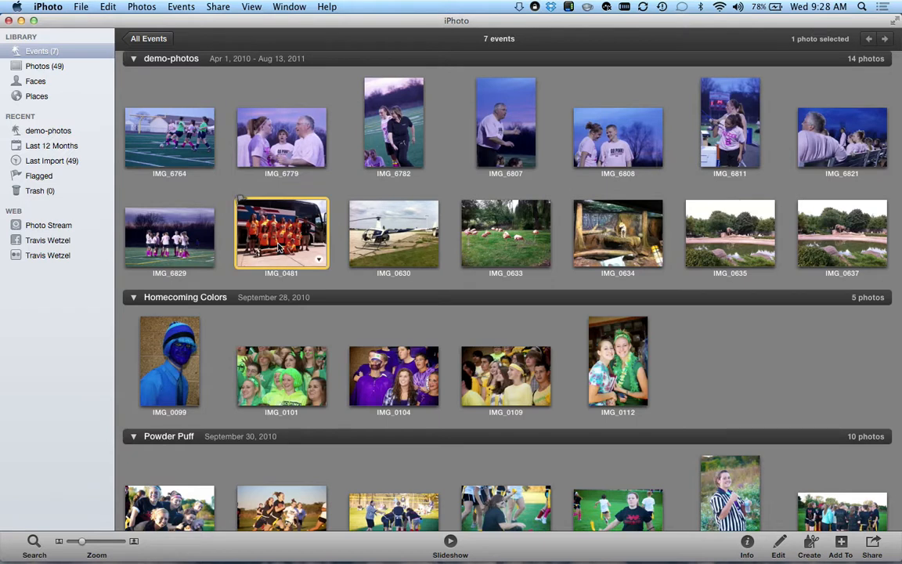
left_click(180, 7)
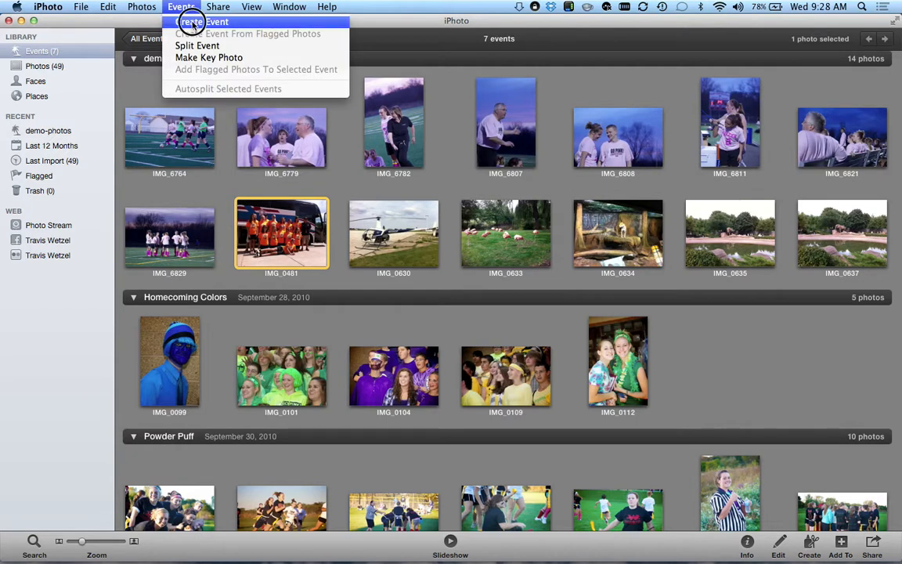
left_click(195, 22)
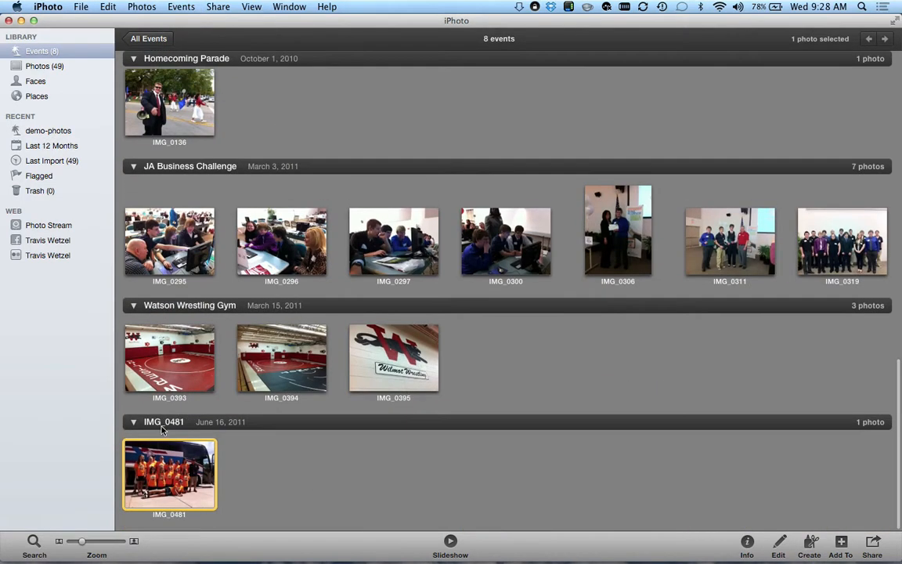
left_click(160, 423)
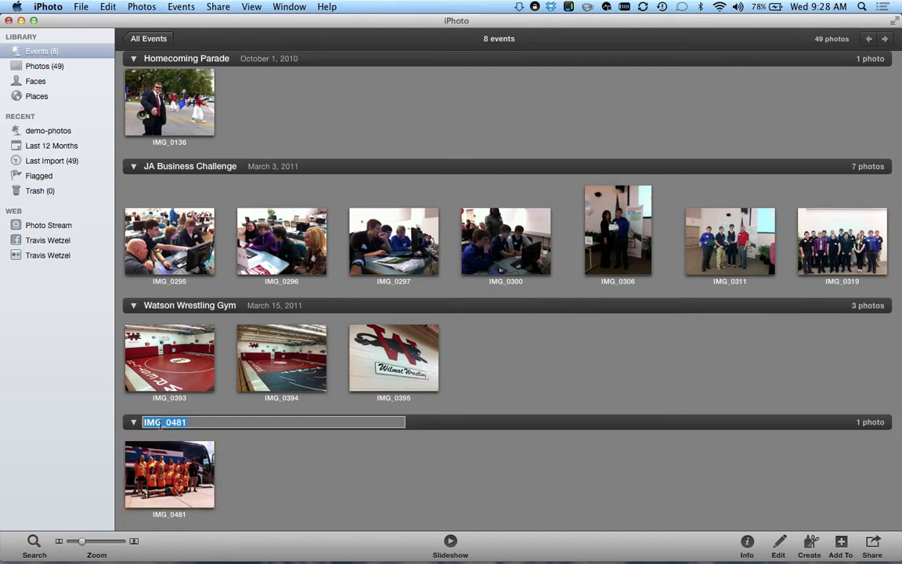
type("Softball State Send")
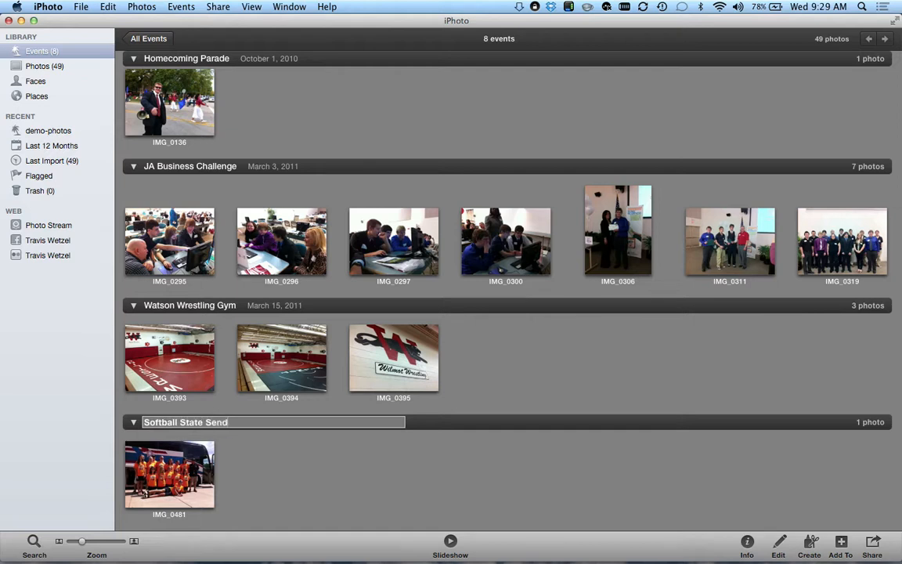
type("O")
key("BackSpace")
type("-off")
key("Return")
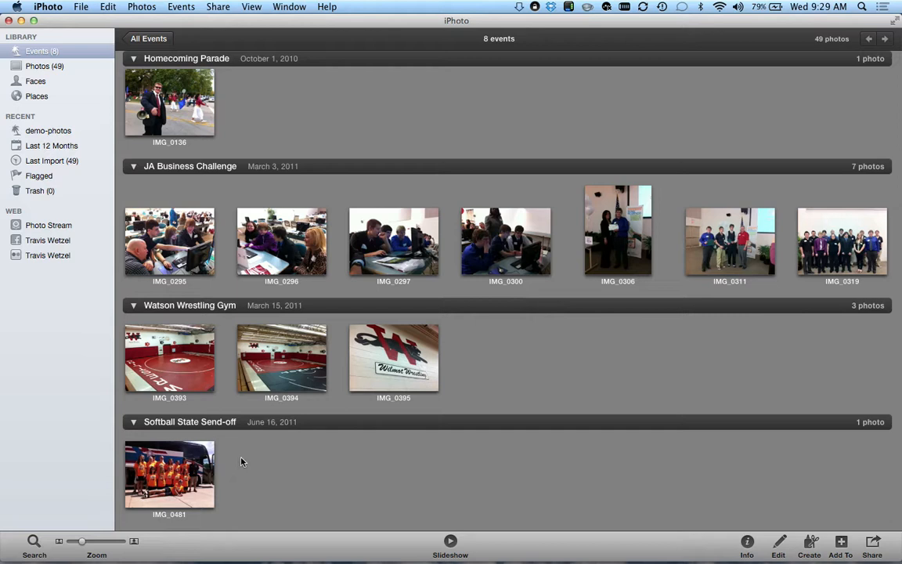
scroll(241, 460, "up", 15)
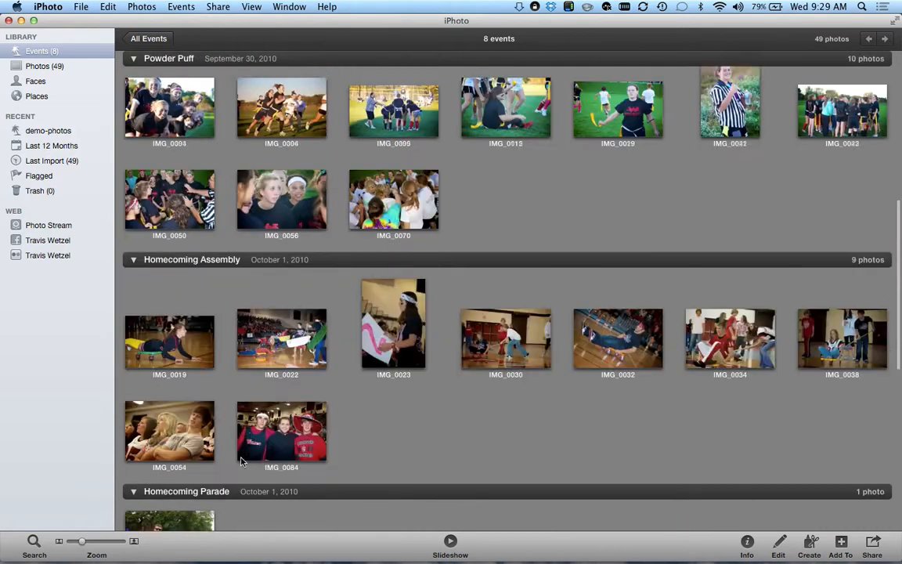
- Split IMG_0630 into a new event and title it 'Helicopter'
scroll(241, 460, "up", 5)
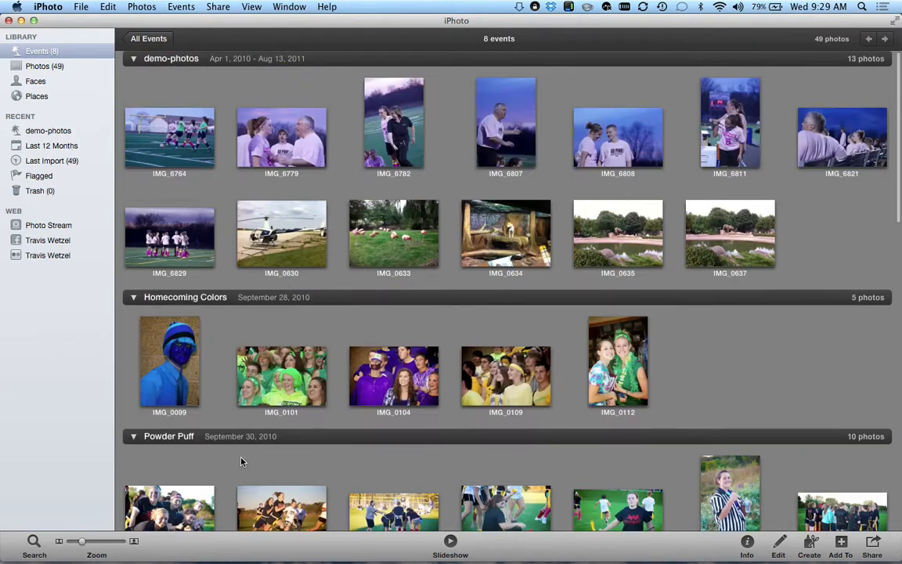
left_click(271, 217)
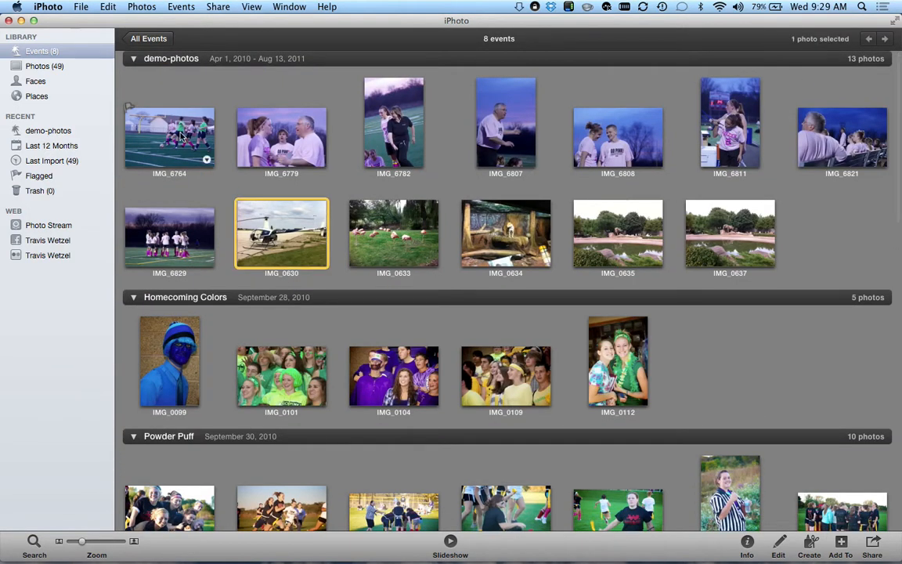
left_click(181, 6)
left_click(174, 21)
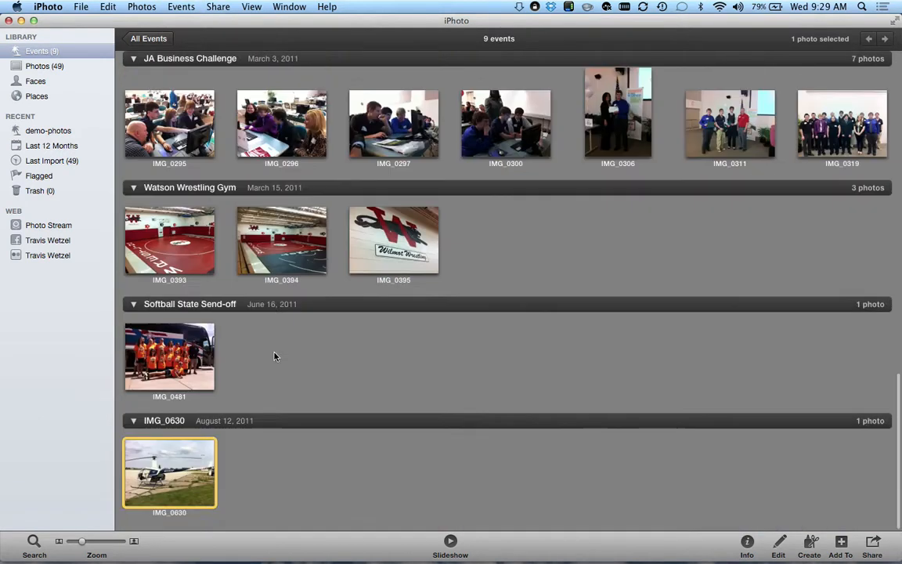
left_click(161, 423)
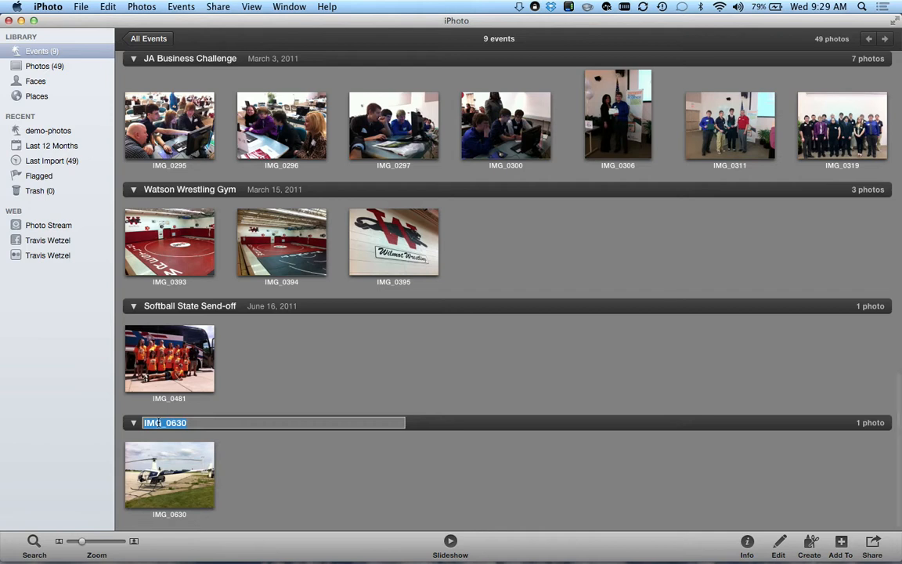
type("Helicopters")
key("Return")
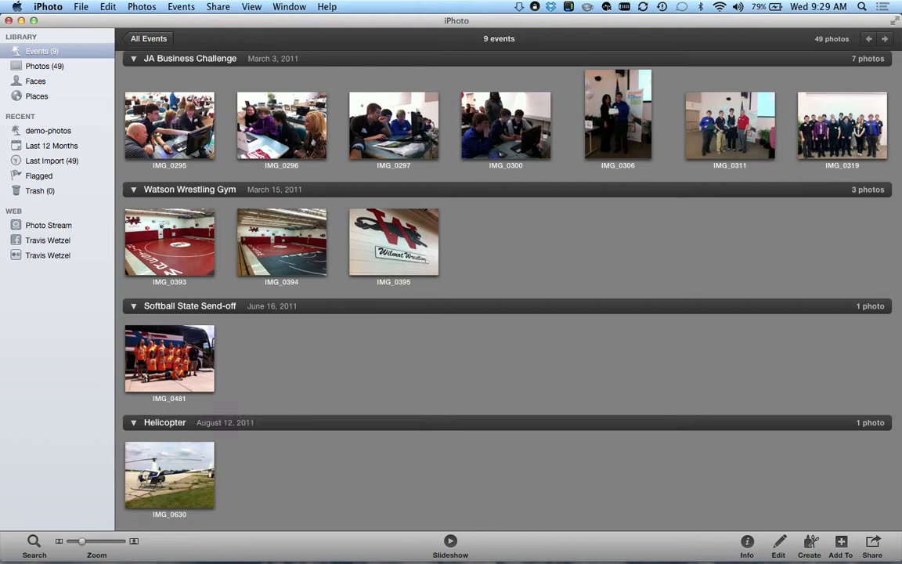
scroll(298, 391, "up", 10)
scroll(298, 391, "up", 5)
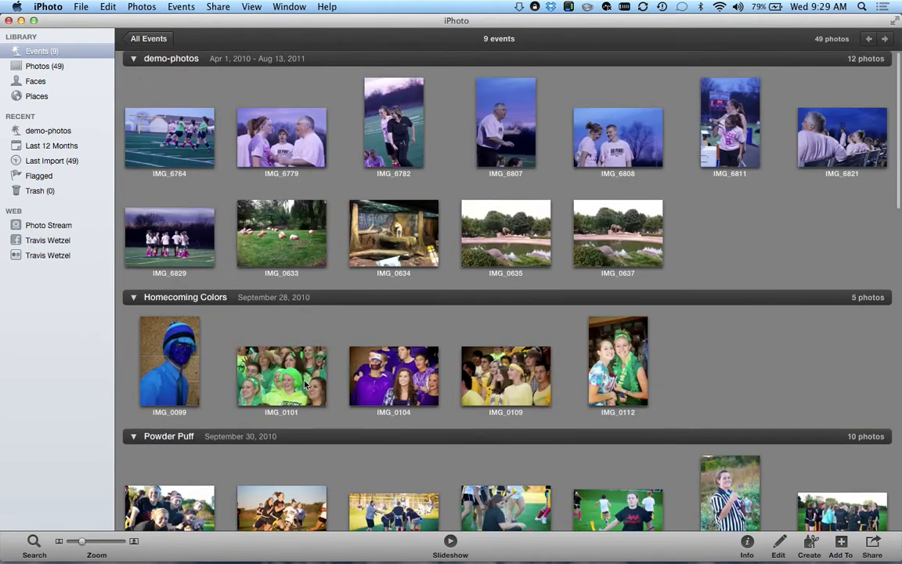
- Group the four zoo photos, IMG_0633 through IMG_0637, into a new event named 'Zoo'
left_click(296, 237)
left_click(630, 247, "shift")
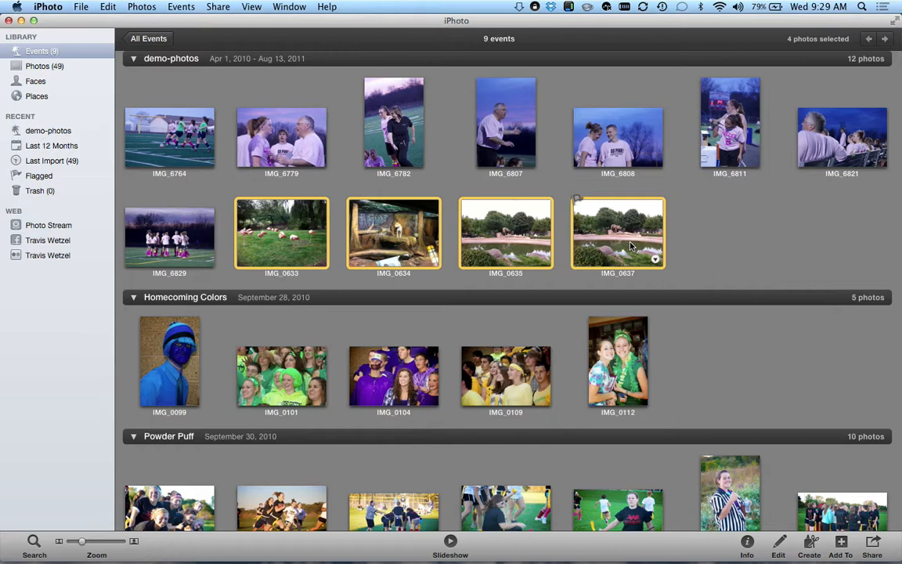
left_click(180, 7)
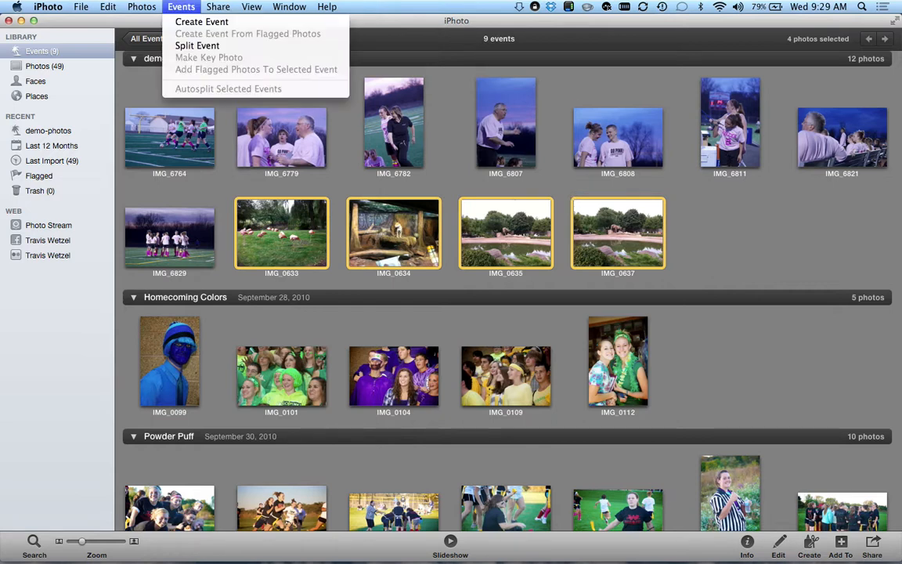
left_click(196, 22)
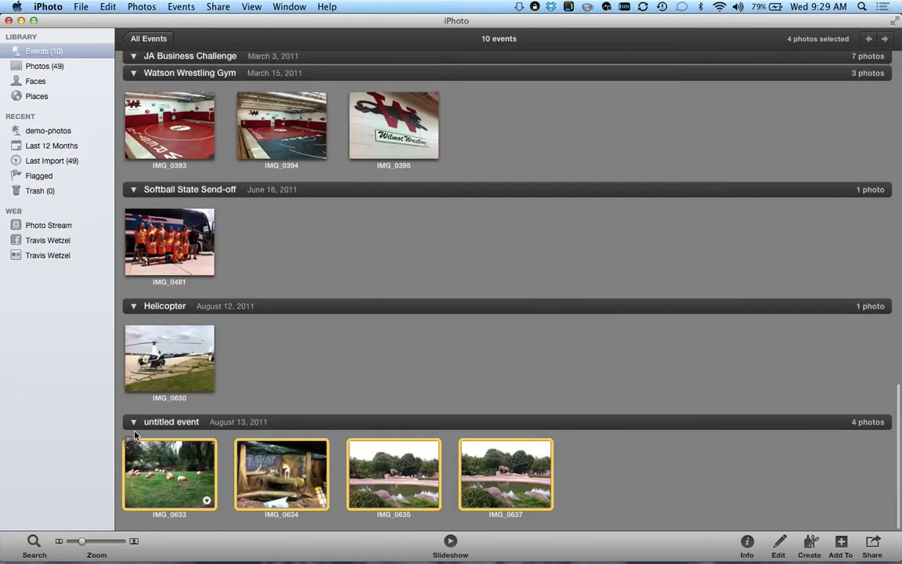
left_click(168, 421)
type("Zoo")
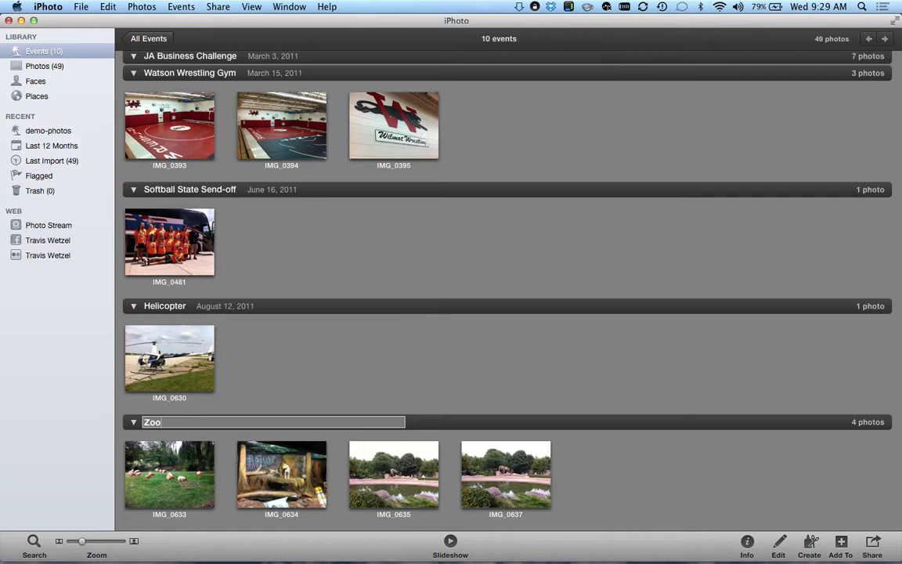
key("Return")
scroll(243, 404, "up", 15)
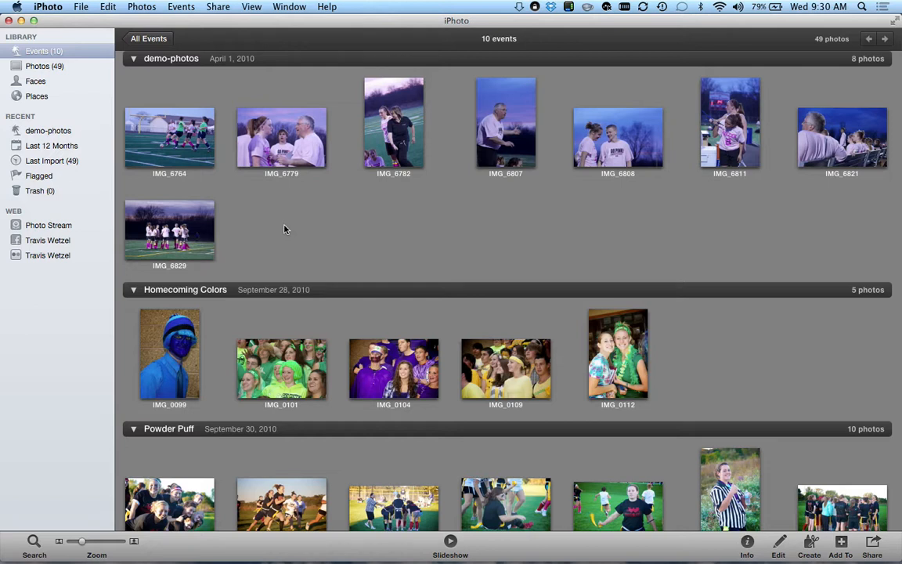
- Retitle the 8-photo April 1, 2010 soccer event from demo-photos to 'Girls Soccer Go PINK'
left_click(176, 140)
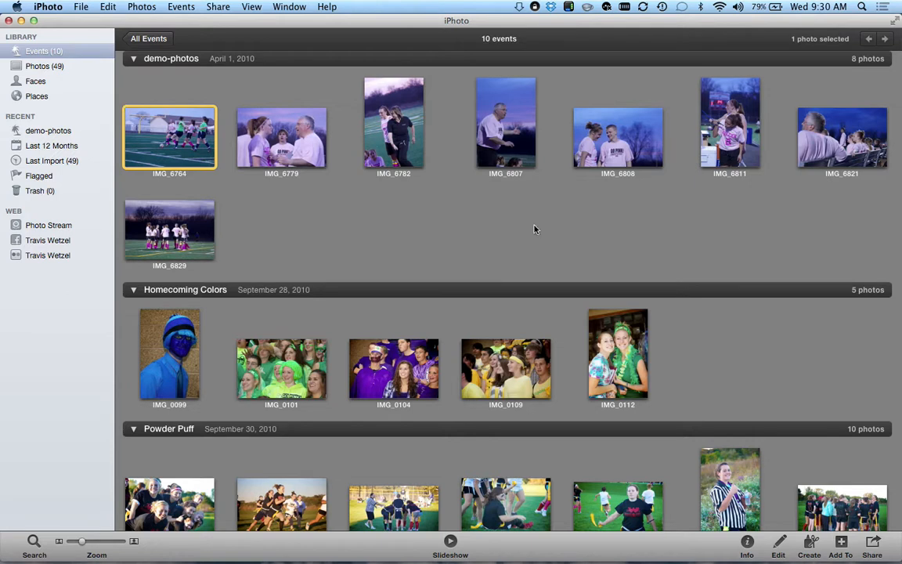
left_click(247, 57)
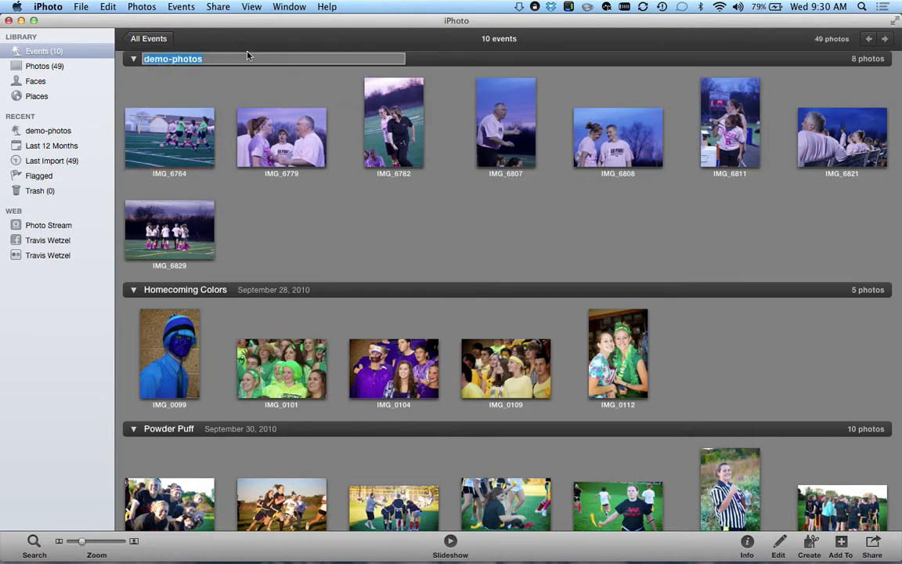
type("Girls Soccer Go PINK")
key("Return")
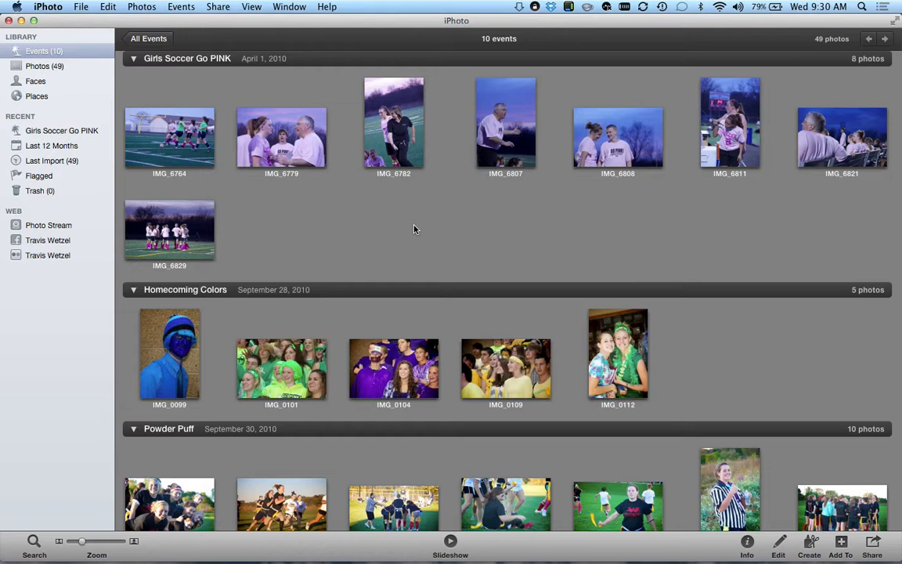
- Look inside the Homecoming Colors and Zoo events, returning to the All Events grid each time
left_click(152, 42)
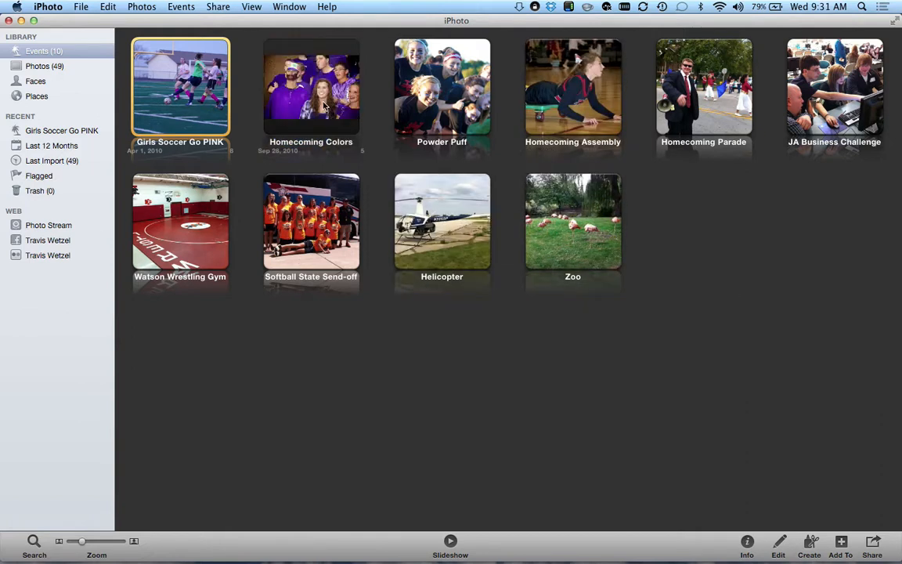
double_click(291, 107)
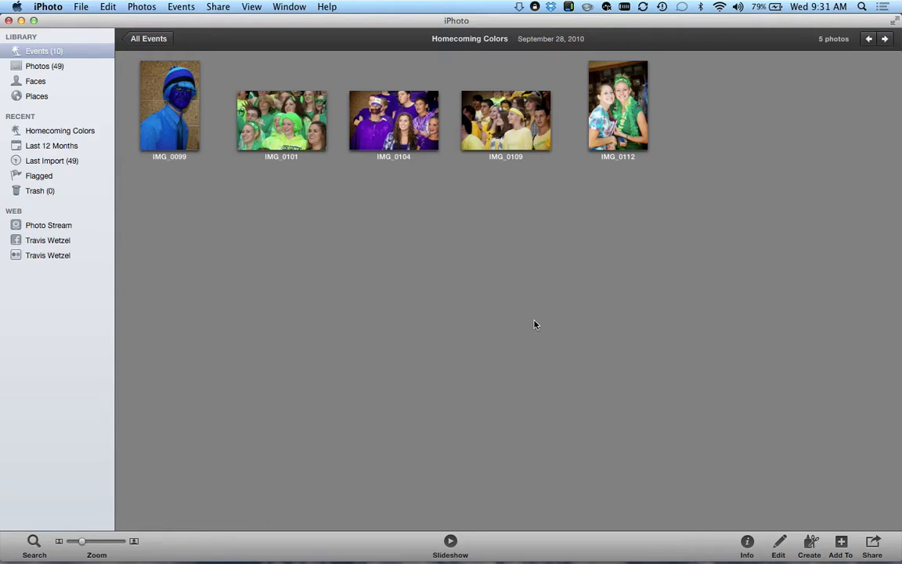
left_click(155, 39)
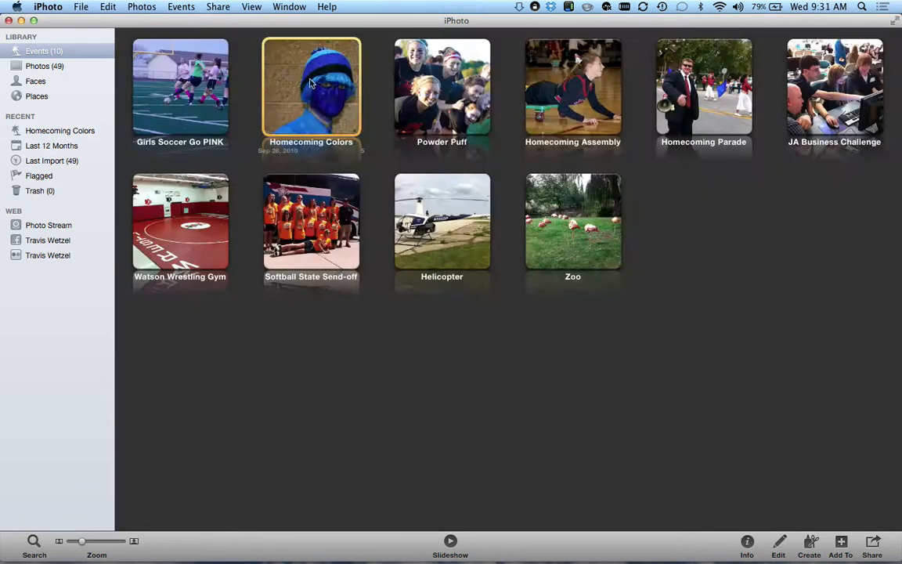
double_click(583, 221)
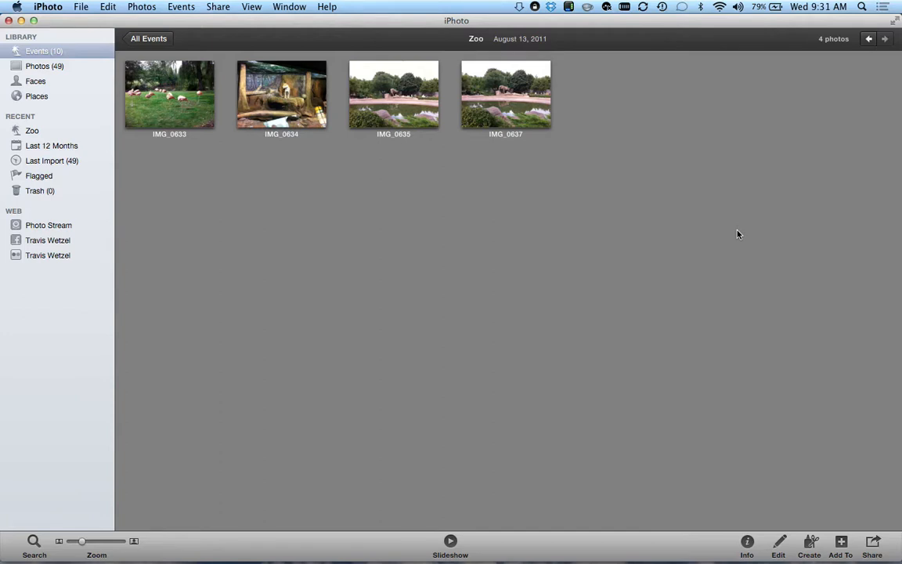
left_click(149, 38)
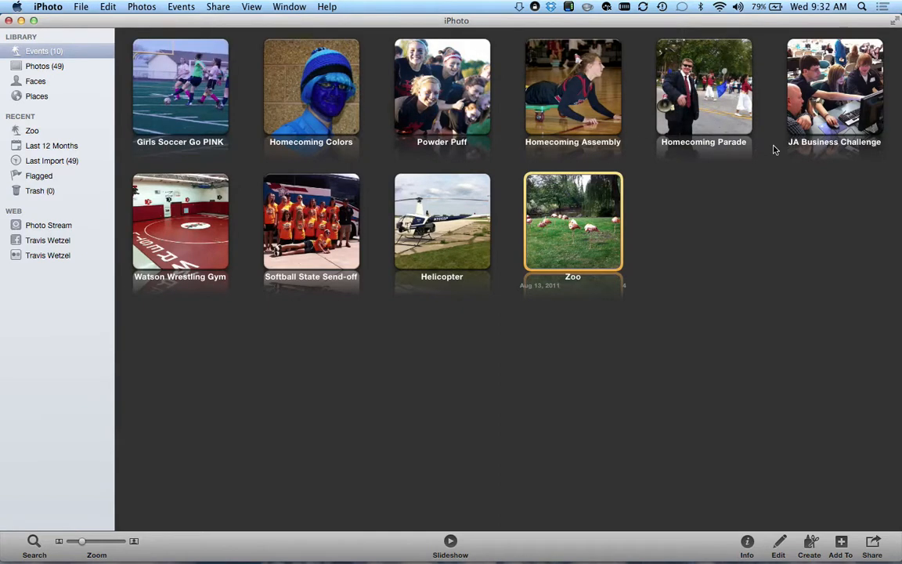
- Open IMG_6782 from Girls Soccer Go PINK in the editor, then bring up iPhoto Preferences
double_click(220, 104)
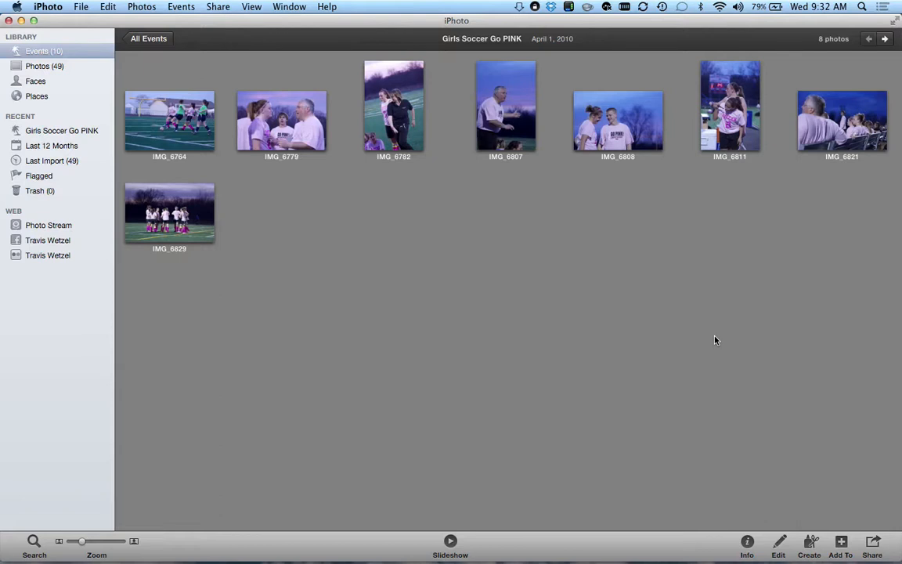
mouse_move(505, 108)
left_click(385, 94)
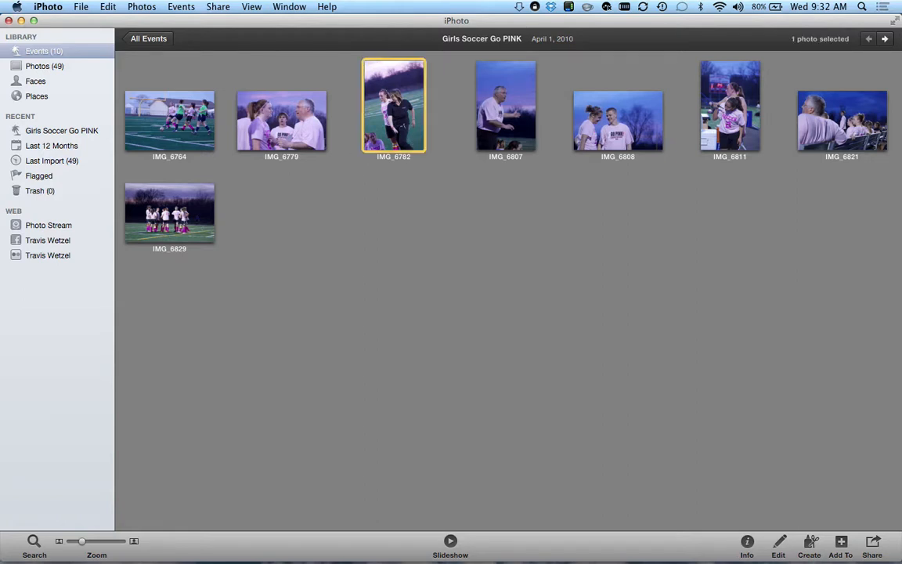
left_click(142, 6)
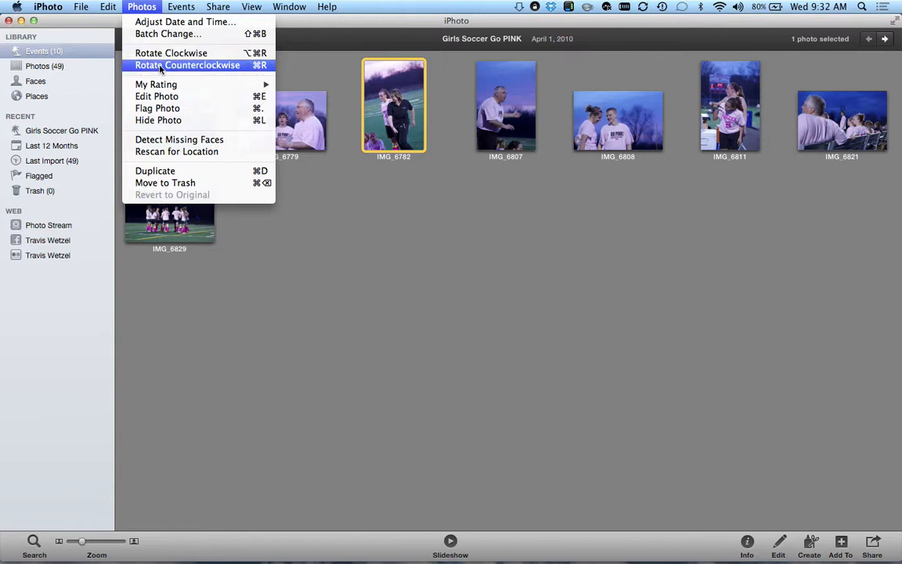
left_click(485, 282)
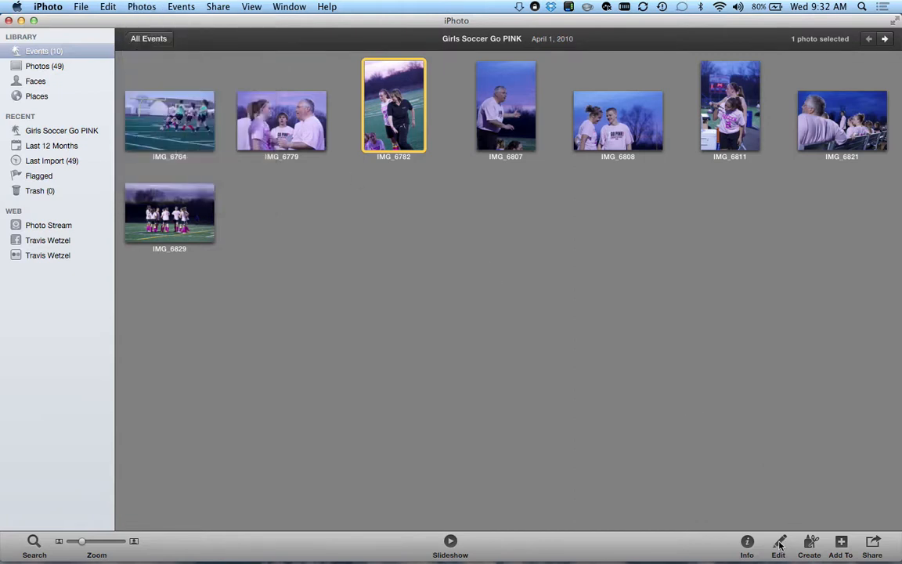
left_click(779, 541)
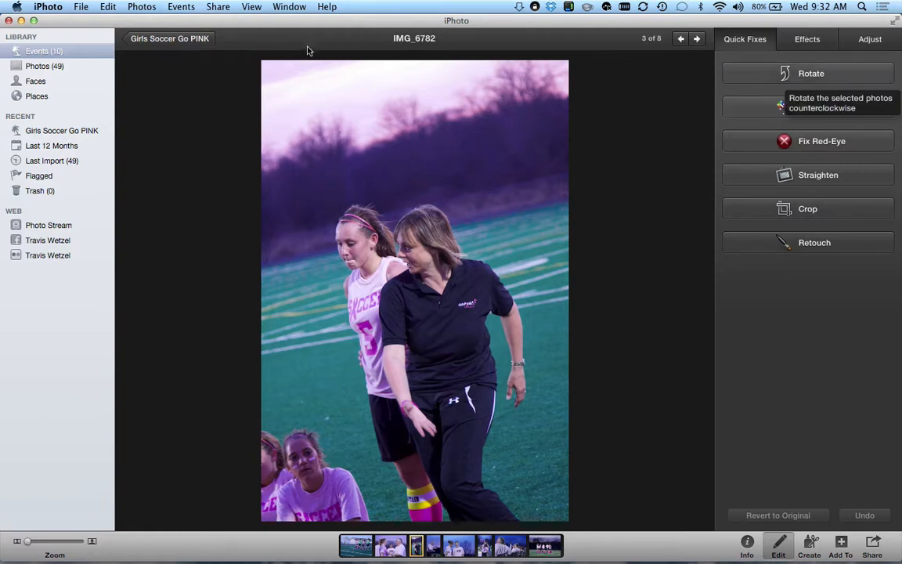
left_click(48, 6)
left_click(69, 41)
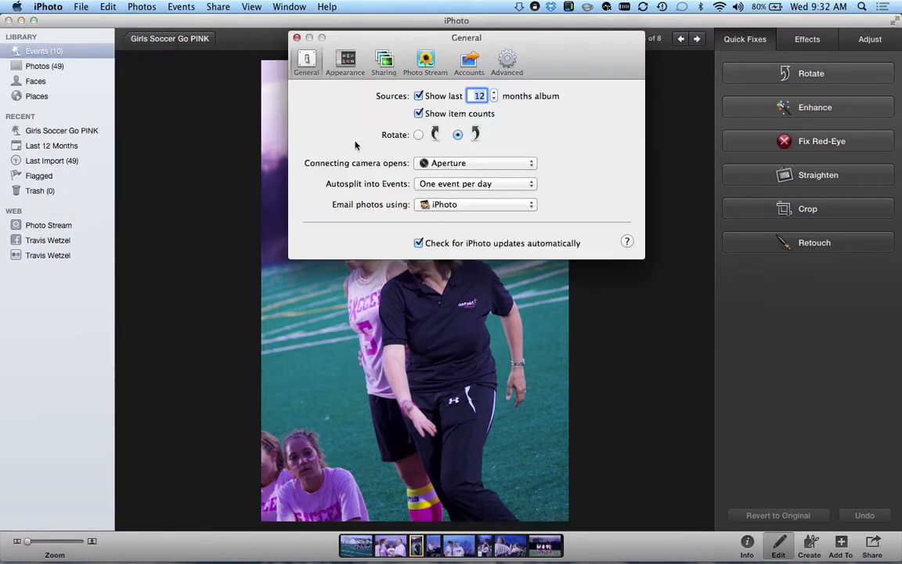
- Set the General Rotate direction to counter-clockwise and close Preferences
left_click(418, 135)
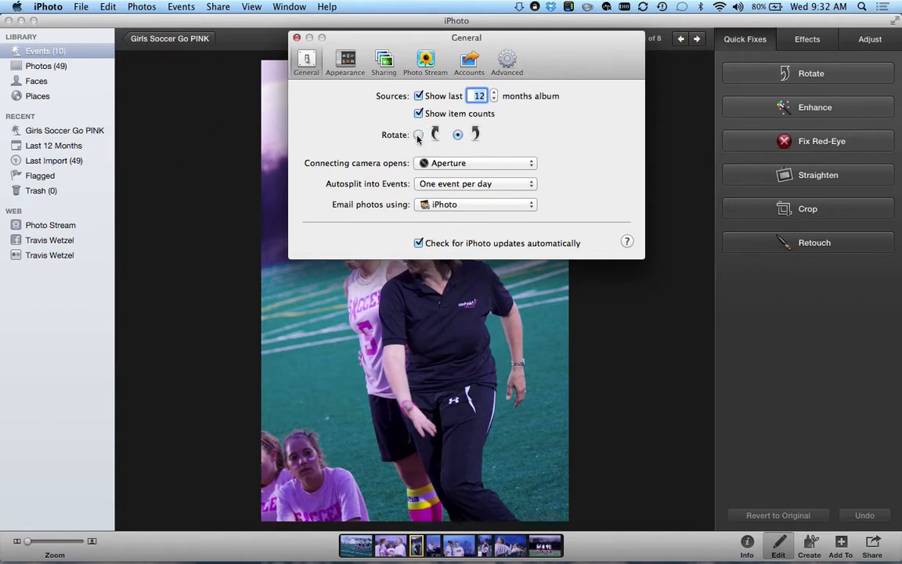
left_click(458, 134)
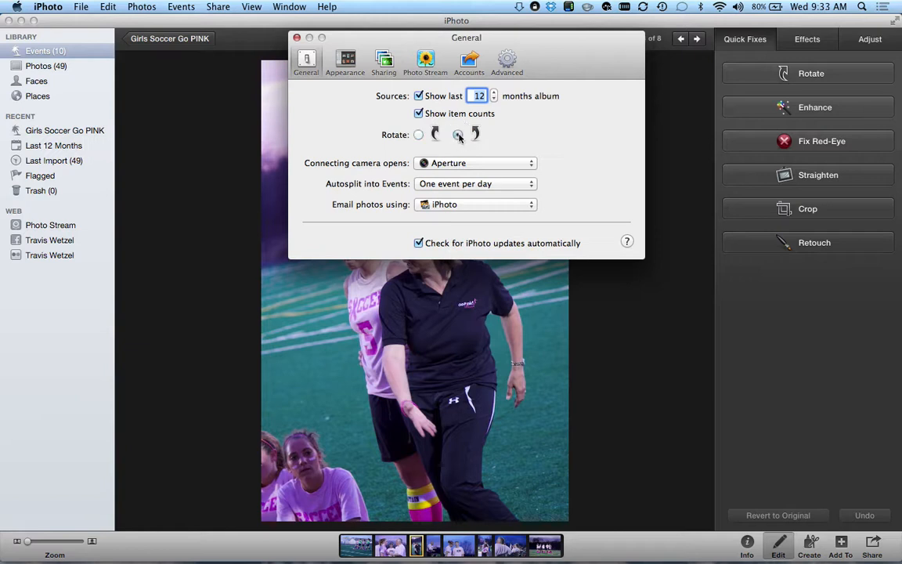
left_click(418, 135)
left_click(297, 38)
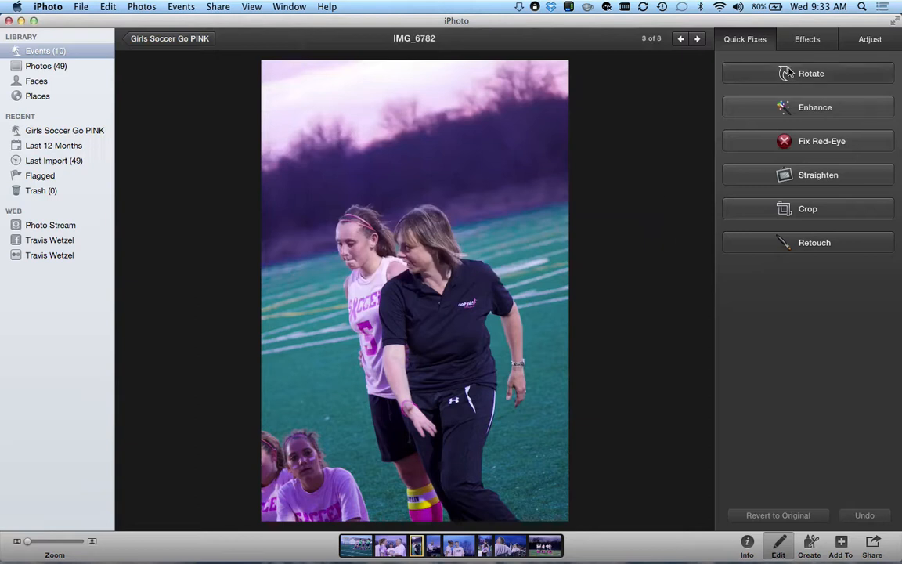
key("alt")
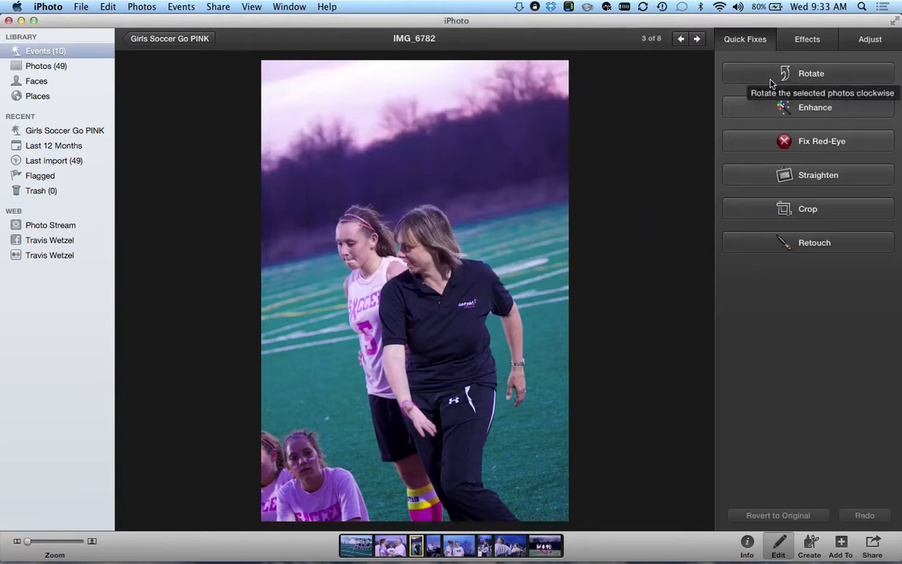
key("alt")
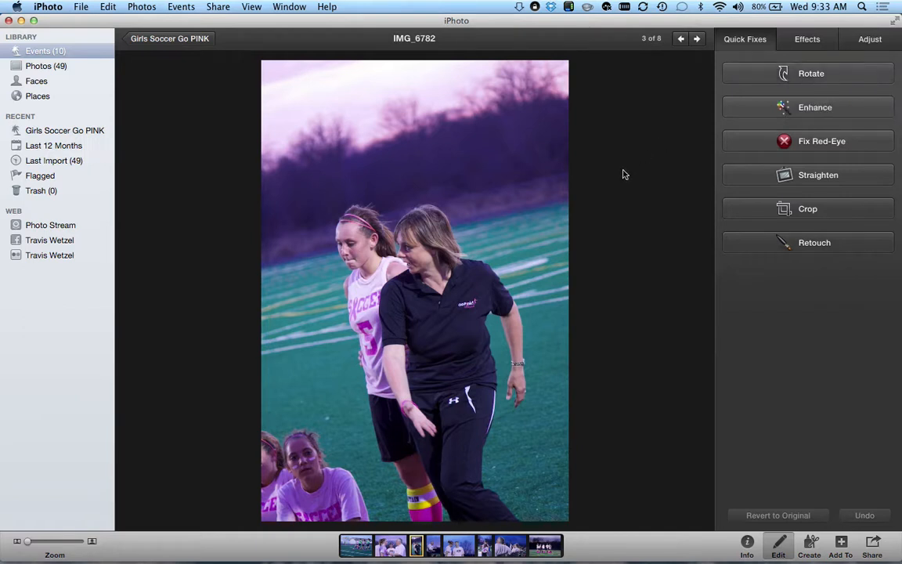
key("alt")
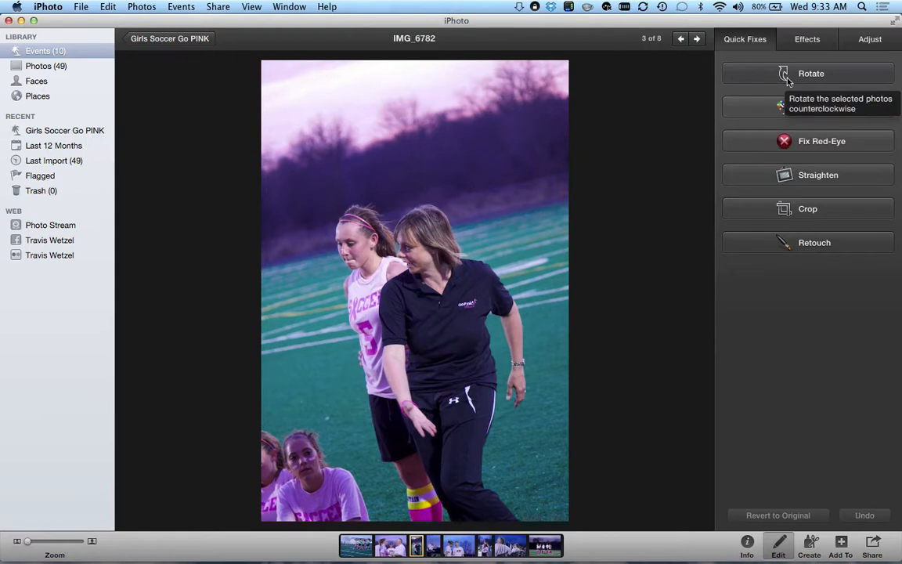
key("alt")
left_click(822, 76)
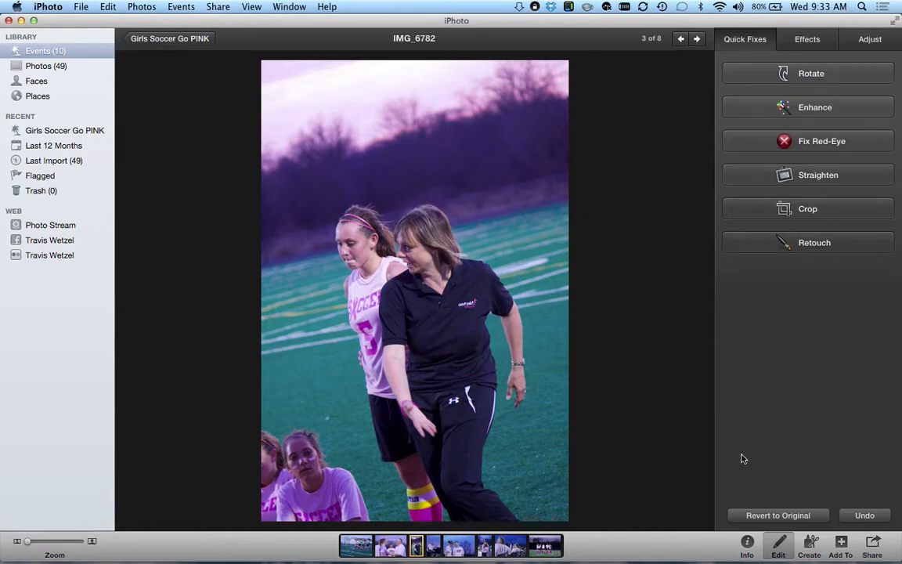
left_click(752, 515)
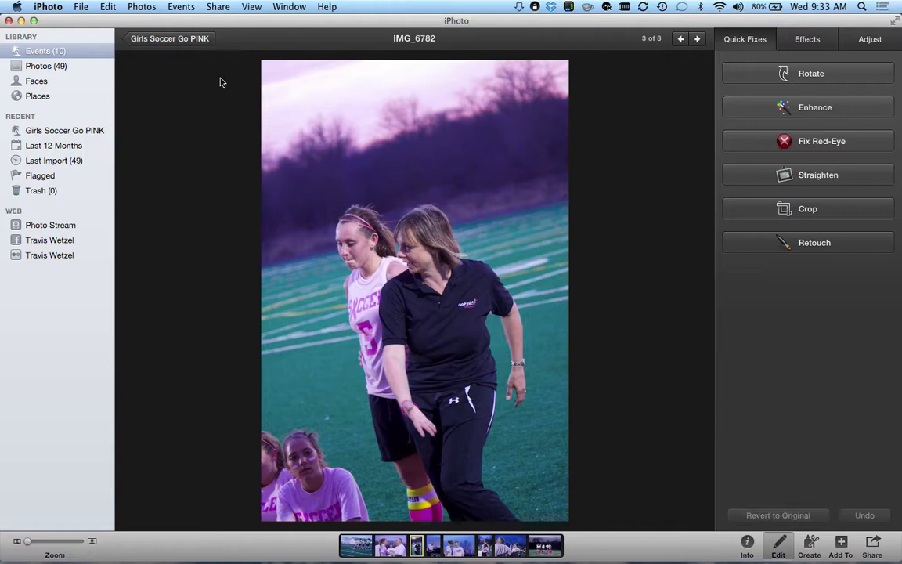
left_click(163, 37)
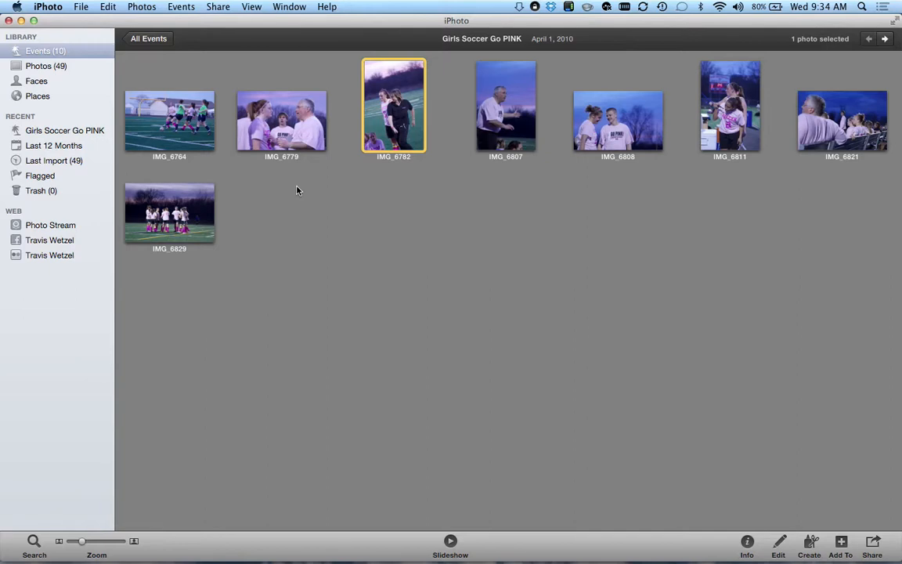
- Open the Window menu
left_click(253, 7)
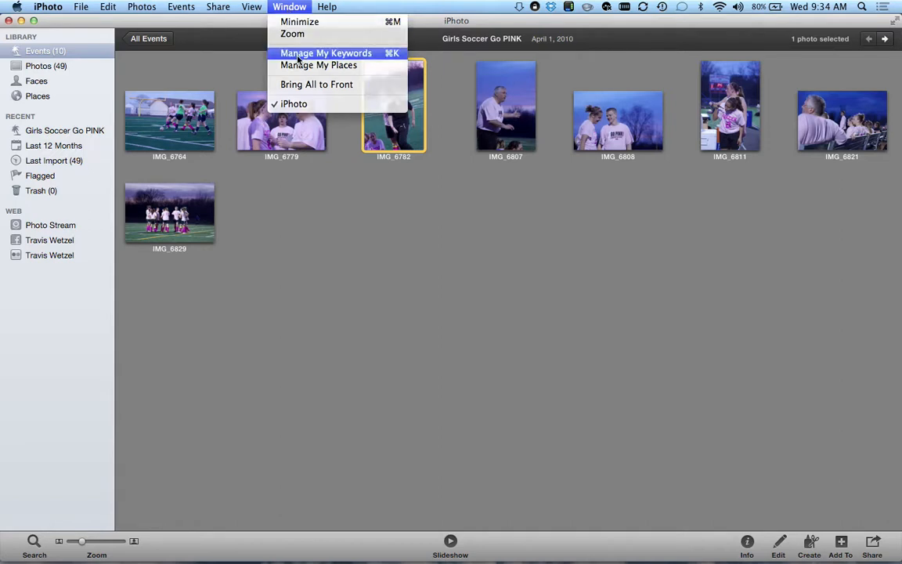
left_click(269, 53)
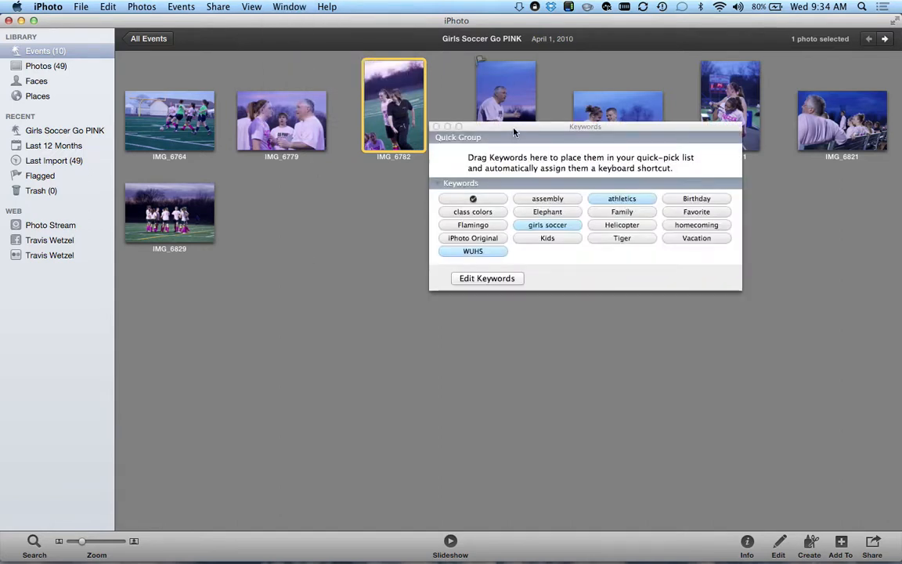
left_click_drag(514, 133, 481, 228)
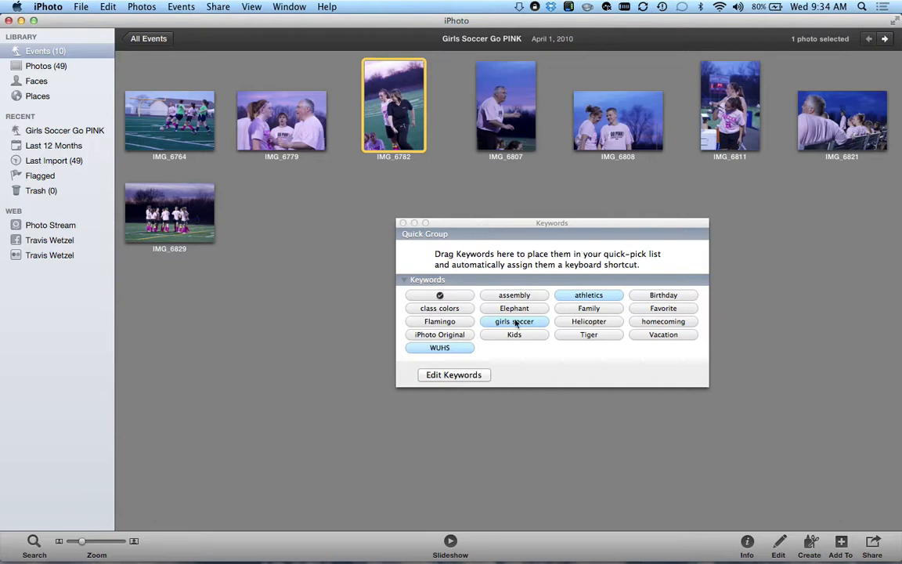
left_click_drag(514, 223, 483, 185)
left_click(443, 337)
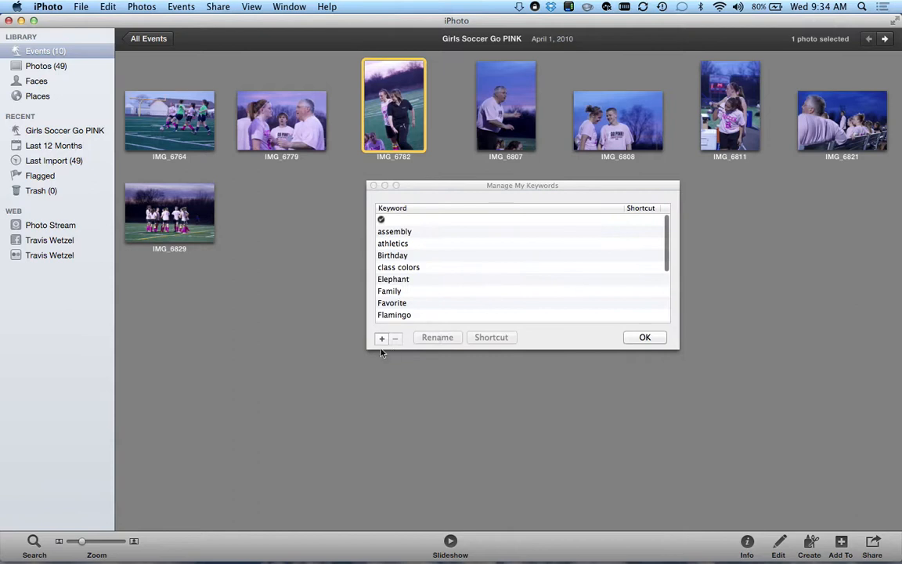
left_click(373, 185)
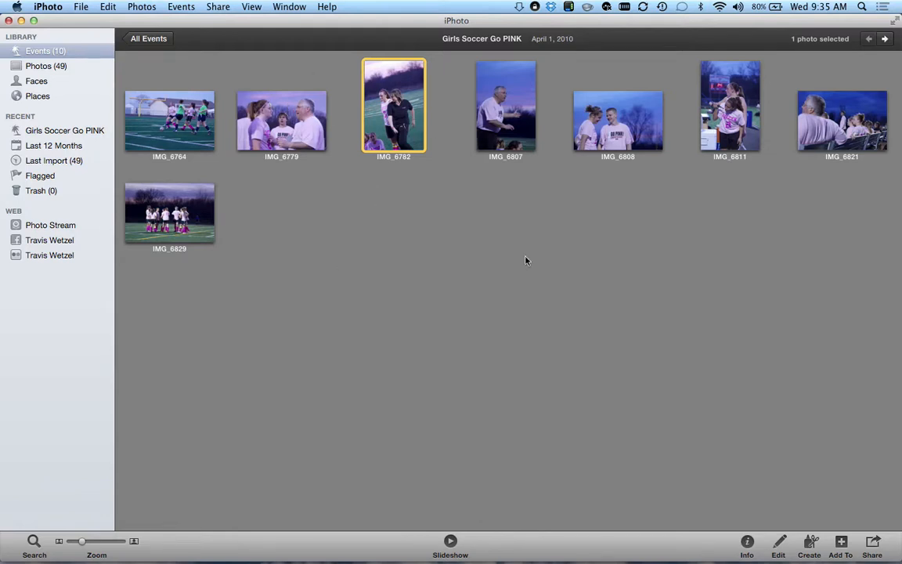
left_click(749, 545)
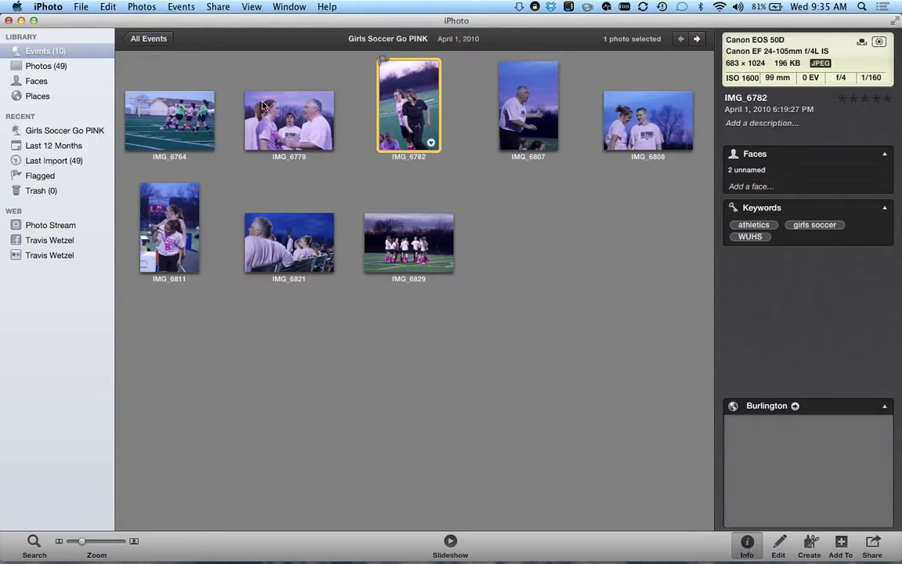
- Select IMG_6764 to show its shooting details in the Info panel
left_click(156, 127)
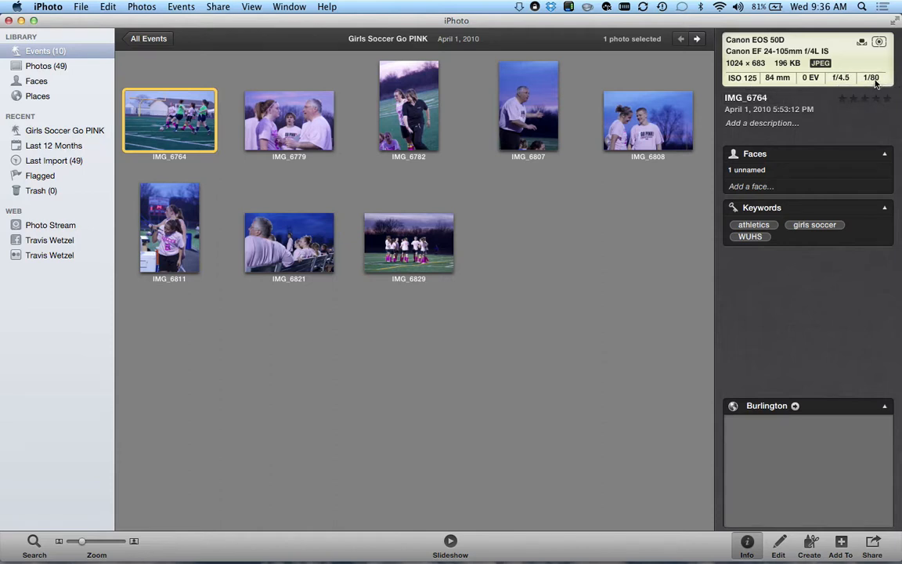
left_click(775, 98)
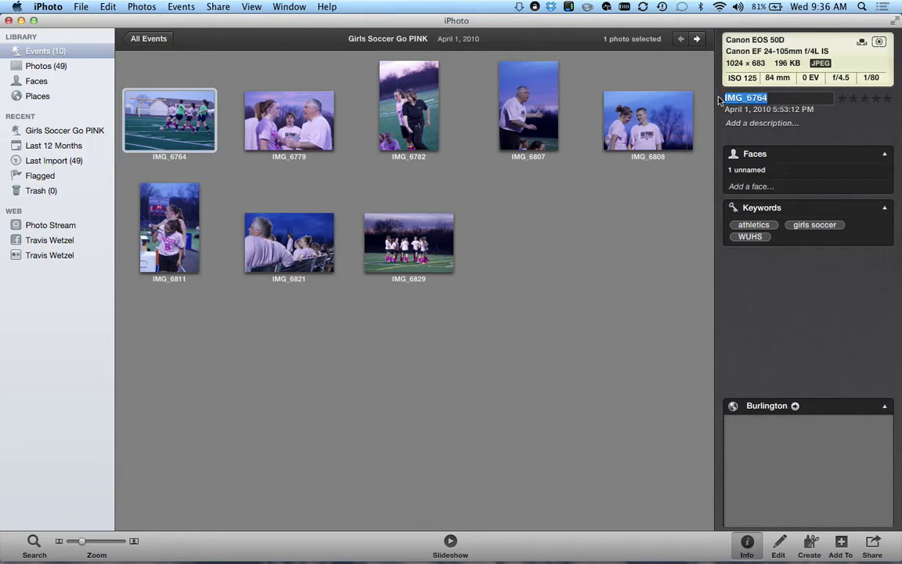
left_click(788, 95)
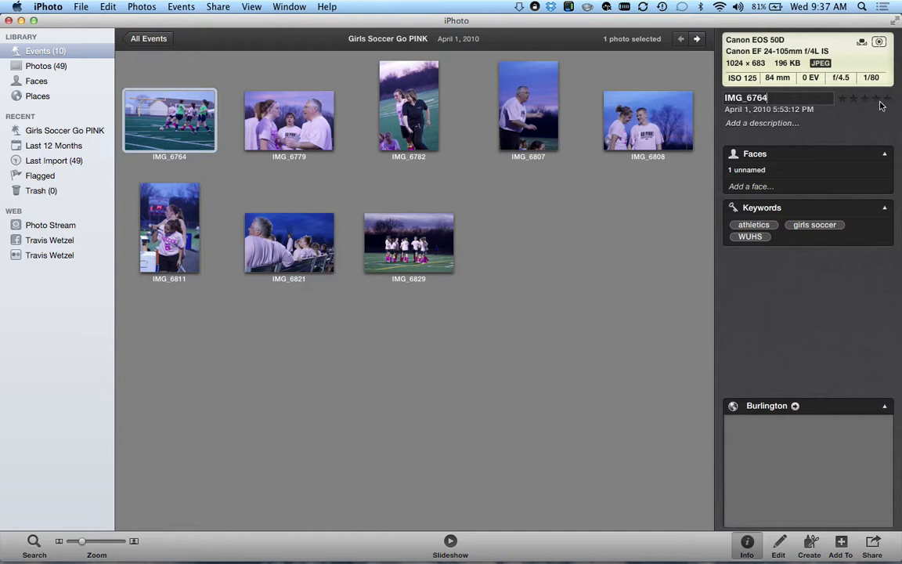
key("Tab")
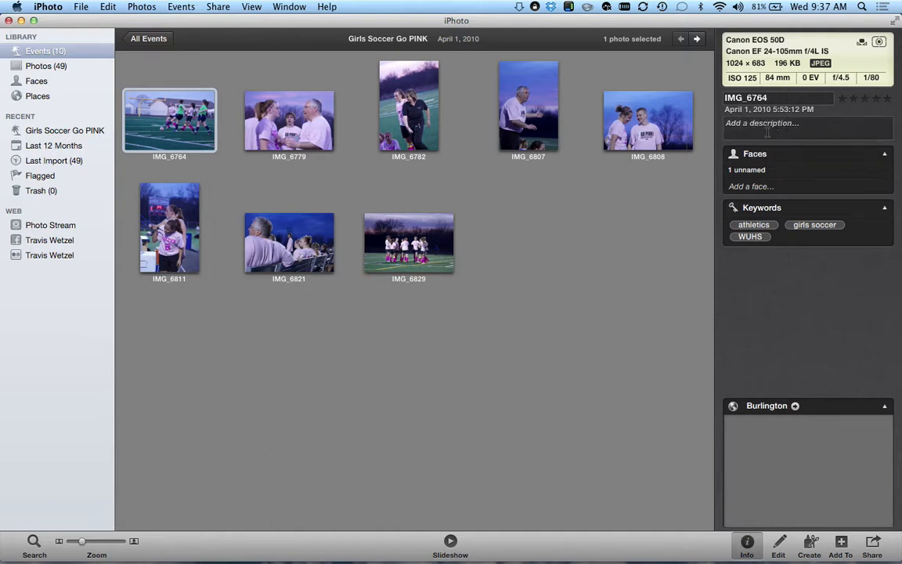
left_click(761, 128)
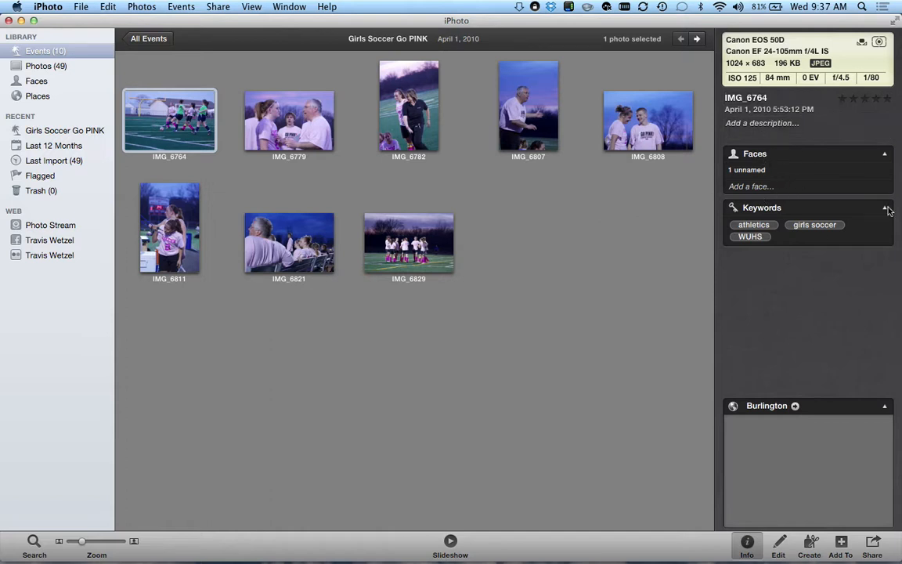
left_click(823, 240)
- View the info of each Girls Soccer Go PINK photo, IMG_6779 through IMG_6829
left_click(286, 112)
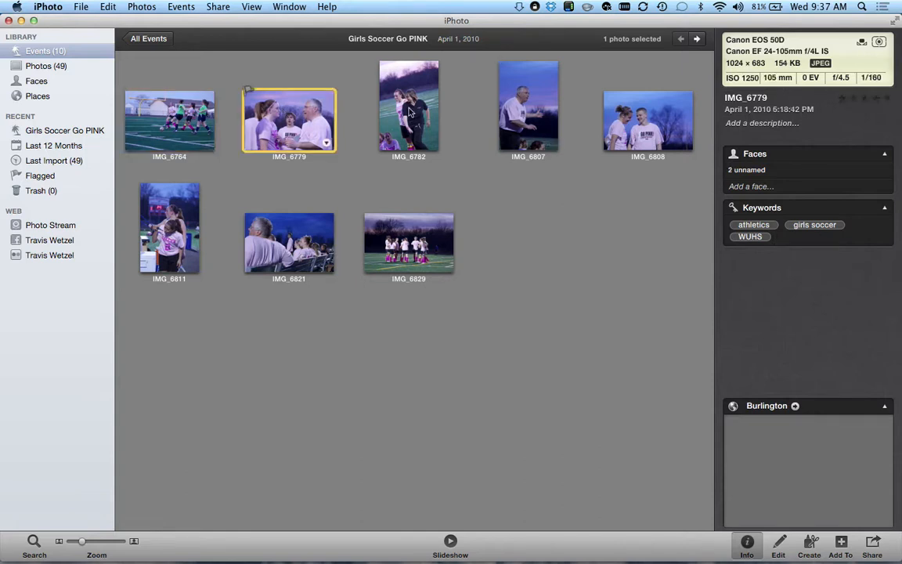
left_click(387, 100)
left_click(523, 118)
left_click(632, 103)
left_click(160, 229)
left_click(259, 235)
left_click(392, 239)
- Select all eight photos, from IMG_6764 through IMG_6829
left_click(155, 102)
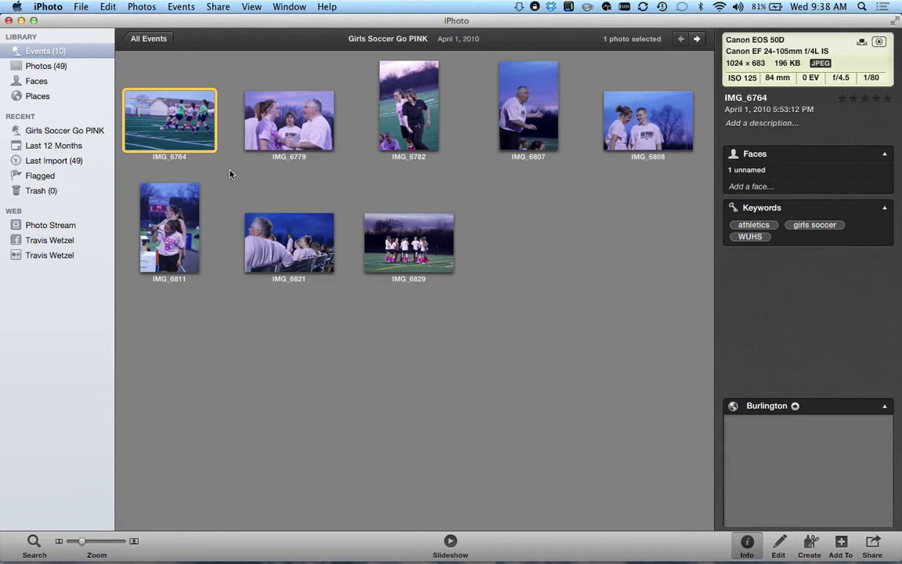
mouse_move(178, 146)
left_click(413, 255, "shift")
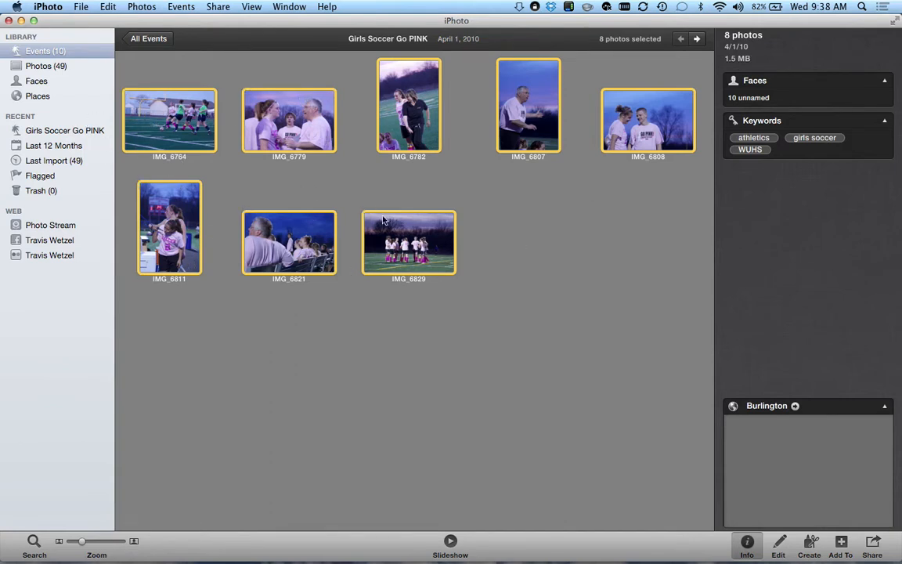
- Add the keyword Go PINK to all eight selected photos, then exit full screen and deselect
left_click(791, 171)
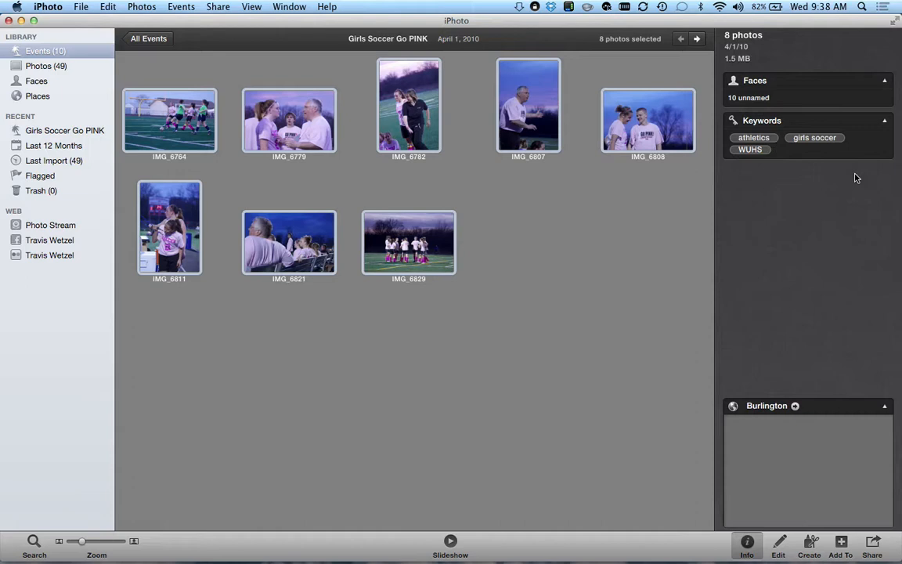
type("Go PINK")
key("Return")
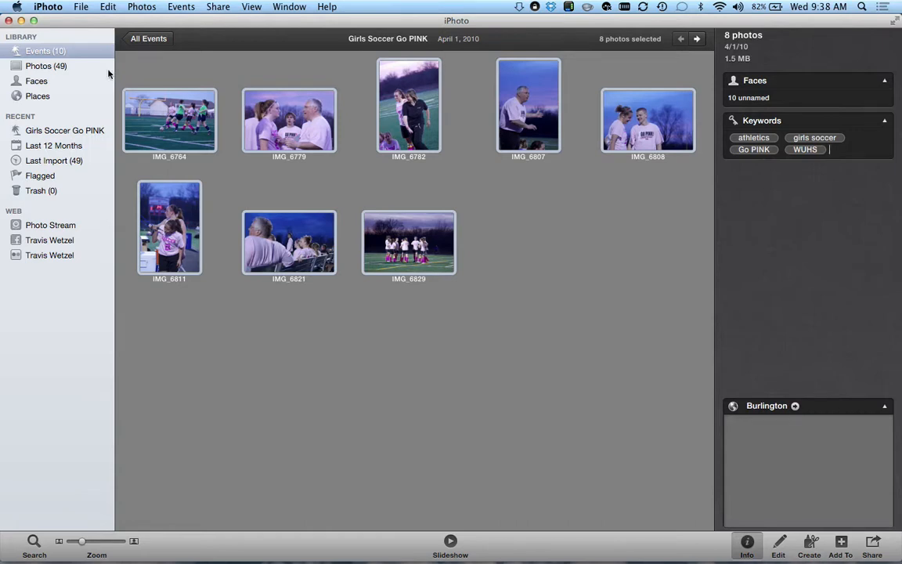
left_click(35, 22)
left_click(592, 255)
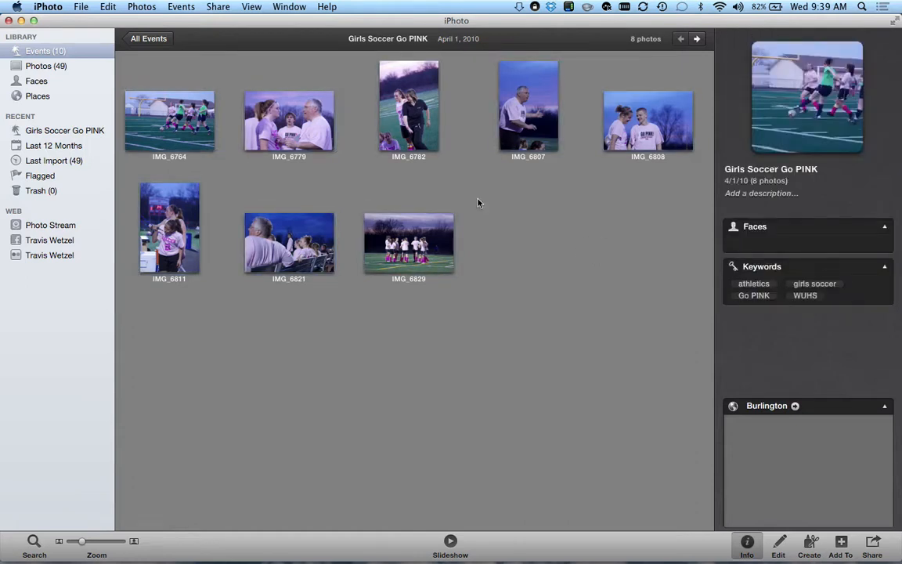
- Give IMG_6764 the extra keyword action, then return to the overview of all events
left_click(174, 131)
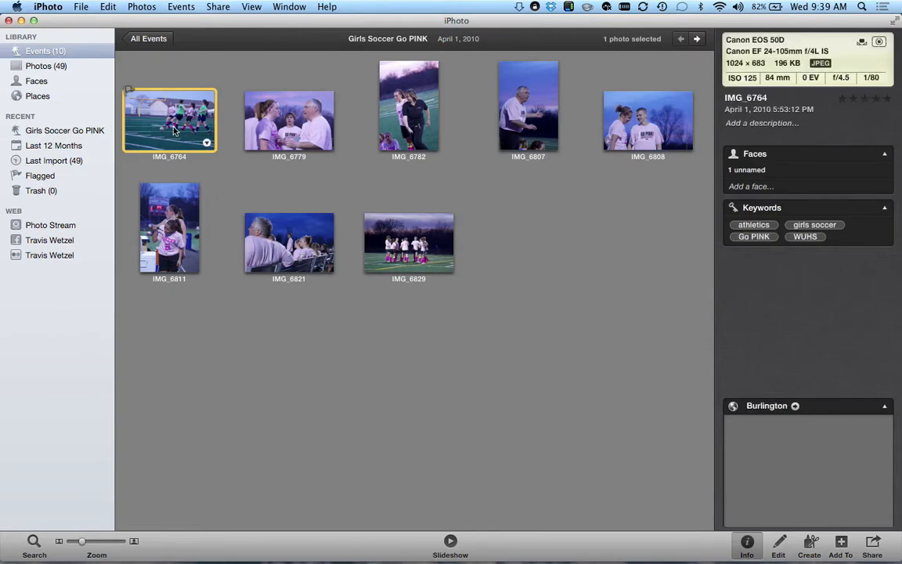
left_click(861, 238)
type("action")
key("Return")
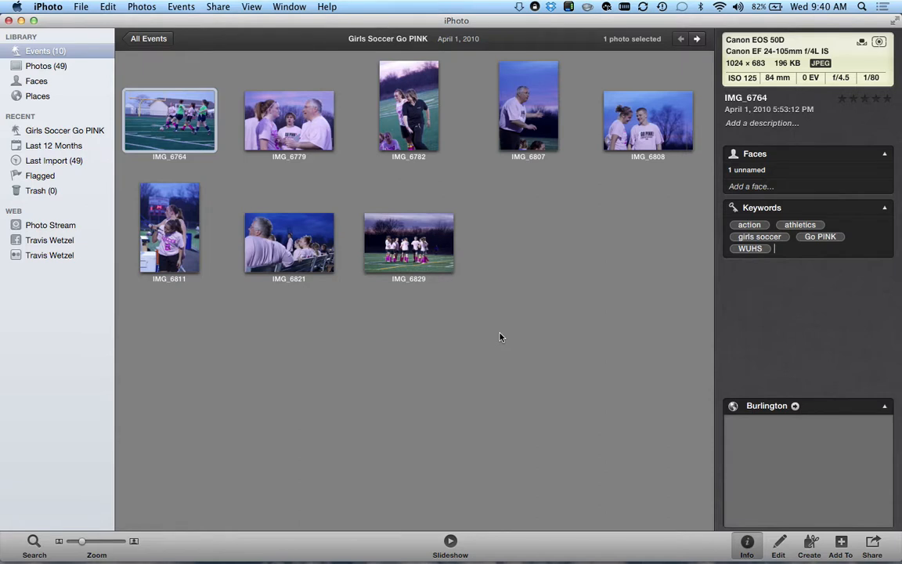
left_click(141, 38)
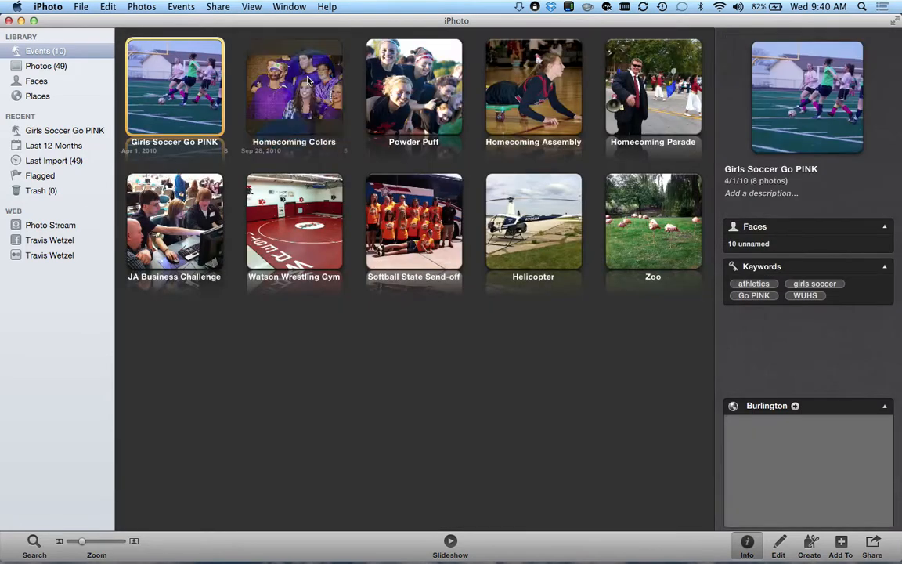
- Open Homecoming Colors and step through its photos from IMG_0099 to IMG_0112 and back
double_click(301, 83)
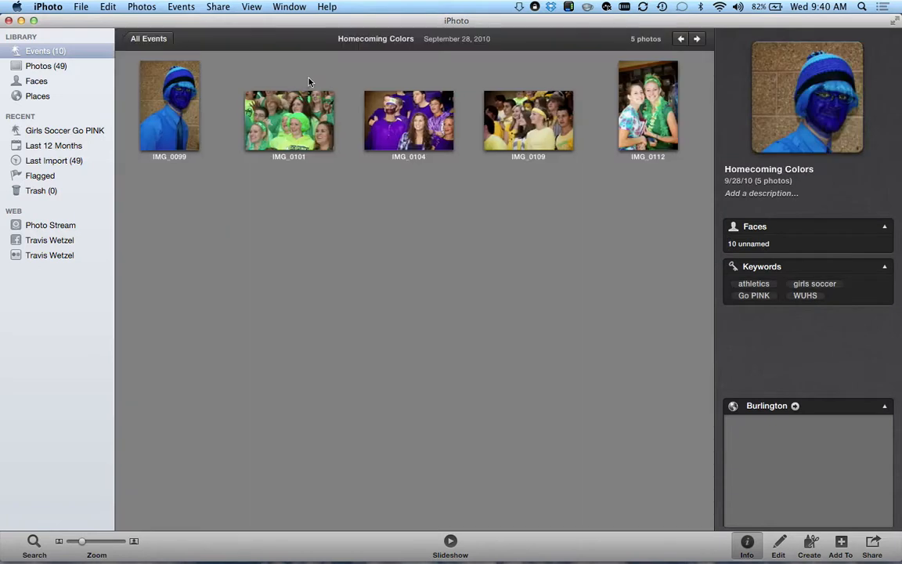
left_click(157, 94)
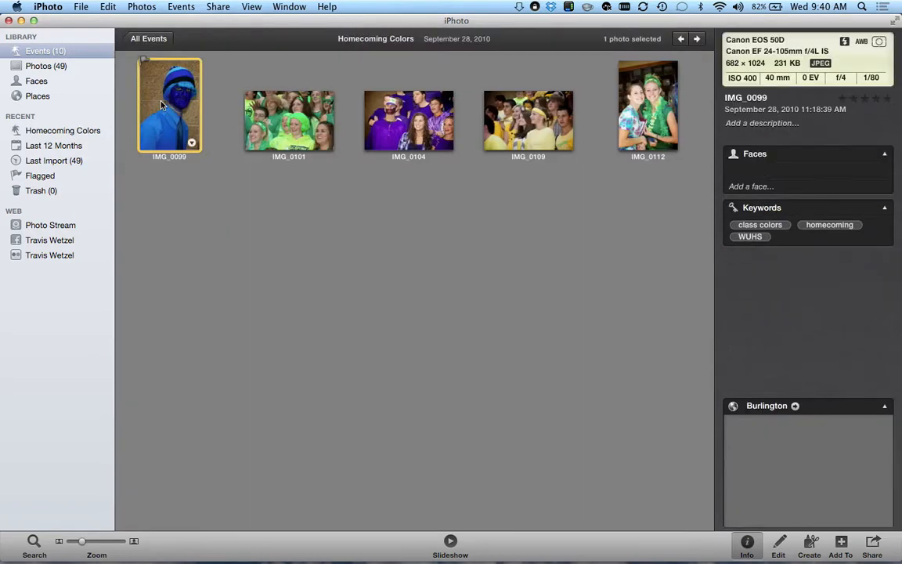
key("Right")
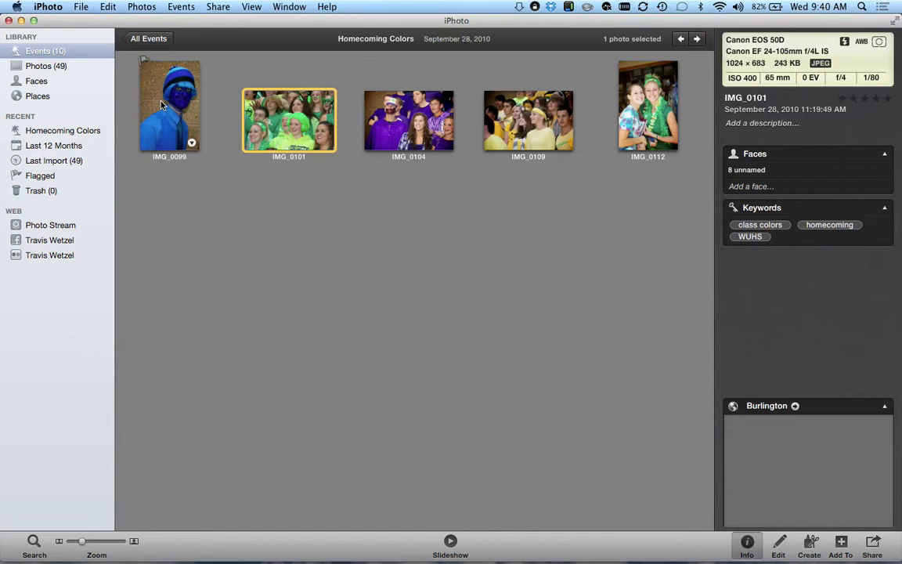
key("Right")
key("Right")
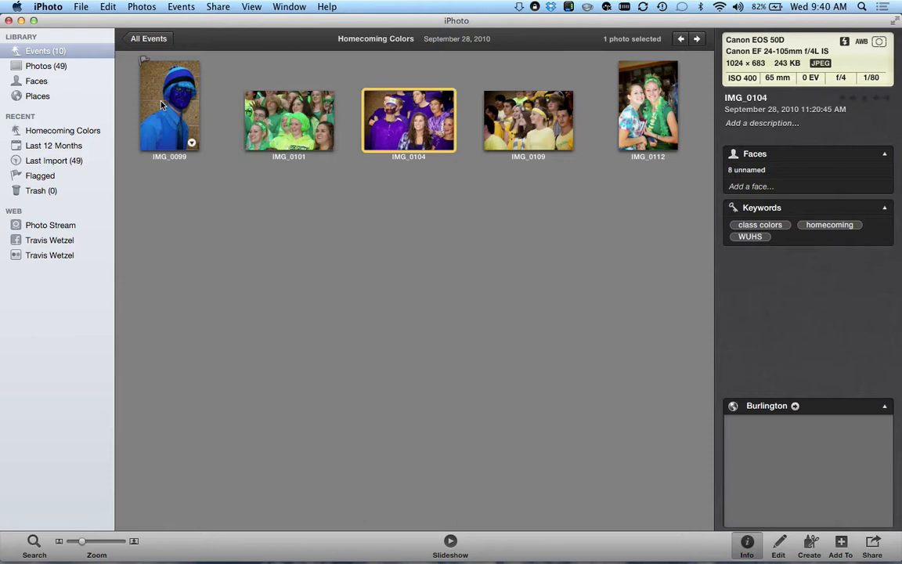
key("Right")
key("Left")
key("Left")
key("Left")
key("Left")
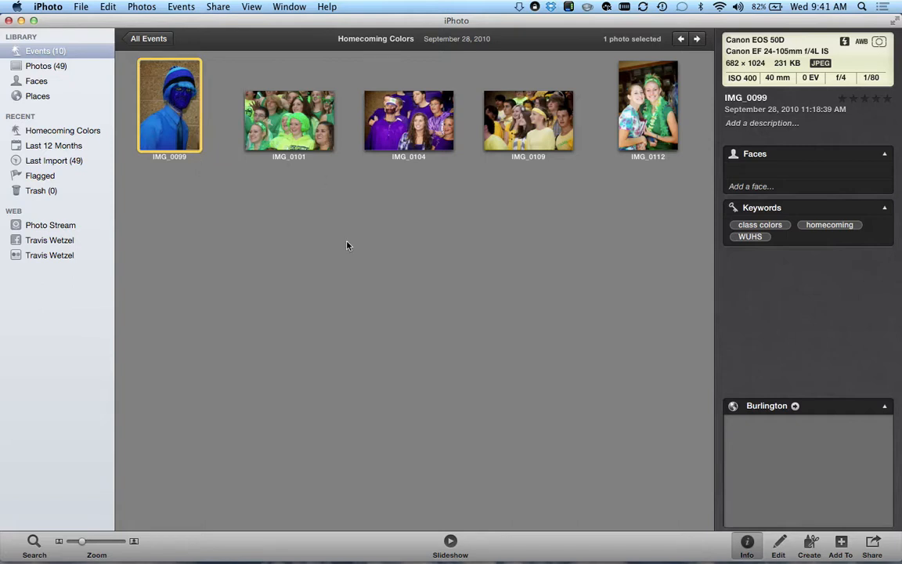
- Tag IMG_0099 blue, IMG_0101 green and IMG_0104 purple
left_click(802, 238)
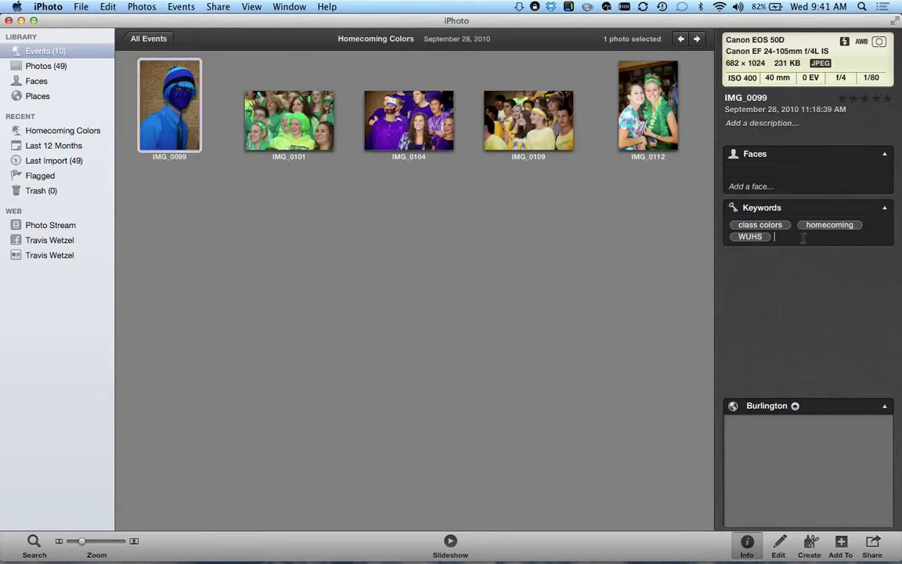
type("blue")
key("Return")
left_click(275, 112)
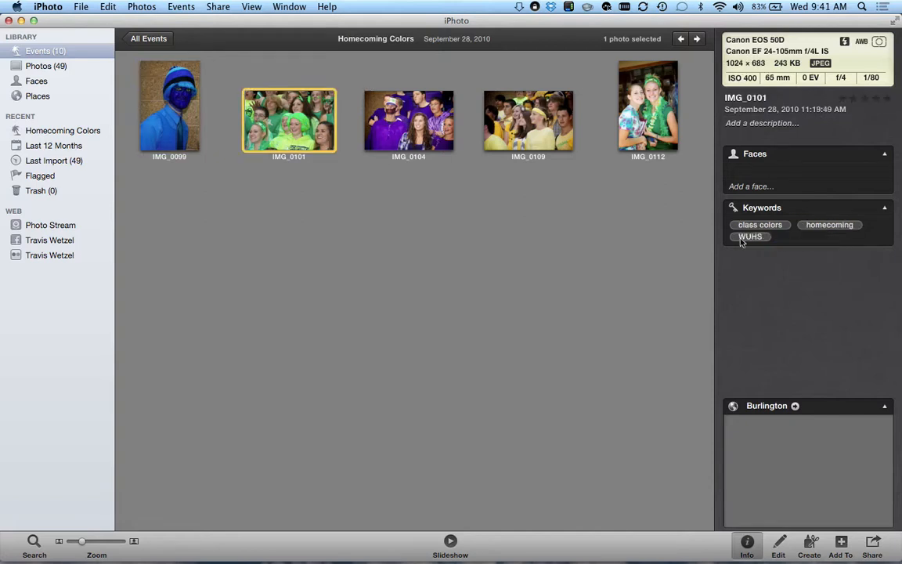
left_click(791, 237)
type("gree")
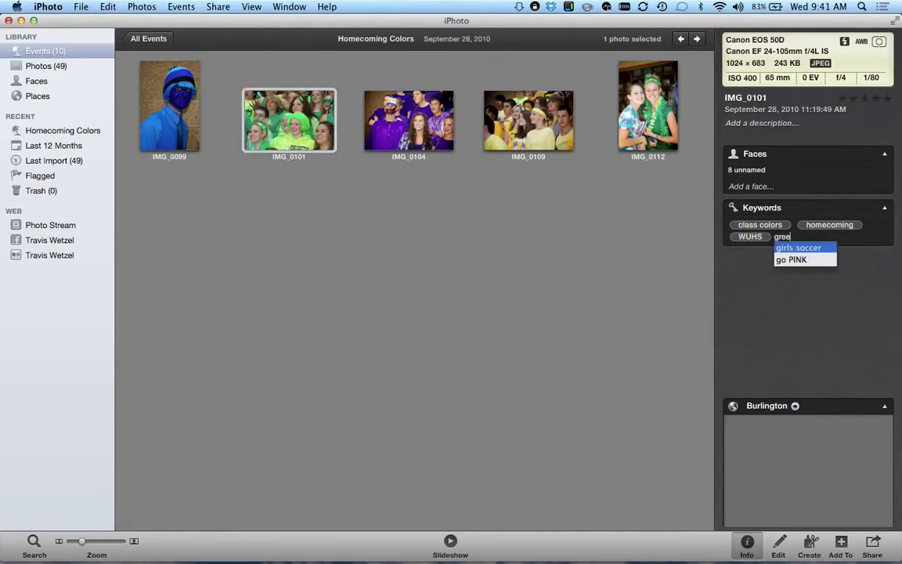
type("n")
key("Return")
left_click(375, 98)
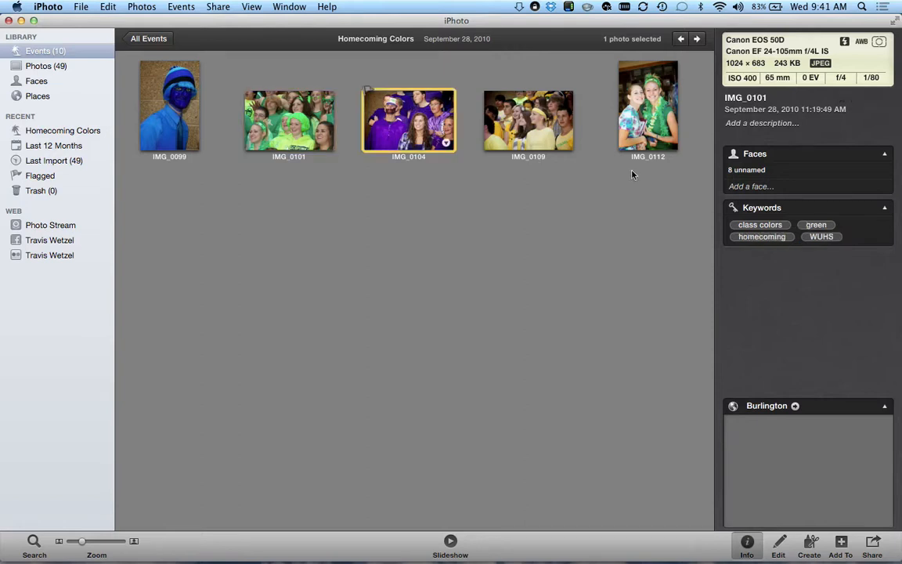
left_click(849, 239)
type("purple")
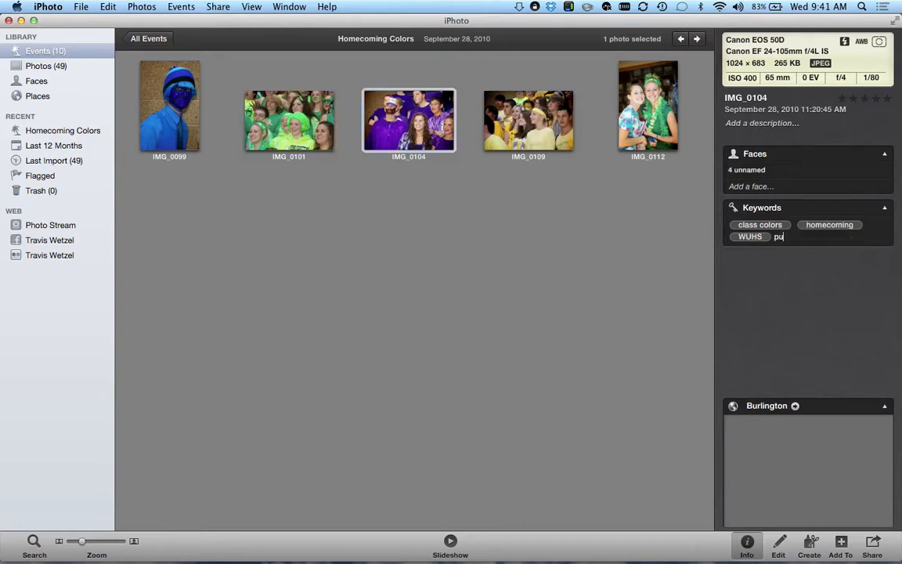
key("Return")
- Tag IMG_0109 yellow and IMG_0112 green, then return to all events
left_click(546, 114)
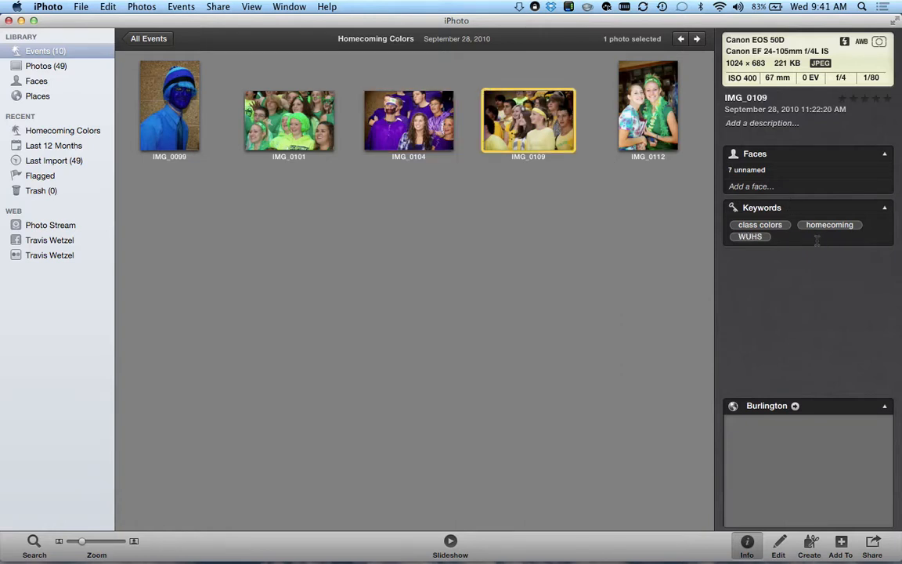
left_click(816, 241)
type("yellow")
key("Return")
left_click(636, 94)
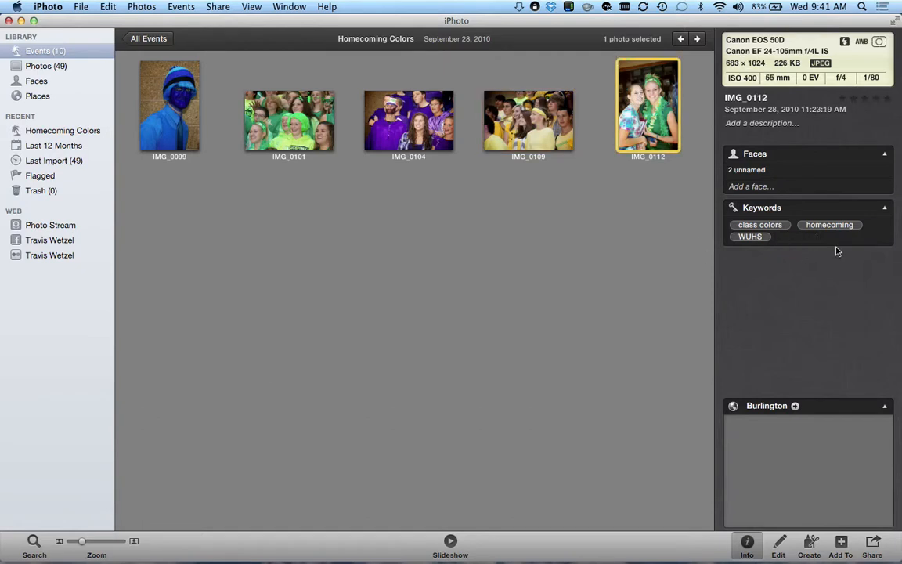
type("green")
key("Return")
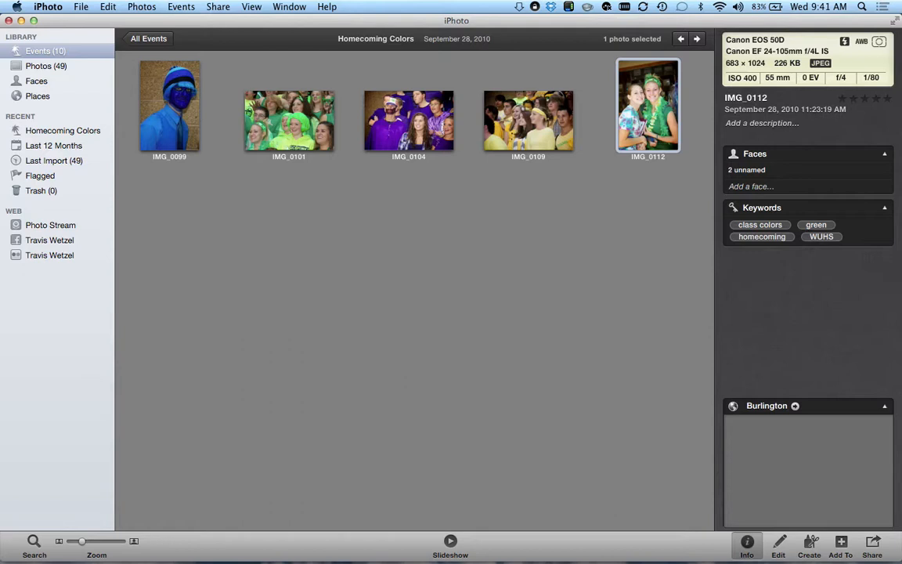
left_click(149, 40)
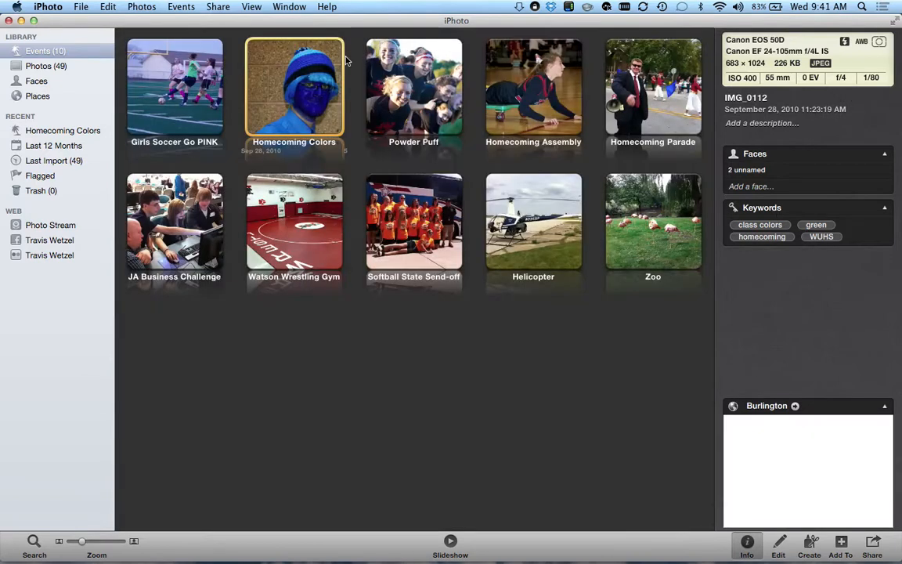
- Open the Powder Puff event and browse photos IMG_0004, IMG_0006 and IMG_0009
double_click(413, 88)
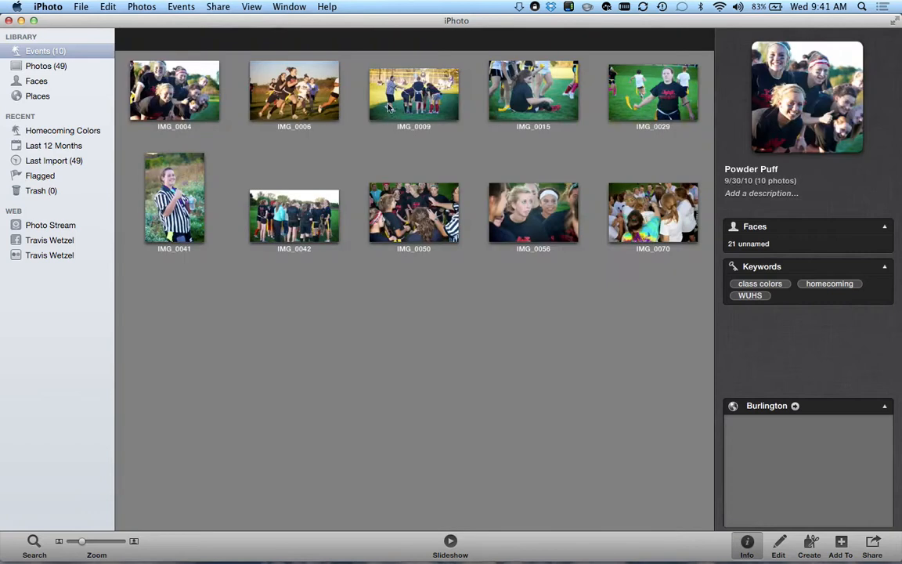
left_click(183, 86)
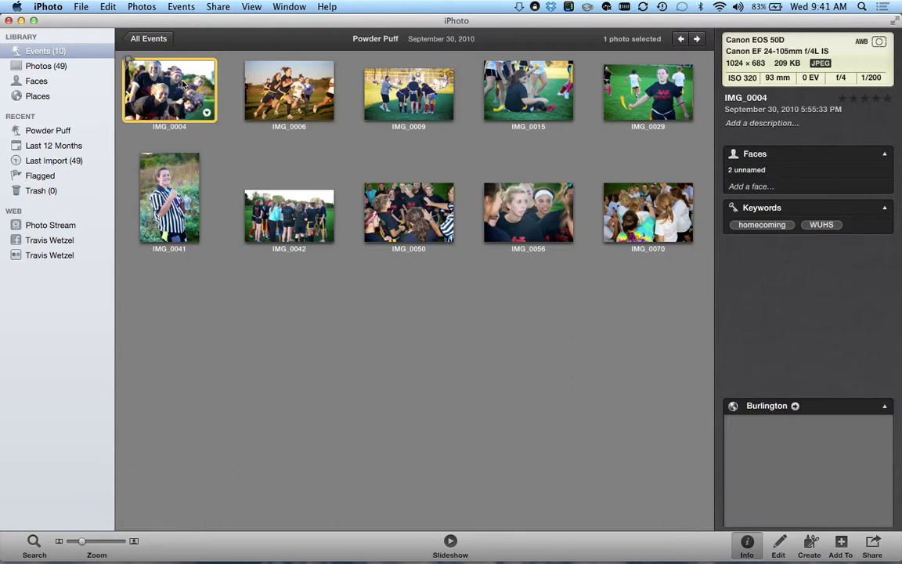
left_click(276, 91)
key("Right")
key("Right")
key("Right")
key("Right")
key("Right")
key("Right")
key("Right")
key("Right")
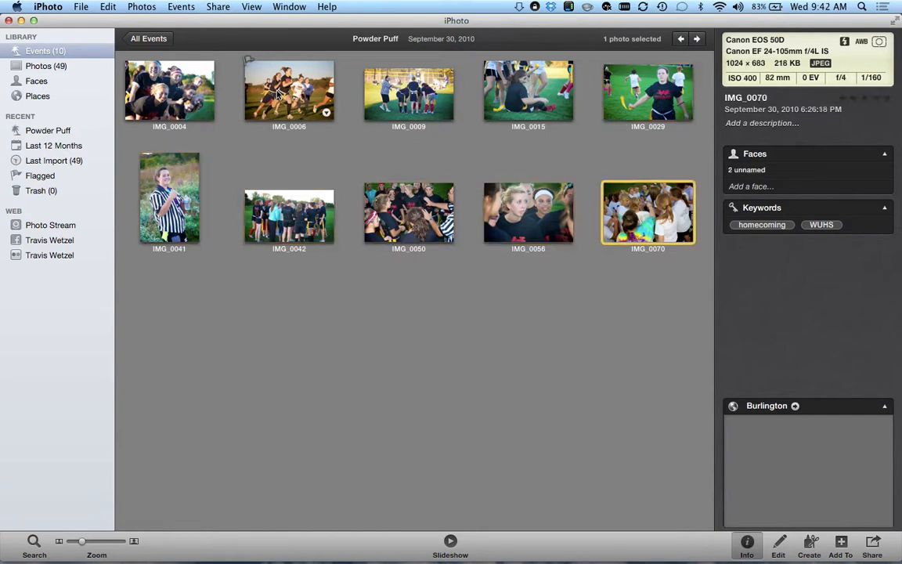
- Select all ten Powder Puff photos and add the keywords football and powder puff
key("super+a")
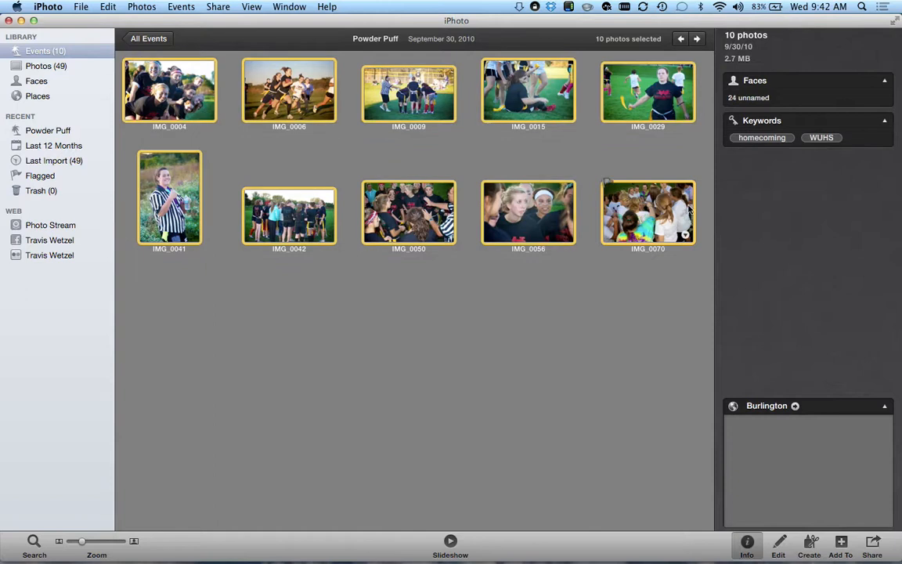
left_click(869, 137)
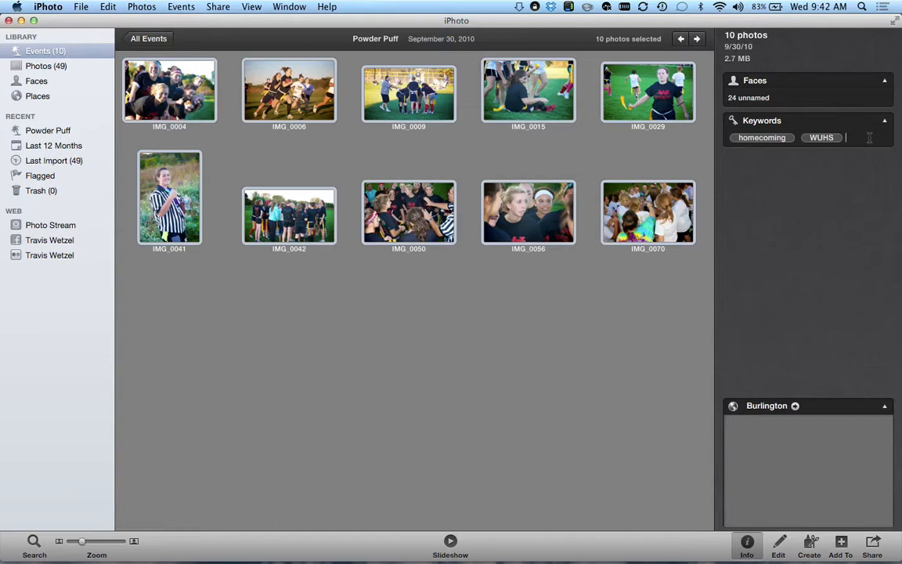
type("football")
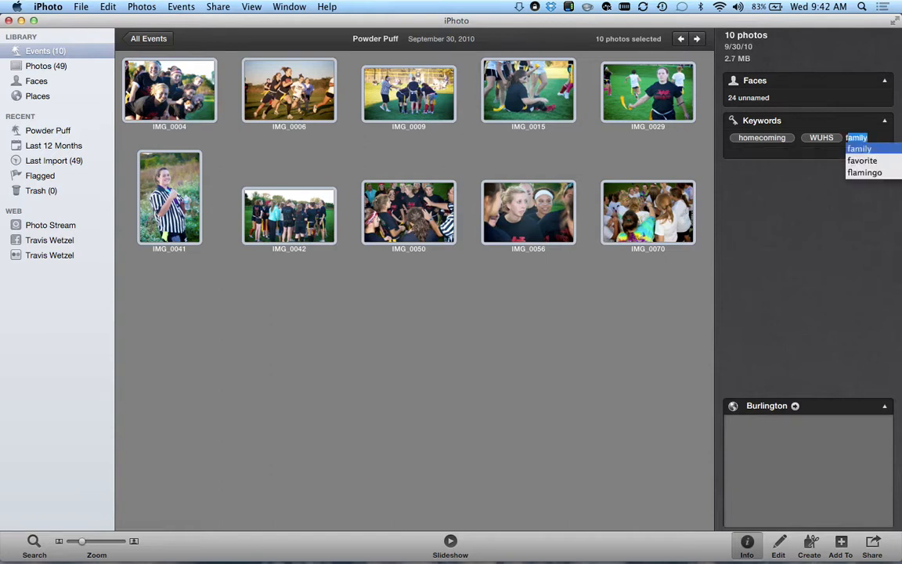
key("Return")
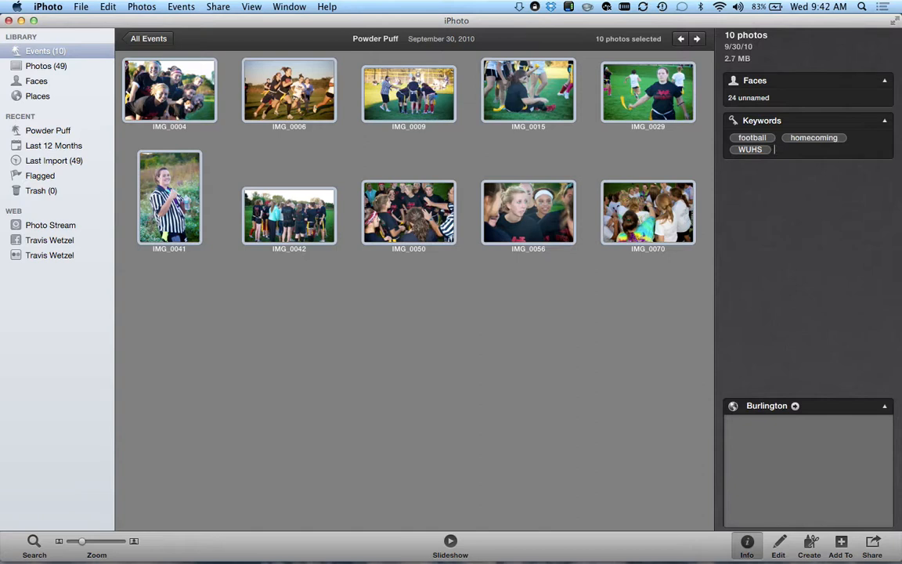
type("powder puff")
key("Return")
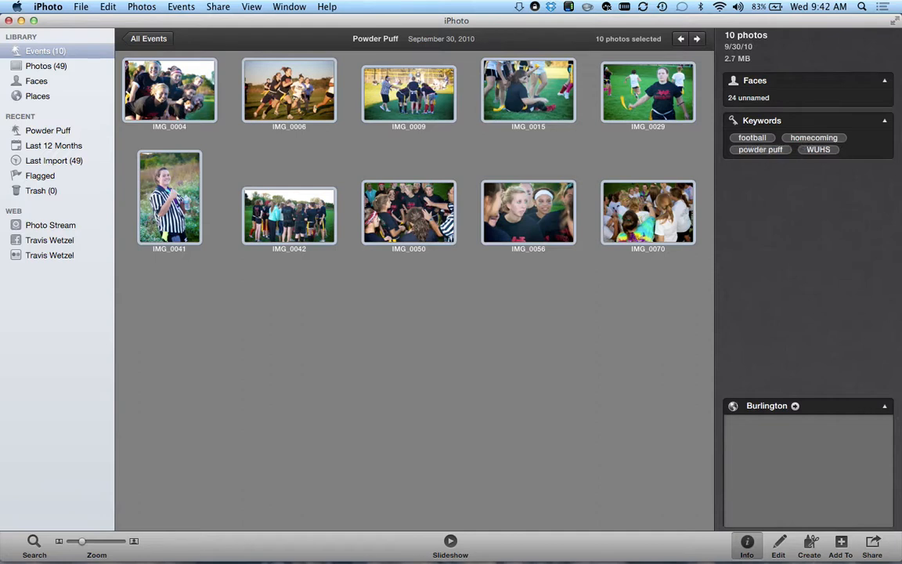
left_click(335, 321)
left_click(291, 98)
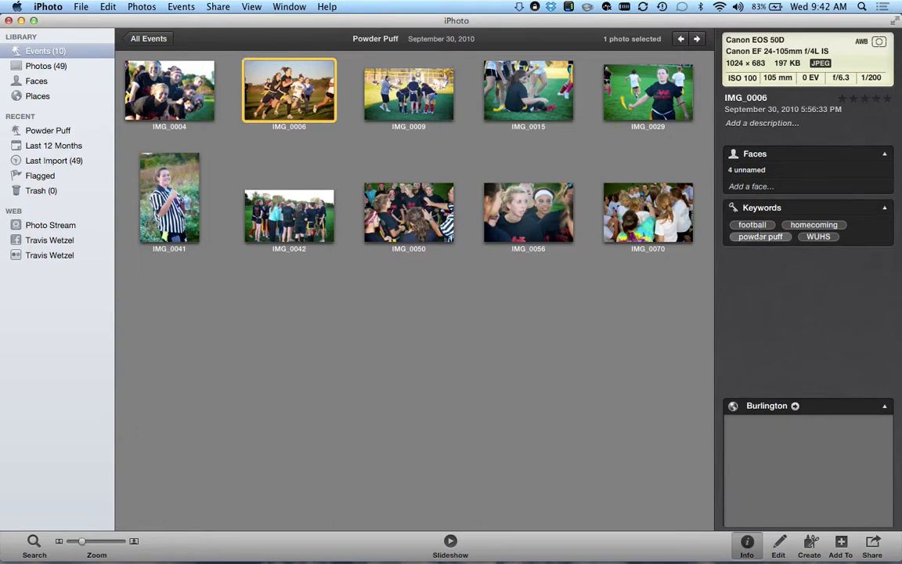
- Add the keyword action to IMG_0006, then go back to All Events
left_click(781, 216)
type("action")
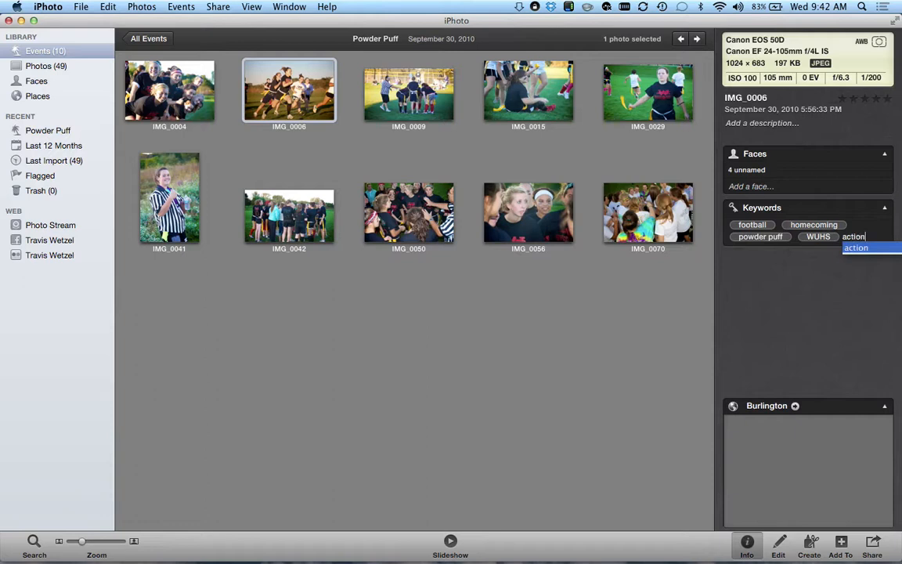
key("Return")
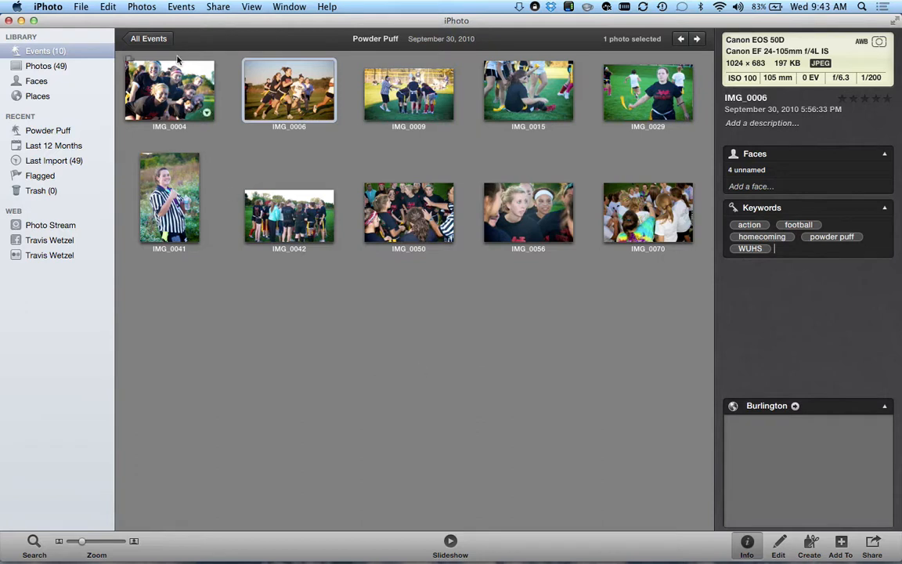
left_click(148, 39)
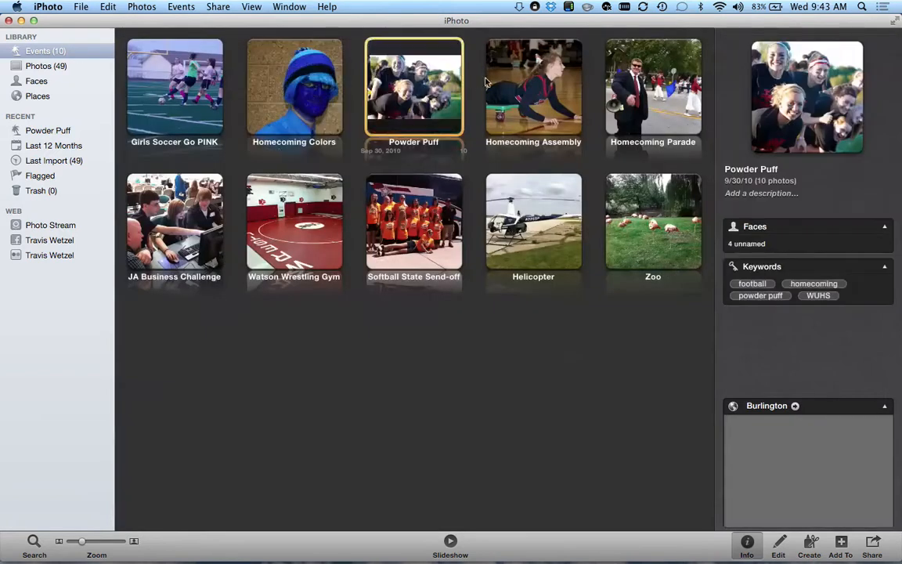
double_click(564, 84)
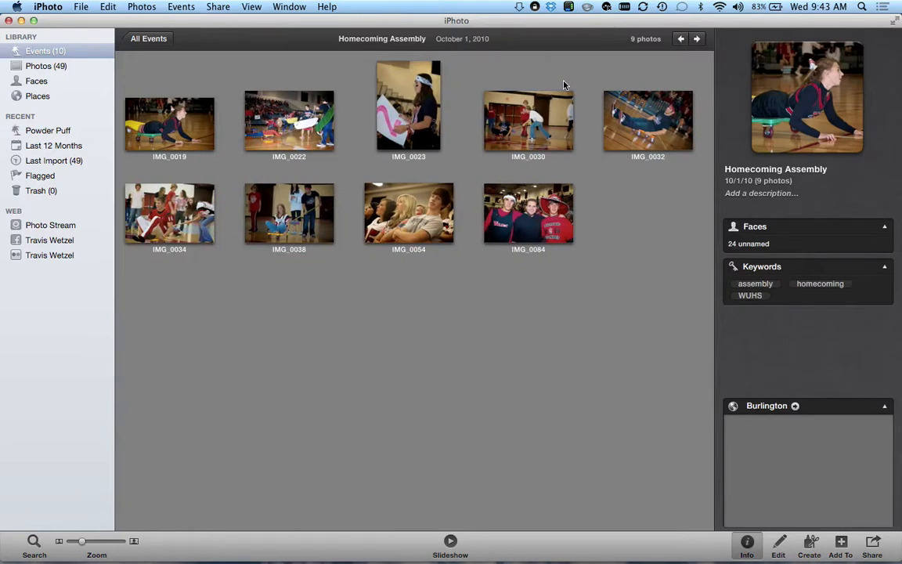
left_click(196, 119)
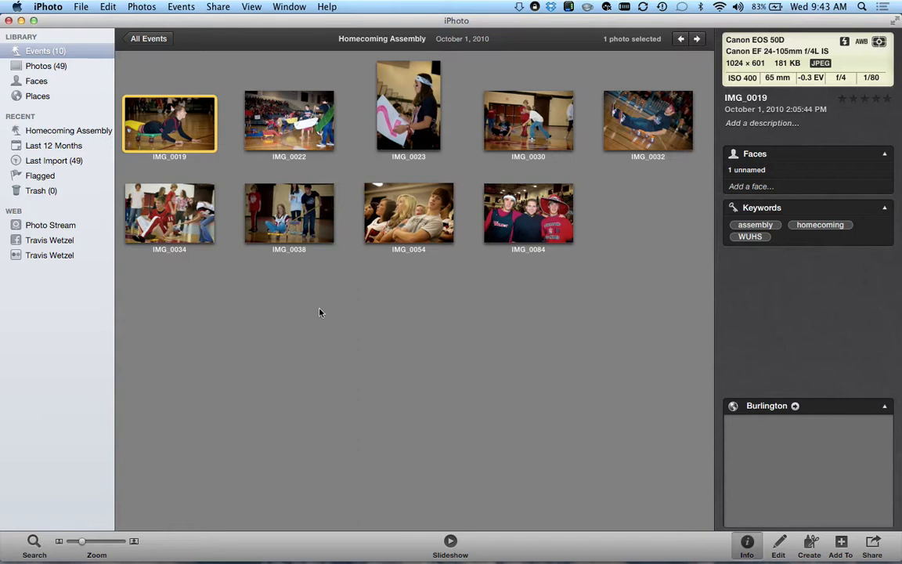
key("Right")
key("Right")
key("Right")
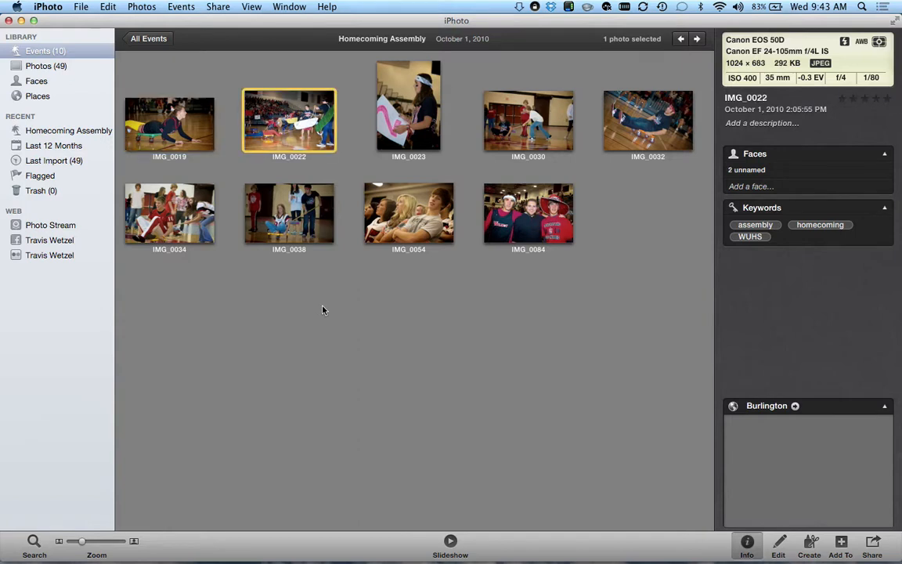
key("Right")
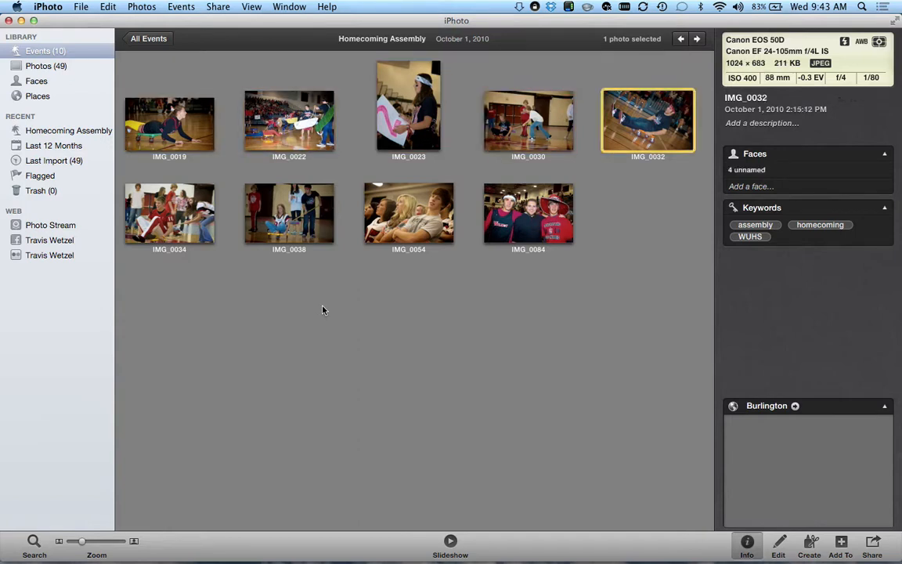
key("Right")
key("Right")
key("Right")
key("Right")
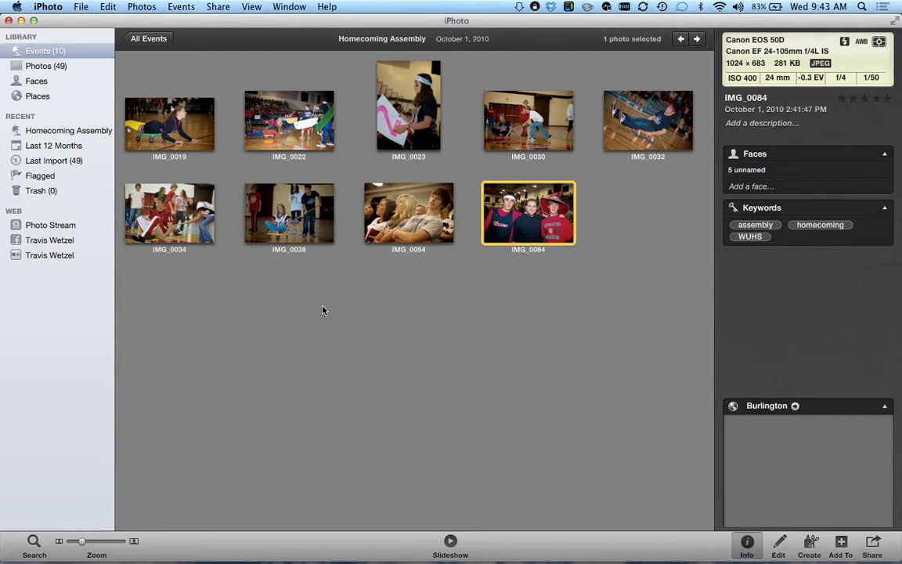
left_click(147, 39)
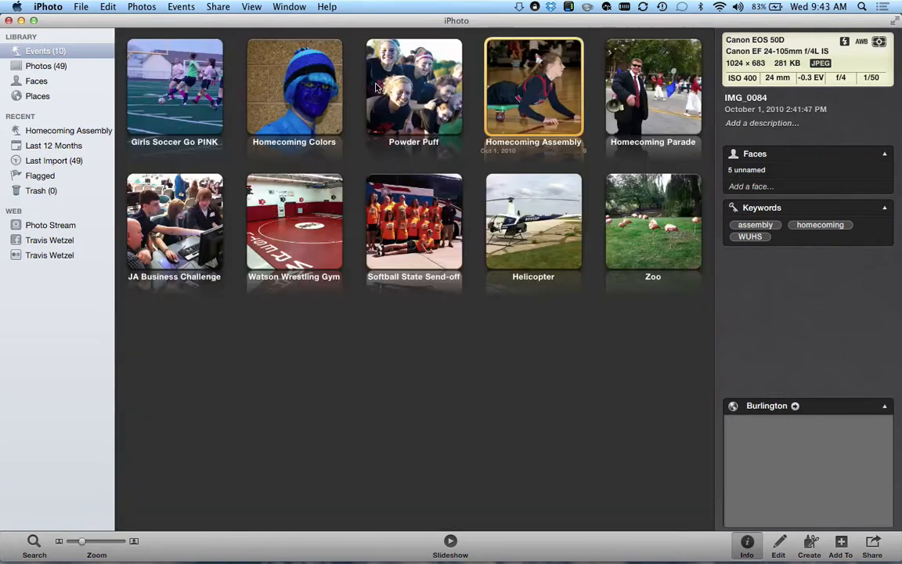
- In Homecoming Parade, swap IMG_0136's iPhoto Original keyword for homecoming and parade
double_click(660, 96)
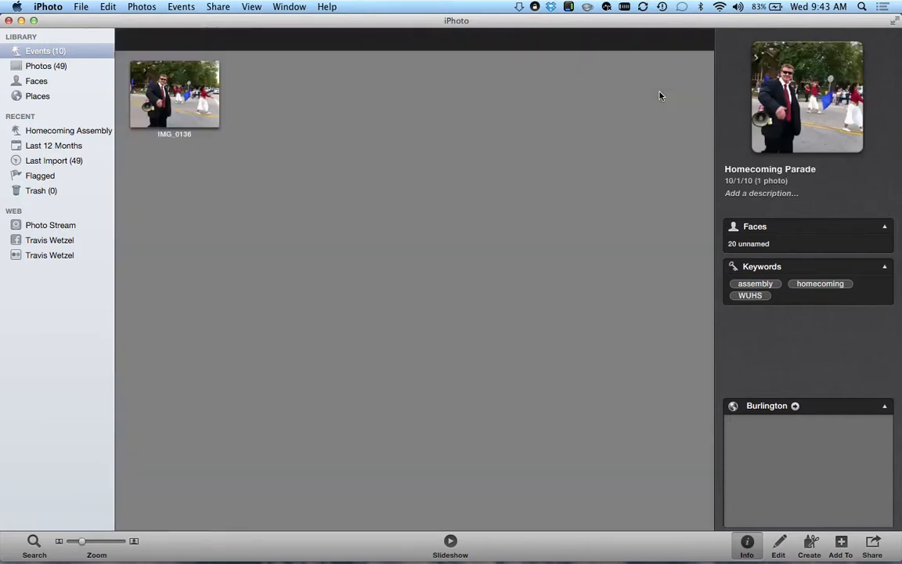
left_click(185, 67)
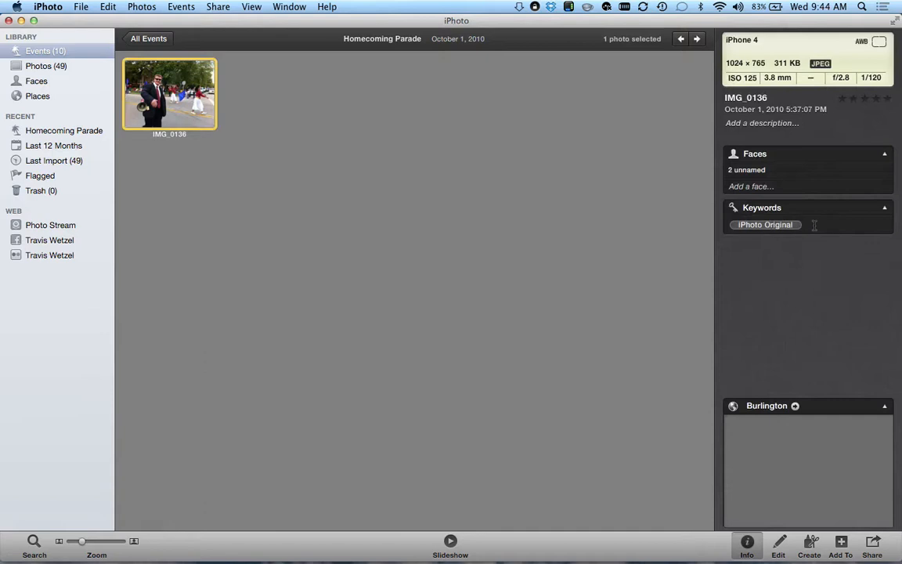
key("BackSpace")
key("BackSpace")
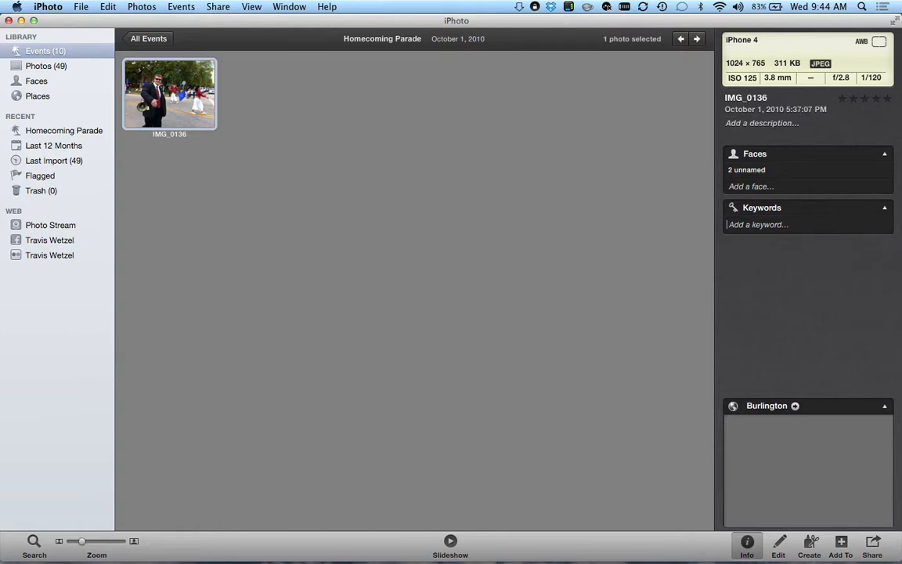
type("hom")
key("Return")
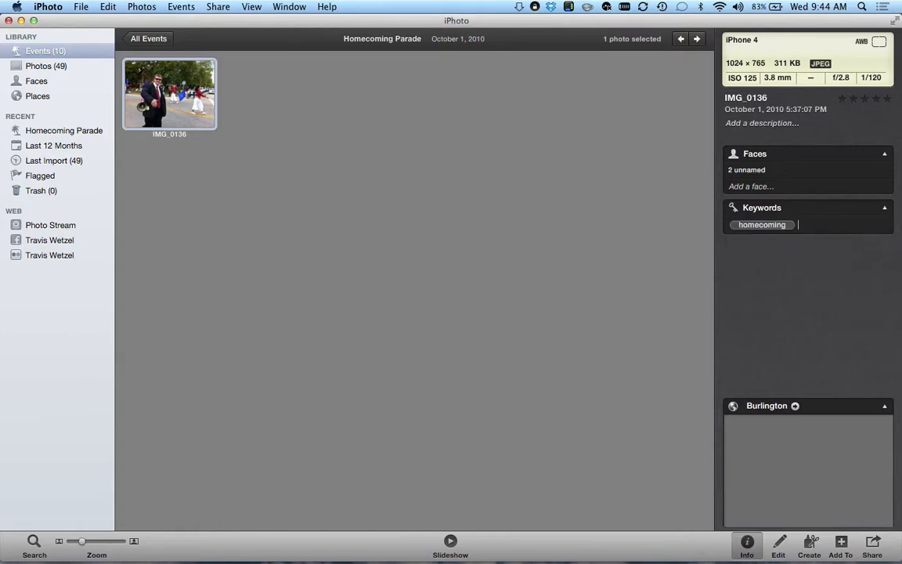
type("parade")
key("Return")
left_click(155, 40)
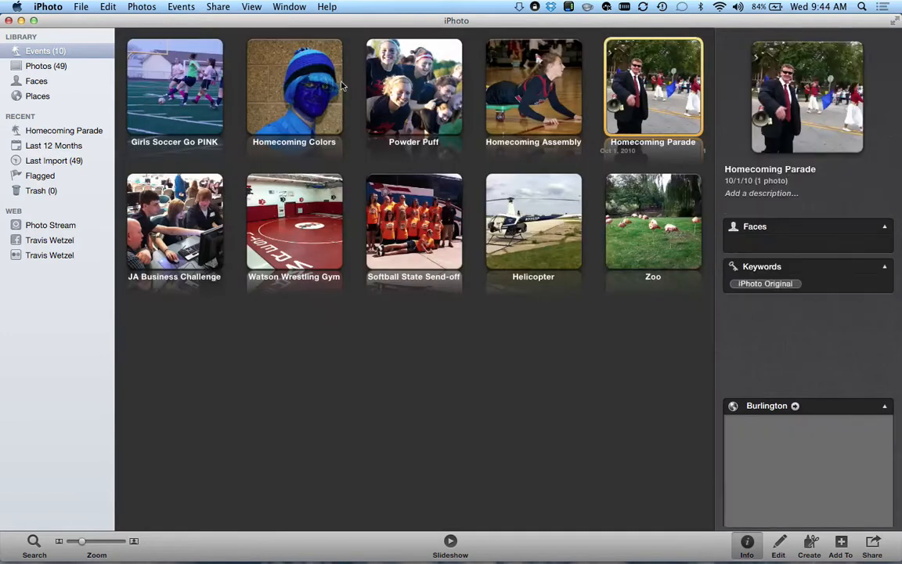
- Open JA Business Challenge and delete the iPhoto Original keyword from all its photos
double_click(152, 194)
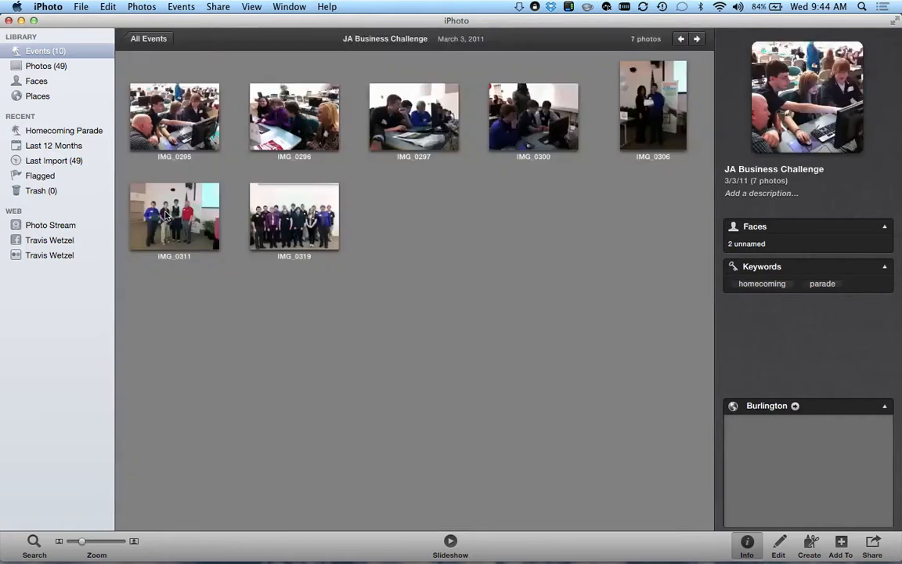
left_click(178, 102)
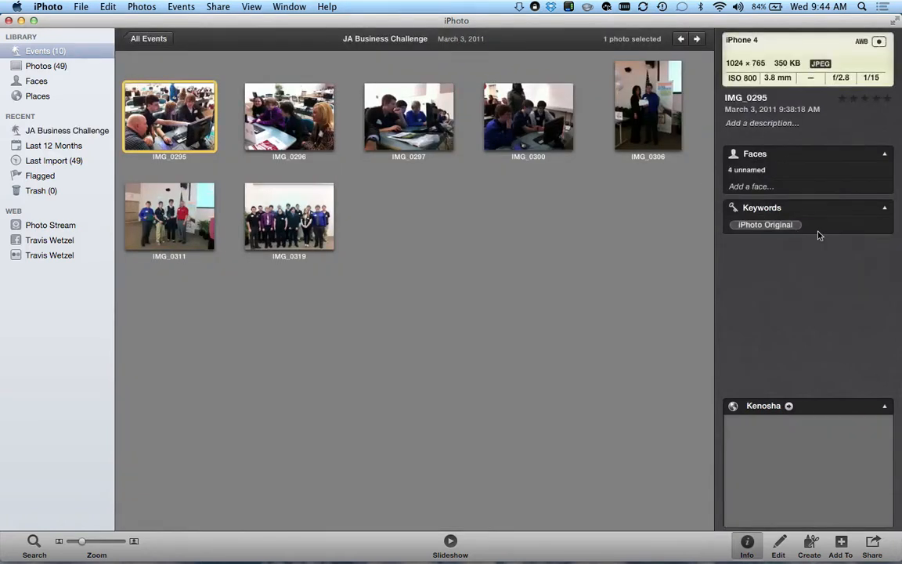
left_click(819, 223)
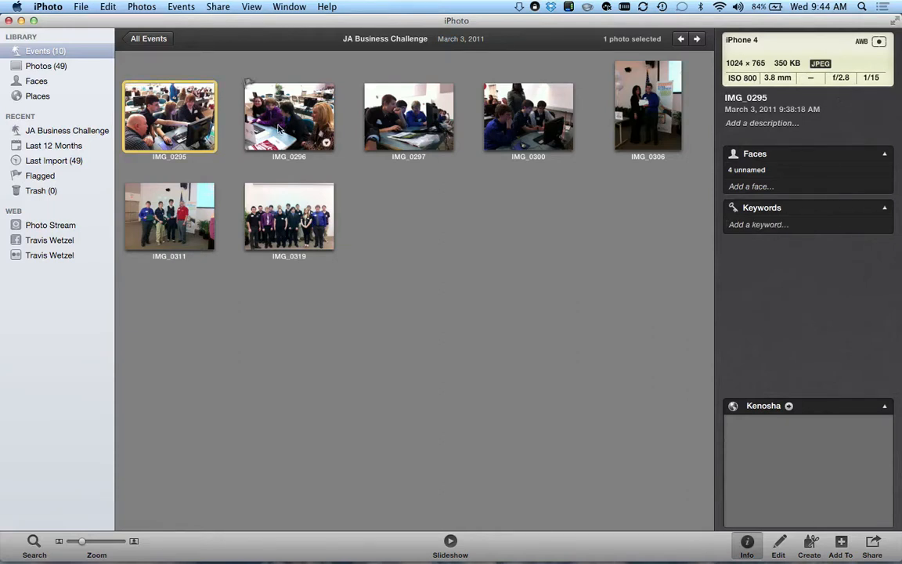
left_click(284, 136)
key("super+a")
left_click(828, 138)
key("BackSpace")
left_click(540, 259)
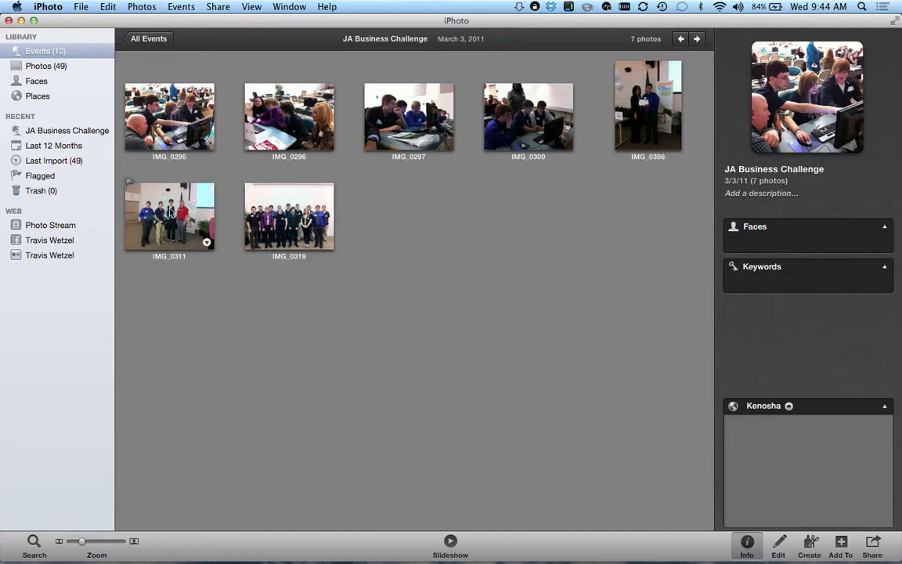
- Tag photos IMG_0306 and IMG_0311 with the keyword award
left_click(647, 109)
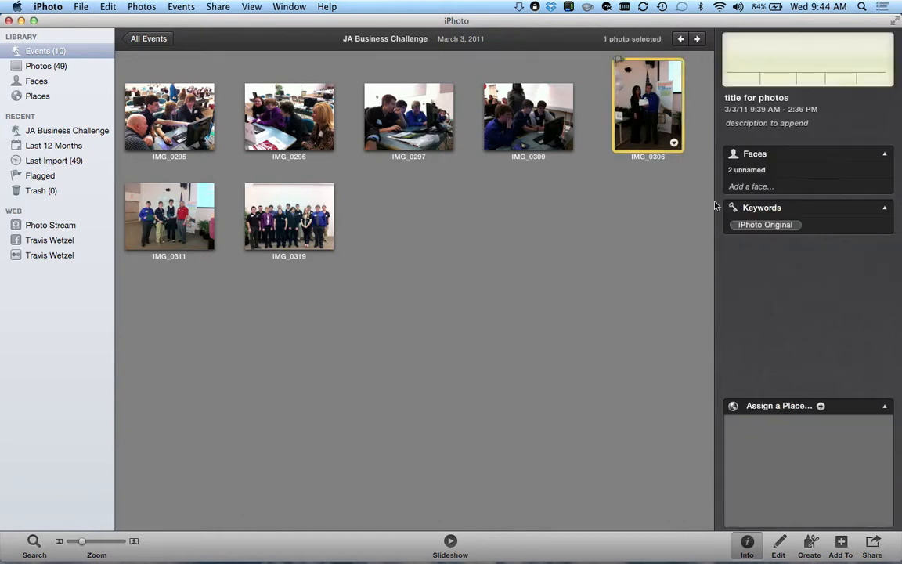
left_click(776, 225)
type("awar")
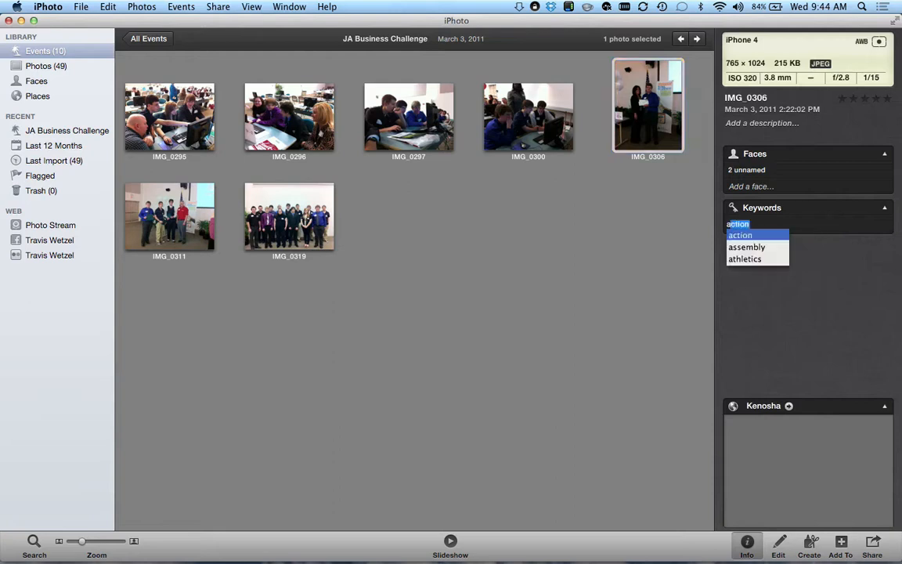
type("d")
key("Return")
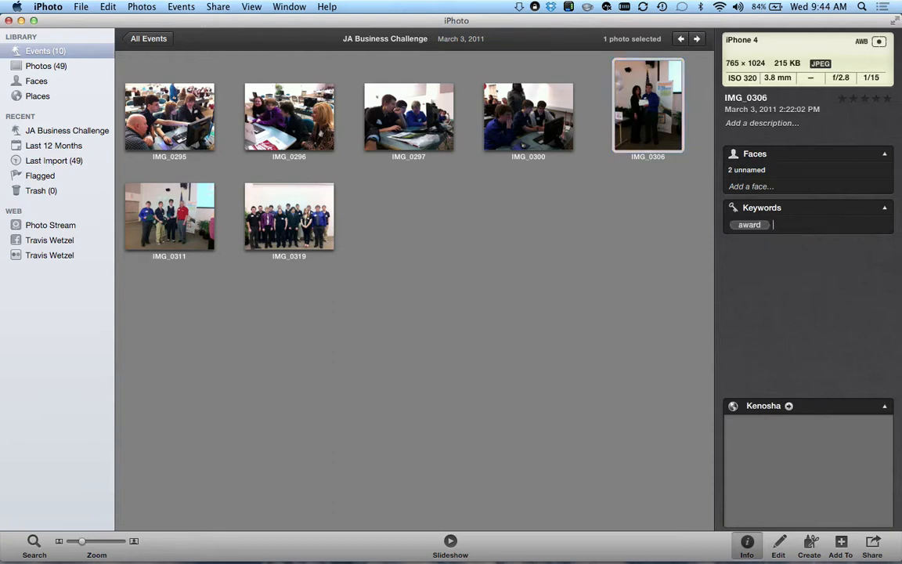
left_click(193, 228)
left_click(753, 225)
type("award")
key("Return")
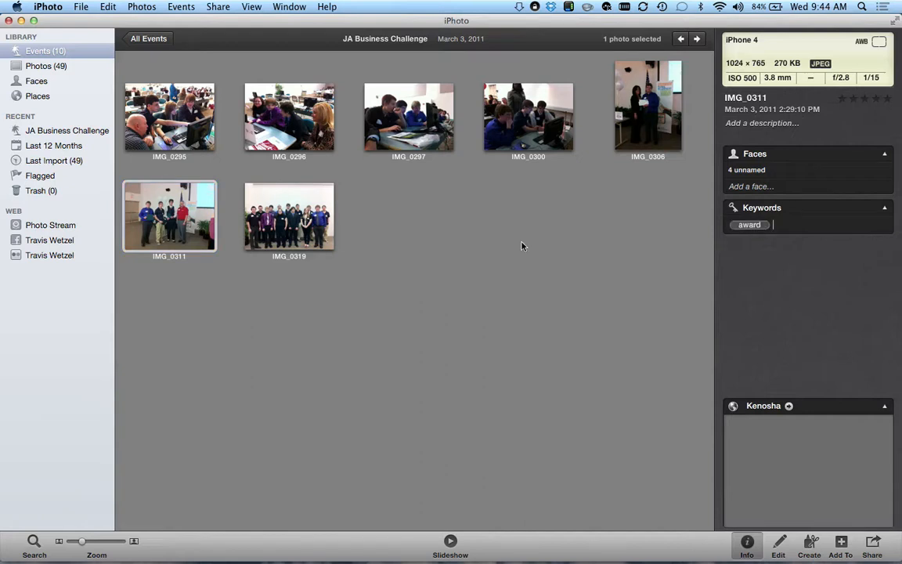
- Try editing IMG_0319's keywords, then open the Watson Wrestling Gym event from All Events
left_click(296, 210)
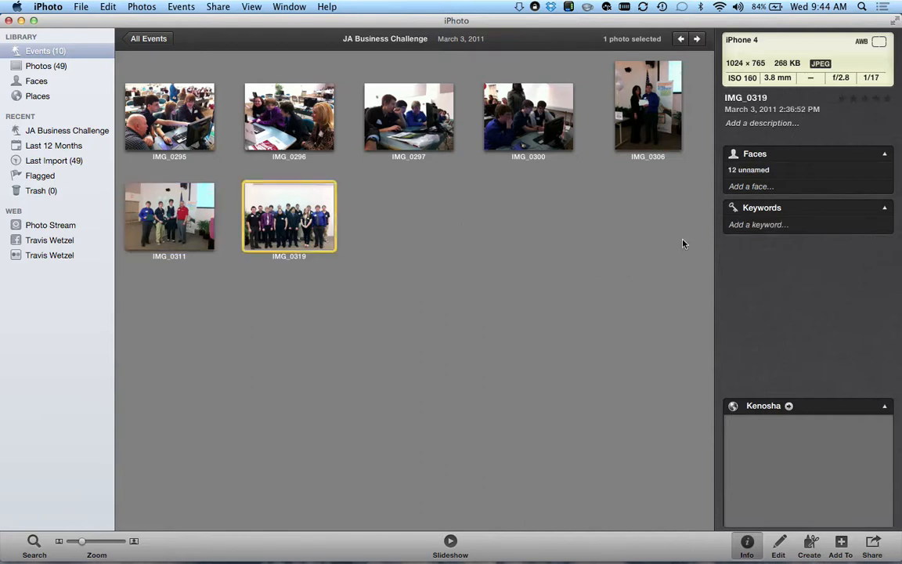
left_click(752, 225)
left_click(751, 226)
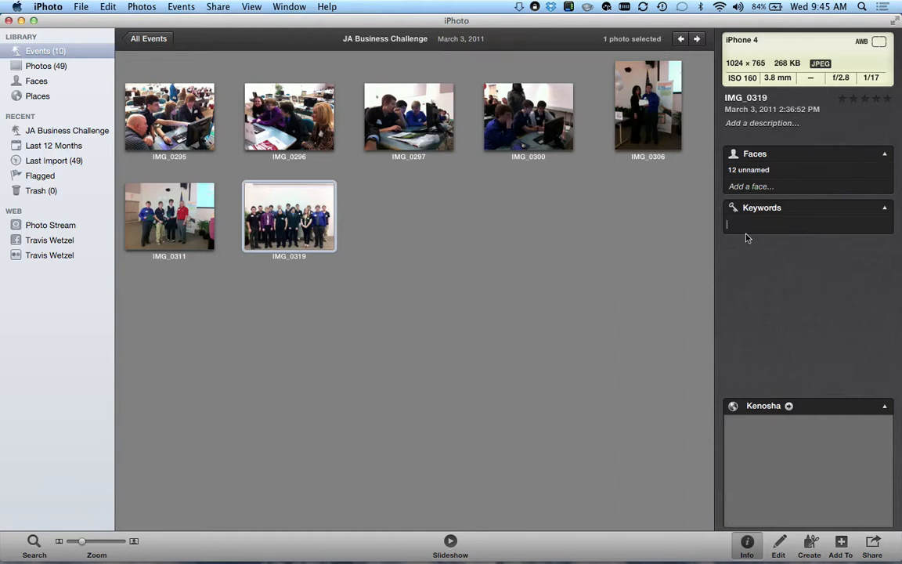
left_click(522, 328)
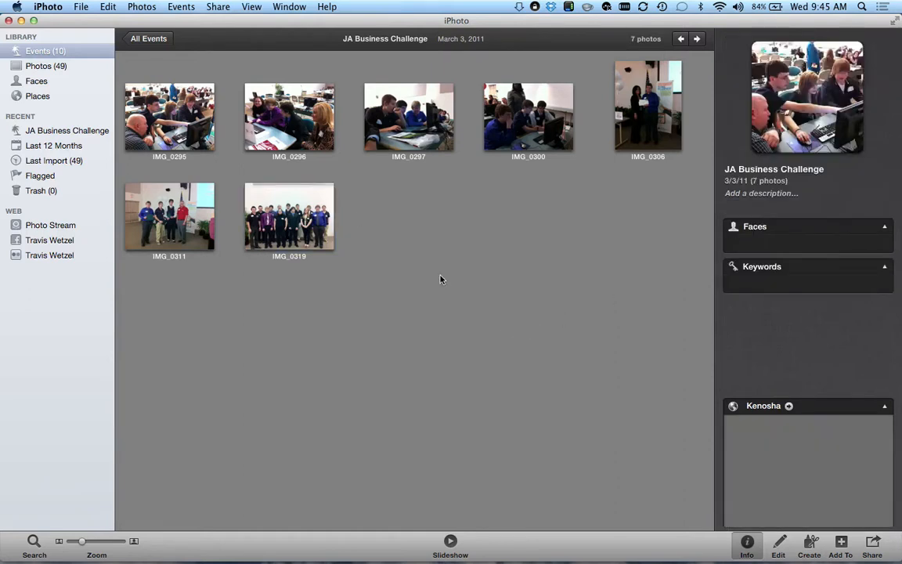
left_click(148, 39)
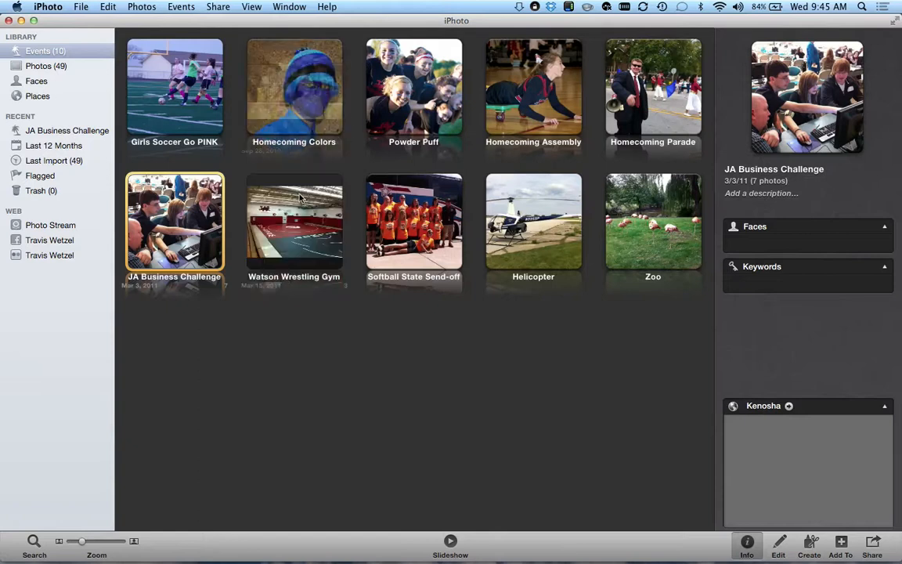
double_click(300, 197)
- Delete the iPhoto Original keyword from all three gym photos
left_click(177, 113)
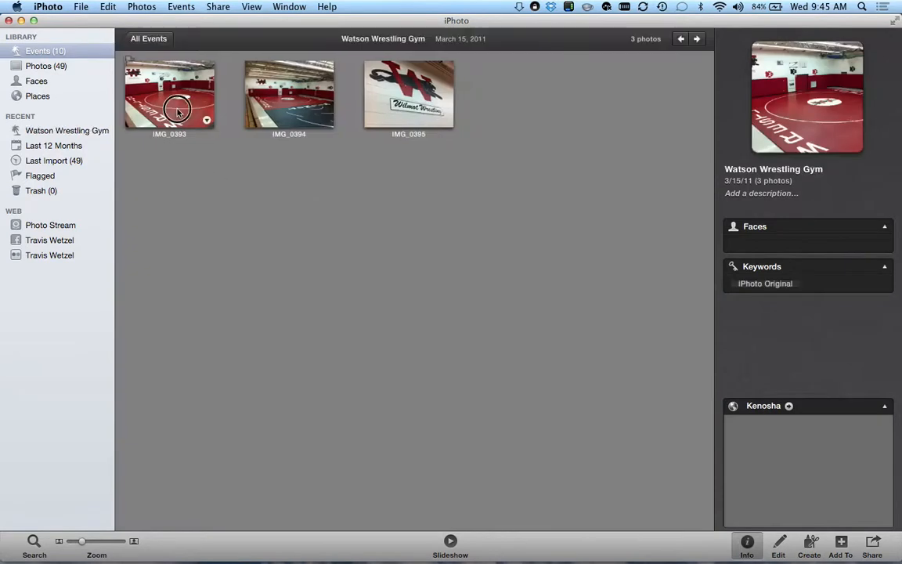
left_click(372, 93, "shift")
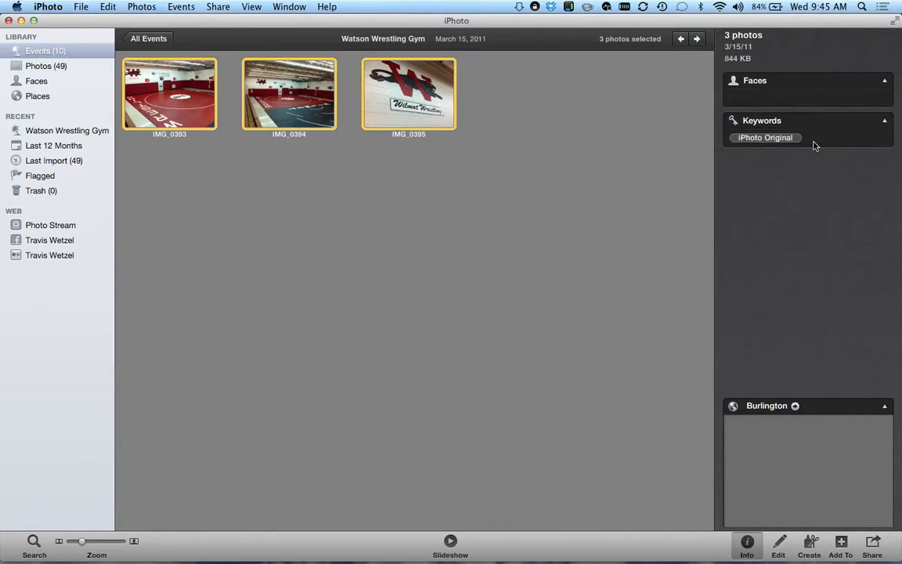
left_click(807, 137)
key("BackSpace")
key("BackSpace")
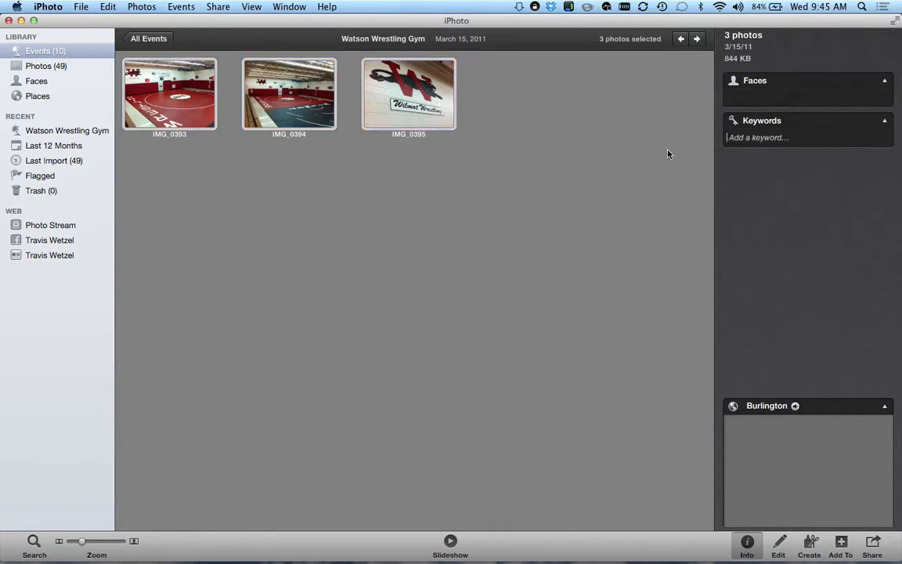
left_click(387, 243)
- Tag IMG_0393, then IMG_0394 and IMG_0395 together, with the keyword wrestling
left_click(160, 84)
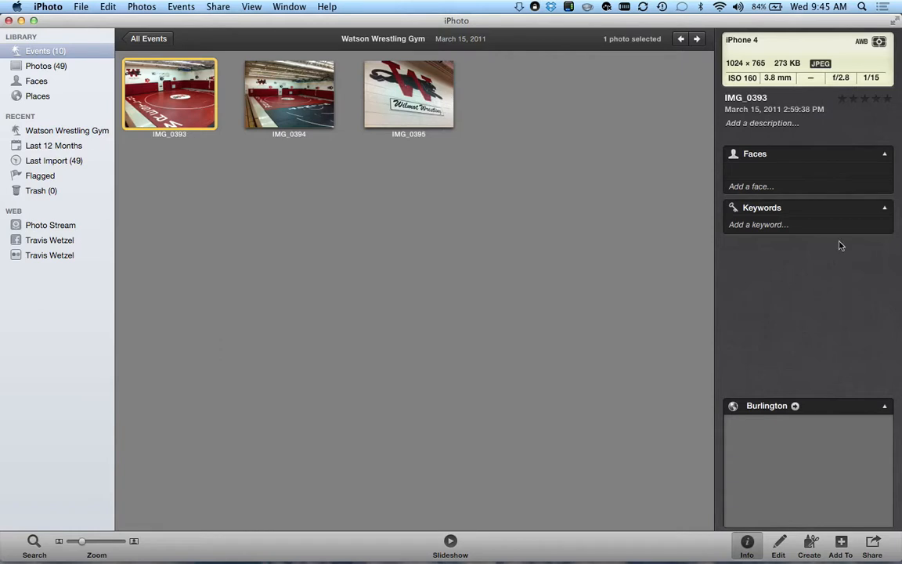
left_click(823, 226)
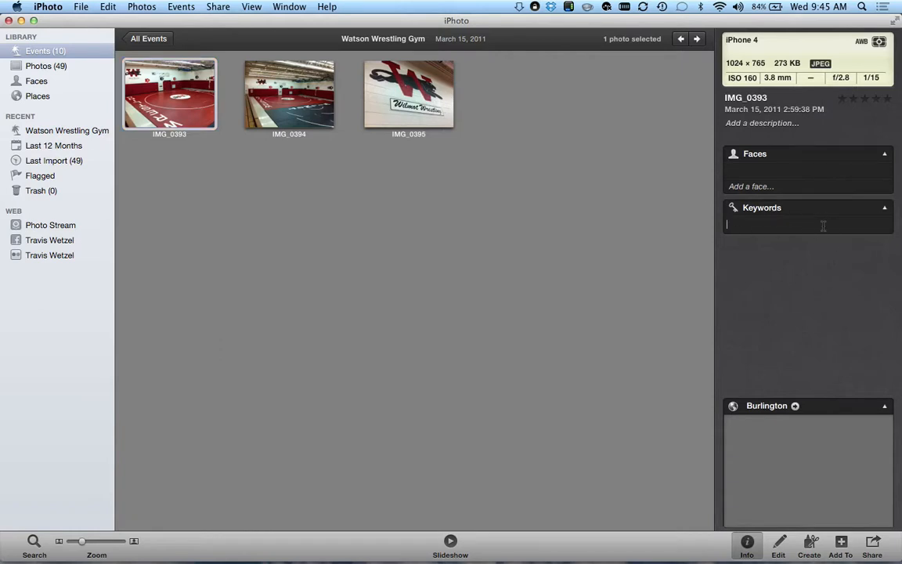
type("wrestling")
key("Return")
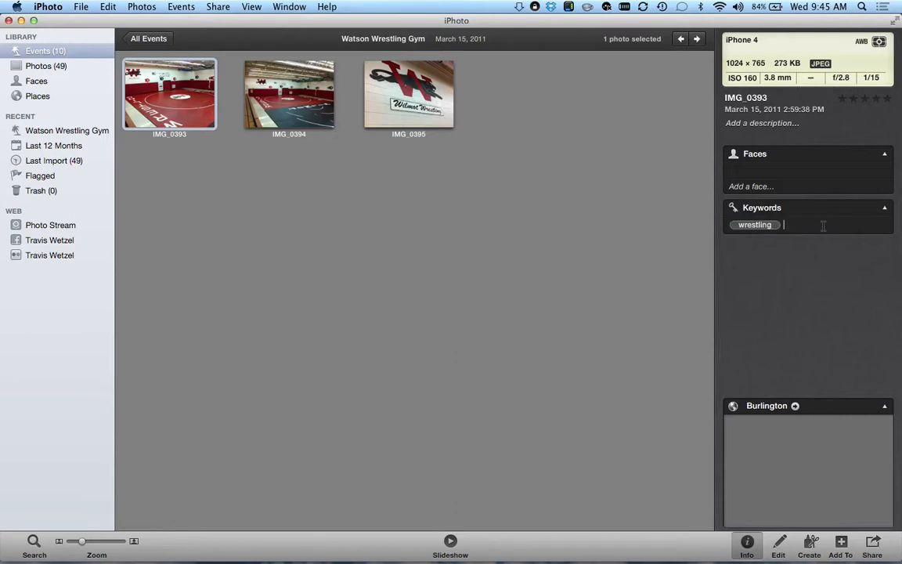
left_click(274, 86)
left_click(419, 103, "shift")
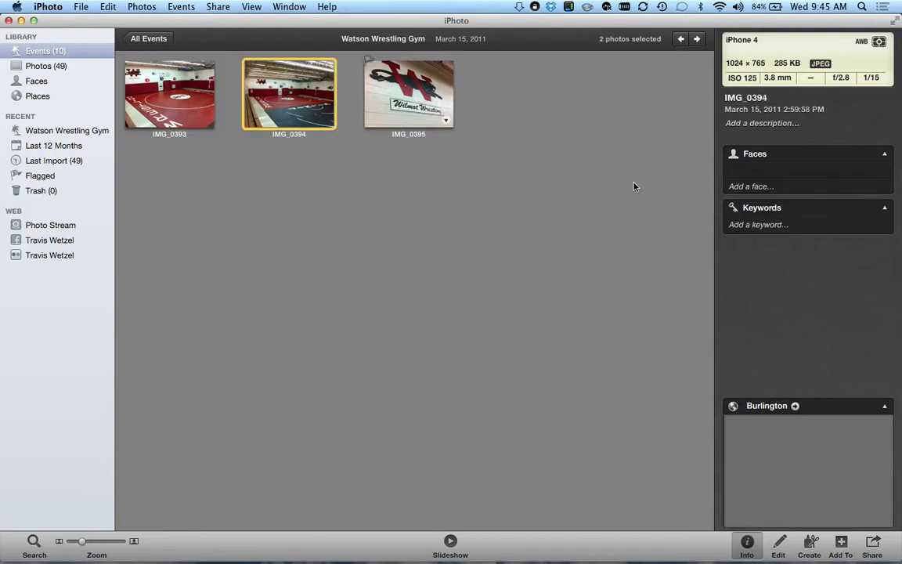
left_click(799, 138)
type("wrestling")
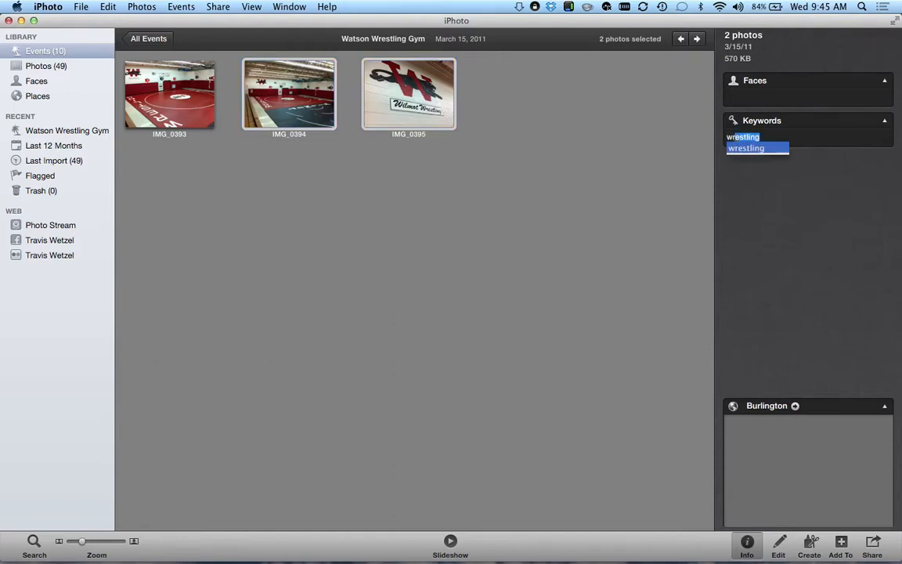
key("Return")
left_click(505, 225)
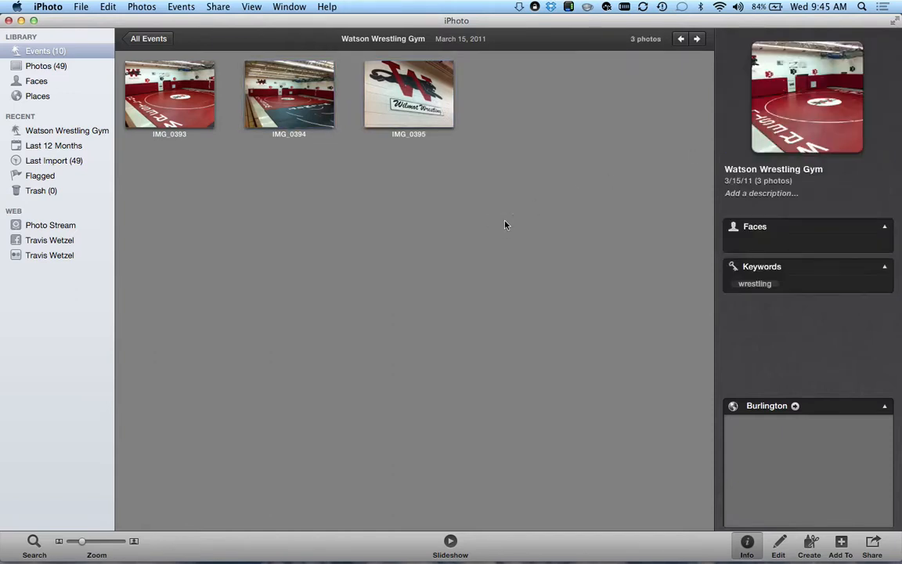
- Add the keyword WUHS to all three photos and return to all events
left_click(169, 78)
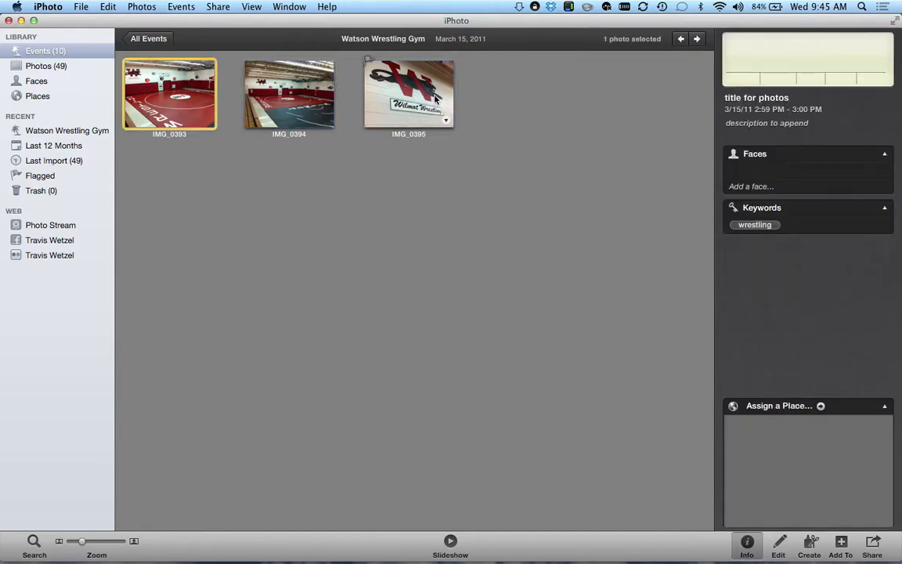
left_click(391, 88, "shift")
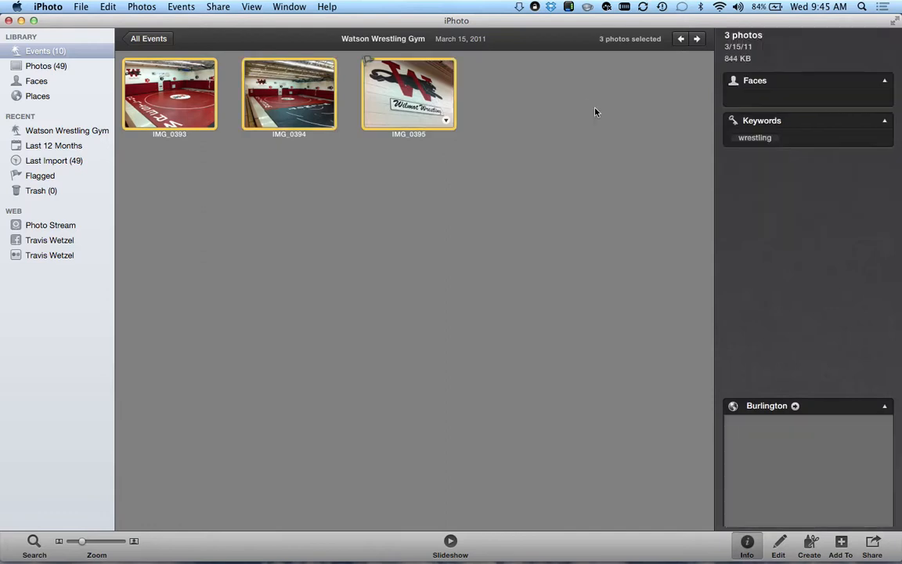
left_click(803, 140)
type("WUHS")
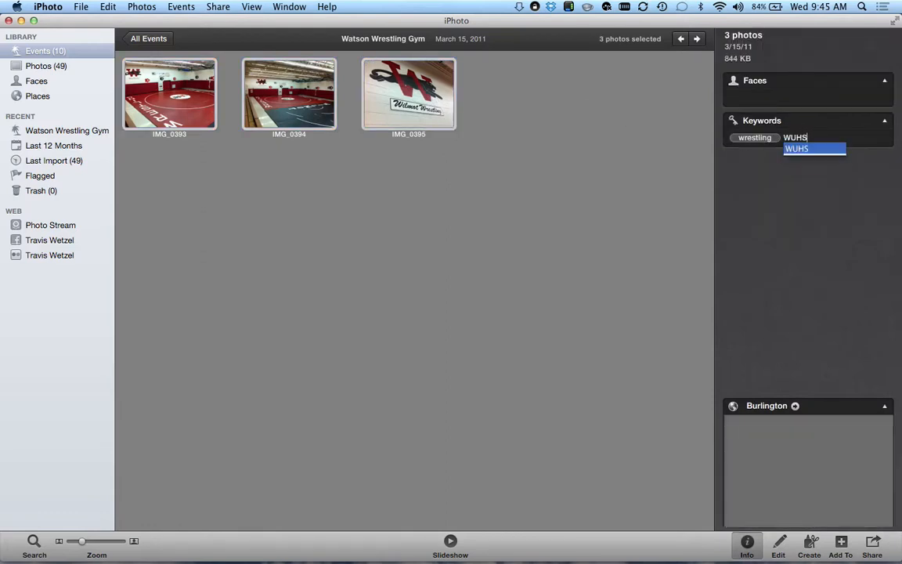
key("Return")
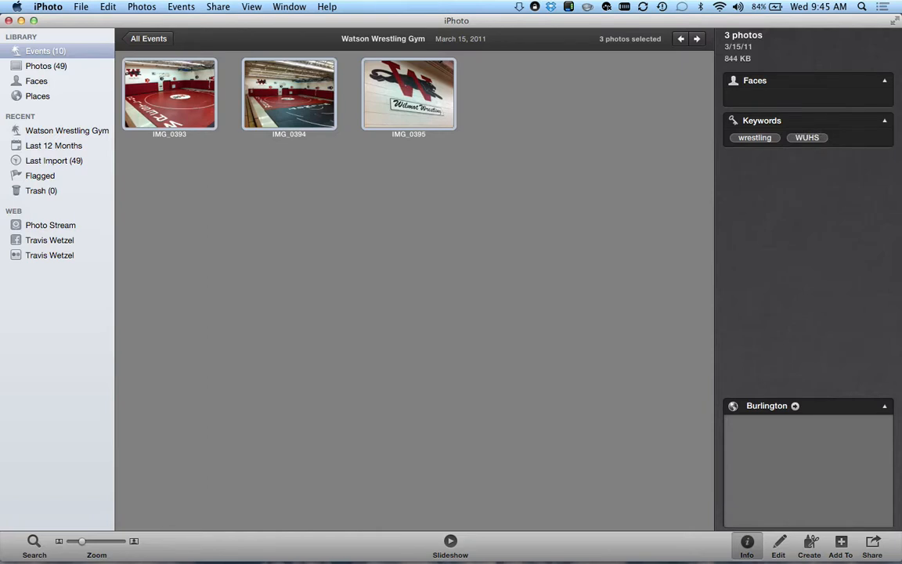
left_click(141, 39)
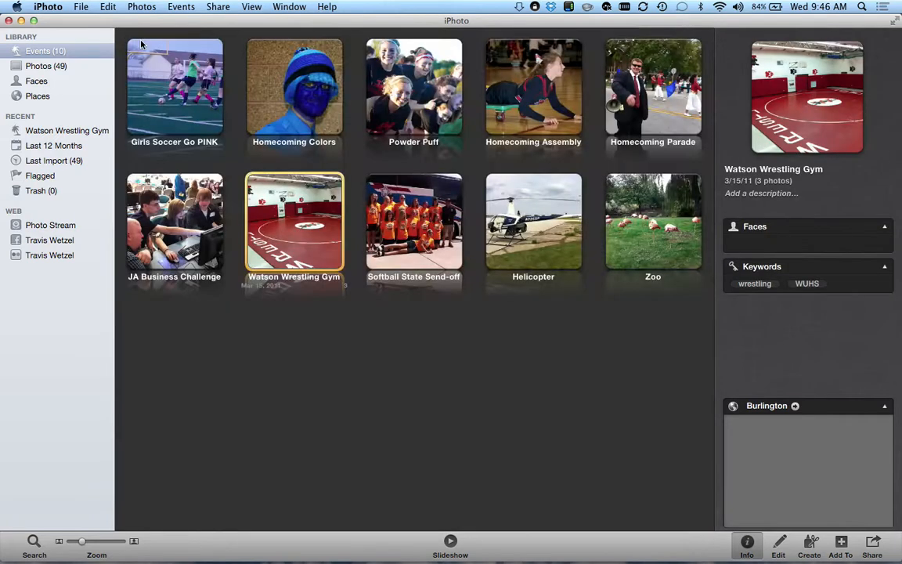
- In Softball State Send-off, add the keywords WUHS, softball and state to IMG_0481
double_click(410, 206)
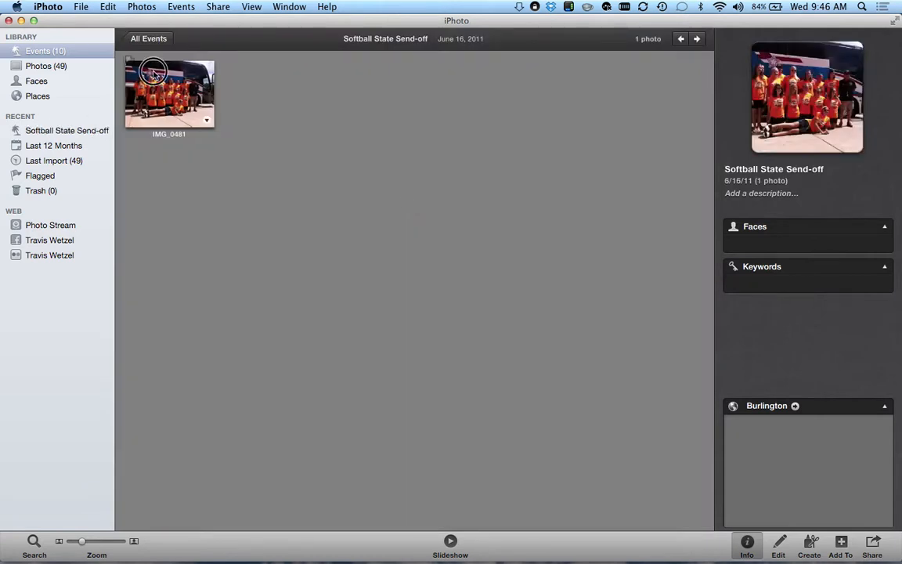
left_click(143, 69)
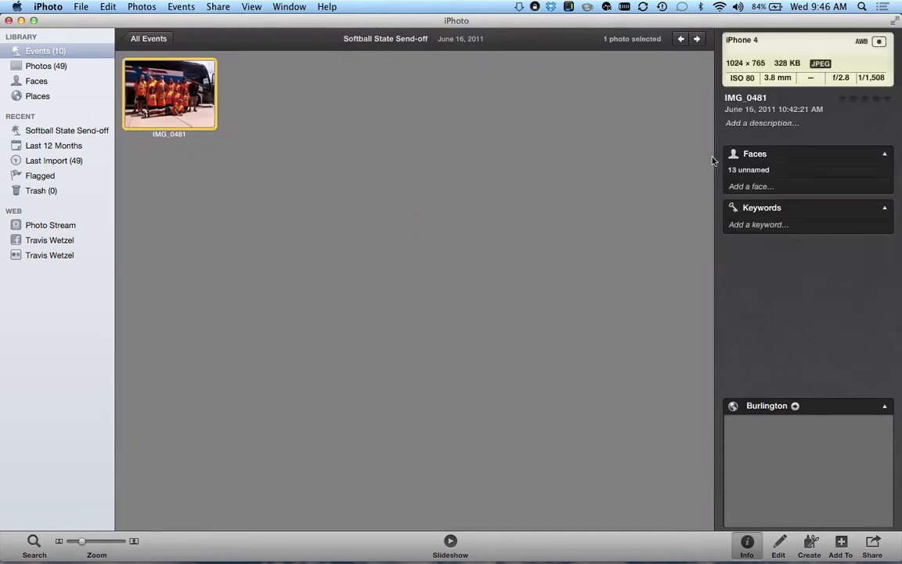
left_click(761, 224)
type("WUHS")
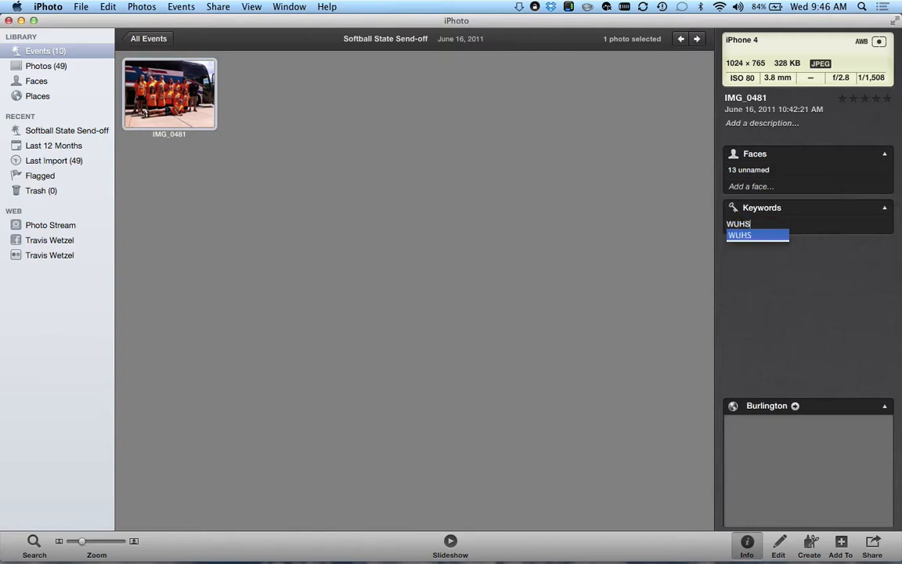
key("Return")
type("sfot")
key("BackSpace")
key("BackSpace")
key("BackSpace")
type("oftball")
key("Return")
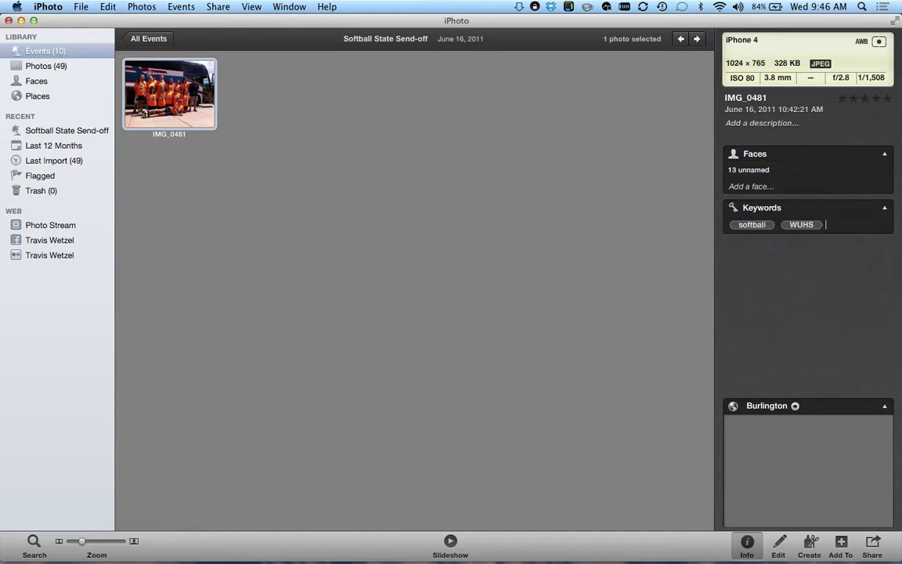
type("state")
key("Return")
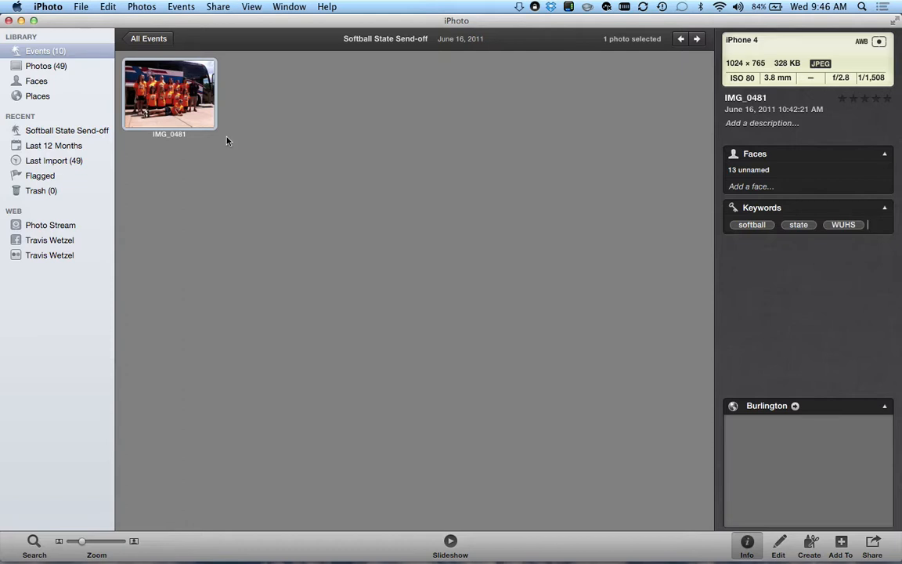
- Reopen the event, add the keyword team to IMG_0481, then open the Helicopter event
left_click(139, 39)
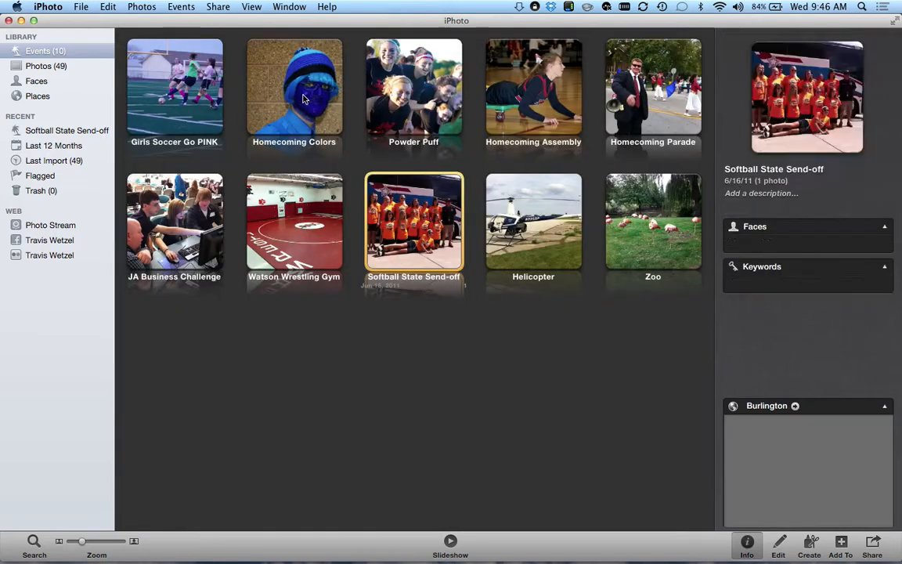
double_click(427, 250)
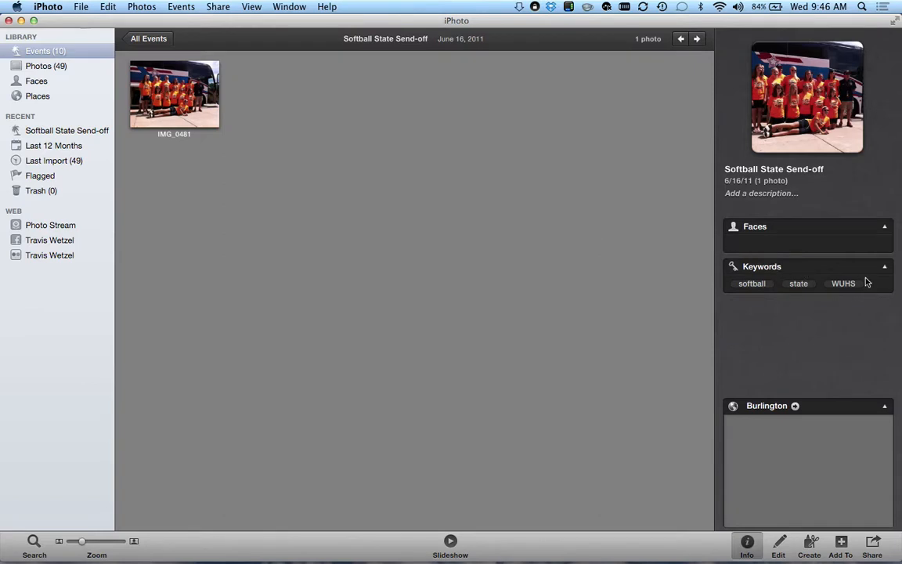
left_click(174, 103)
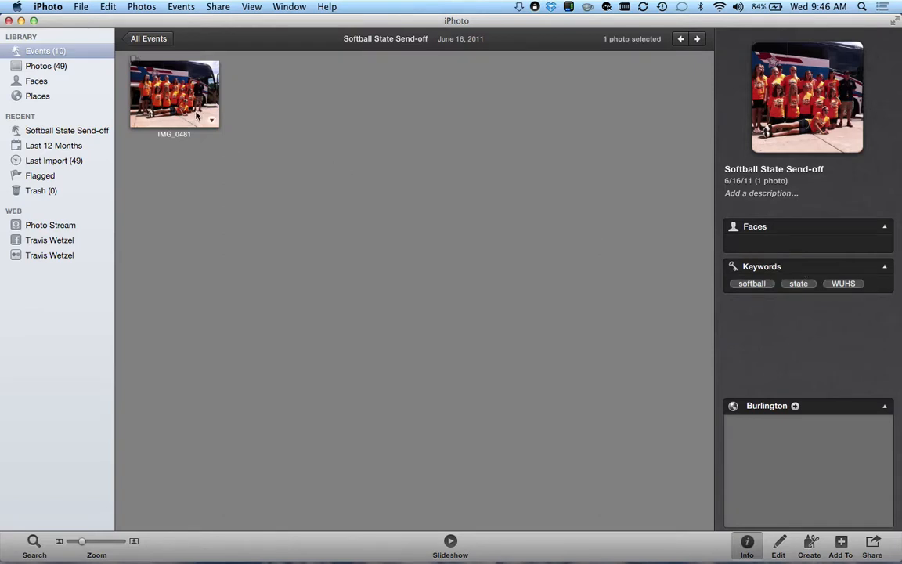
left_click(875, 228)
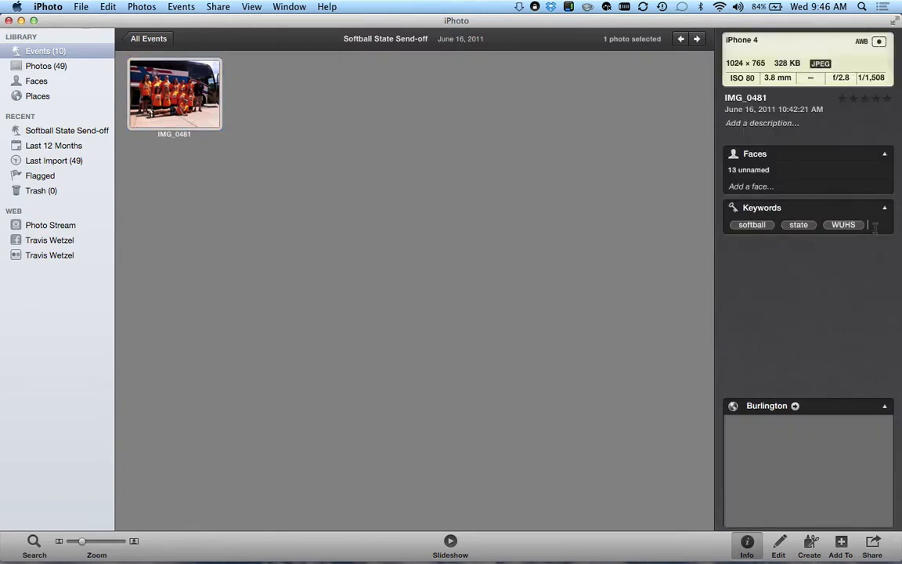
type("team")
key("Return")
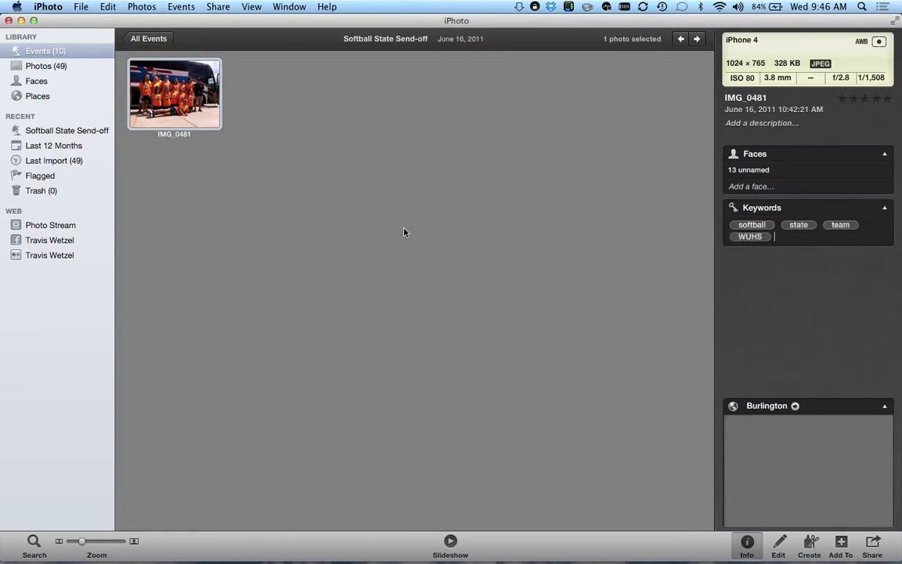
left_click(140, 43)
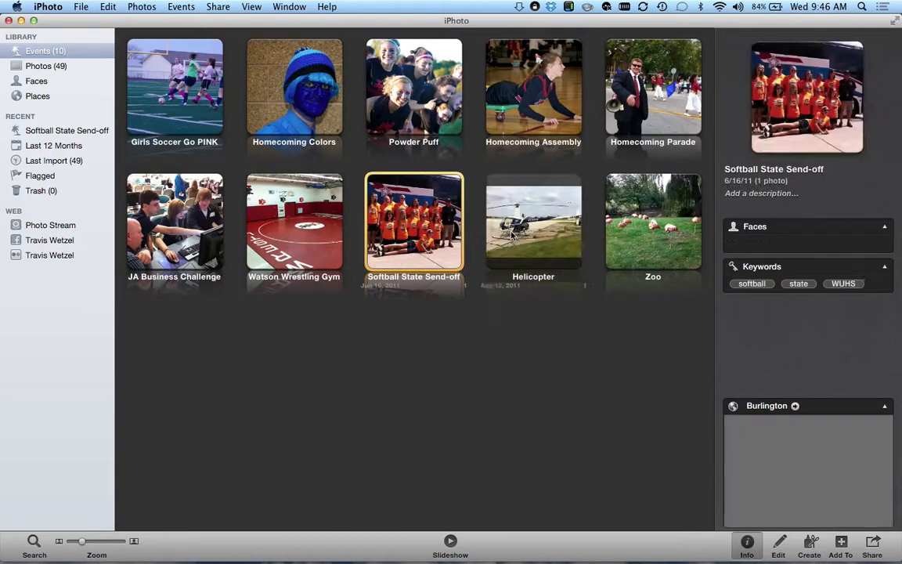
double_click(516, 235)
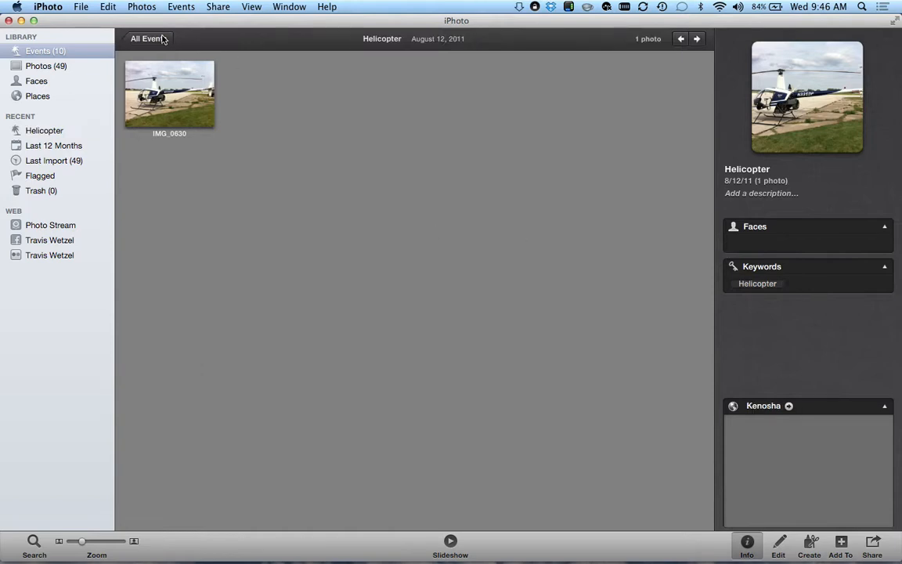
- Open the Zoo event, check its photos' keywords and select all four photos
left_click(163, 39)
double_click(637, 224)
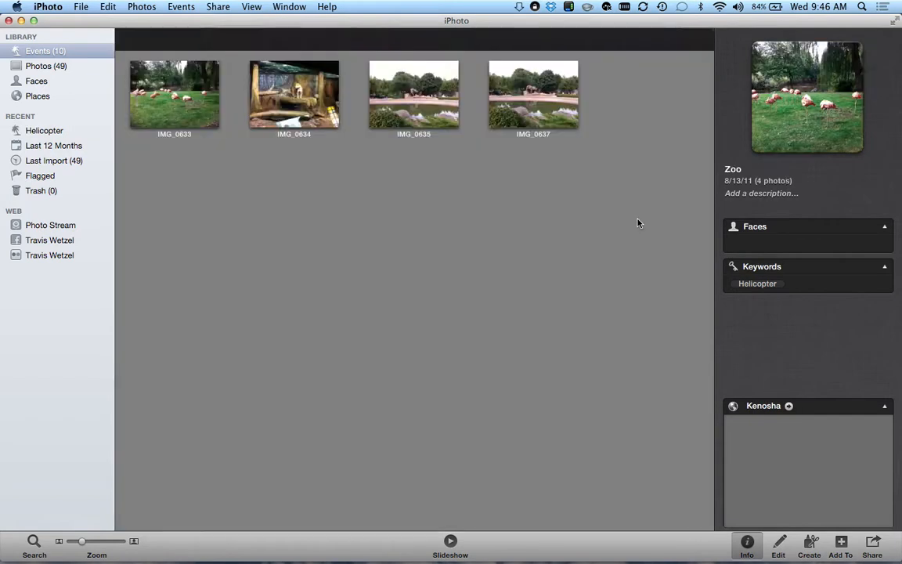
left_click(160, 93)
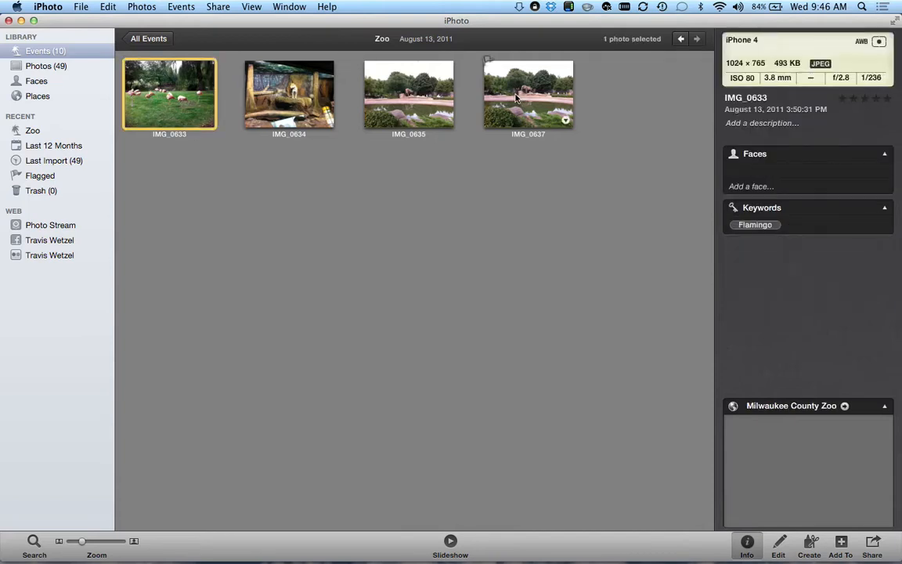
left_click(280, 94)
key("Right")
key("Right")
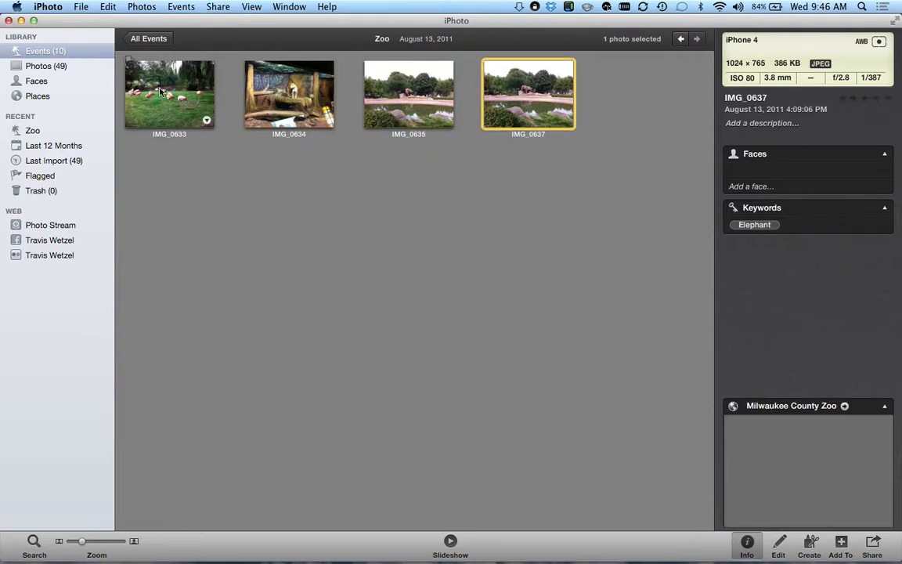
left_click(145, 82)
left_click(573, 101, "shift")
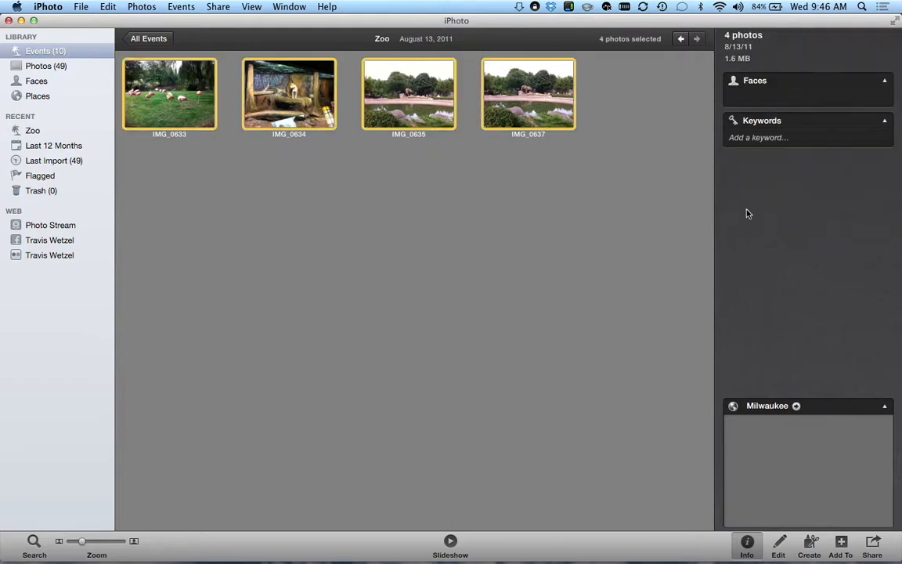
- Add the keyword zoo to the four Zoo photos and verify it on IMG_0633
left_click(804, 137)
type("zoo")
key("Return")
left_click(446, 351)
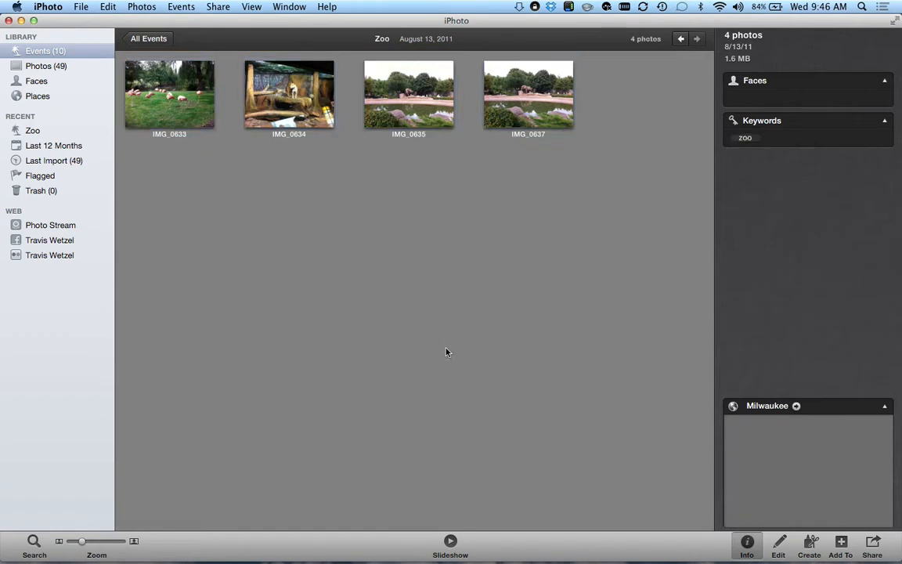
left_click(177, 98)
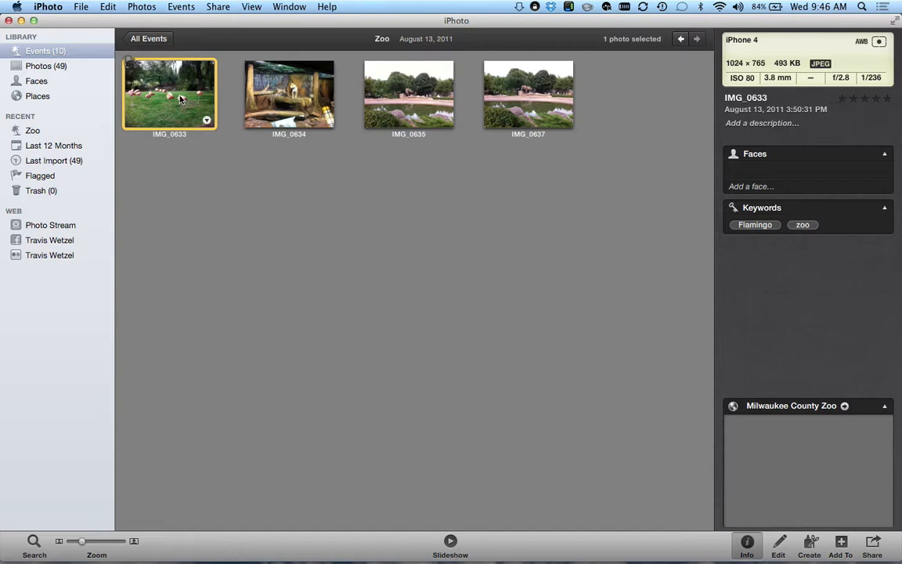
left_click(148, 39)
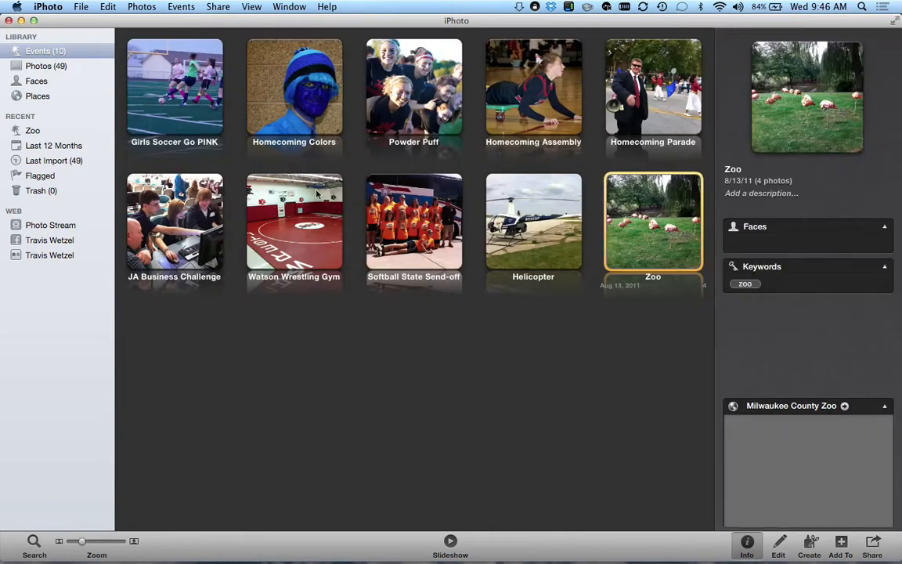
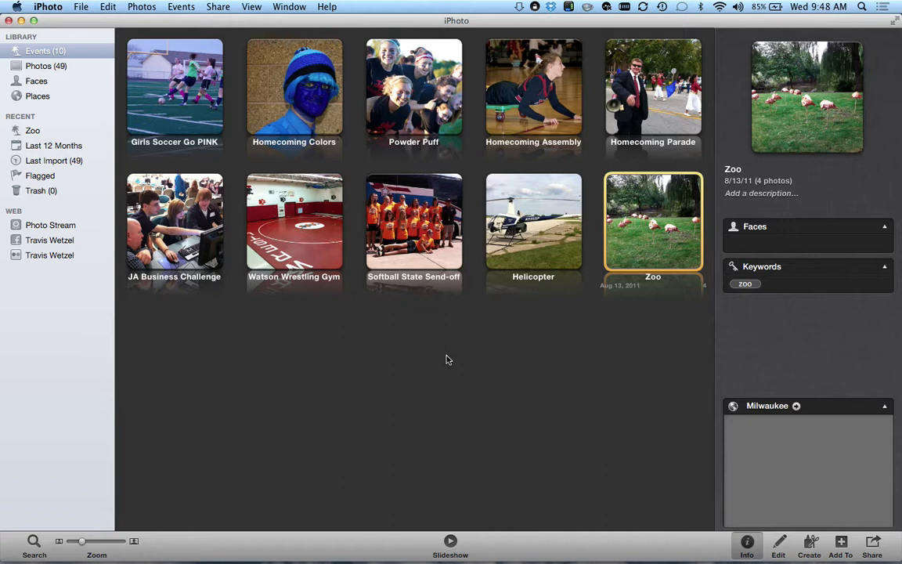
- Open the Girls Soccer Go PINK event, view IMG_6764 full size, then advance to IMG_6779
double_click(160, 94)
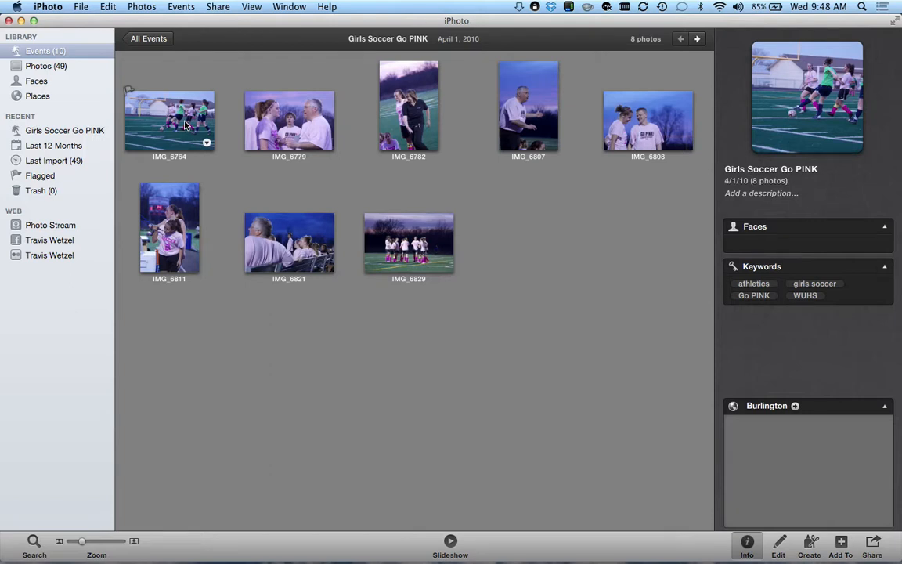
left_click(167, 112)
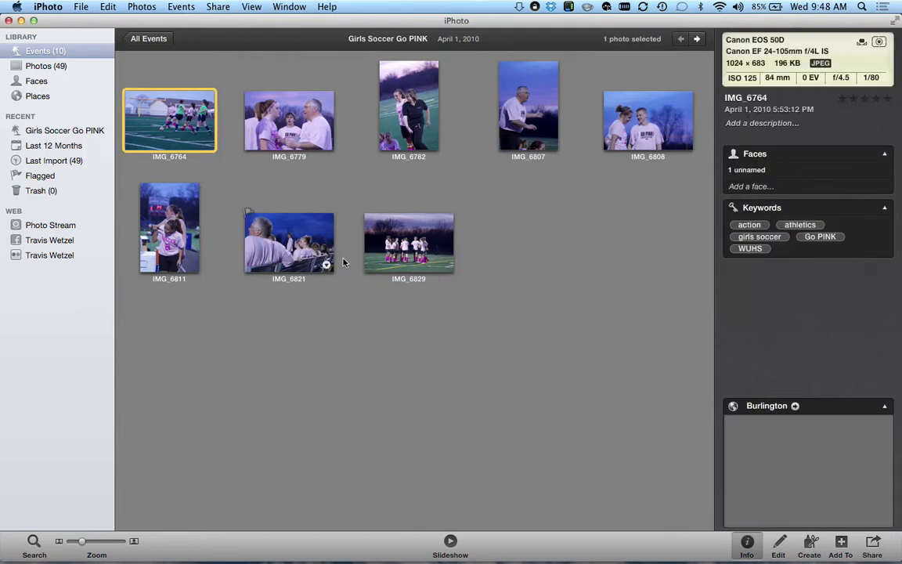
double_click(167, 123)
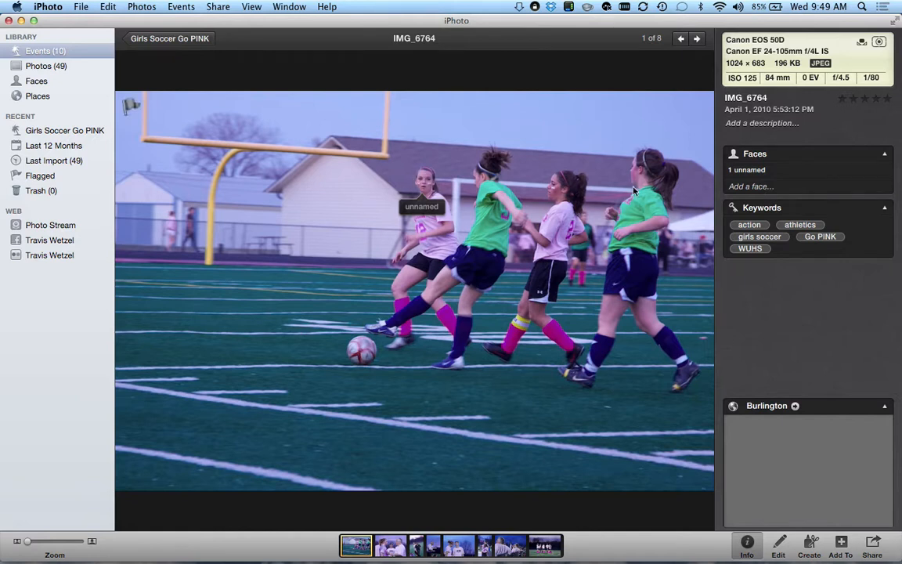
left_click(696, 39)
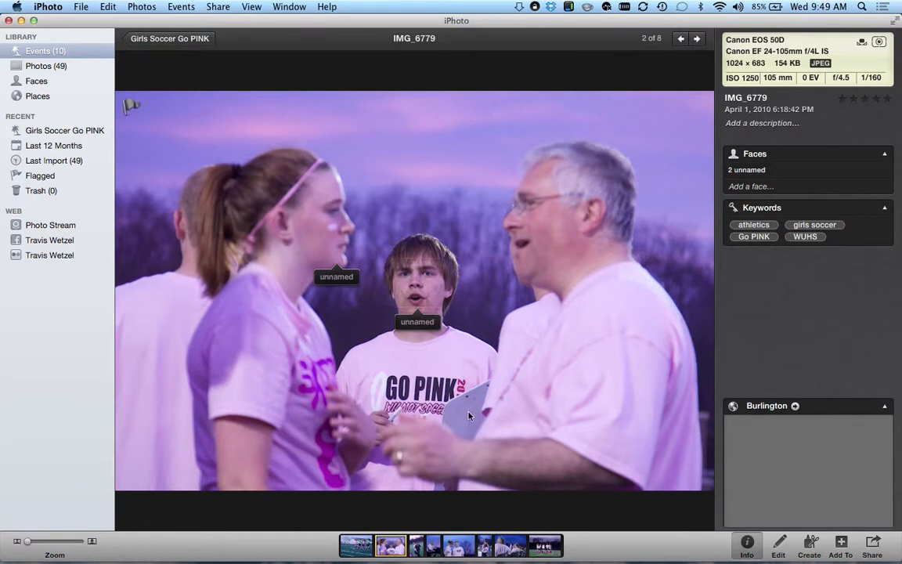
- Enter the boy's name on his unnamed face in IMG_6779, then add a new face box
mouse_move(418, 319)
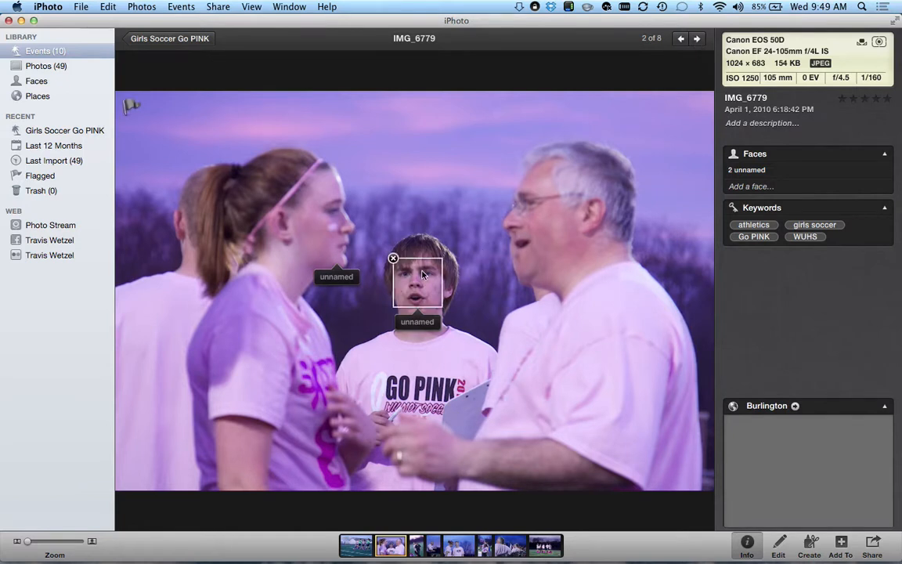
left_click(419, 322)
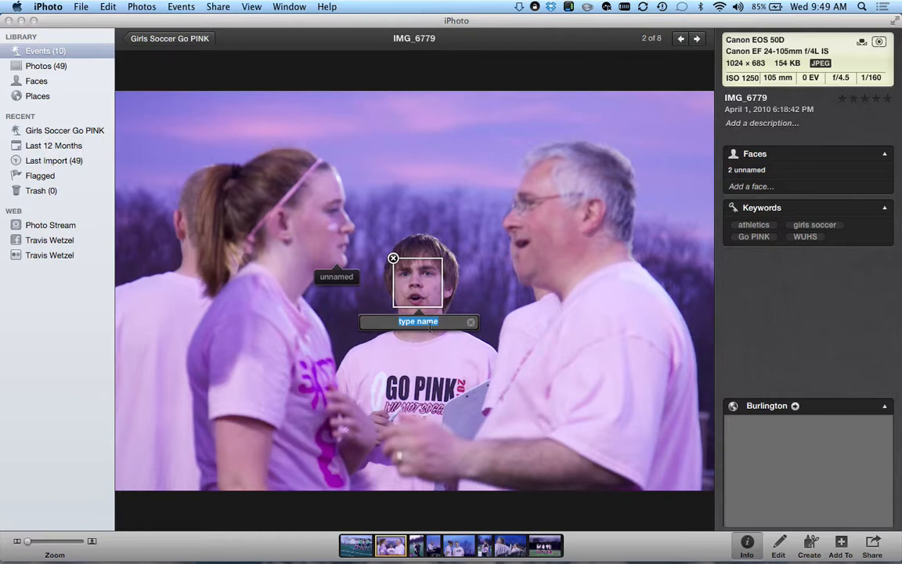
type("Boris")
key("Return")
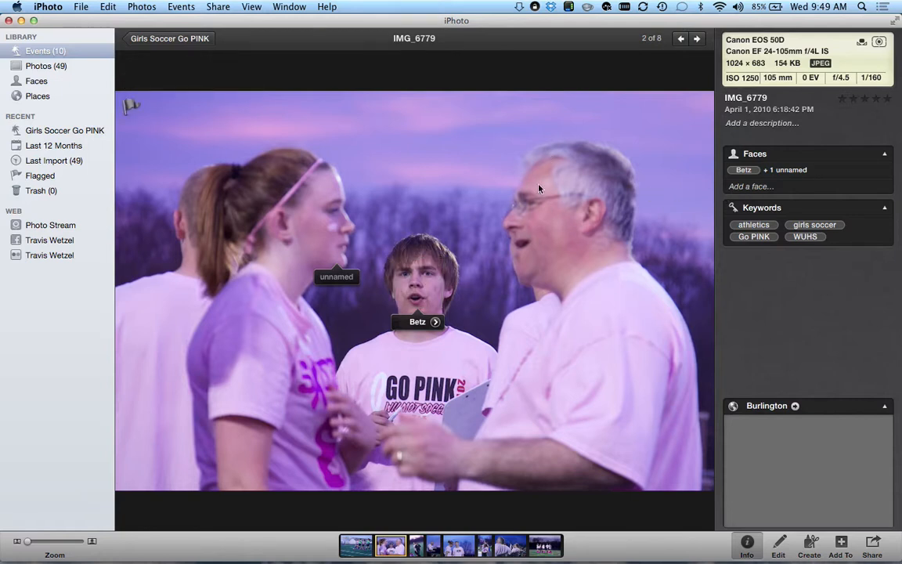
left_click(757, 188)
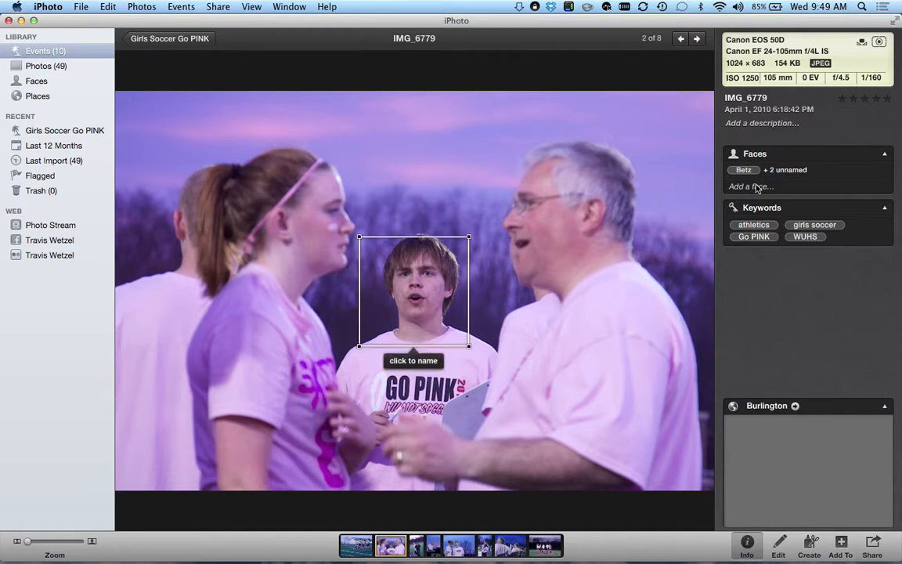
- Fit the new face box to the older man's face, tag his full name, and advance to IMG_6782
left_click_drag(393, 317, 547, 263)
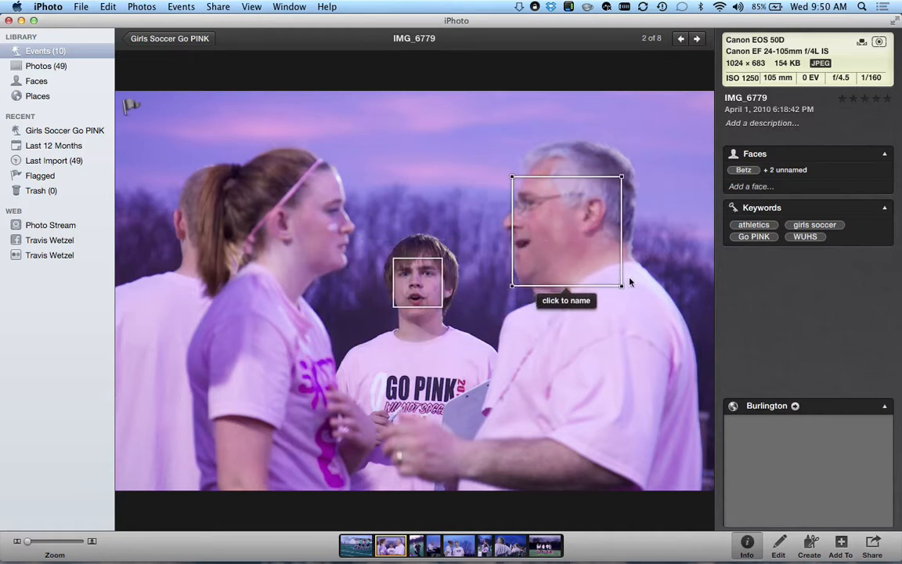
left_click_drag(621, 288, 519, 237)
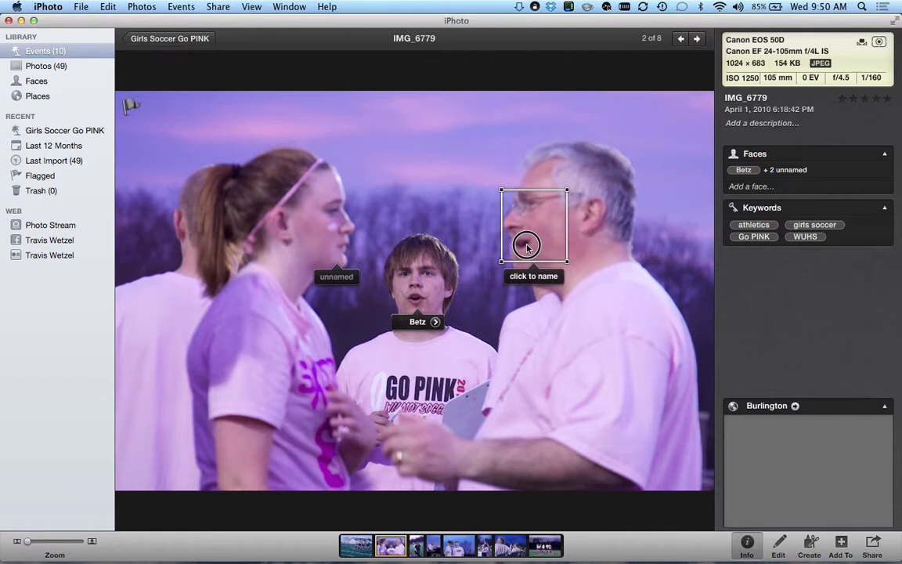
left_click(533, 278)
key("Return")
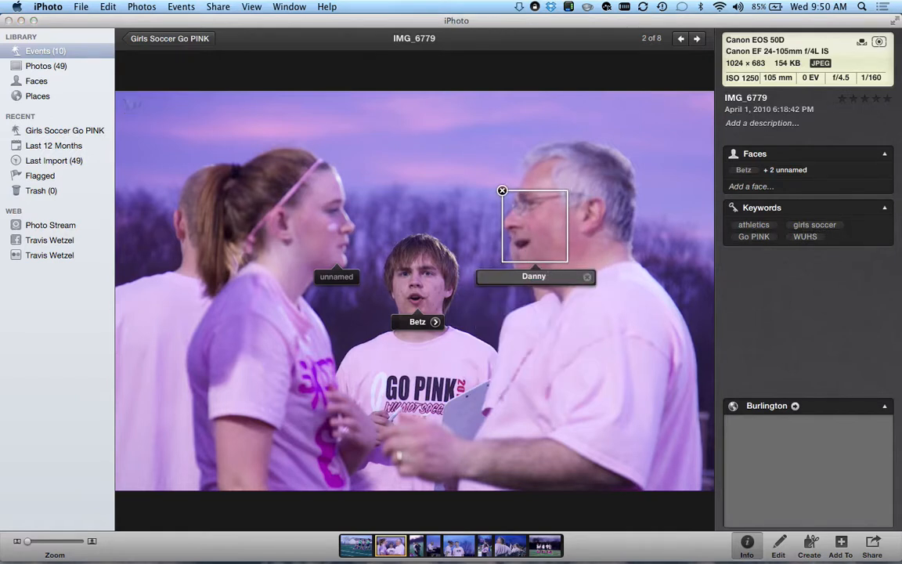
key("Return")
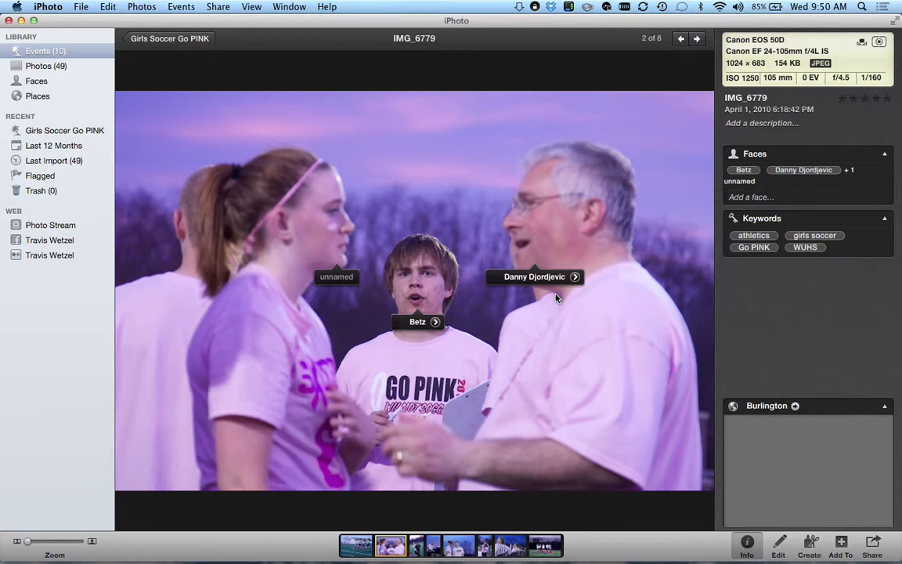
key("Right")
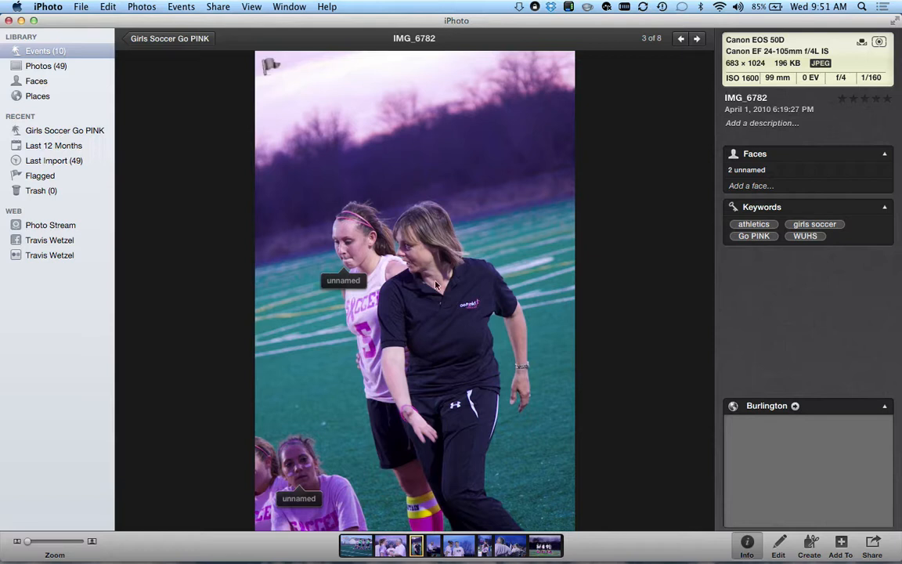
- Name the soccer player's face in IMG_6782, correcting the surname typo, and move to IMG_6807
left_click(345, 281)
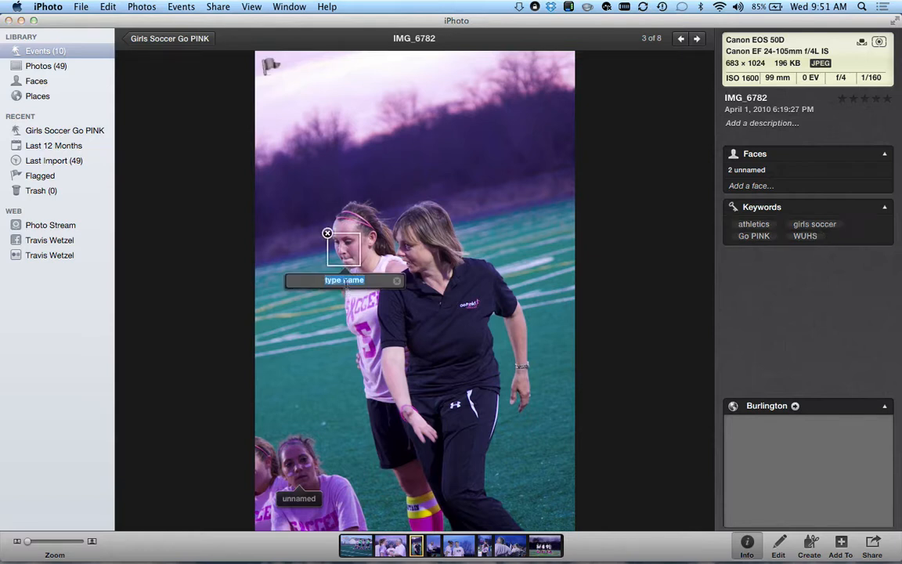
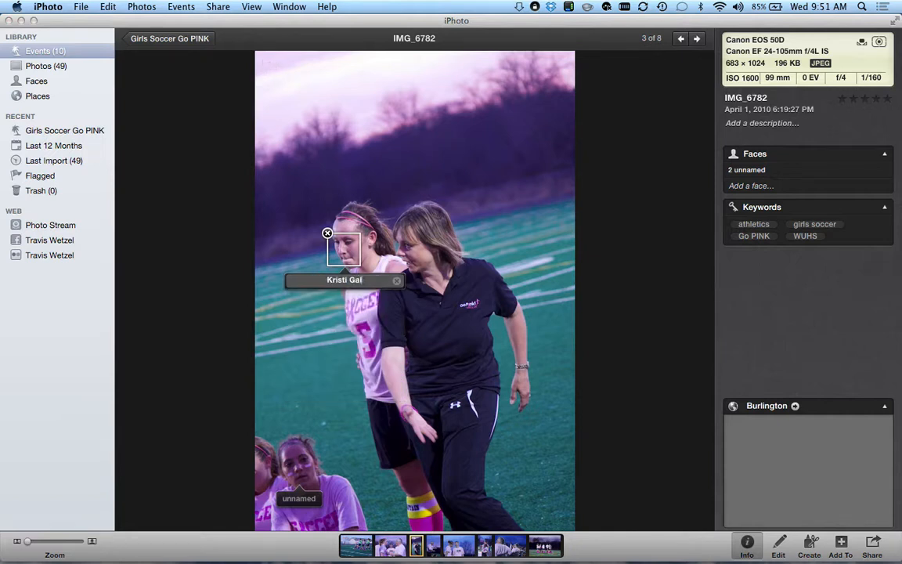
key("Return")
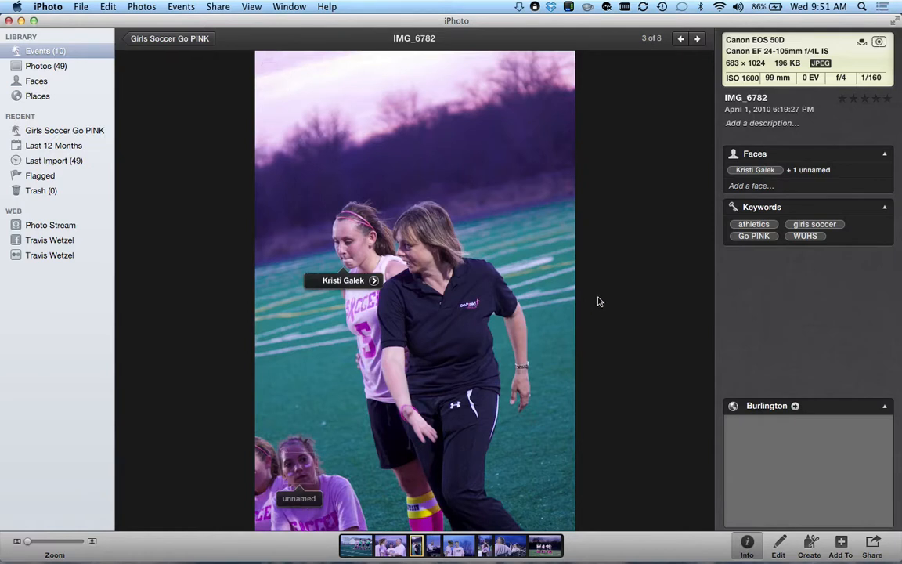
key("Right")
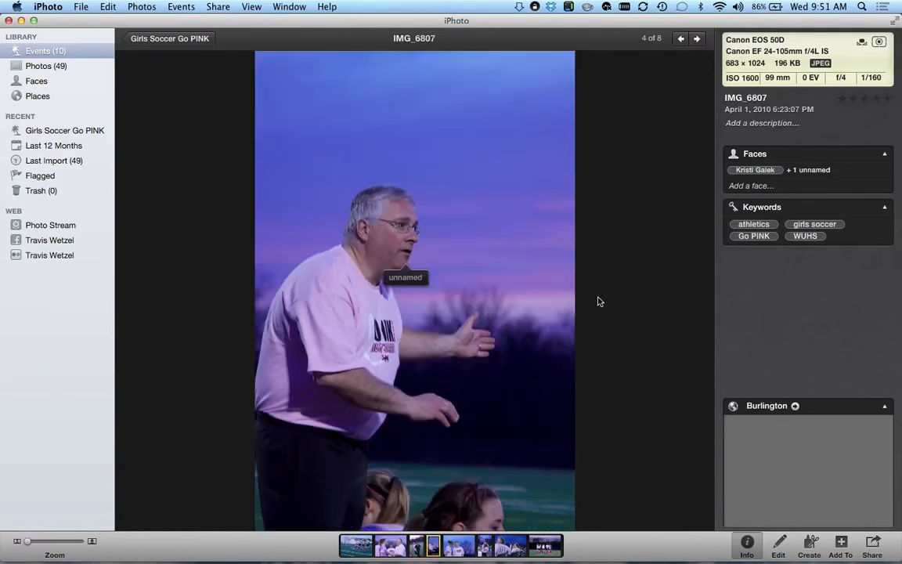
- Tag the man in IMG_6807 with the existing person suggestion and move to IMG_6808
left_click(400, 278)
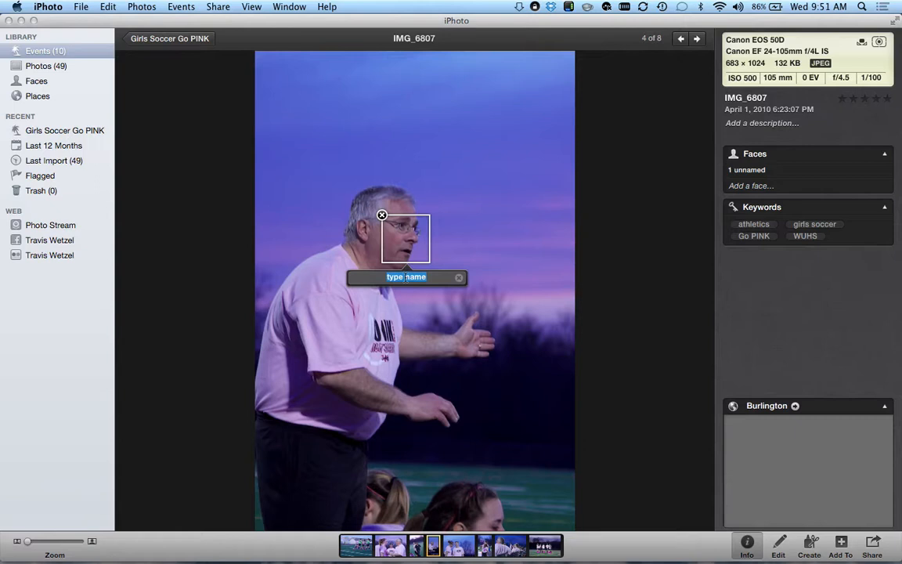
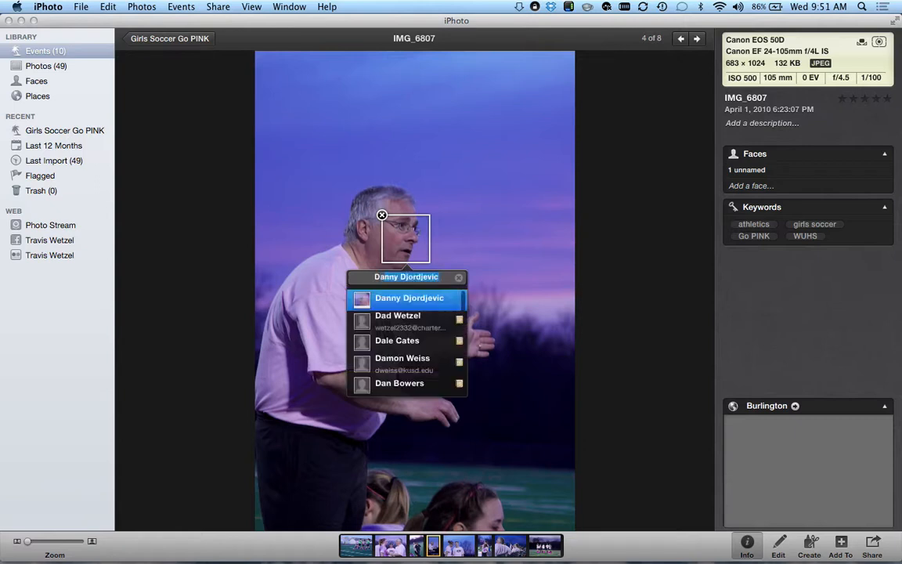
left_click(410, 306)
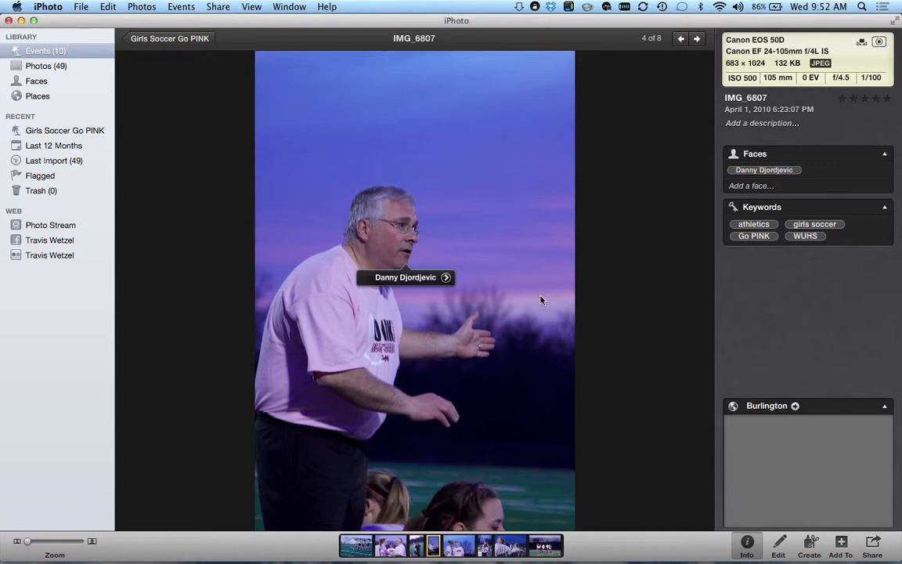
key("Right")
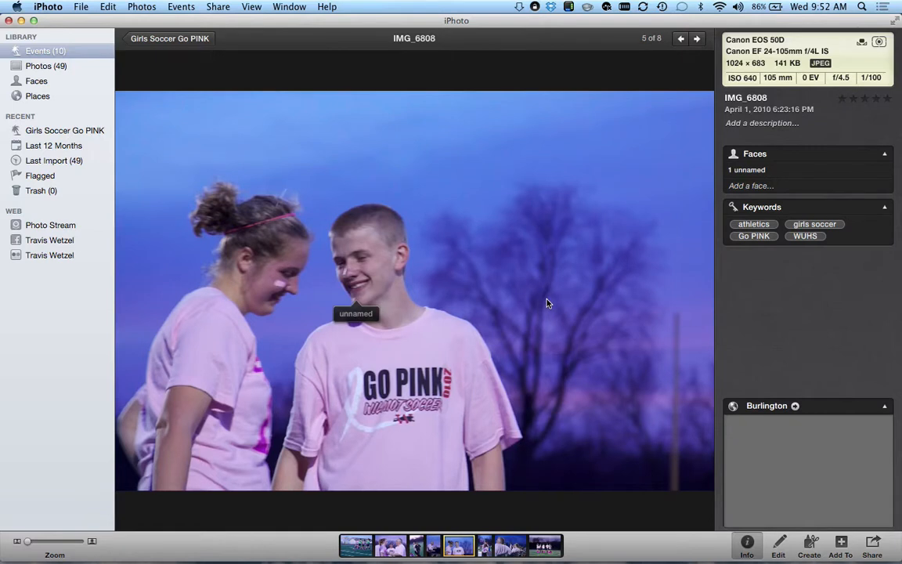
- Advance to IMG_6821 and name the standing boy's face
key("Right")
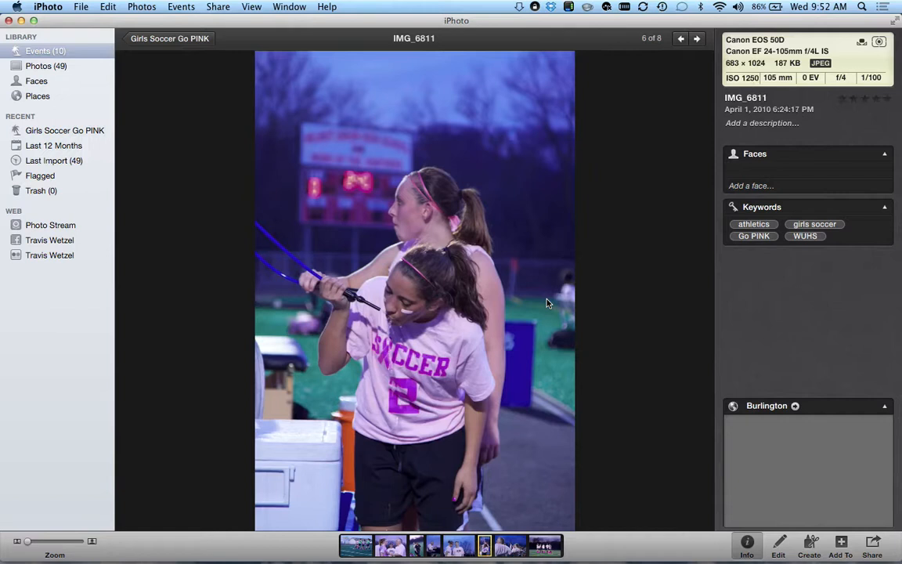
key("Right")
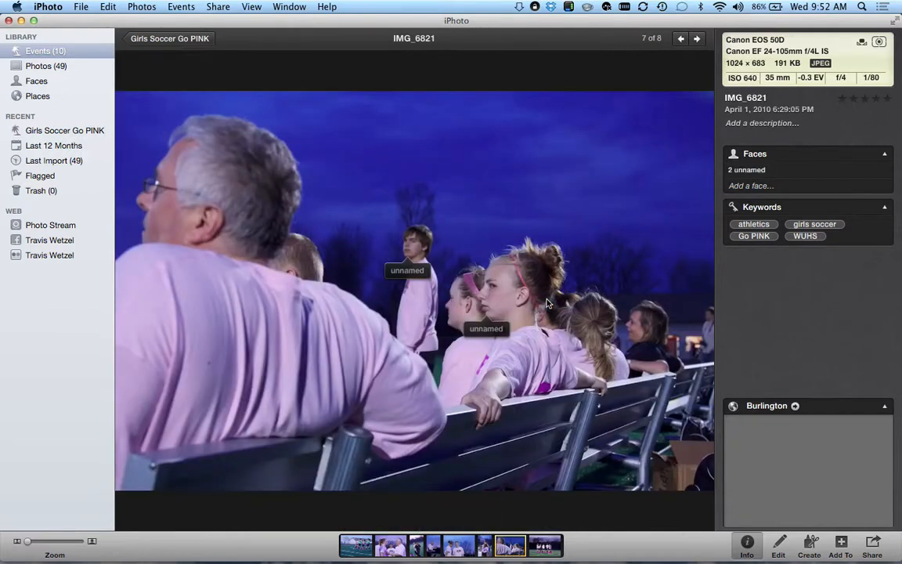
left_click(404, 271)
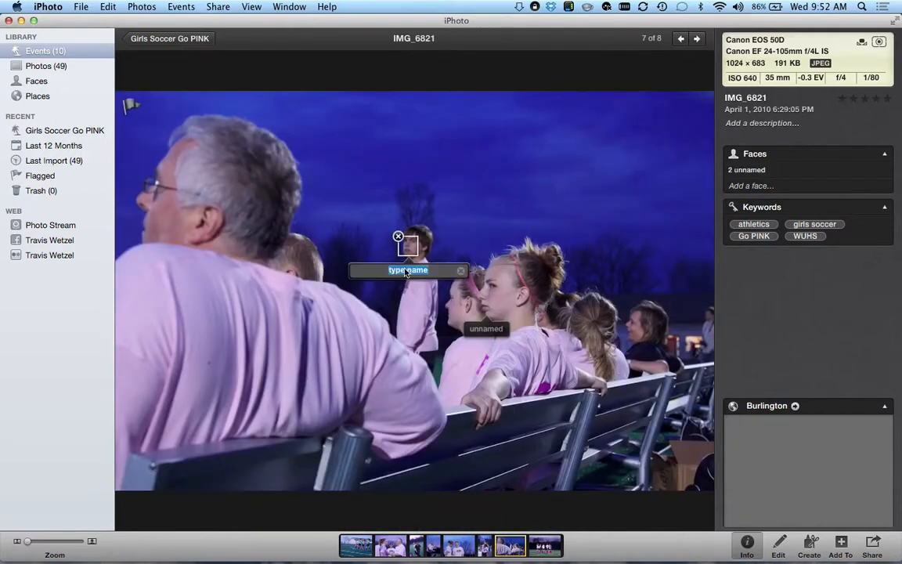
type("Betz")
key("Return")
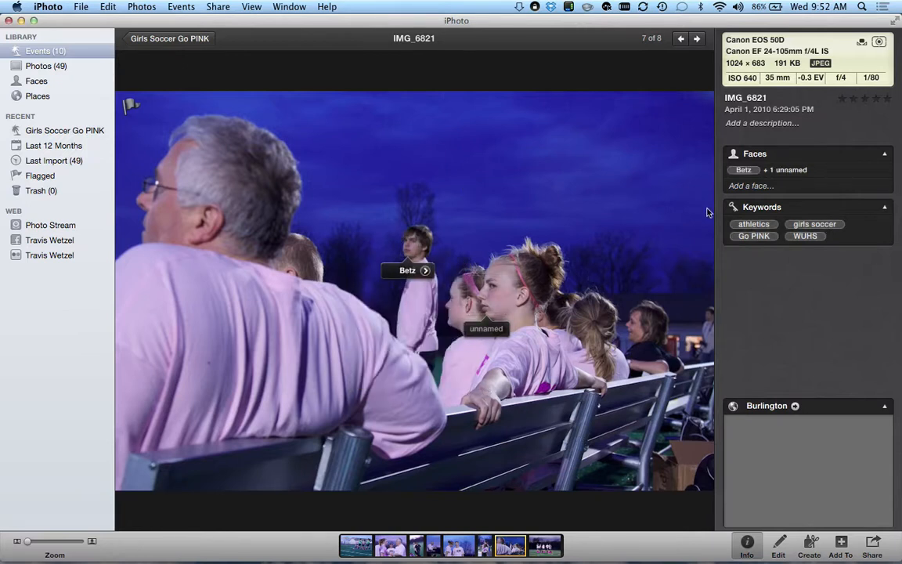
- Add a face box around the man's head in IMG_6821 and tag it with his name
left_click(752, 186)
left_click_drag(407, 322, 181, 226)
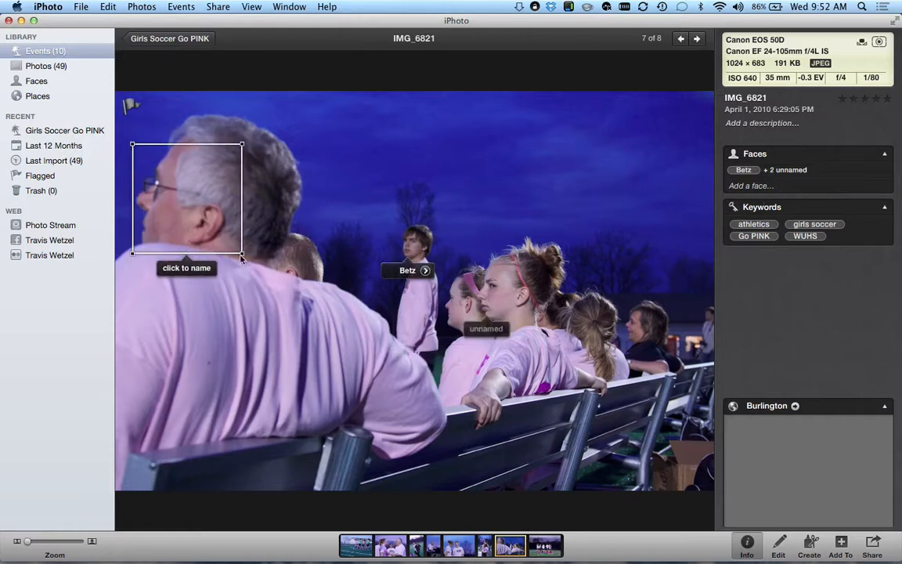
left_click_drag(241, 255, 197, 229)
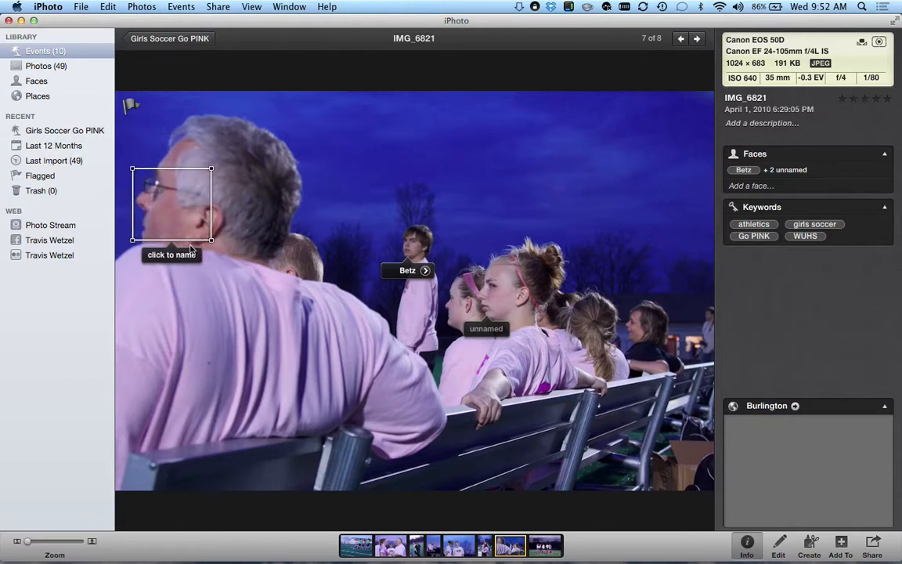
left_click(185, 255)
type("Danny")
key("Return")
- Step through the event's photos back to IMG_6811, photo 6 of 8
key("Right")
key("Right")
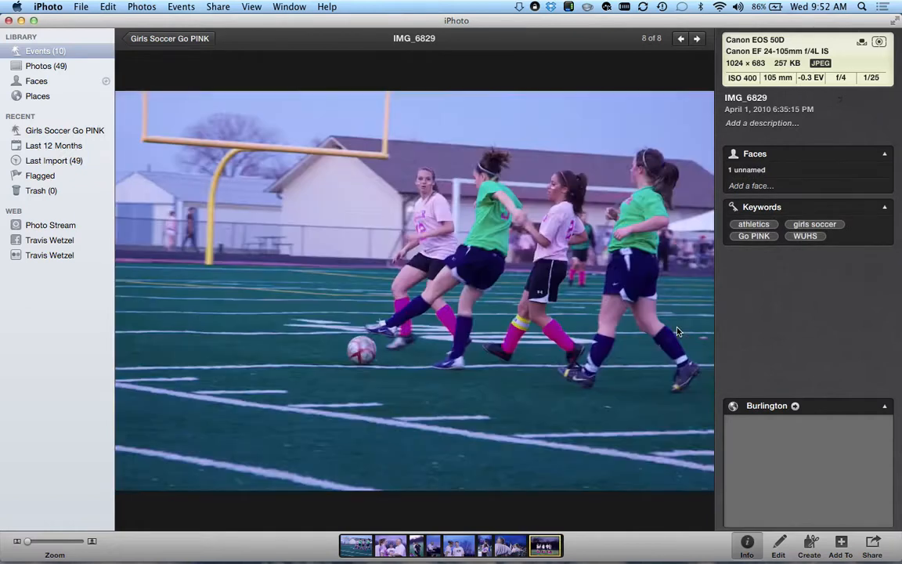
key("Right")
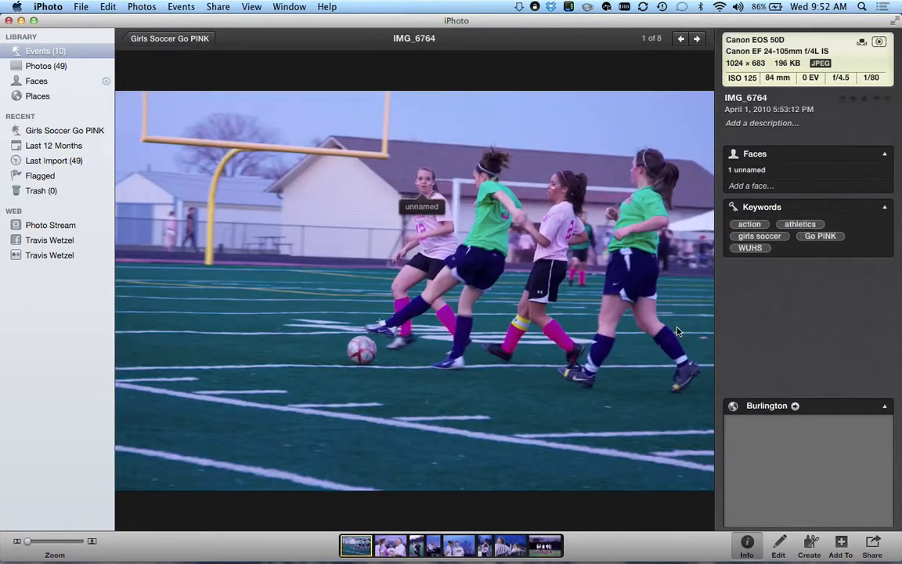
key("Left")
key("Left")
key("Left")
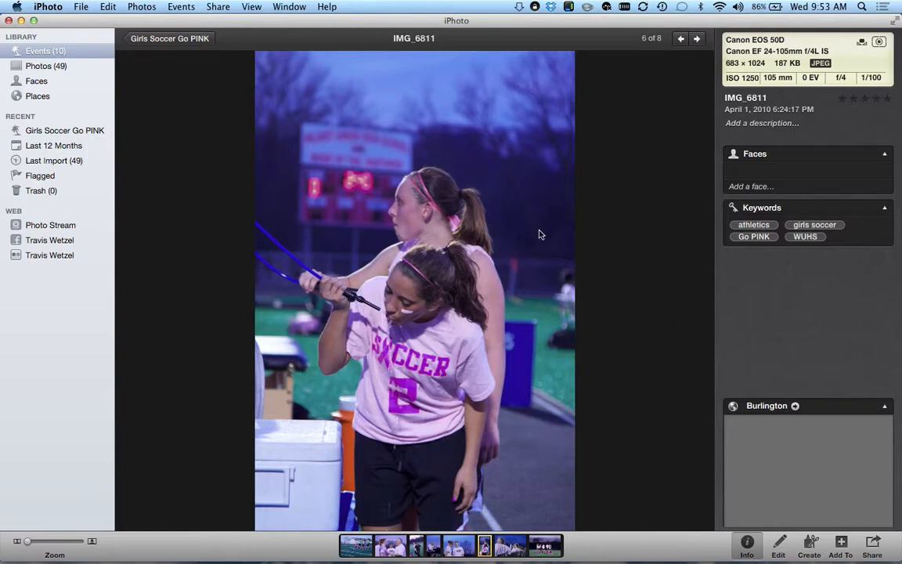
- Close the photo, then open and leave Homecoming Colors and Girls Soccer Go PINK, returning to All Events
double_click(508, 296)
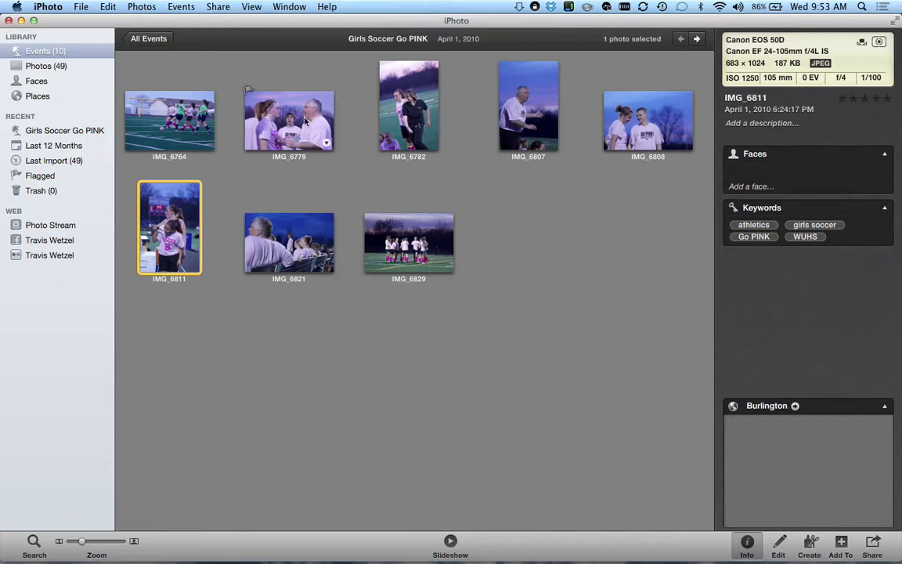
left_click(147, 38)
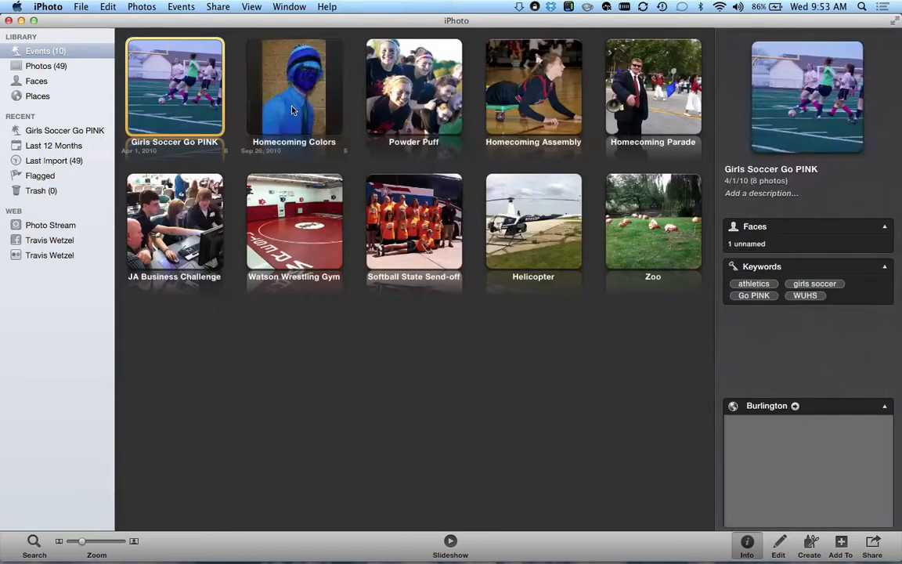
double_click(293, 106)
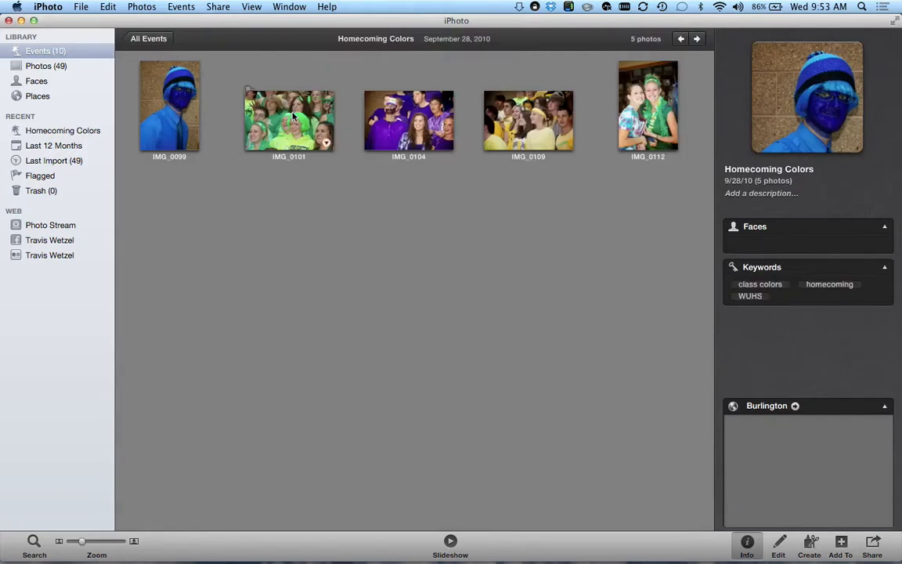
left_click(146, 39)
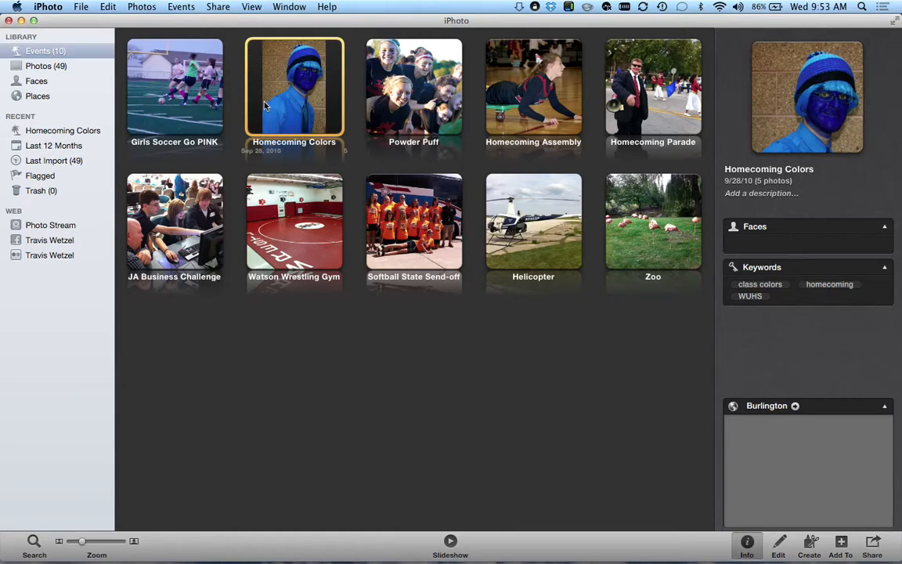
double_click(196, 115)
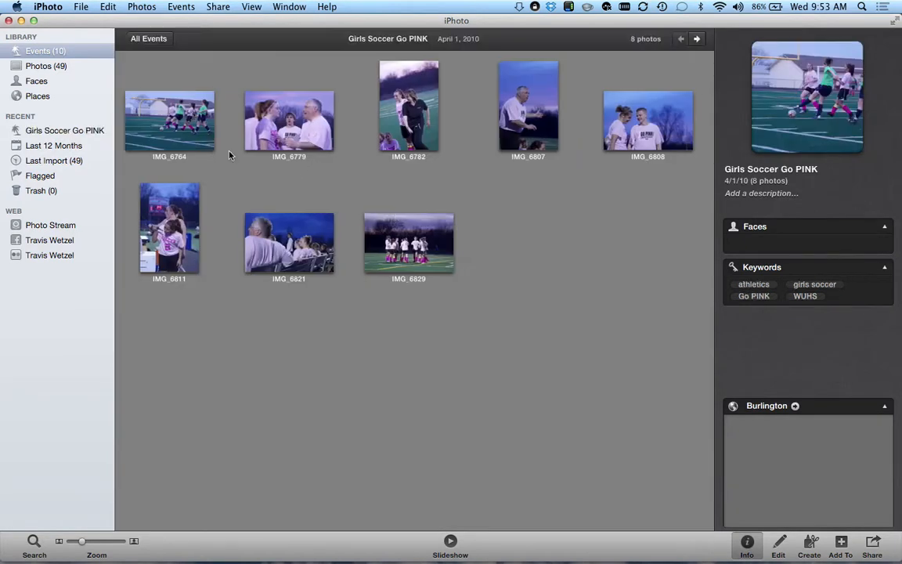
left_click(148, 38)
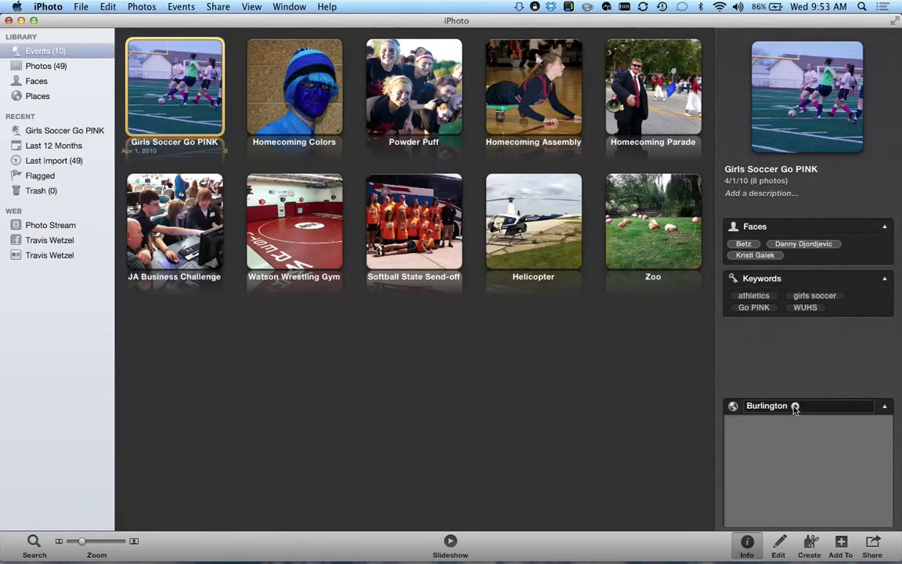
- Bring up the network connection options in the menu bar
mouse_move(849, 467)
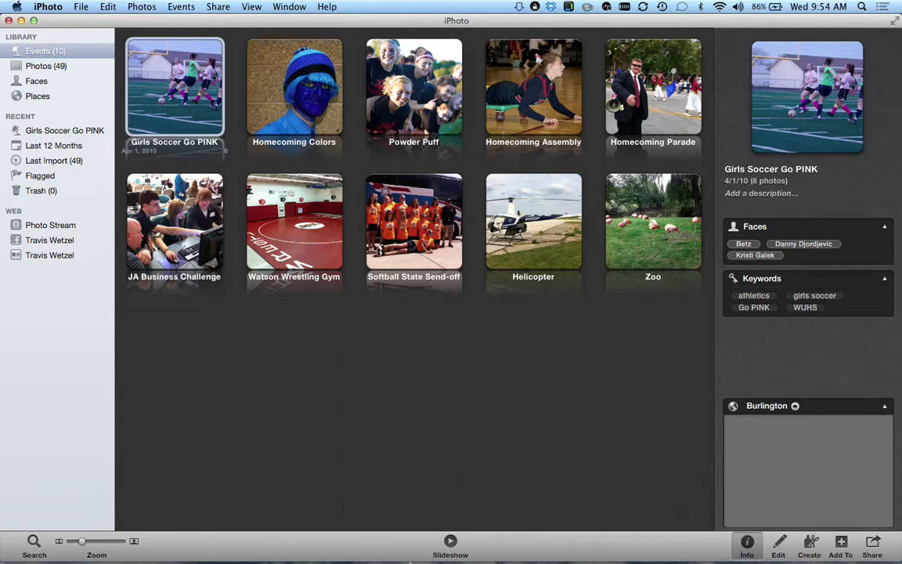
mouse_move(411, 560)
left_click(624, 7)
- Connect to the VPN, show the location map as satellite, and open Places for Burlington
left_click(667, 23)
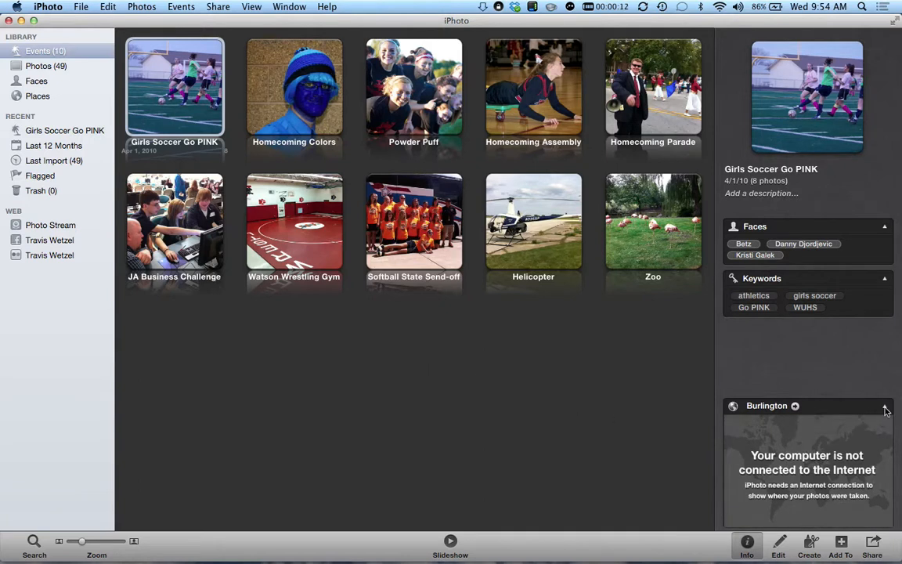
left_click(831, 522)
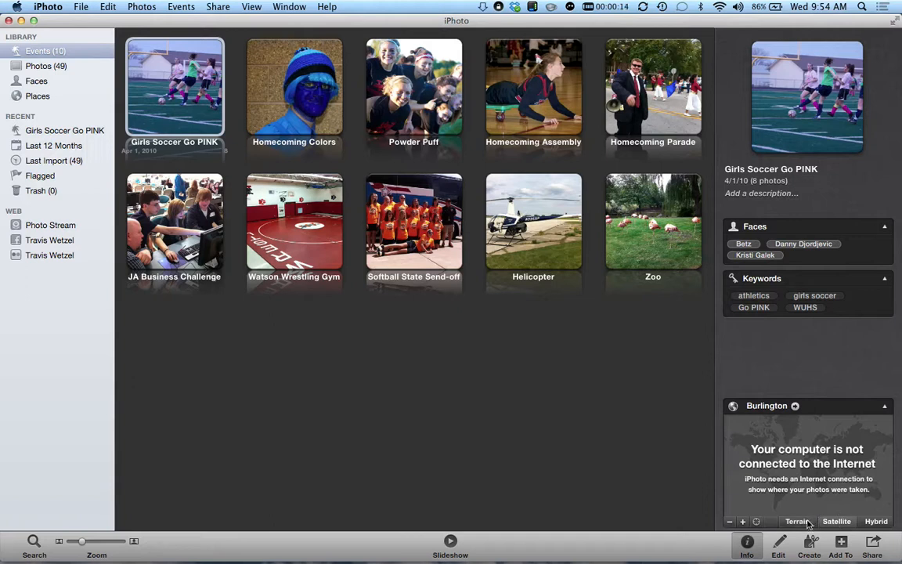
mouse_move(756, 526)
left_click(794, 405)
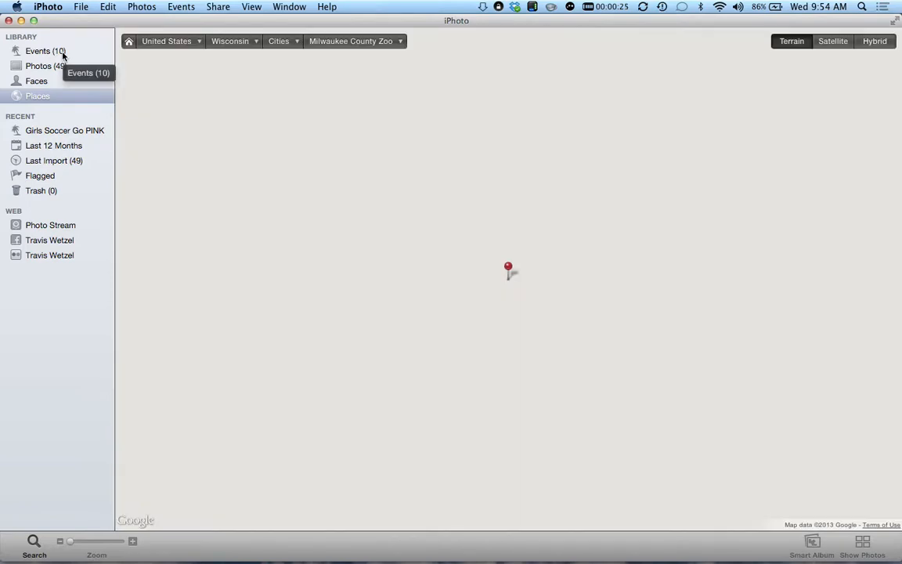
- Return to the Events overview and collapse and re-expand the location map
left_click(62, 55)
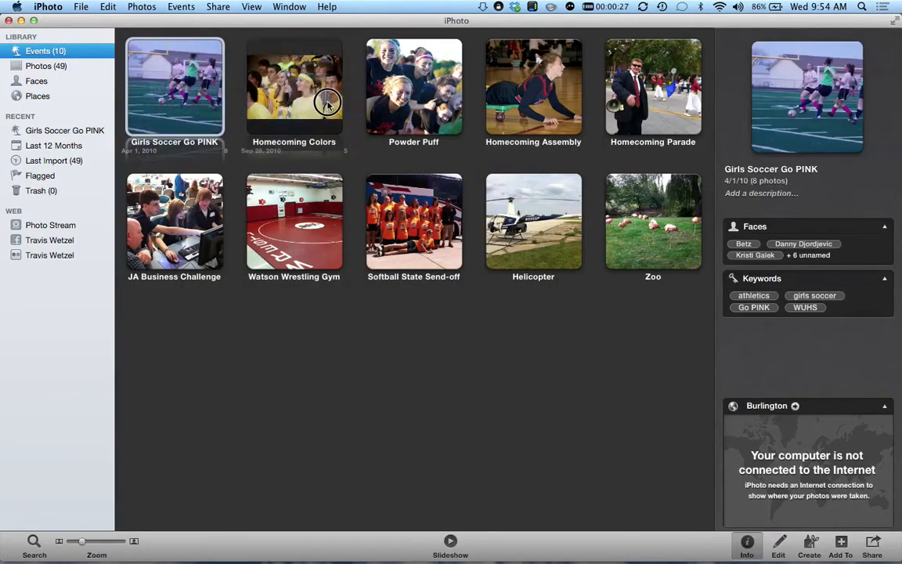
key("Right")
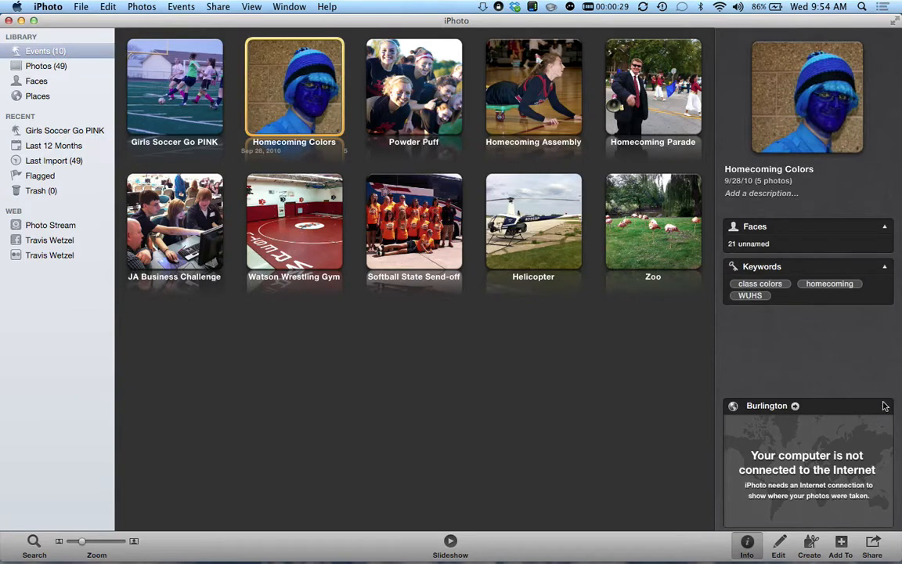
left_click(885, 405)
left_click(884, 519)
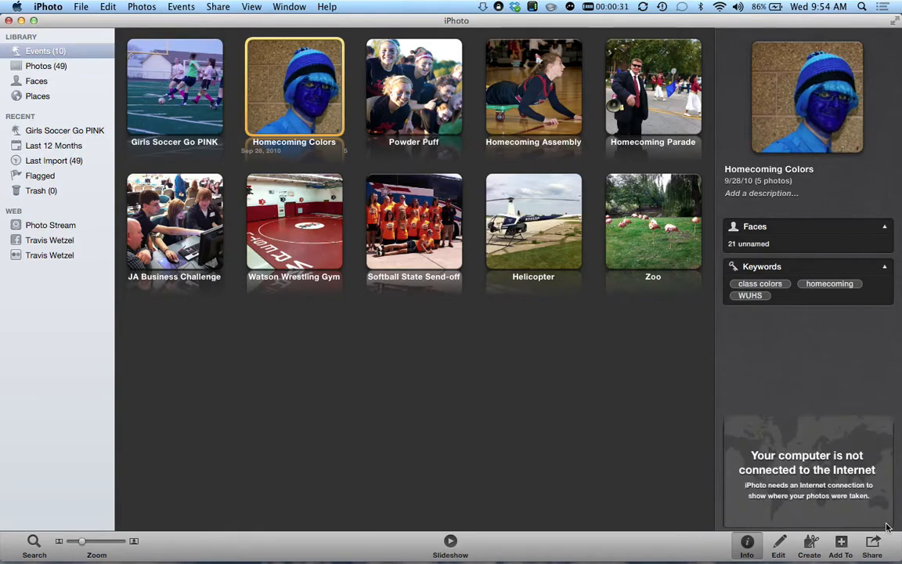
left_click(733, 405)
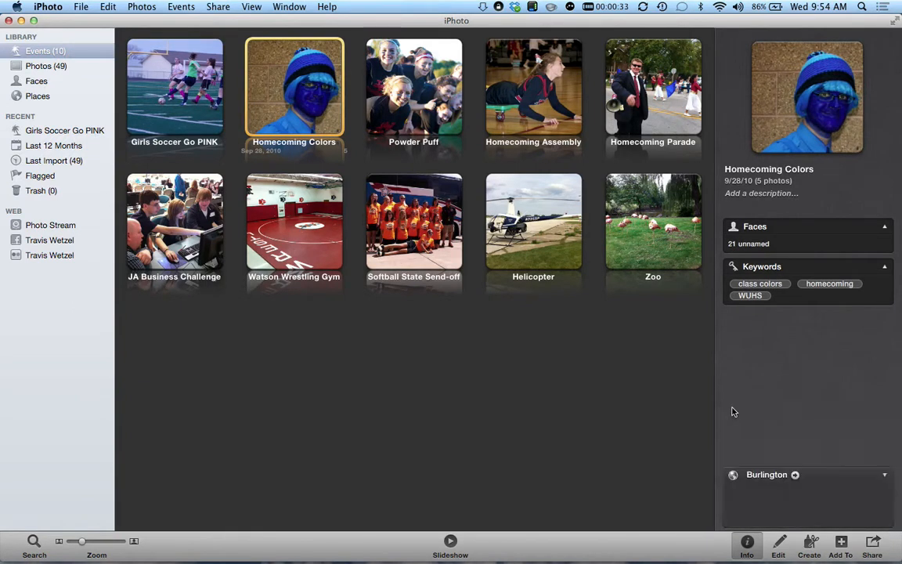
left_click(732, 519)
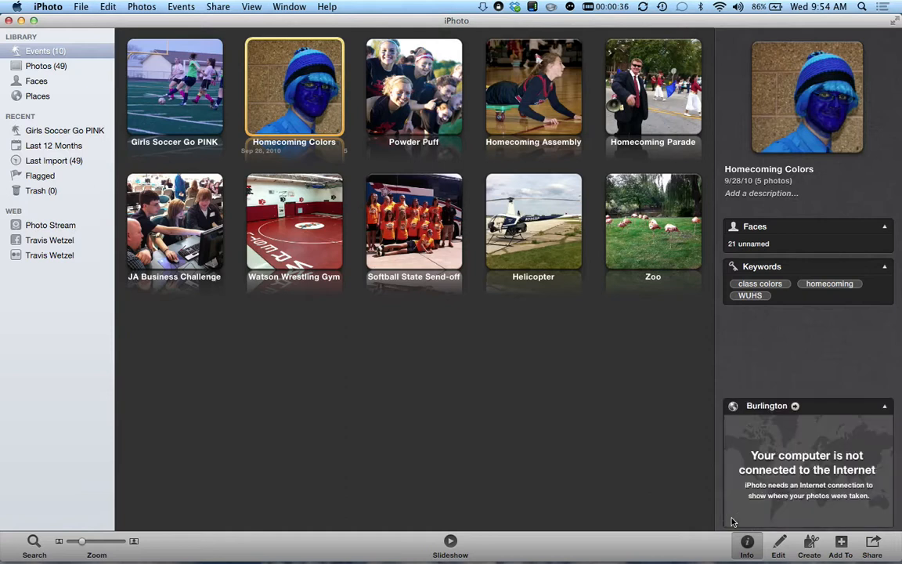
mouse_move(805, 519)
- Click through the events to JA Business Challenge and collapse its Kenosha map
left_click(173, 87)
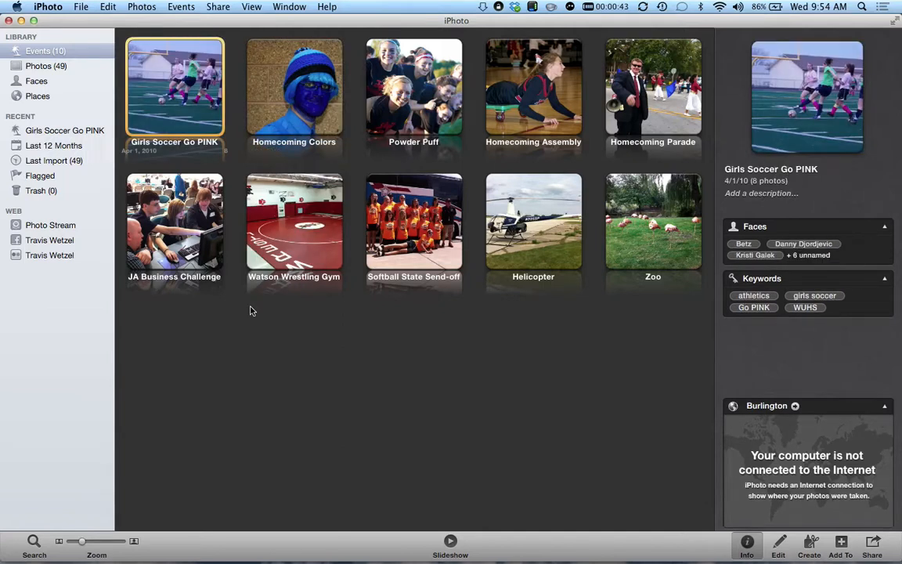
left_click(252, 97)
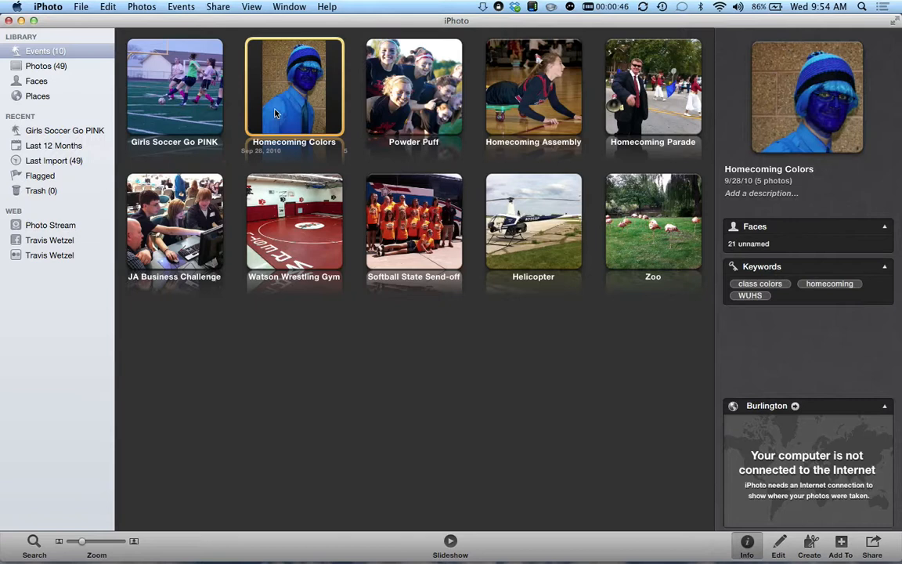
left_click(408, 87)
left_click(533, 88)
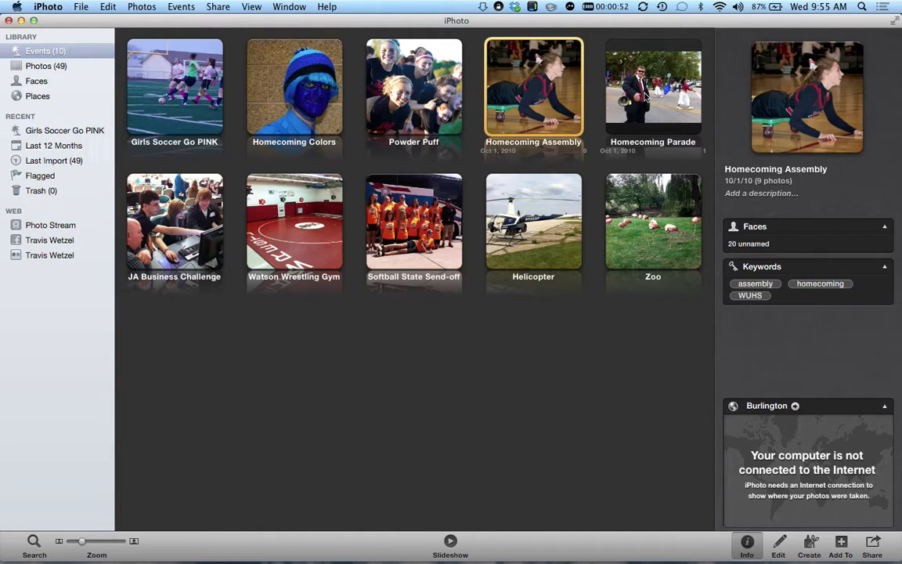
left_click(646, 96)
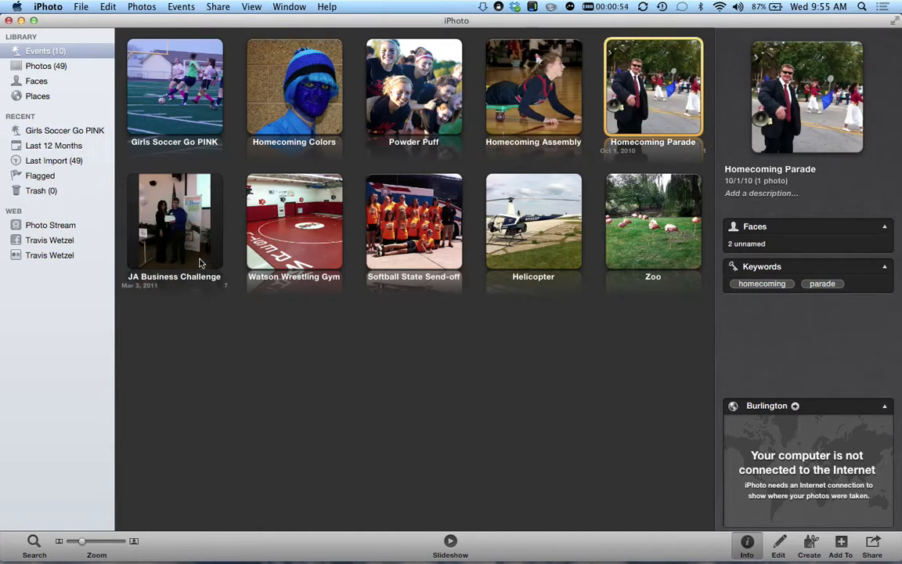
left_click(178, 229)
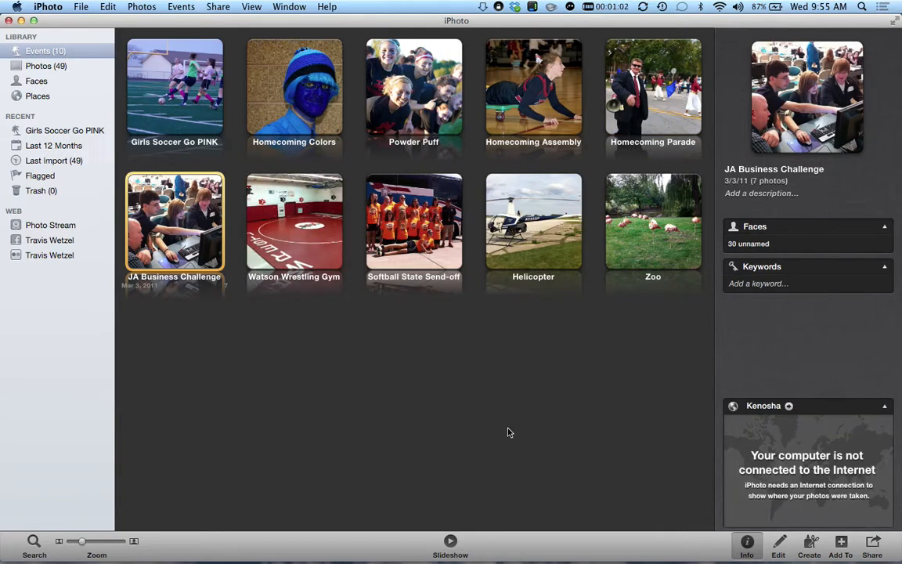
left_click(885, 407)
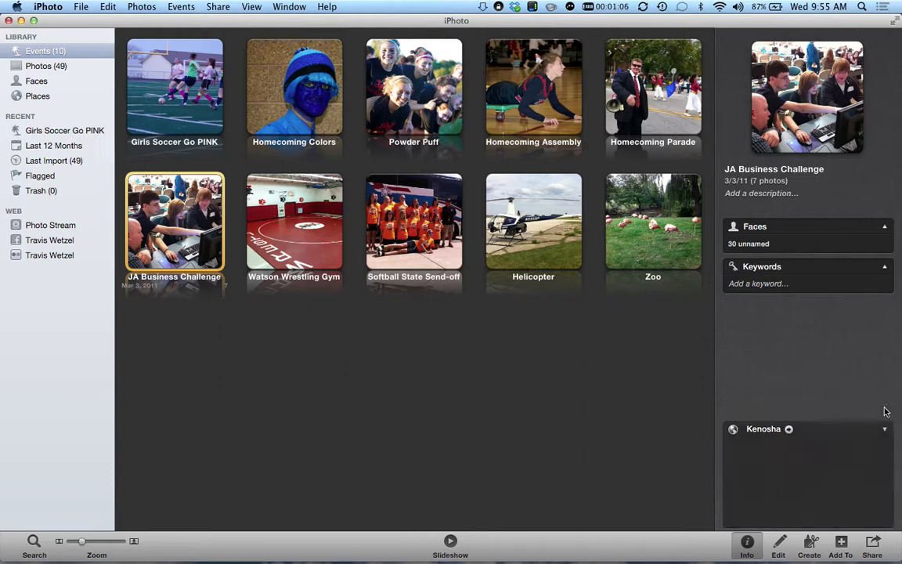
- Select the Girls Soccer Go PINK event in the Events library to show its Burlington info and keywords
left_click(79, 51)
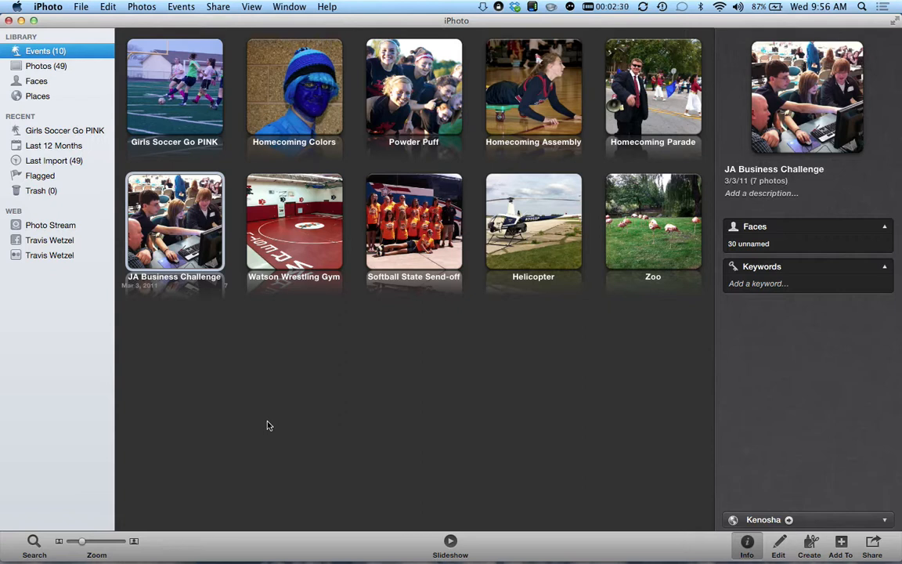
left_click(174, 88)
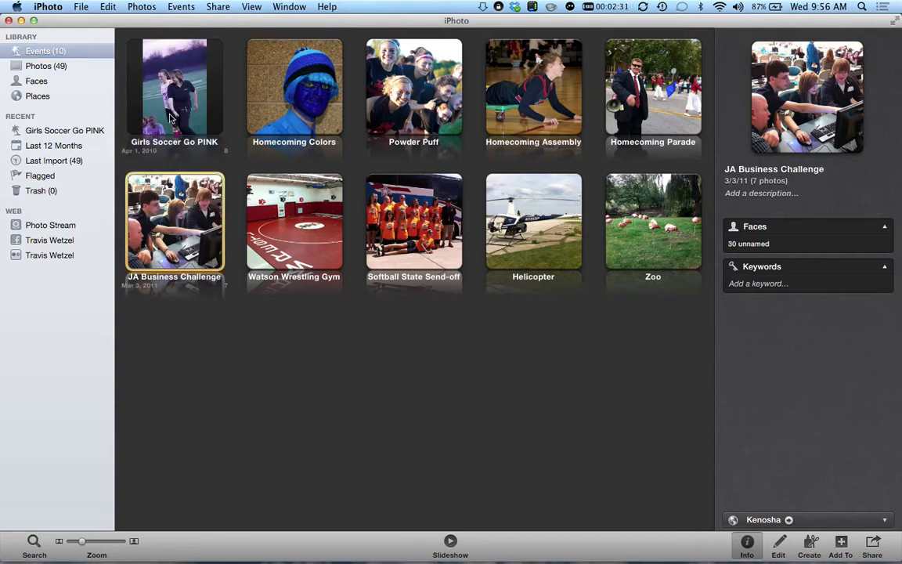
- Open the Manage My Places window from the Window menu
left_click(178, 6)
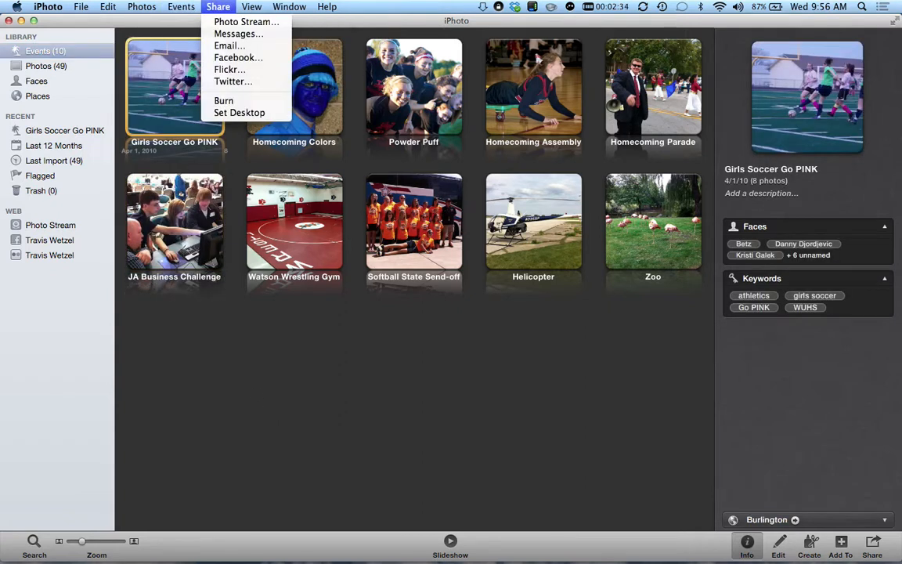
mouse_move(142, 6)
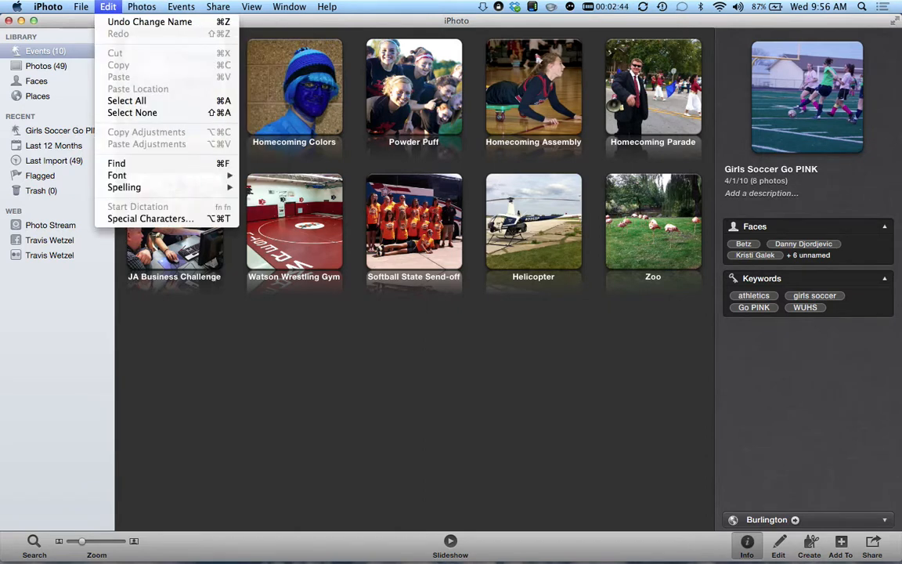
mouse_move(251, 7)
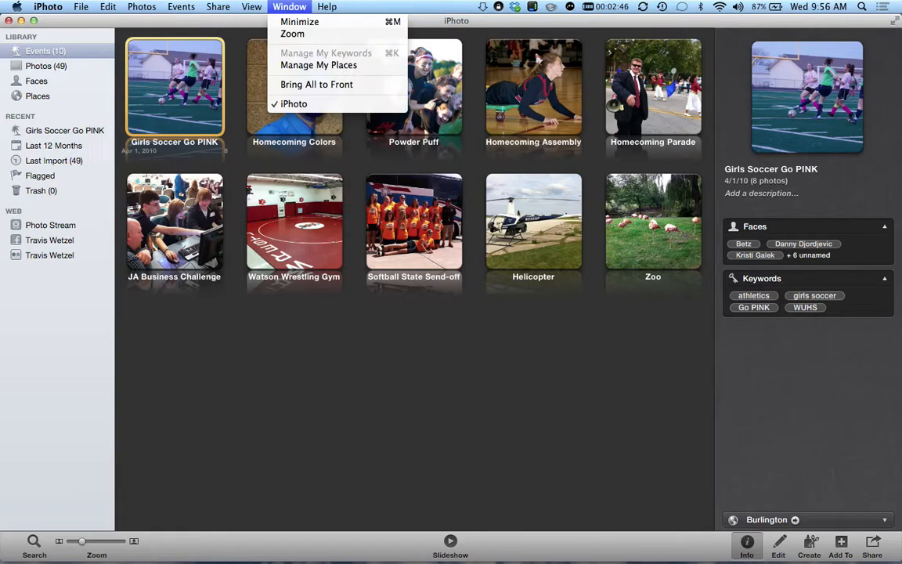
left_click(289, 7)
left_click(288, 7)
- Open Manage My Places, pan its map of saved places, and close it
left_click(296, 66)
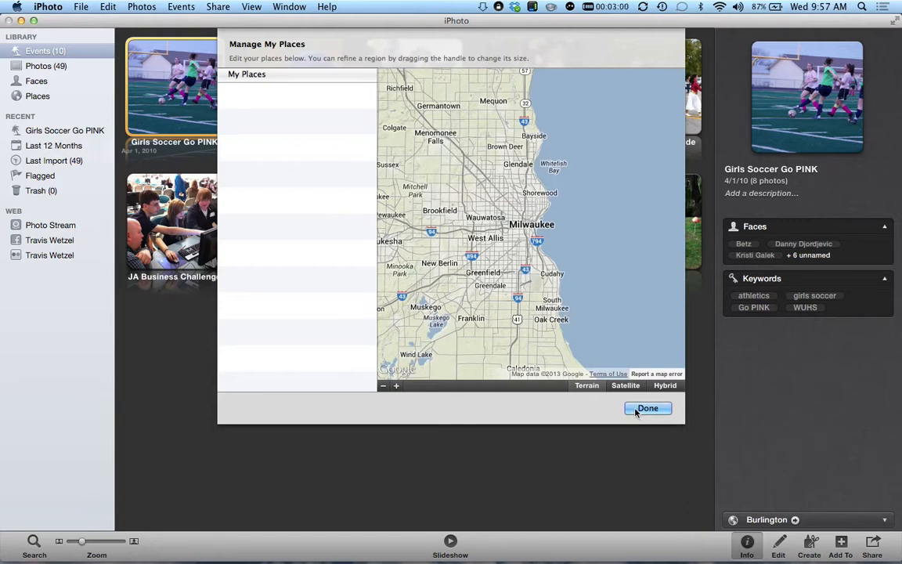
left_click_drag(460, 236, 523, 252)
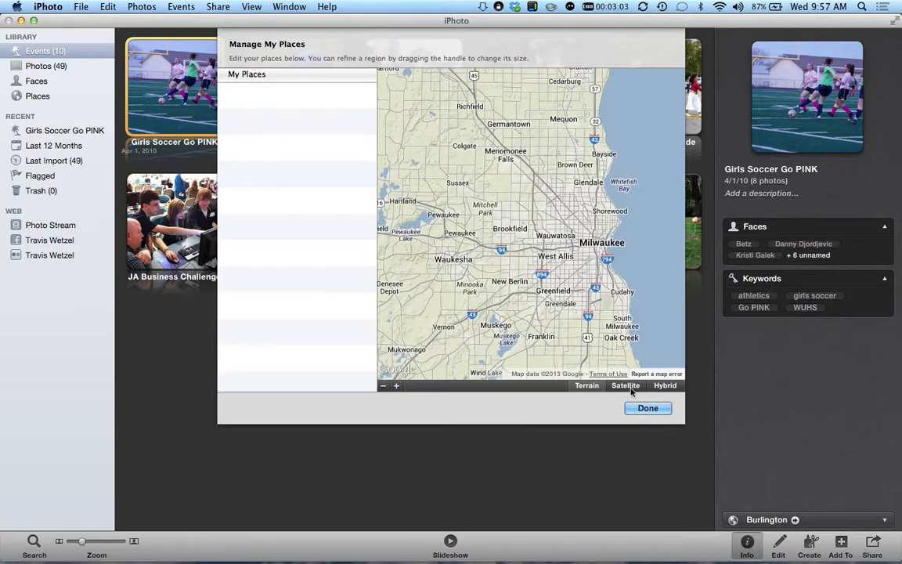
left_click(640, 410)
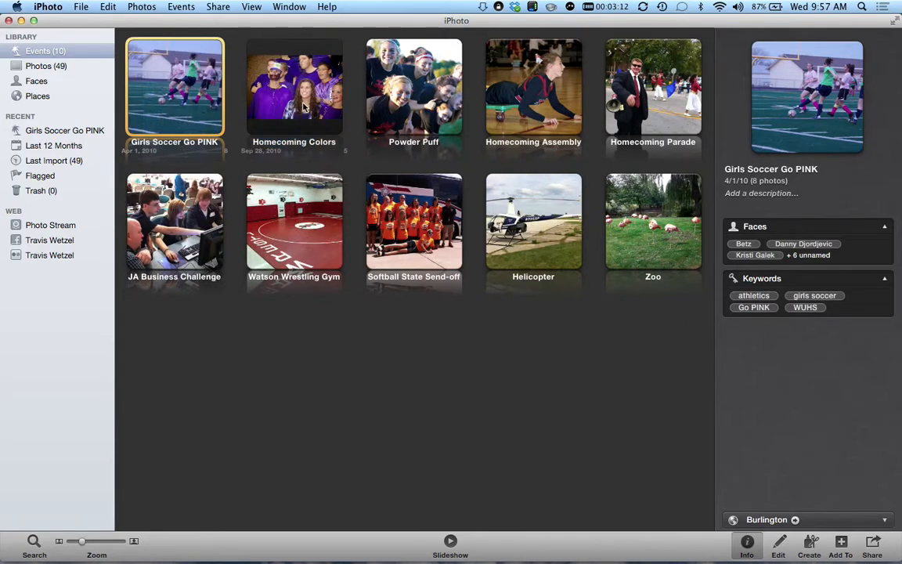
- Select Homecoming Parade, reopen and close Manage My Places, then select Girls Soccer Go PINK
left_click(644, 97)
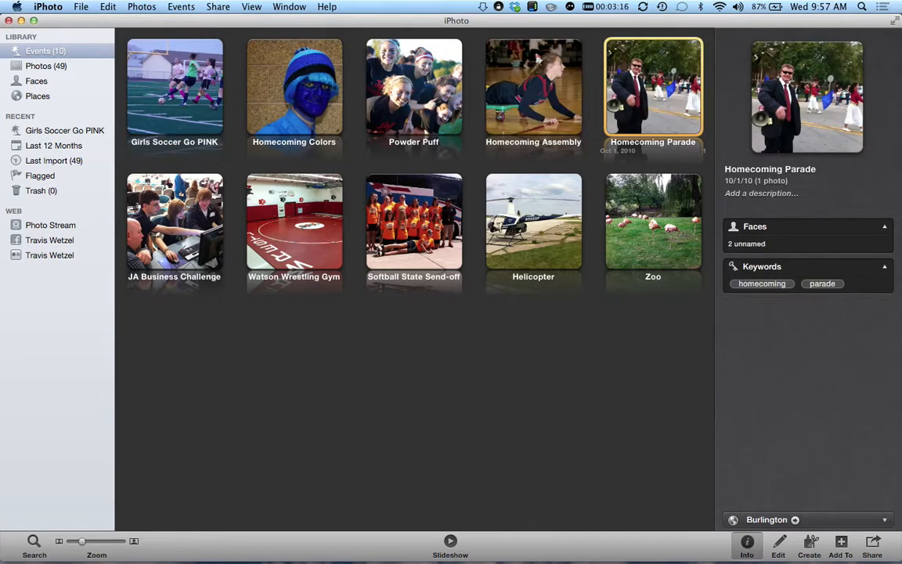
left_click(289, 6)
left_click(314, 65)
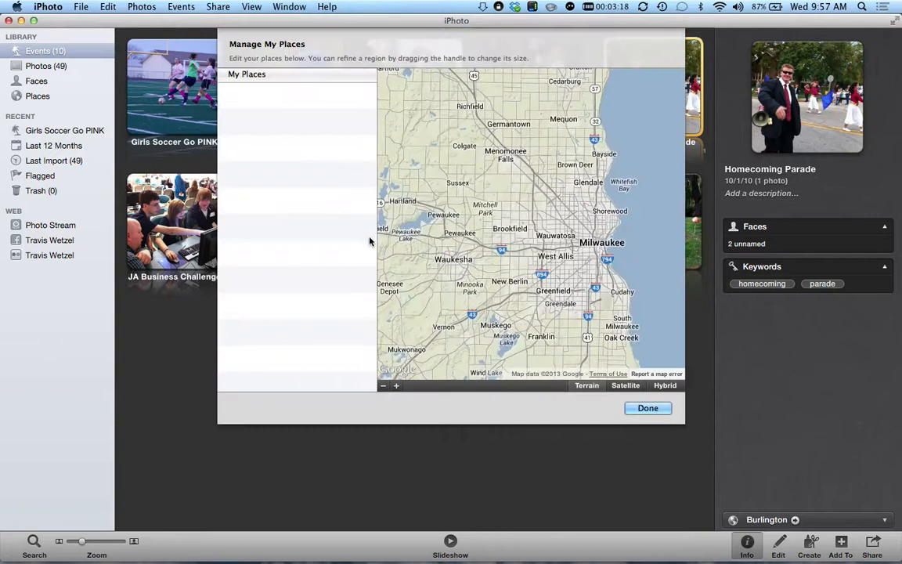
left_click(644, 408)
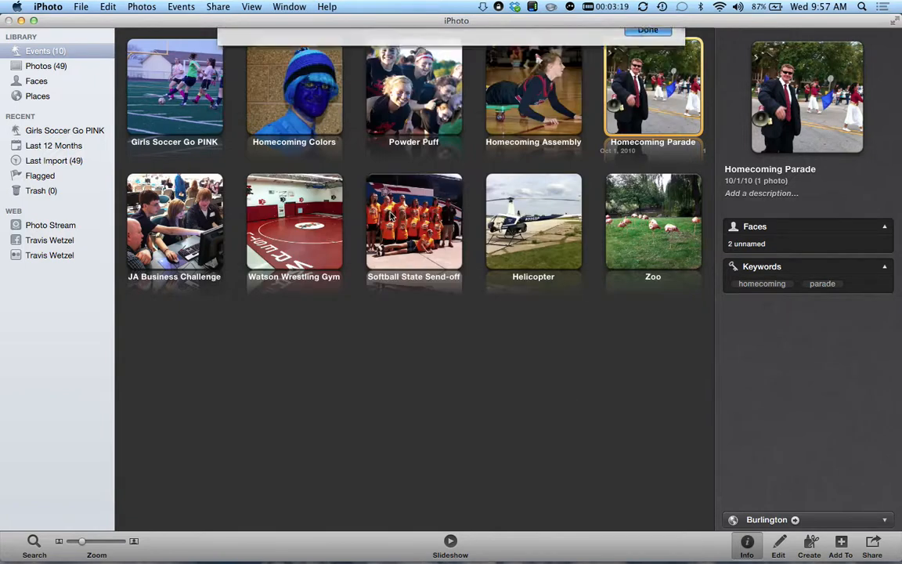
left_click(196, 83)
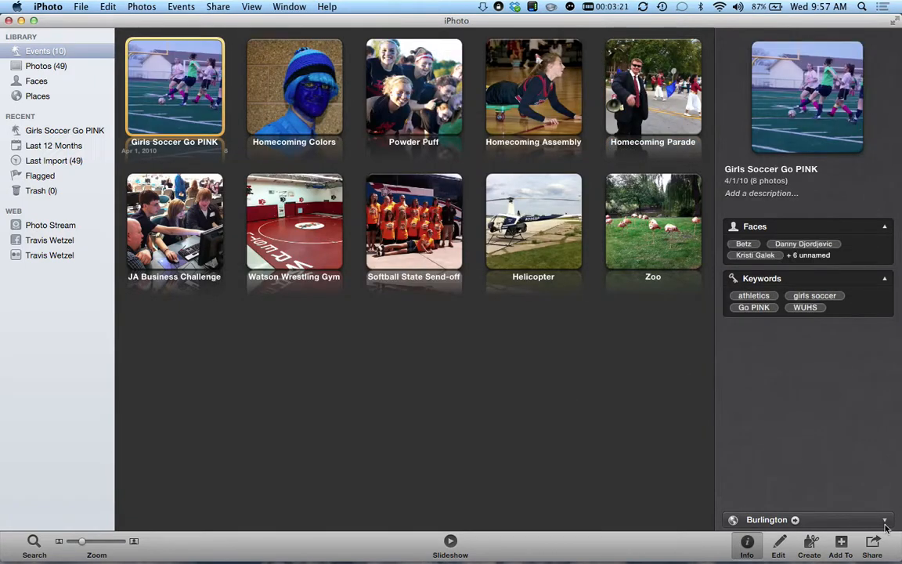
- Expand the Burlington location map for Girls Soccer Go PINK, then hide and reshow the Info pane
left_click(822, 480)
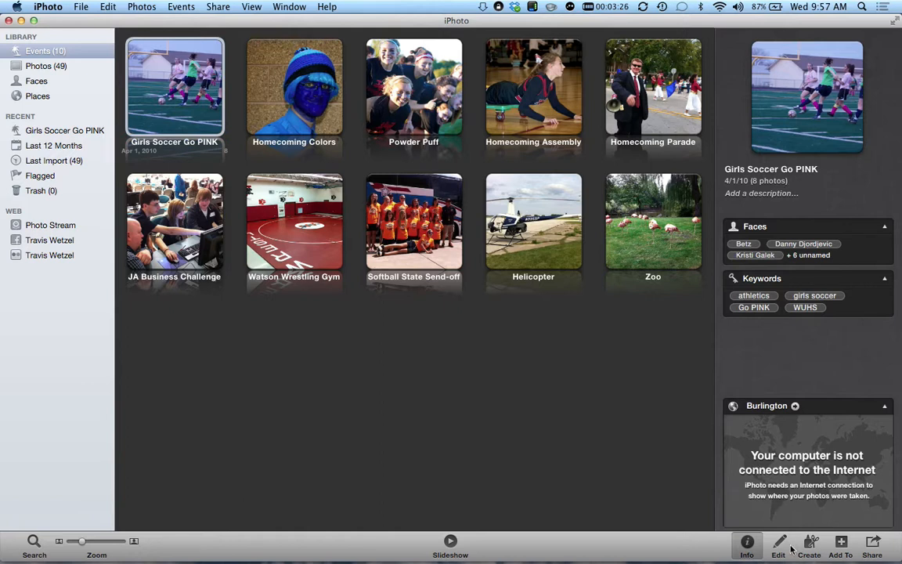
left_click(750, 551)
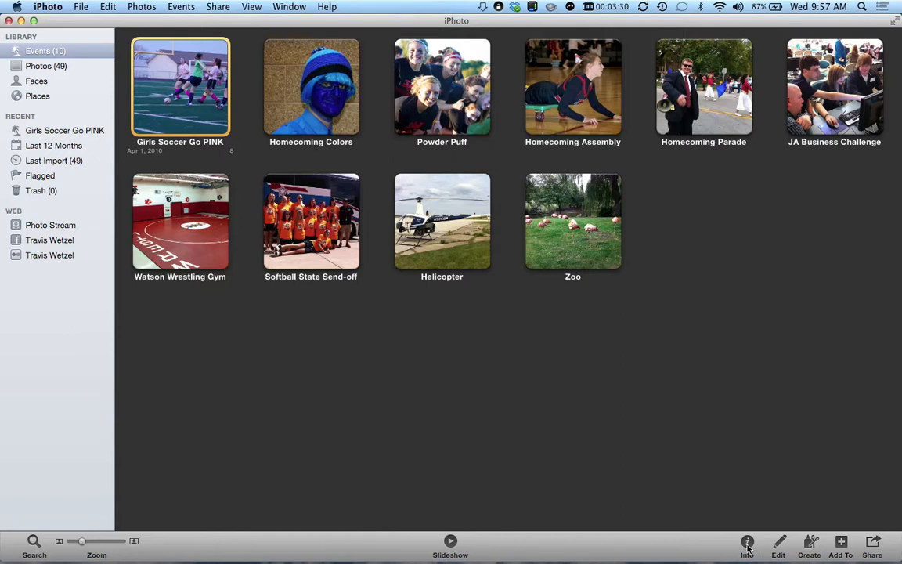
left_click(745, 549)
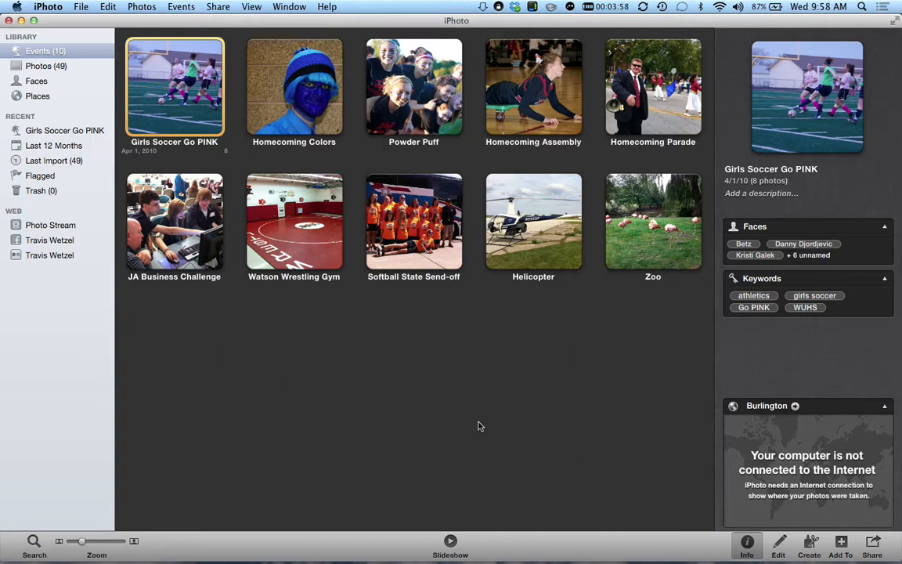
- Deselect events to see library totals, then open Girls Soccer Go PINK and select IMG_6779
left_click(475, 421)
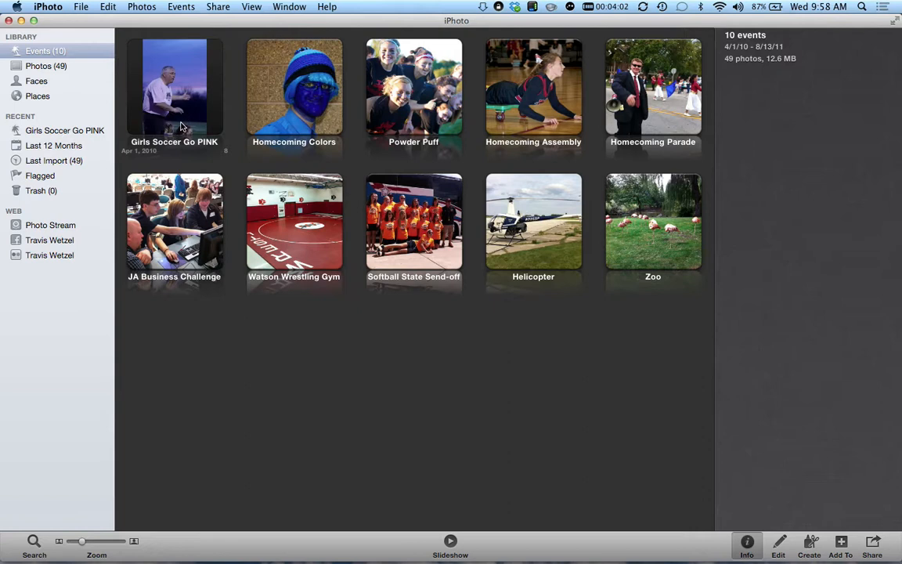
double_click(180, 128)
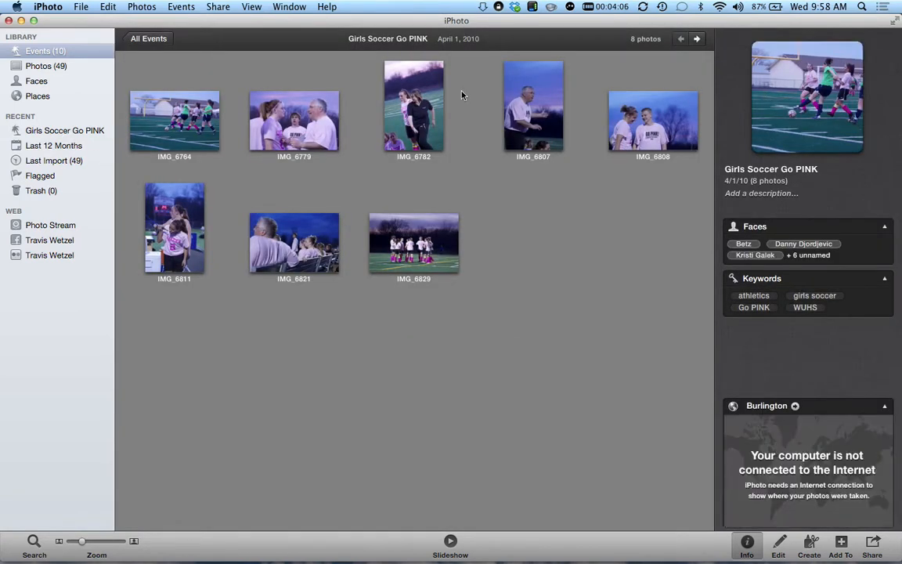
left_click(288, 127)
left_click(288, 117)
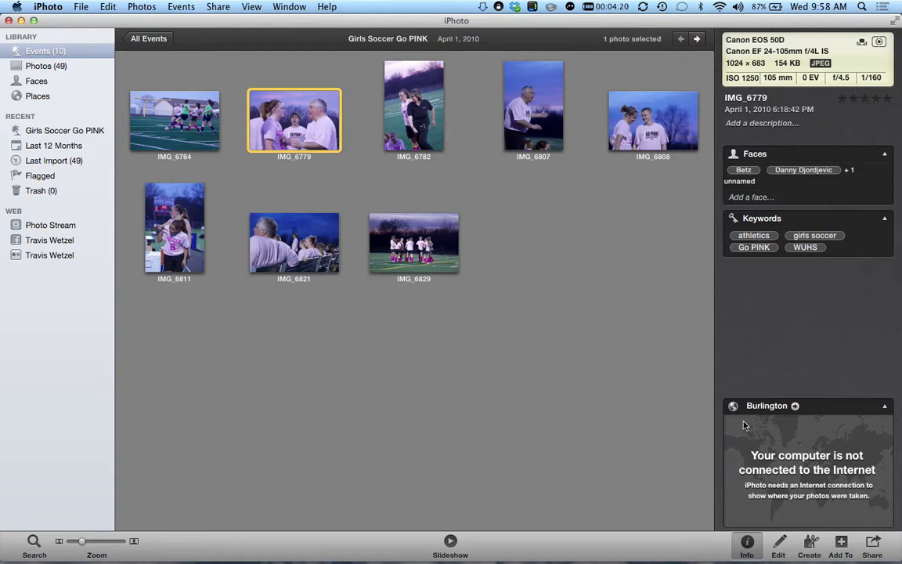
- Go back to All Events and reopen the Girls Soccer Go PINK event
mouse_move(818, 437)
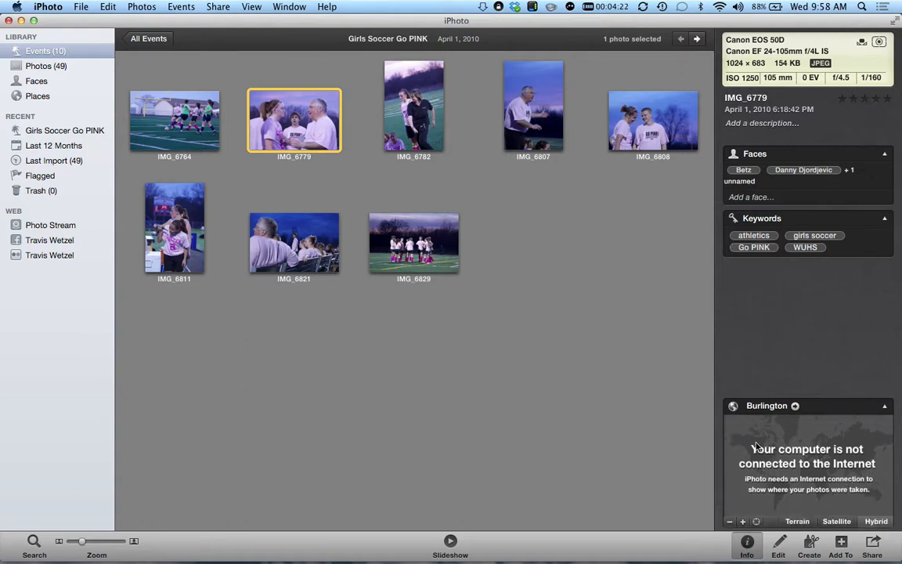
left_click(148, 41)
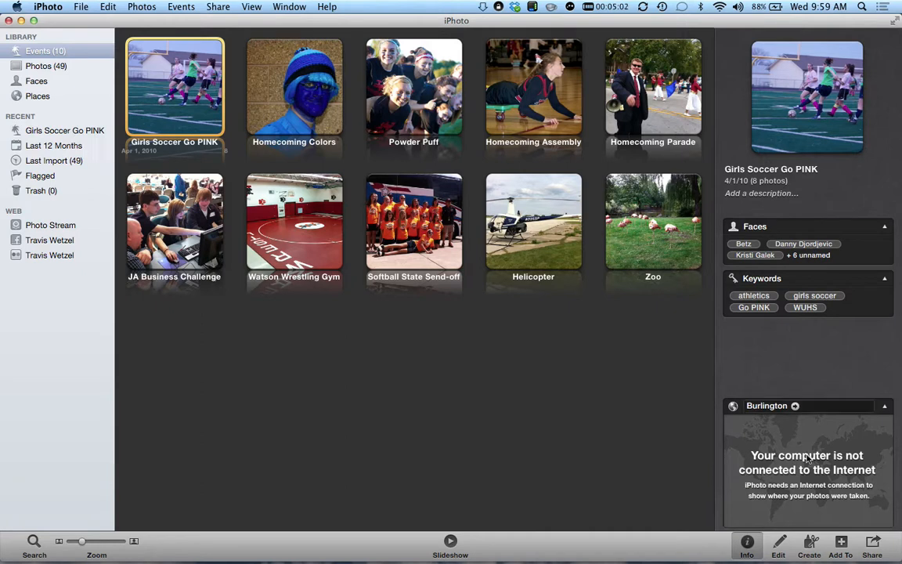
mouse_move(807, 468)
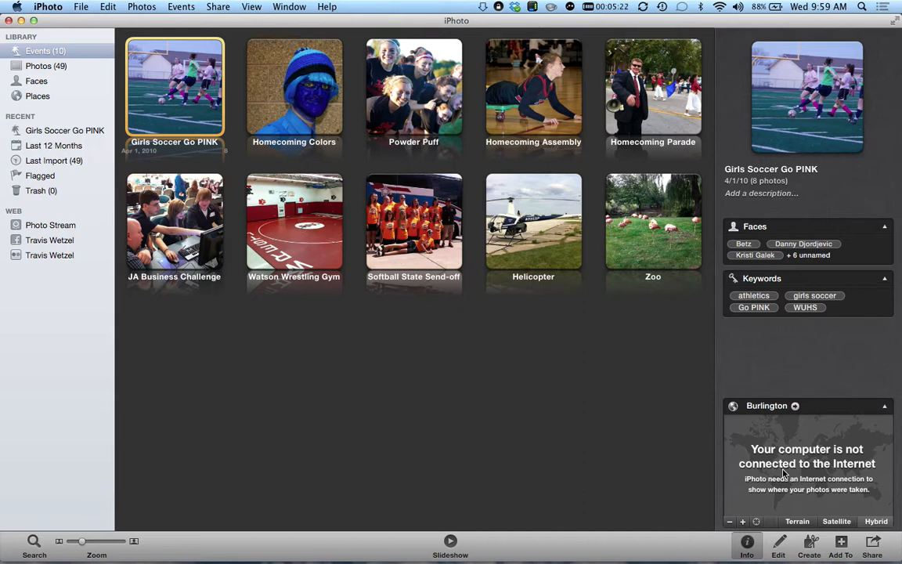
double_click(184, 83)
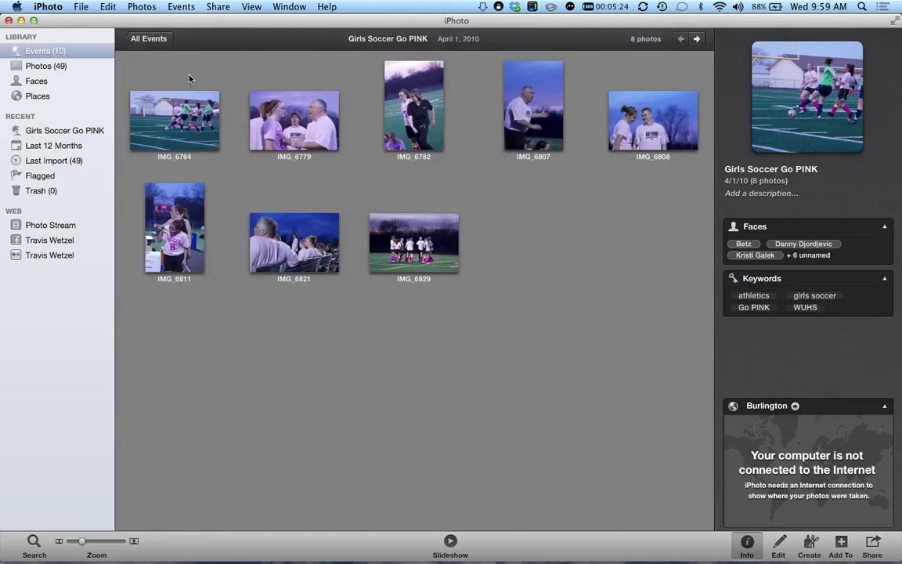
- Change IMG_6779's location from Burlington to Wilmot High School via 'Wilmot Union', then select all eight photos
left_click(291, 119)
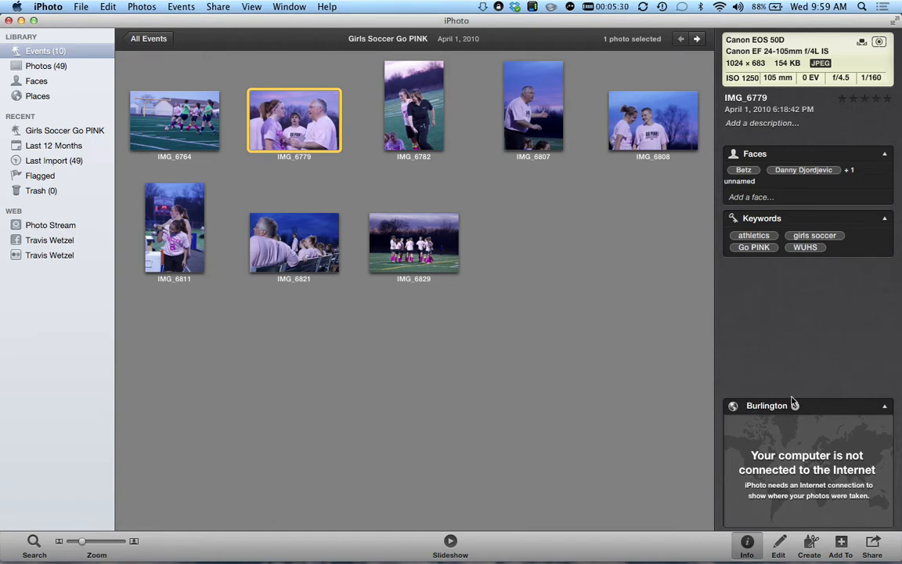
mouse_move(760, 520)
left_click(727, 404)
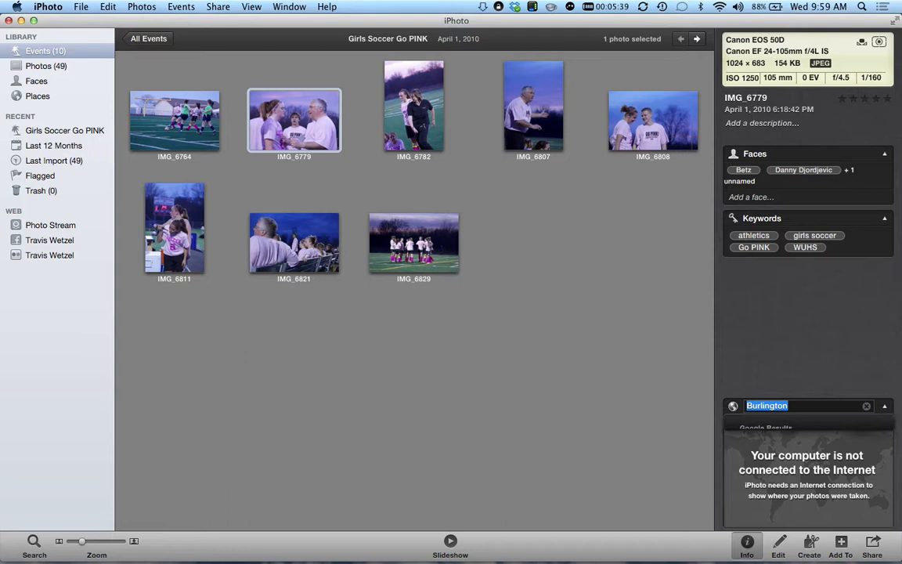
type("Wilmot")
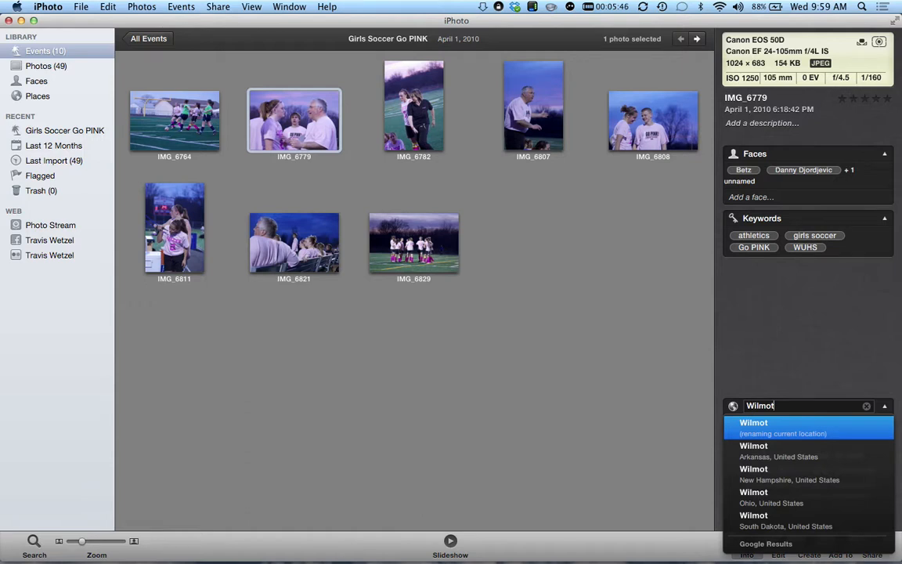
type(" Union")
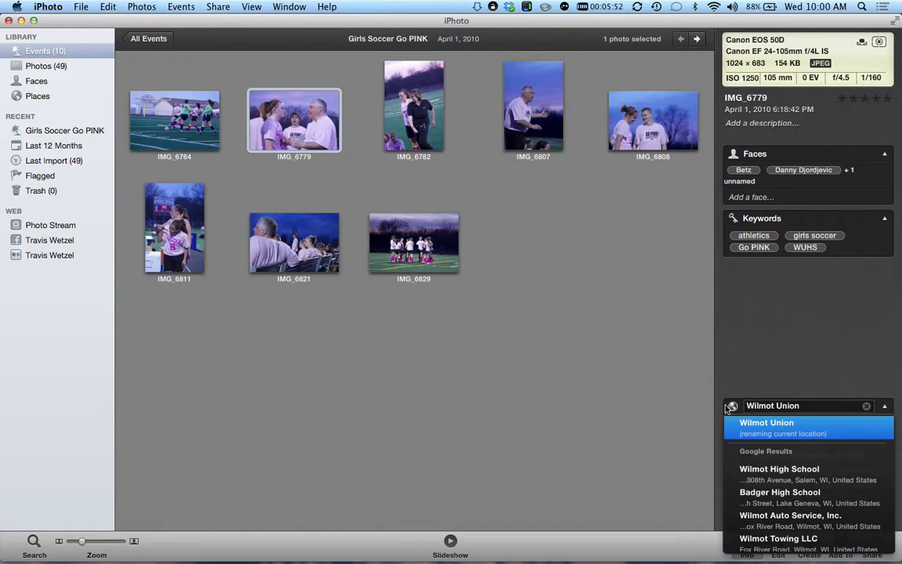
left_click(783, 471)
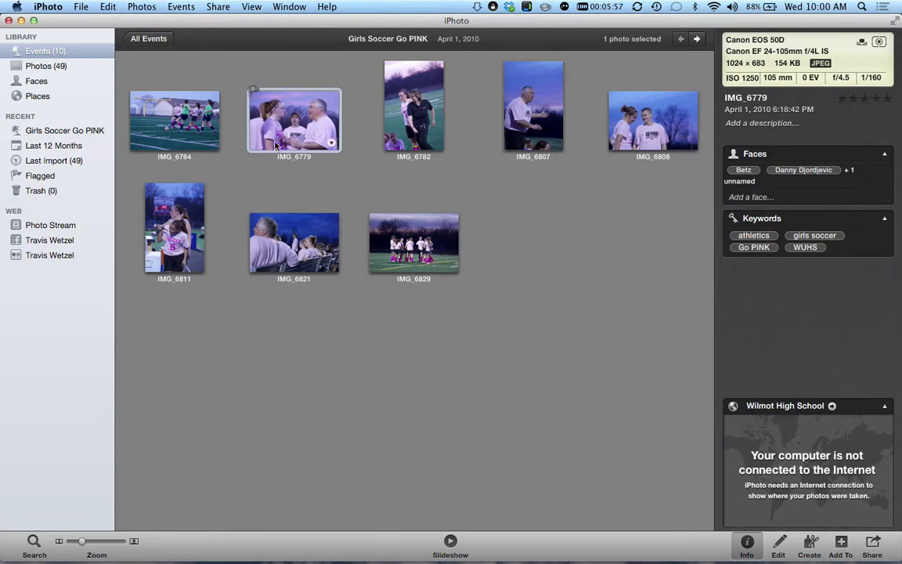
key("super+a")
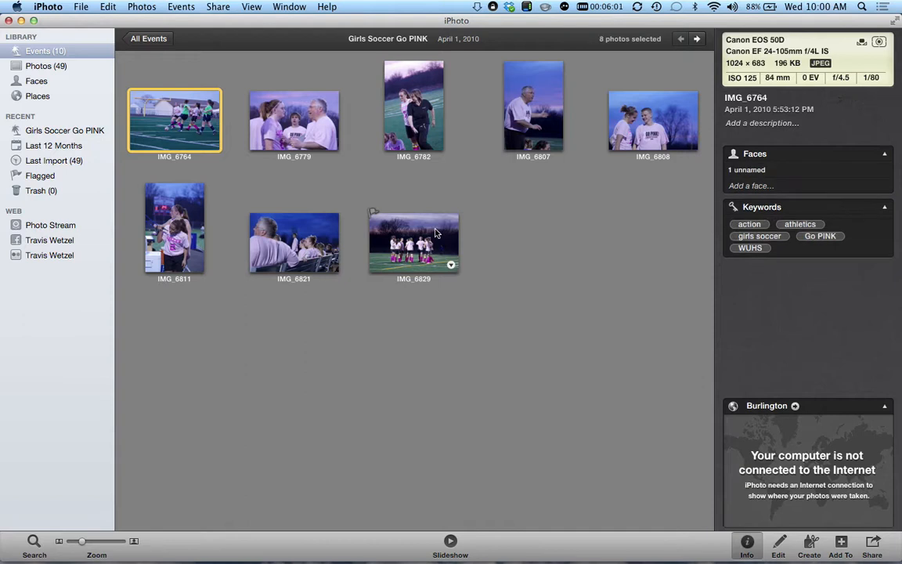
- From All Events, change the Girls Soccer Go PINK event's location from Burlington to Wilmot High School
left_click(151, 41)
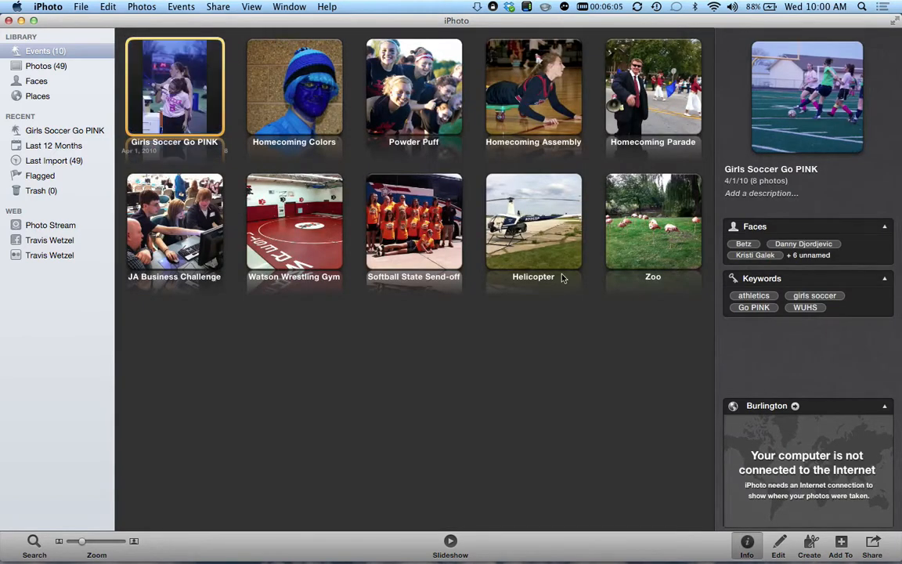
left_click(766, 405)
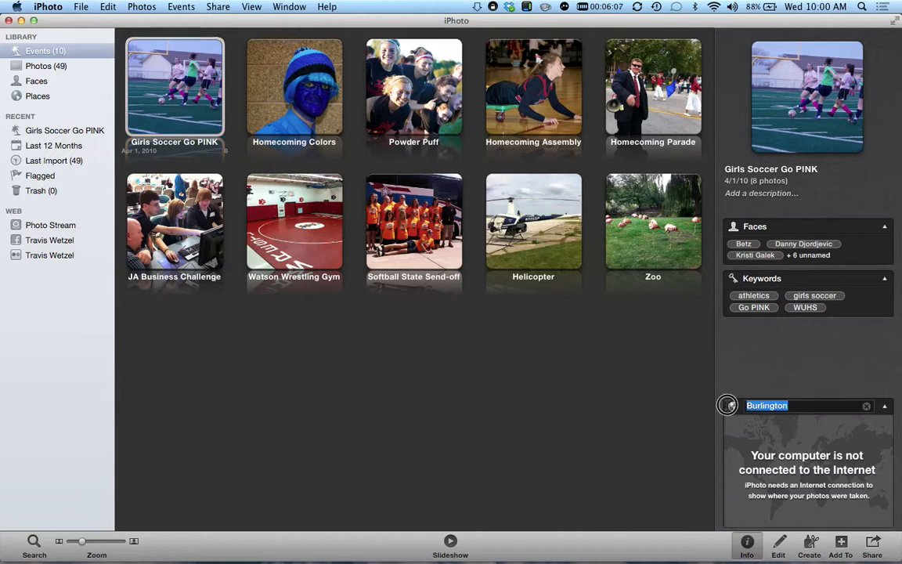
type("Wilmot")
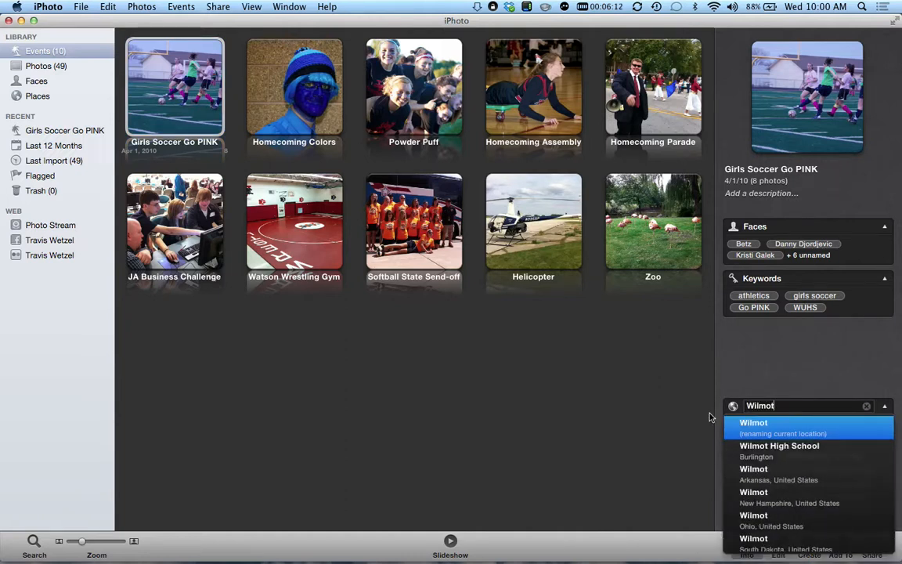
type(" Union")
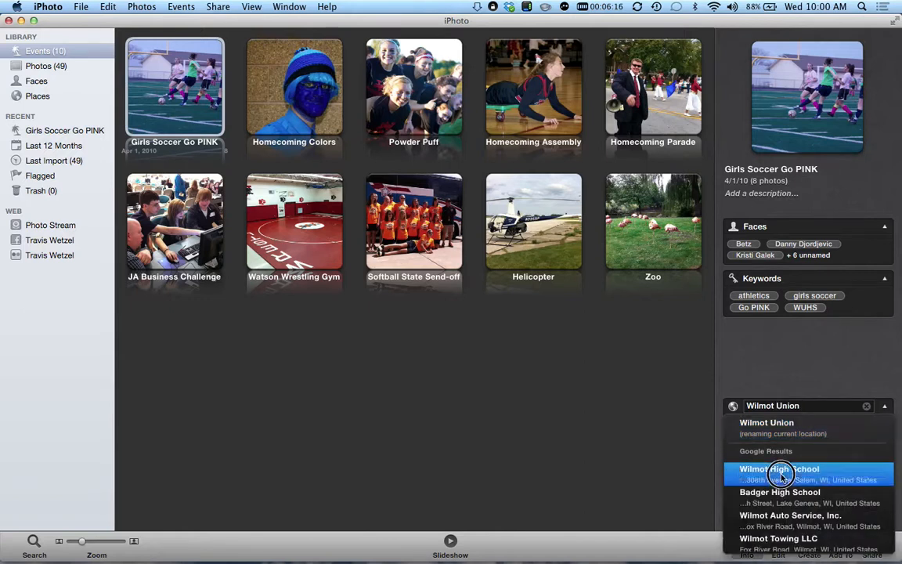
left_click(780, 471)
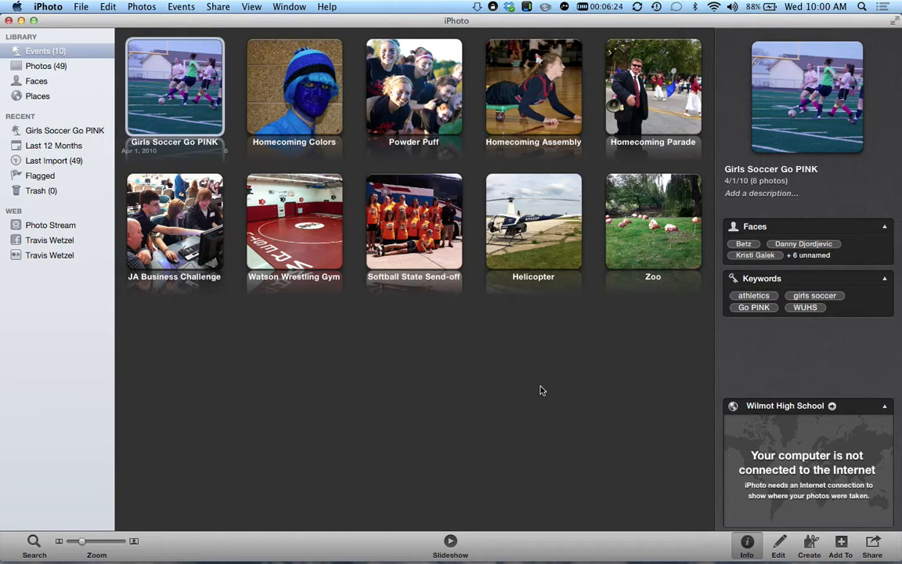
left_click(422, 86)
left_click(522, 113)
left_click(622, 110)
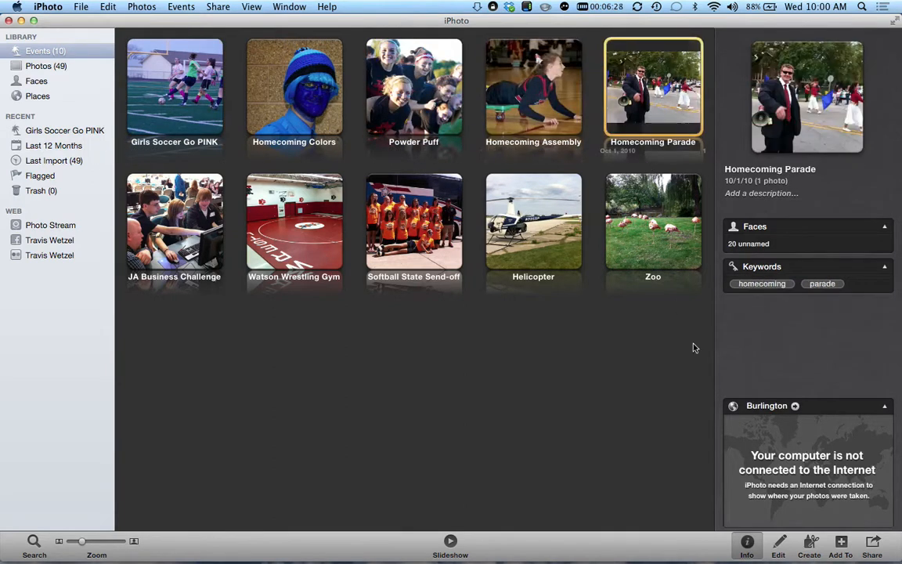
left_click(530, 213)
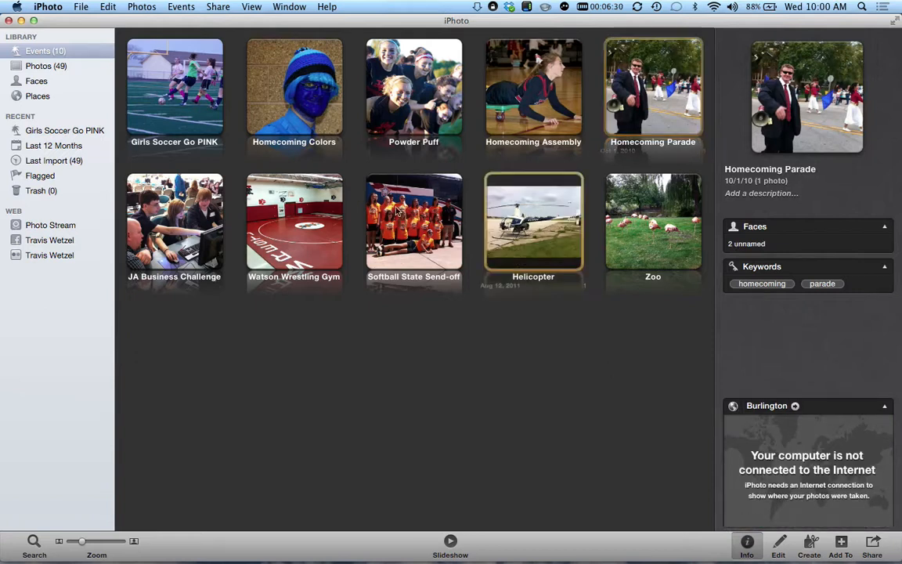
left_click(666, 212)
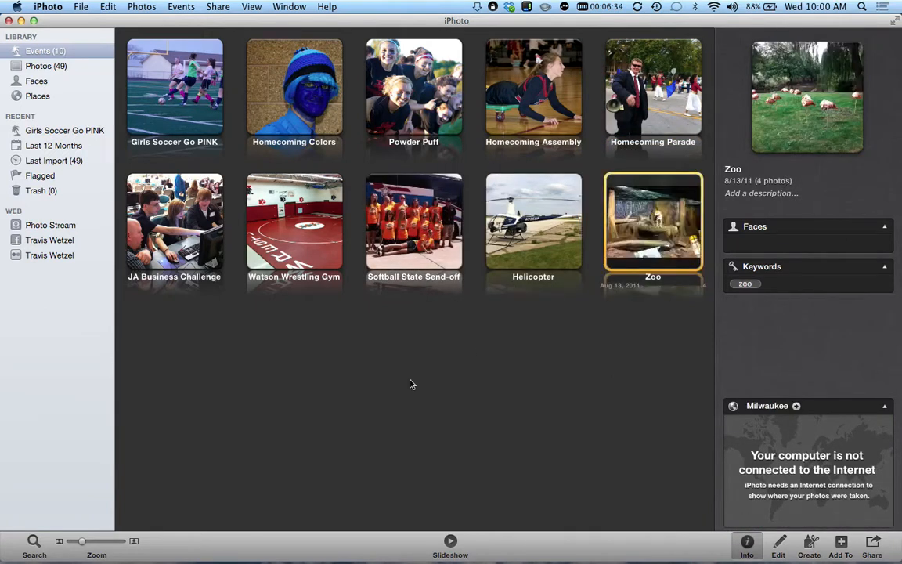
left_click(163, 99)
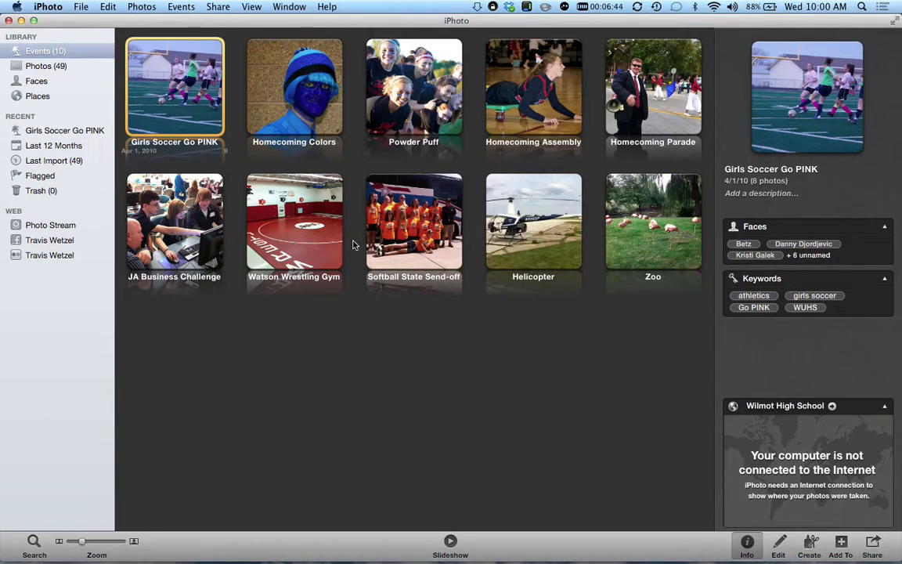
key("super+Tab")
key("super+Tab")
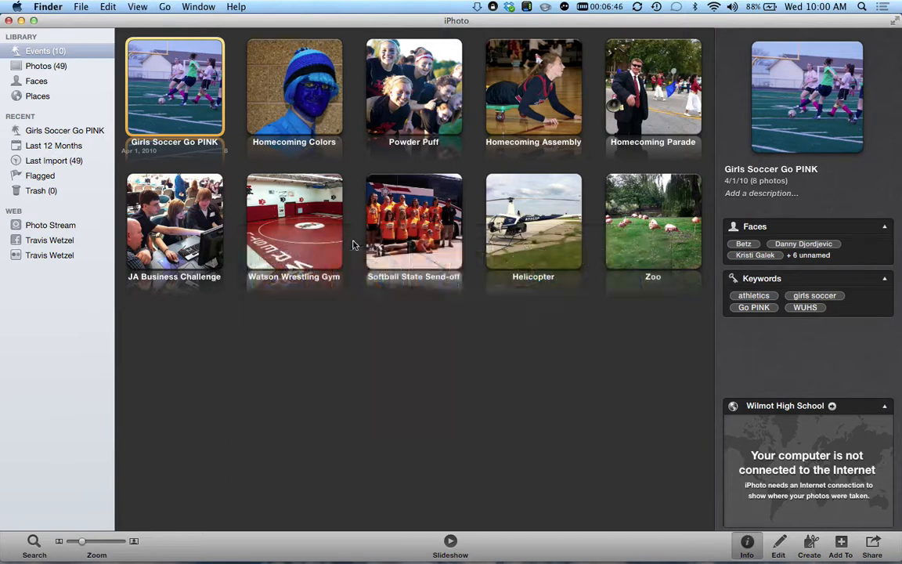
left_click(175, 24)
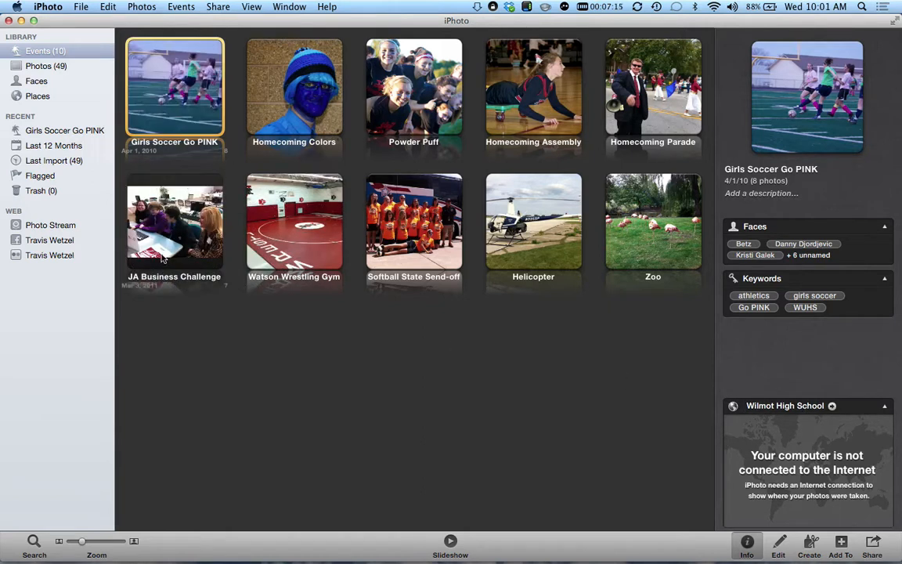
- Open the JA Business Challenge event and view its first photo, IMG_0295, full size
double_click(145, 224)
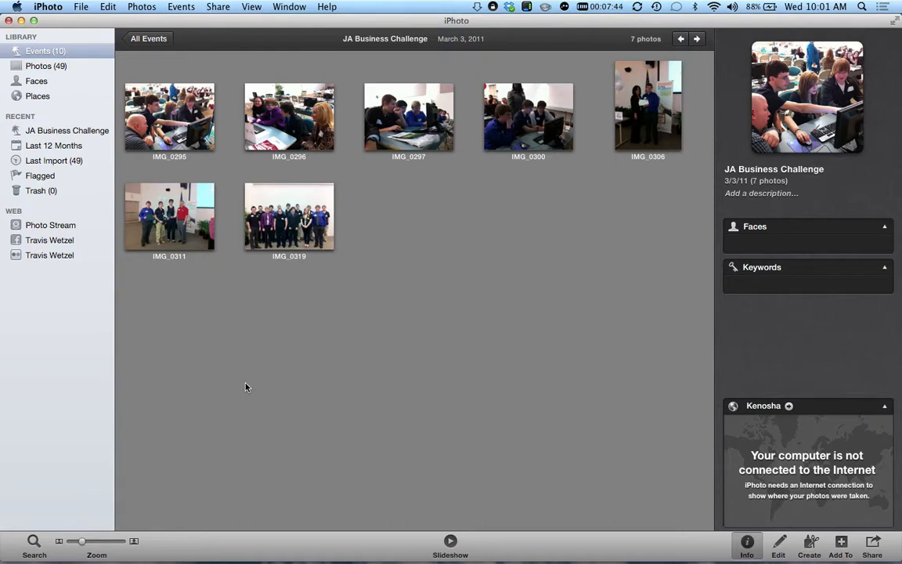
left_click(195, 114)
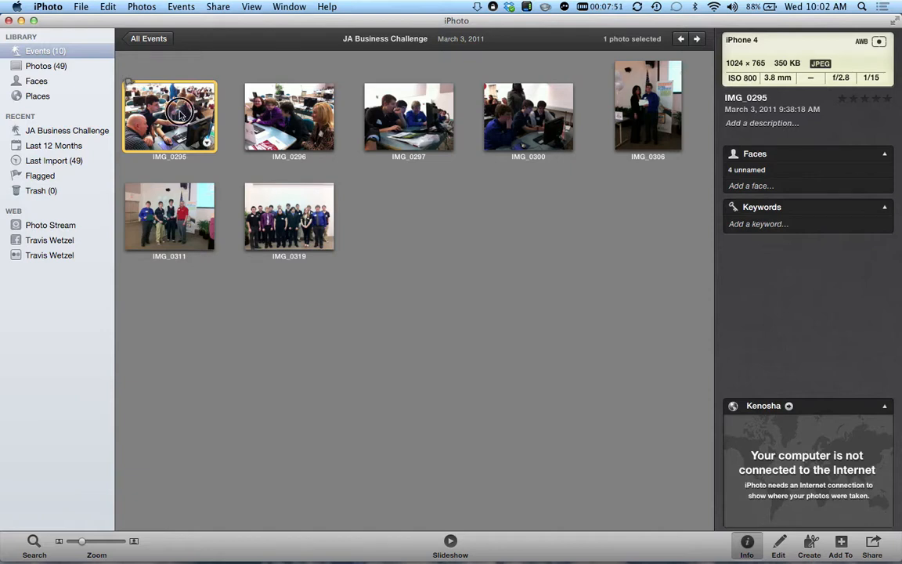
double_click(187, 113)
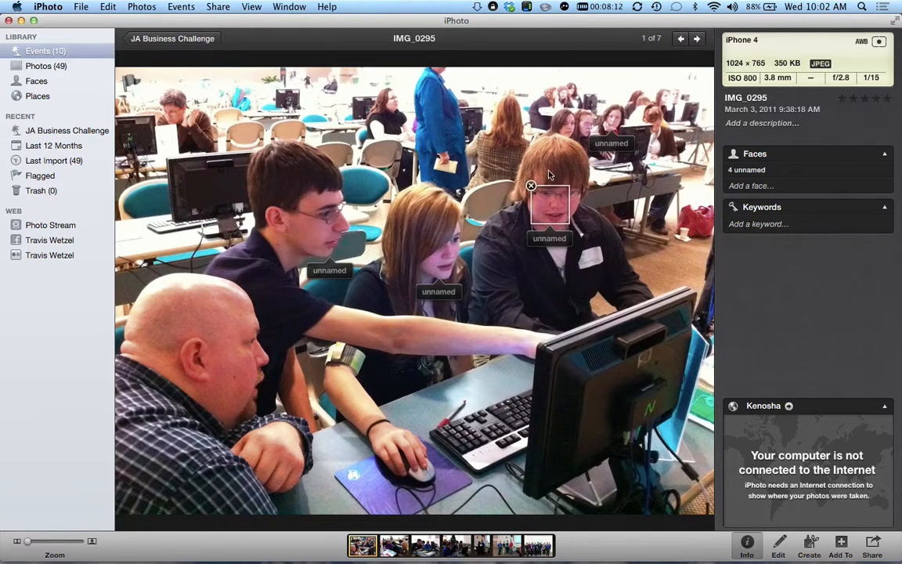
- Tag the left boy's and the girl's faces in IMG_0295 with their names
left_click(337, 273)
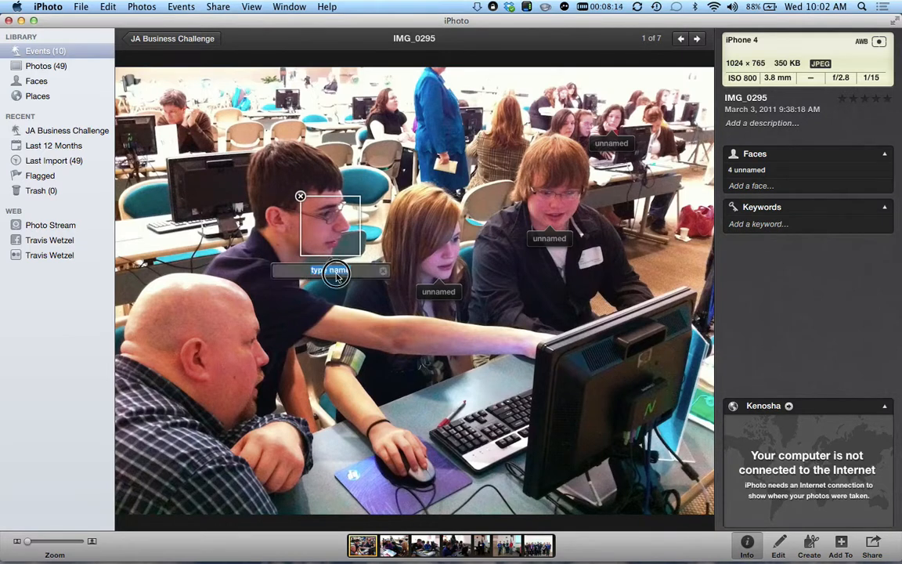
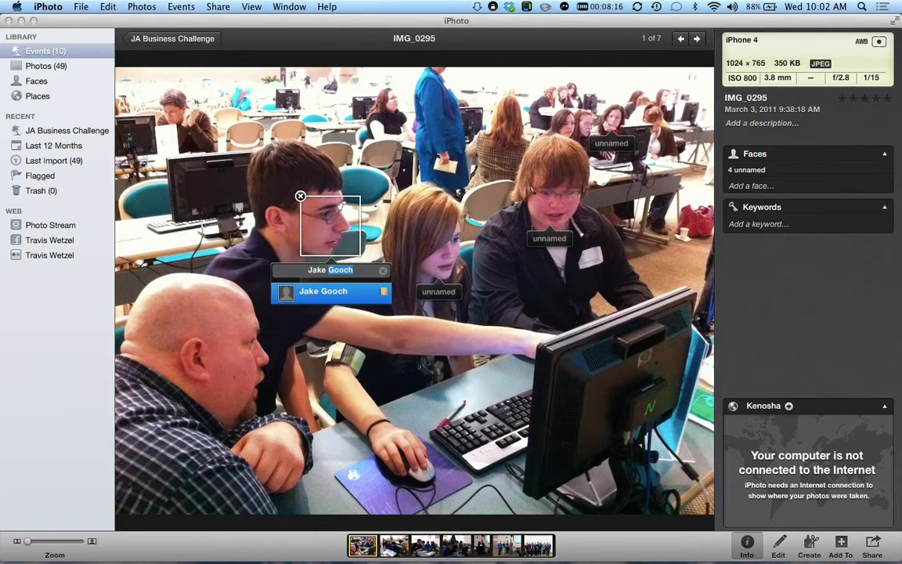
key("Return")
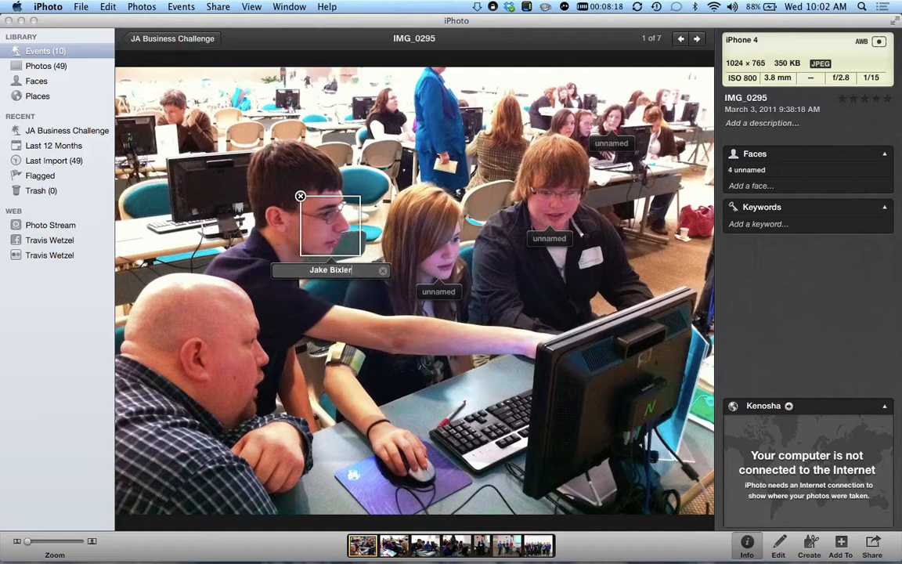
left_click(439, 292)
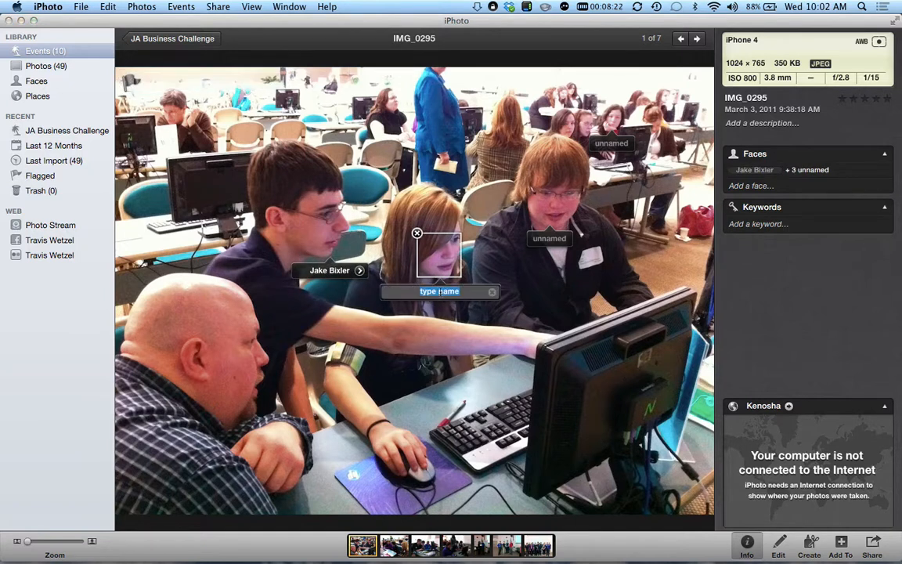
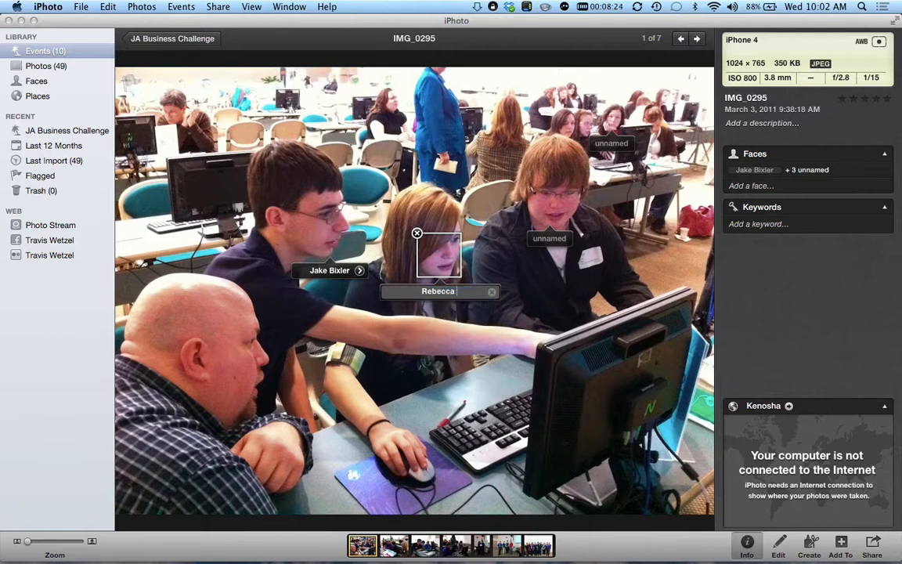
key("Return")
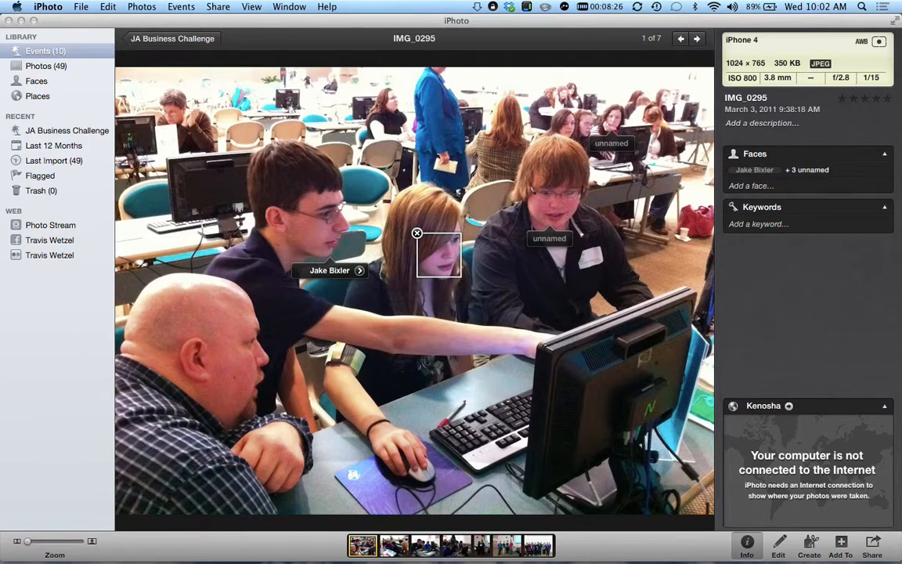
- Tag the right boy's face with his name and delete the unnamed background face tag
left_click(548, 238)
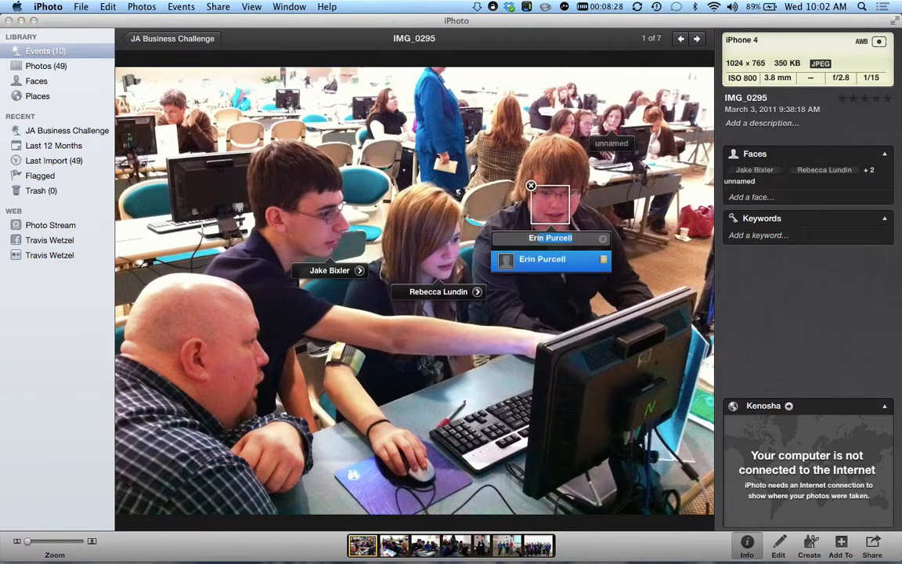
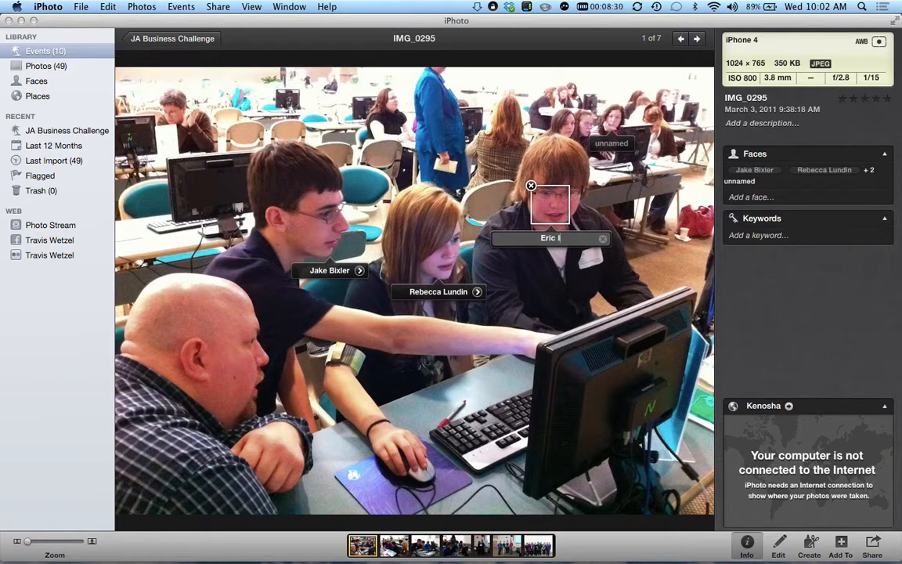
key("Return")
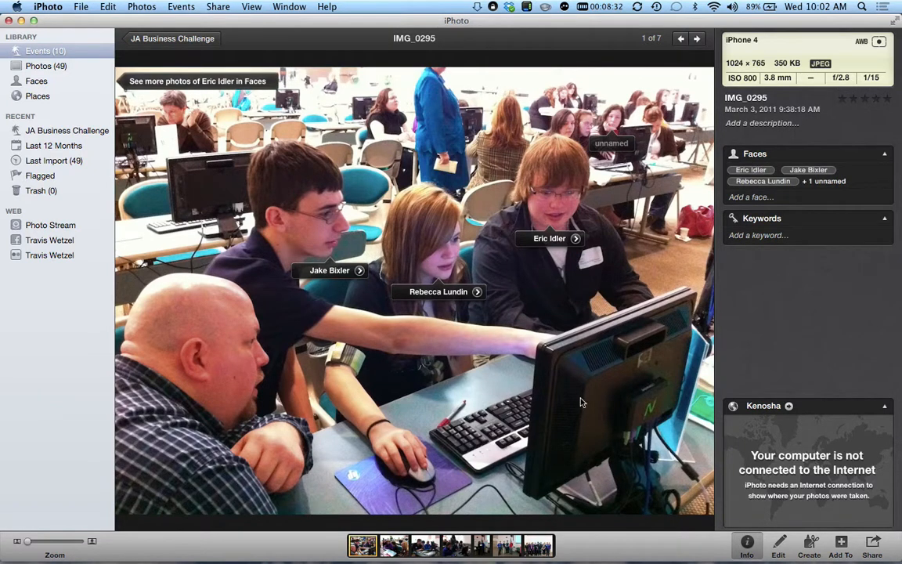
left_click(602, 113)
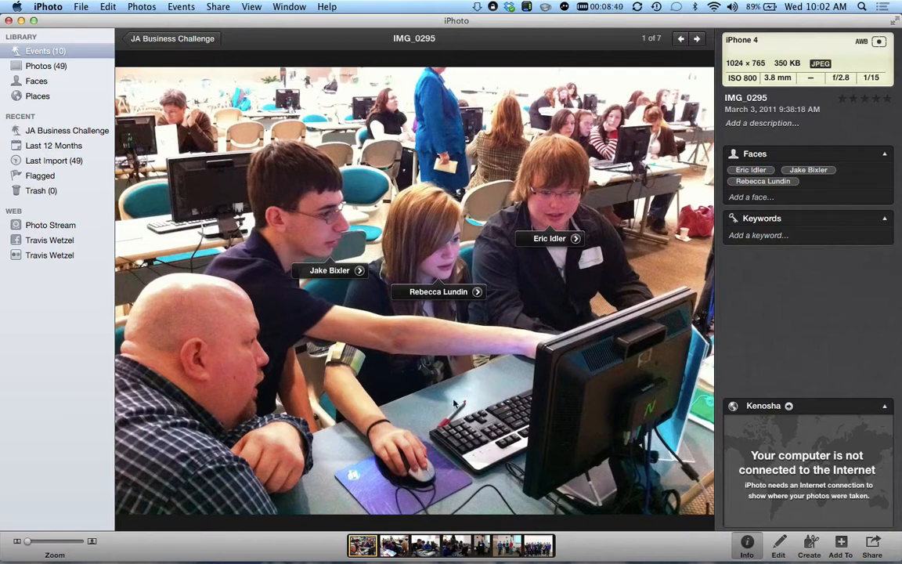
left_click(779, 545)
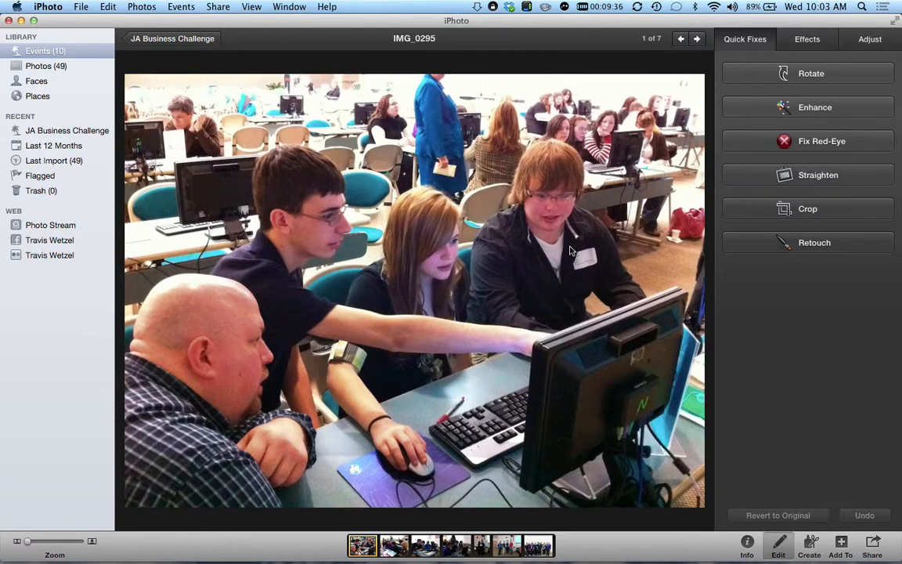
- Apply Quick Fixes Enhance to IMG_0295
left_click(771, 112)
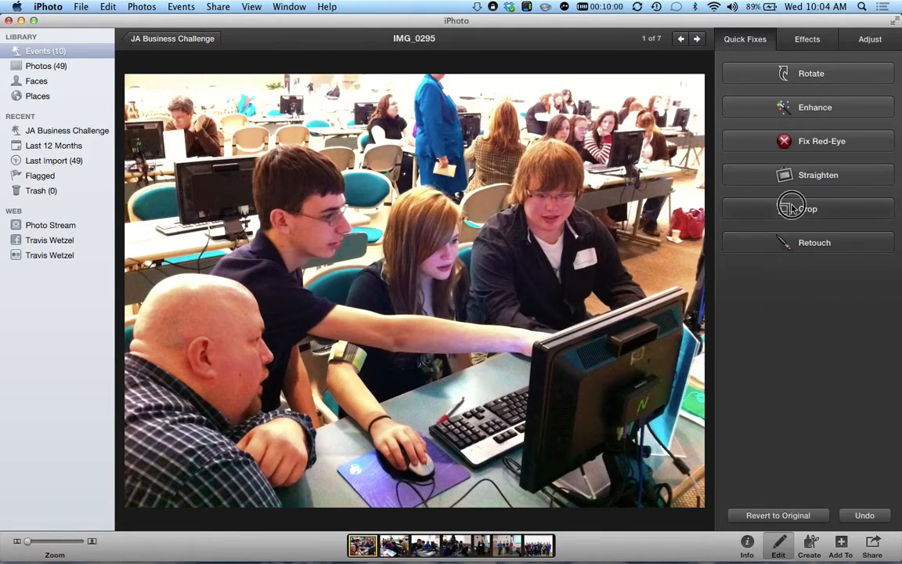
- Turn on Crop with Constrain ticked and the ratio kept at 1024 × 765 (Original)
left_click(744, 217)
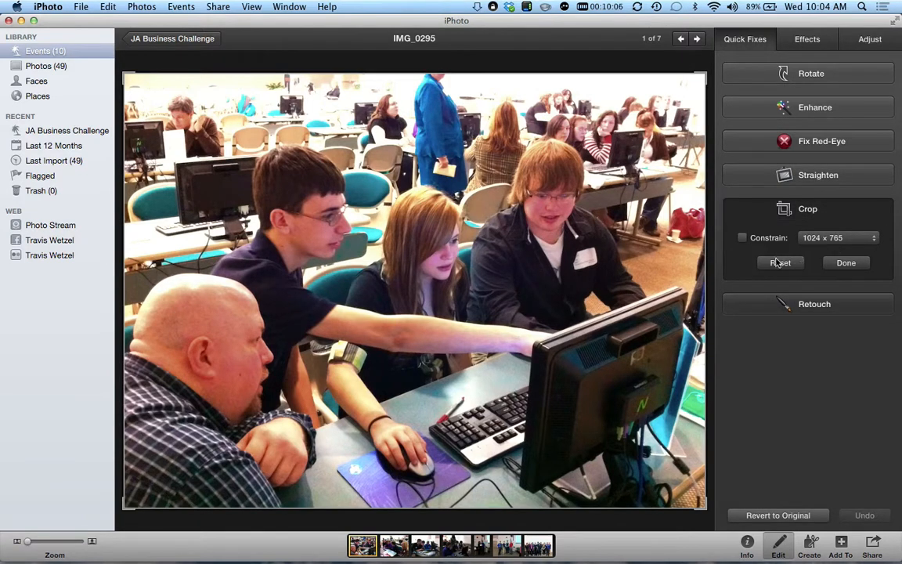
left_click(743, 238)
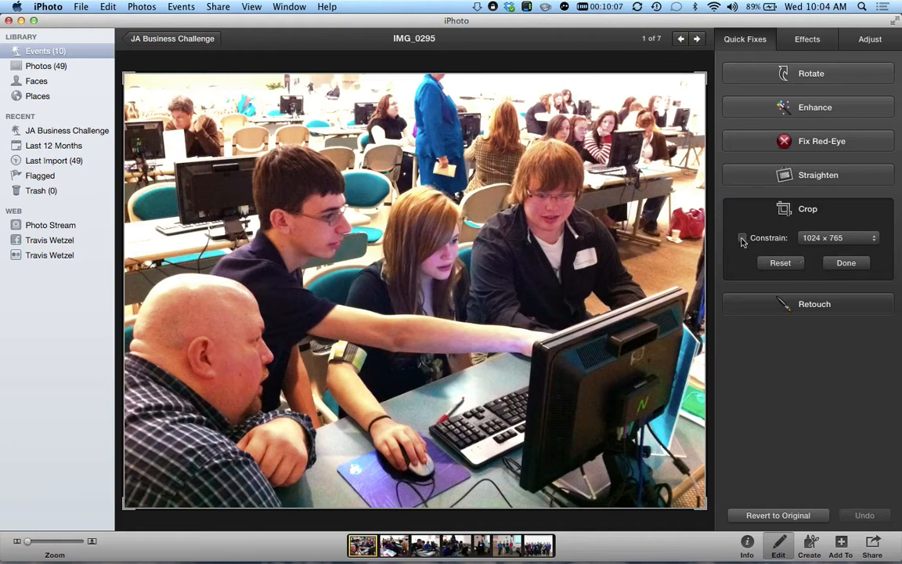
left_click(833, 237)
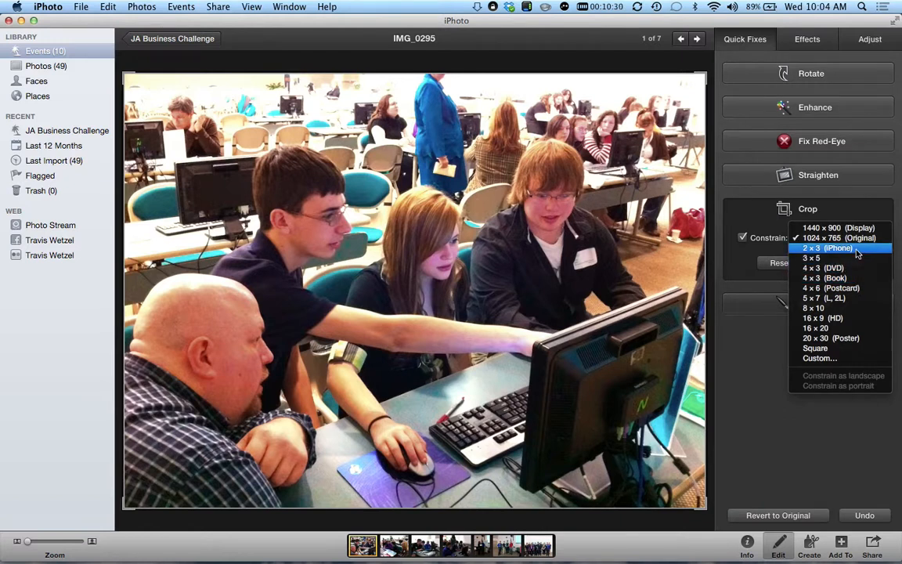
left_click(765, 332)
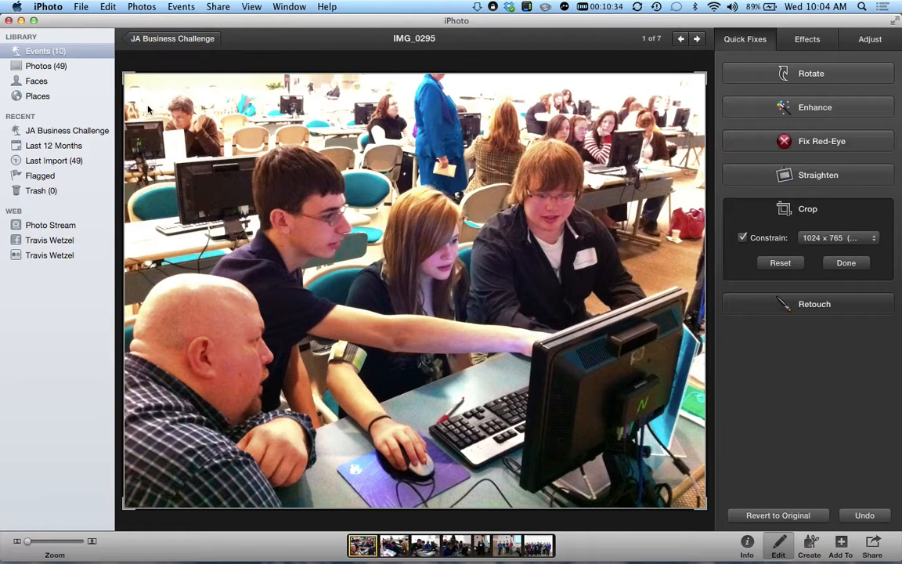
- Shrink the crop from its top-left corner and position it tightly around the students
left_click_drag(121, 73, 194, 194)
left_click_drag(376, 238, 359, 233)
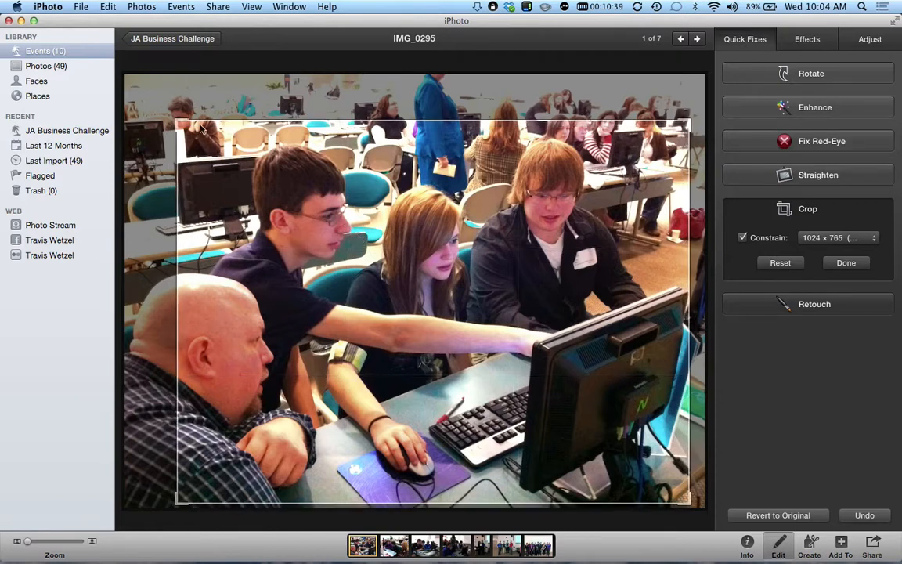
left_click_drag(177, 117, 192, 136)
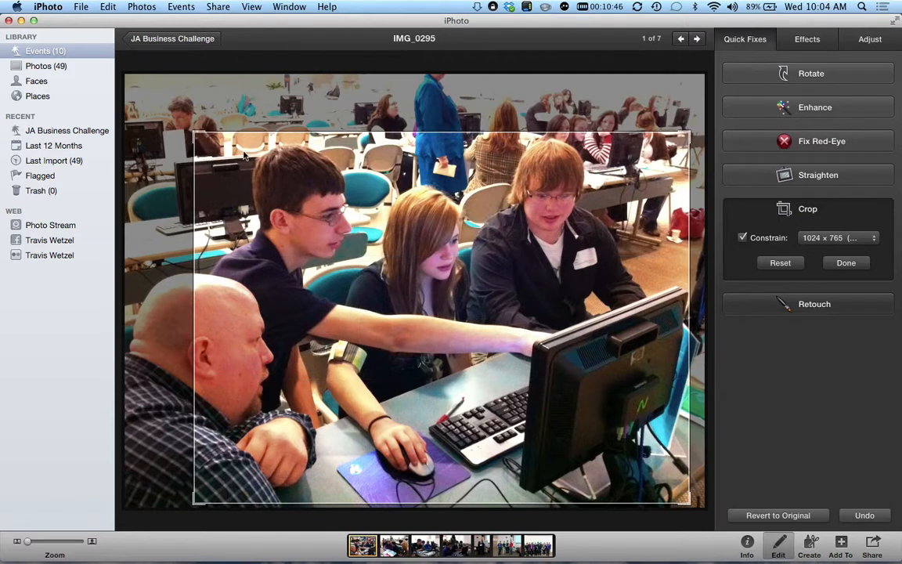
mouse_move(176, 123)
left_mouse_down()
mouse_move(188, 129)
mouse_move(176, 140)
left_mouse_up()
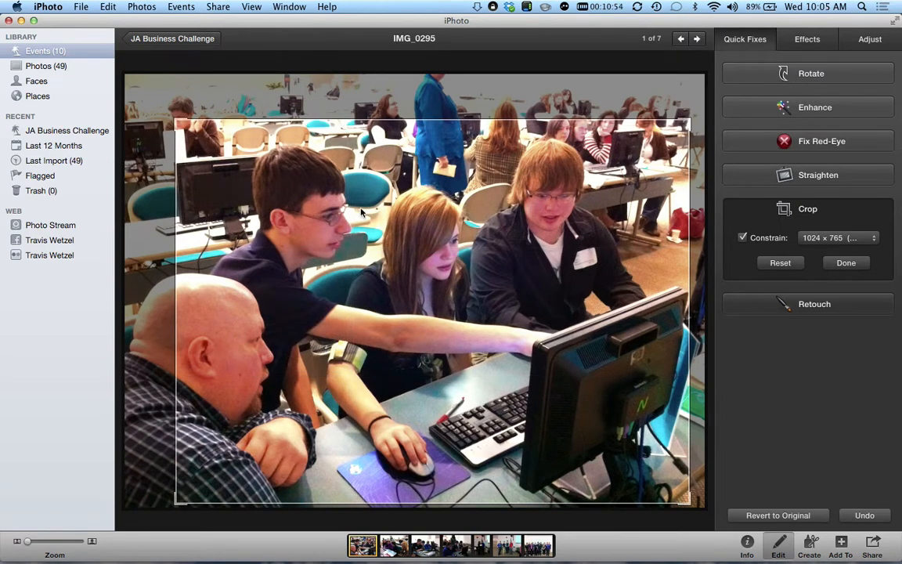
left_click_drag(359, 219, 354, 221)
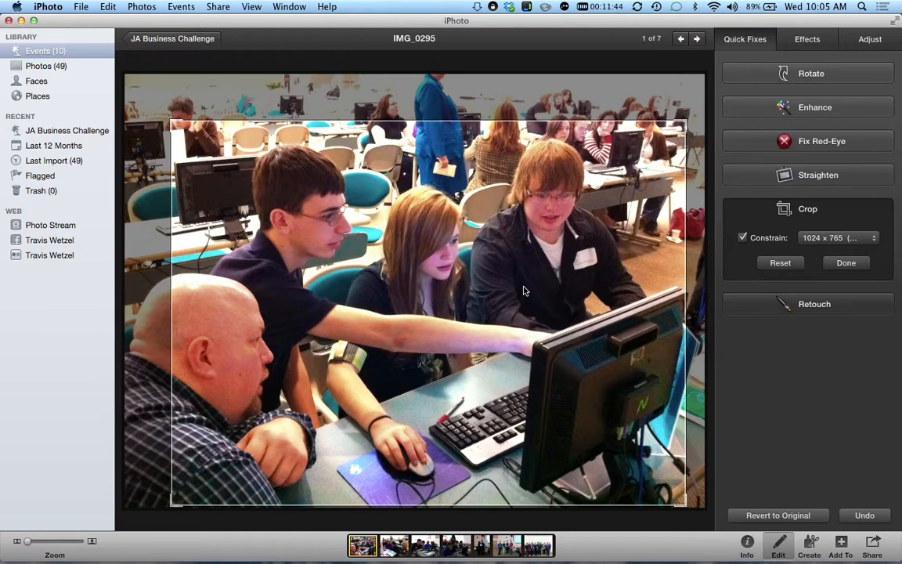
left_click_drag(440, 258, 454, 266)
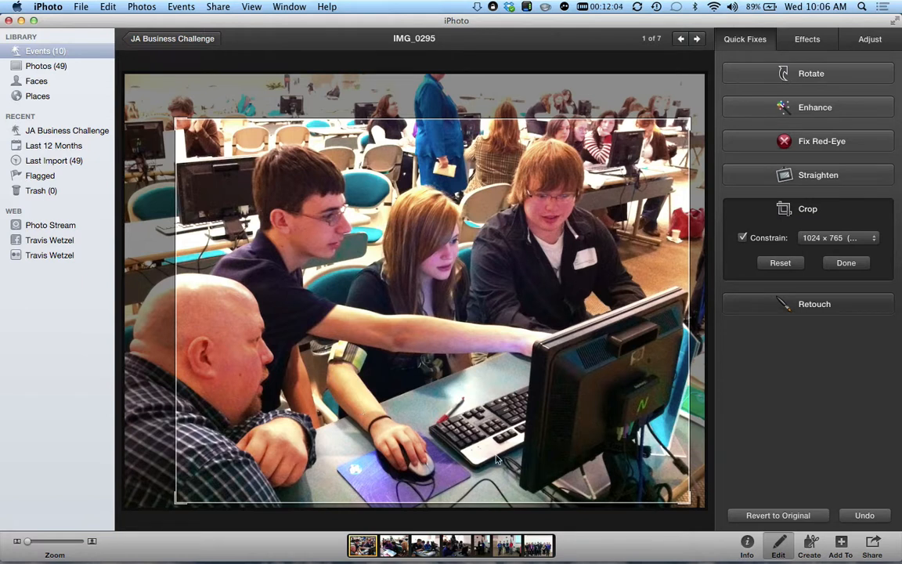
- Reposition IMG_0295's crop tightly around the four people at the computer and apply it
left_click(441, 407)
left_click_drag(441, 407, 446, 404)
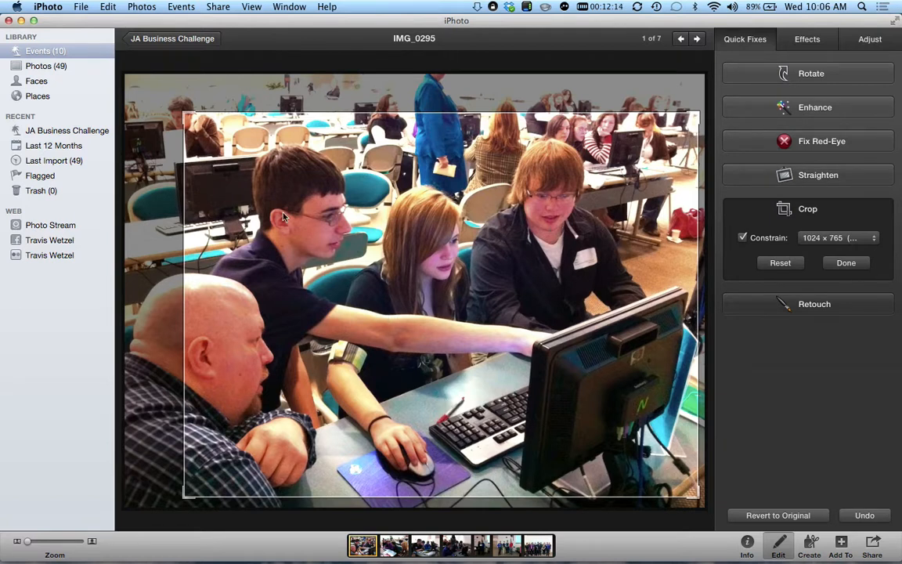
left_click_drag(412, 266, 412, 247)
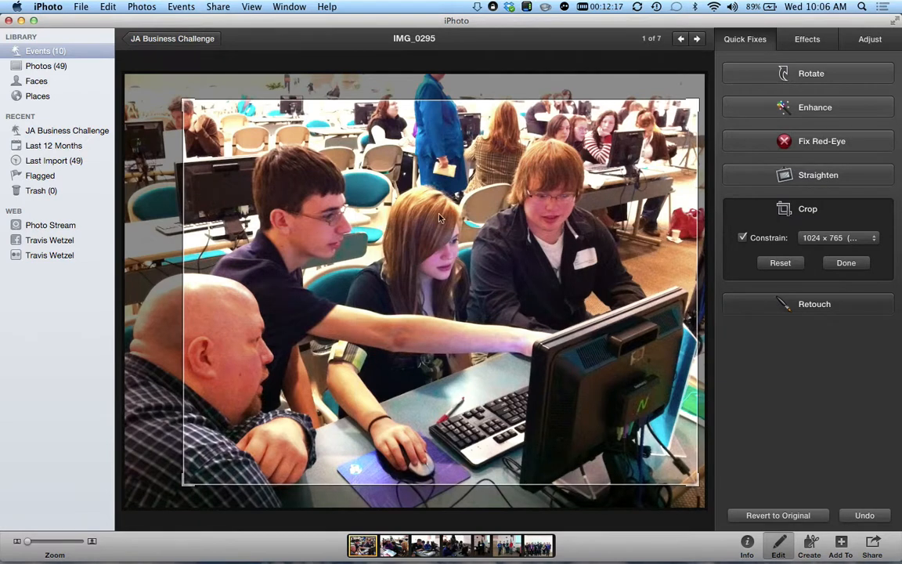
mouse_move(505, 294)
left_mouse_down()
mouse_move(495, 302)
mouse_move(496, 284)
mouse_move(492, 292)
left_mouse_up()
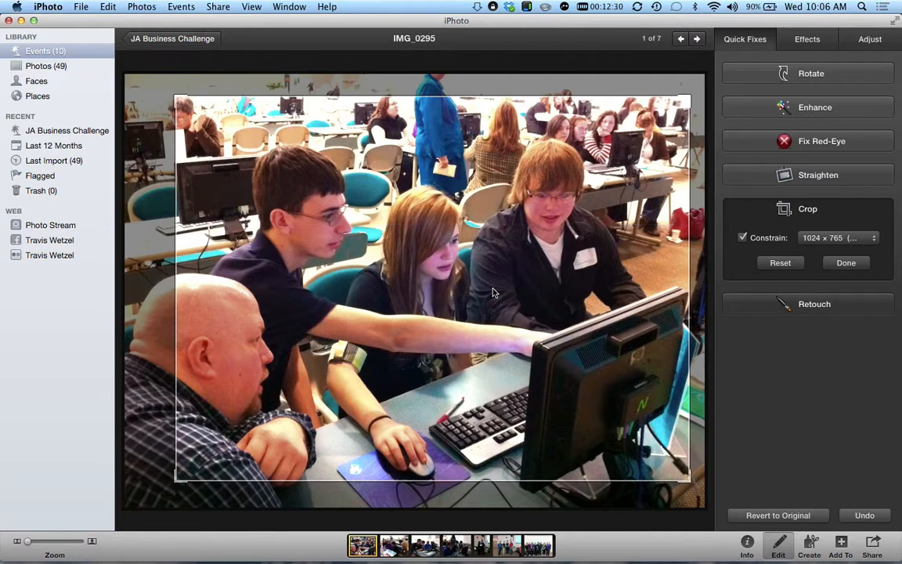
key("Return")
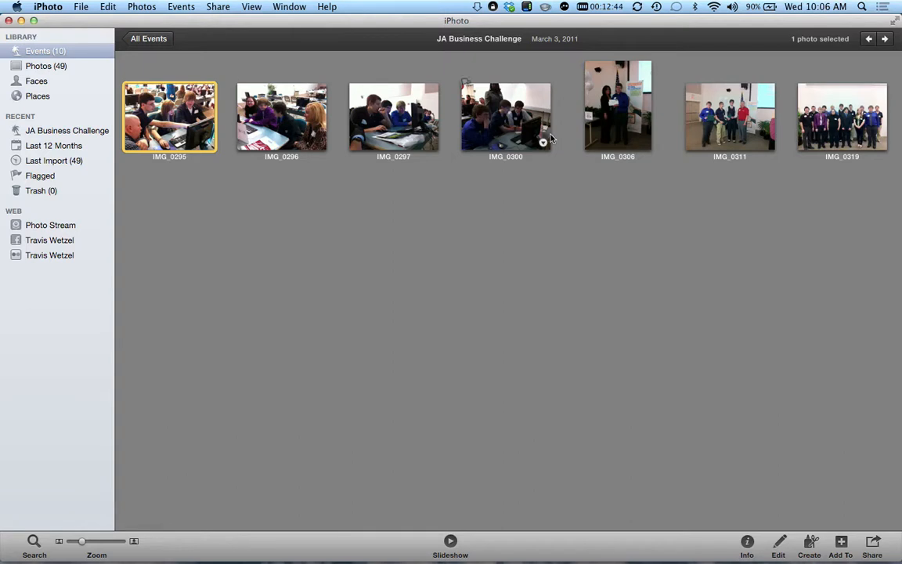
- Open IMG_0311 for editing and auto-enhance its brightness and colour with Enhance
double_click(728, 133)
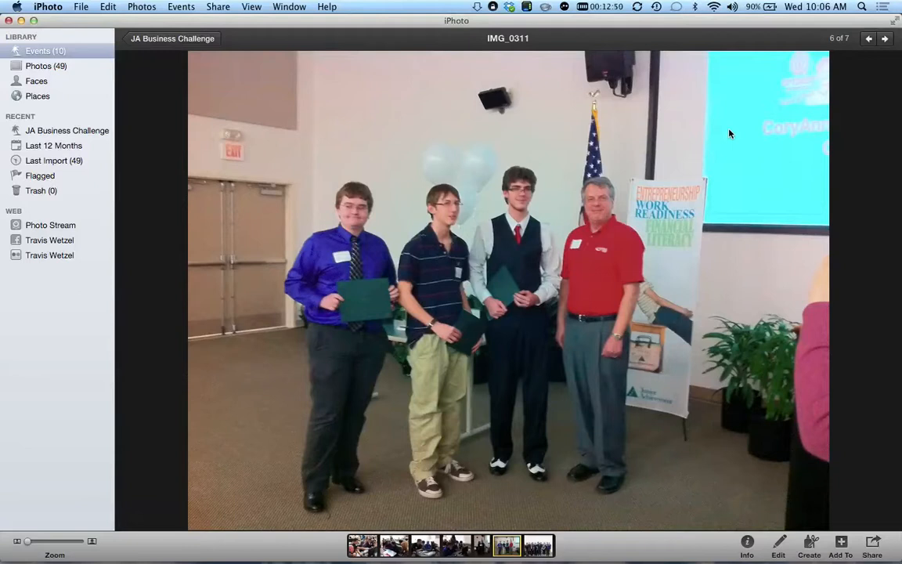
left_click(779, 548)
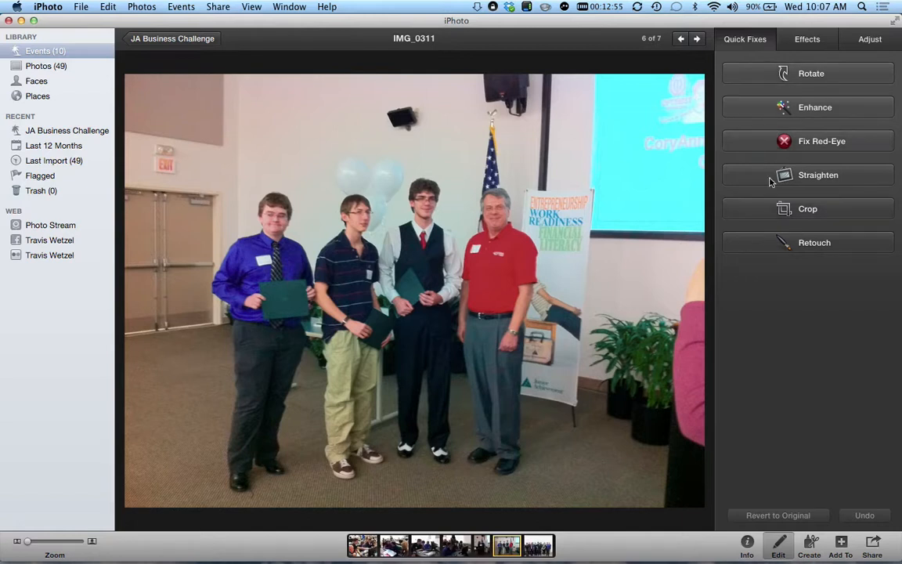
left_click(779, 110)
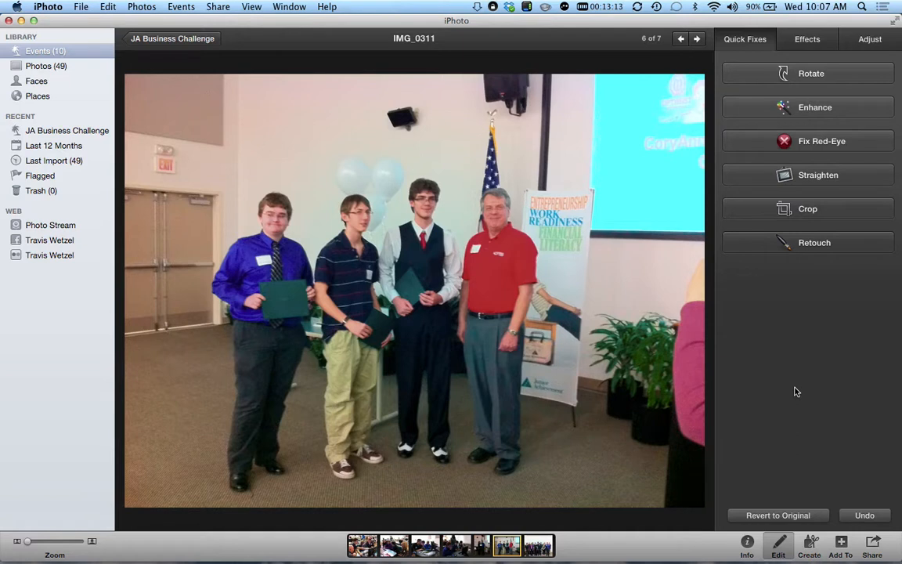
- Crop IMG_0311 closely around the four people holding certificates, then advance to IMG_0319
key("c")
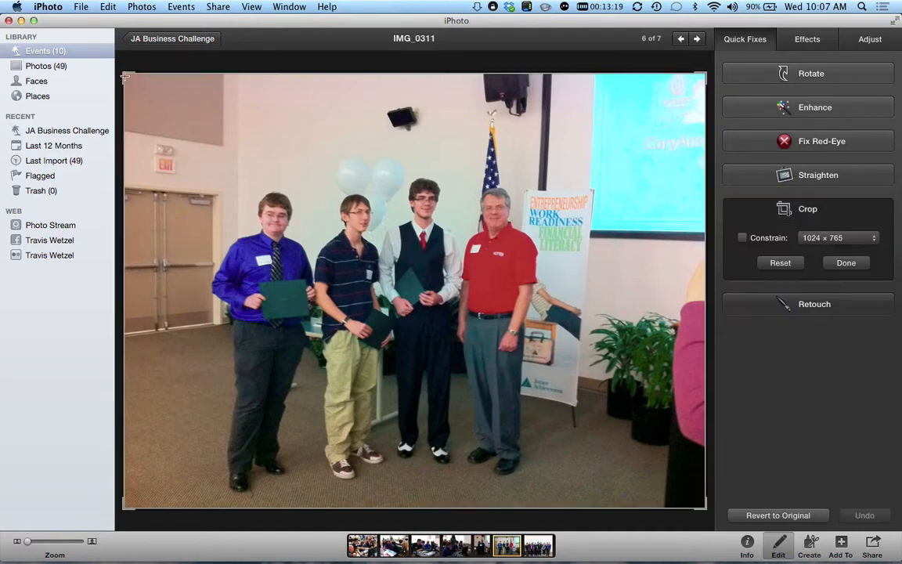
left_click_drag(127, 78, 246, 169)
left_click_drag(446, 272, 374, 282)
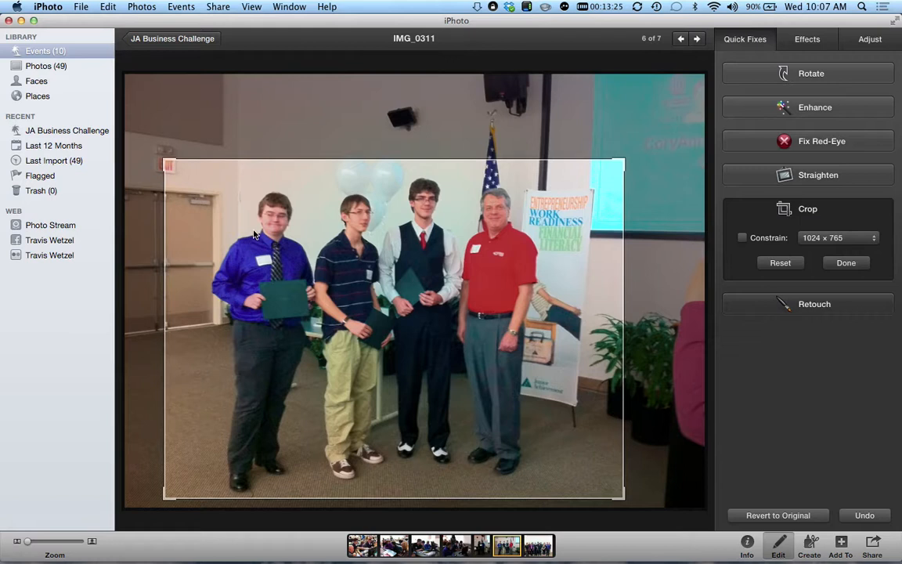
left_click_drag(353, 250, 352, 248)
key("Return")
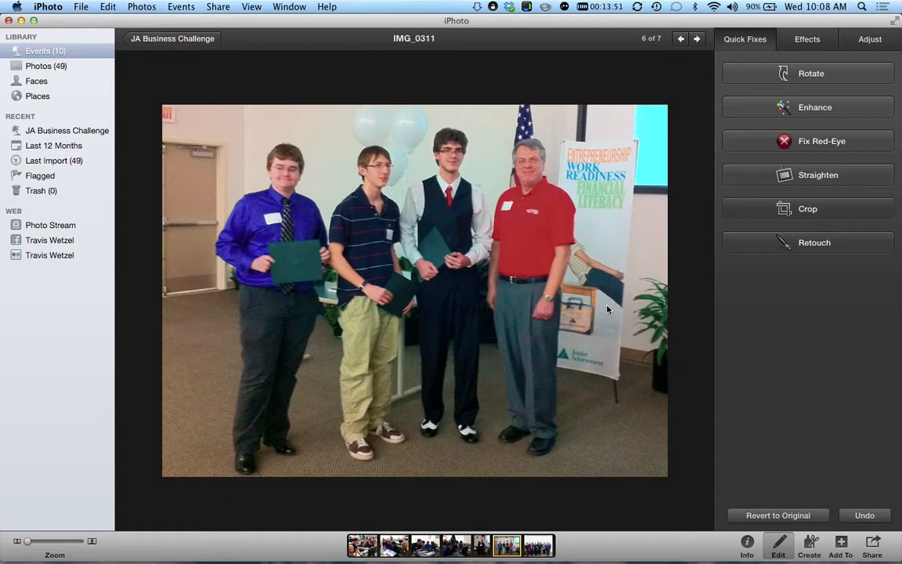
left_click(696, 39)
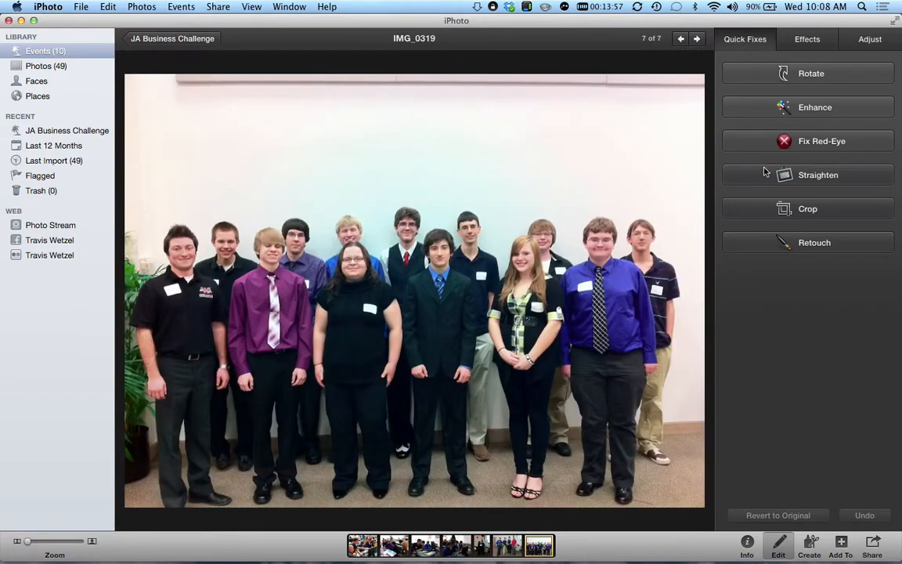
- Straighten IMG_0319 by 2.4° so the row of people sits level
left_click(782, 213)
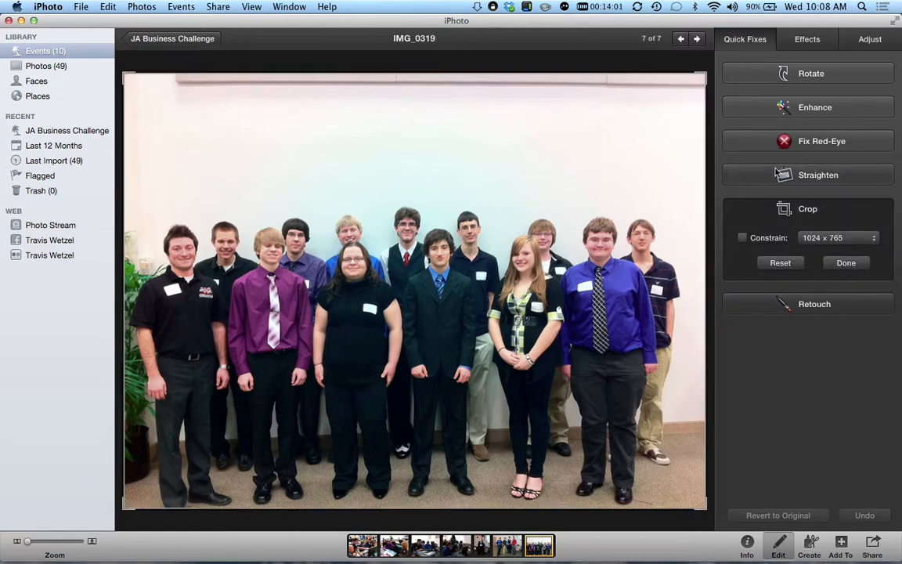
left_click(781, 174)
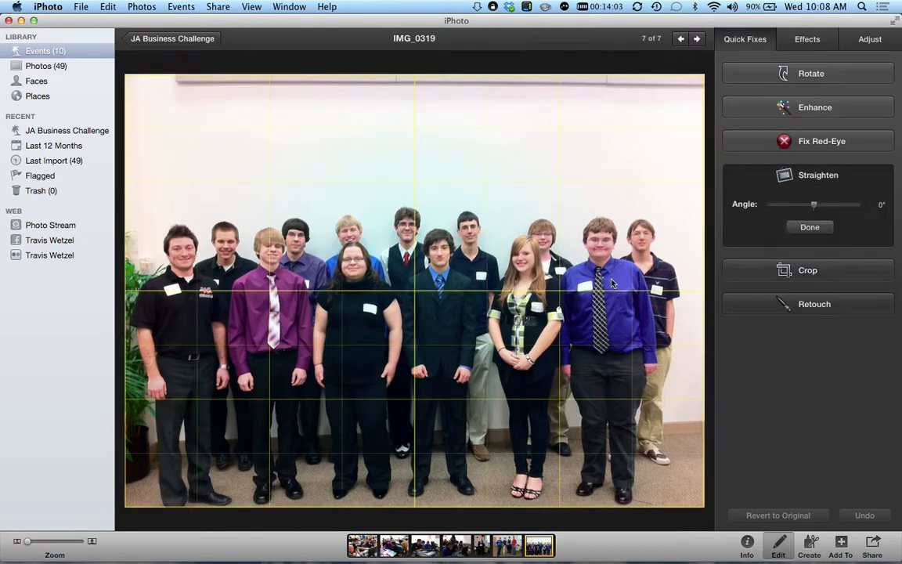
left_click_drag(623, 303, 620, 318)
left_click_drag(814, 205, 815, 207)
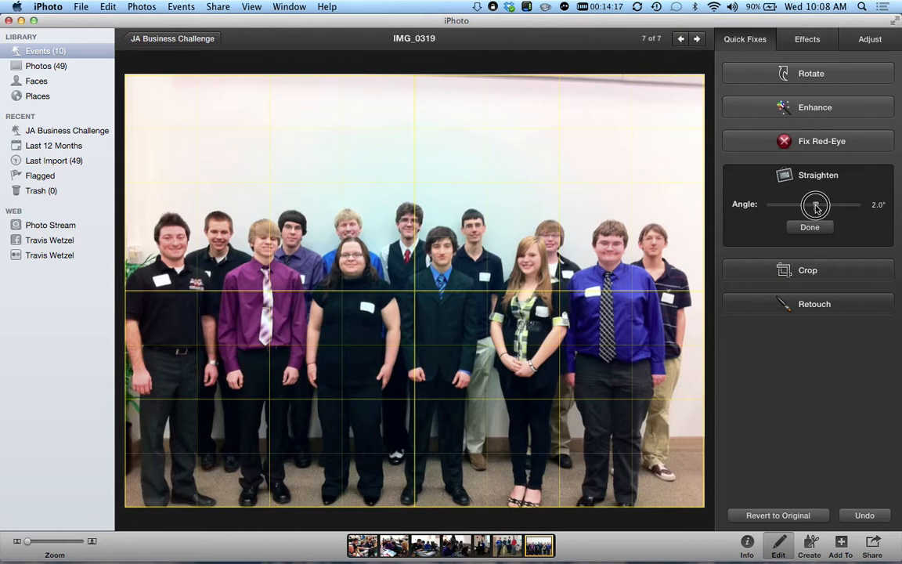
left_click_drag(815, 206, 817, 207)
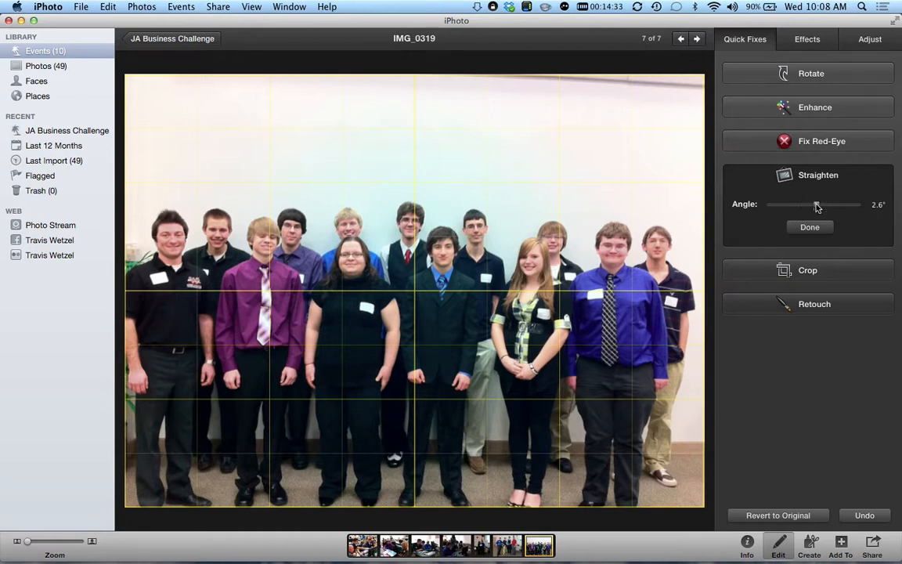
left_click(821, 227)
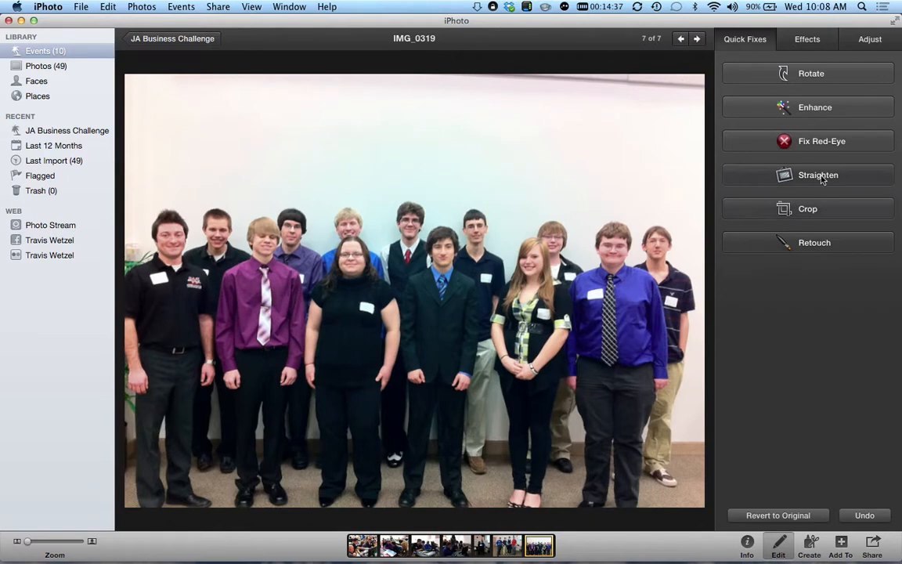
left_click(821, 178)
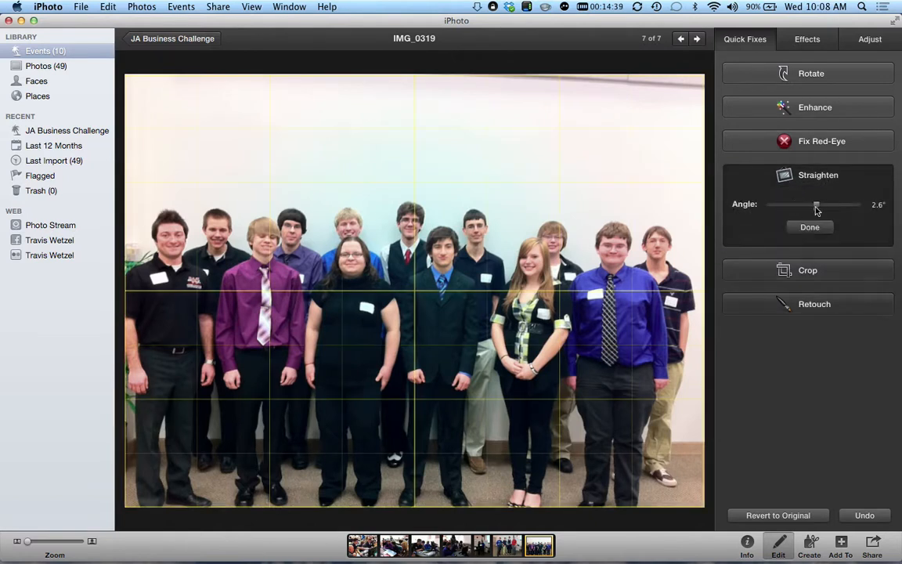
left_click_drag(815, 208, 815, 208)
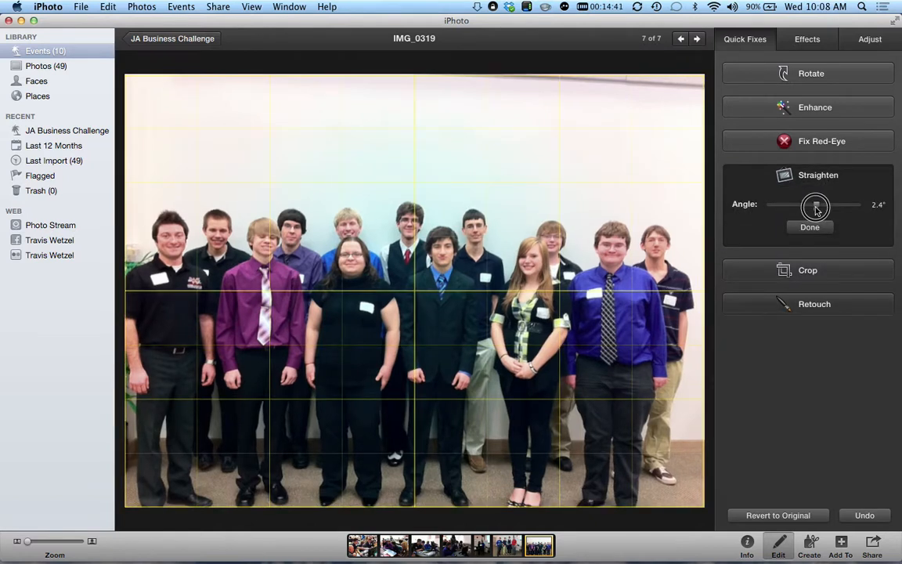
left_click(810, 226)
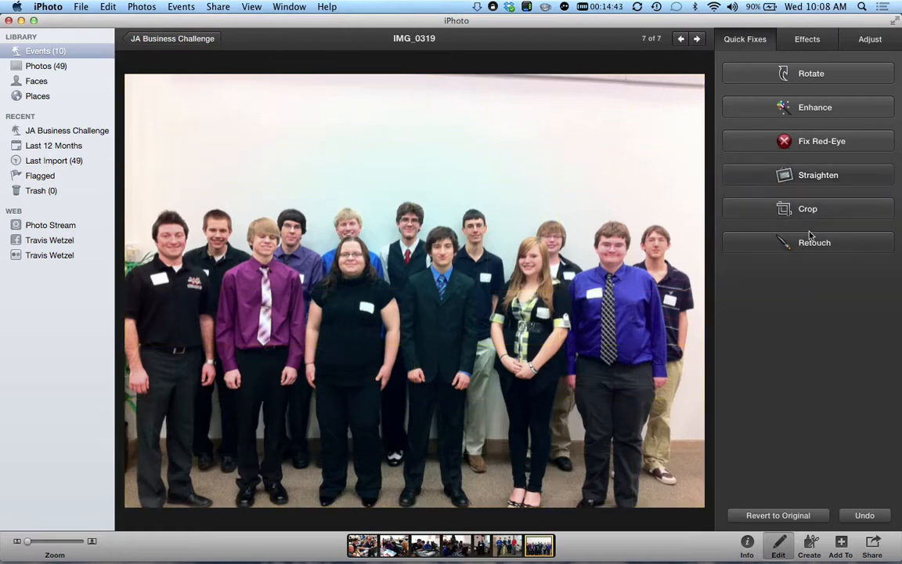
left_click(788, 211)
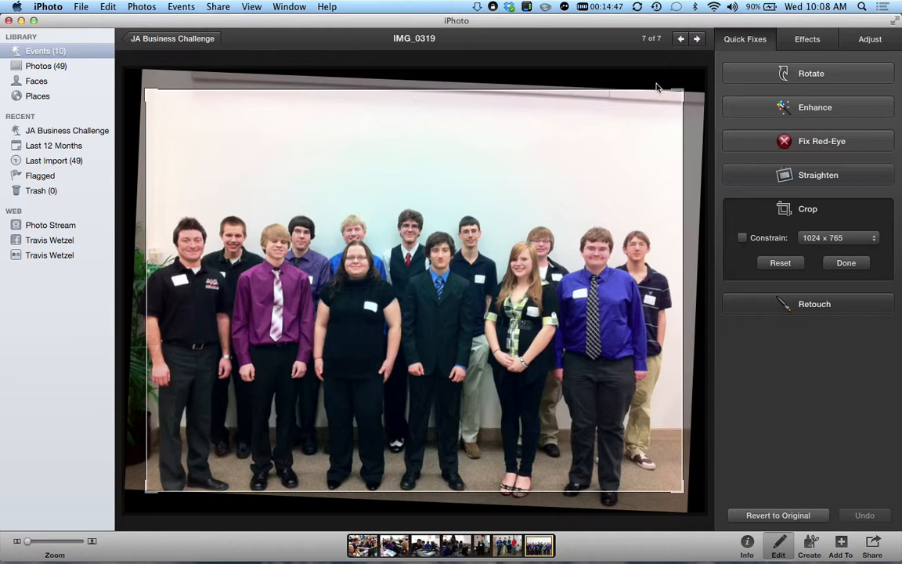
- Lower the crop's top edge and adjust its corner to trim the bare wall, then apply
left_click_drag(678, 91, 680, 181)
left_click_drag(585, 292, 579, 291)
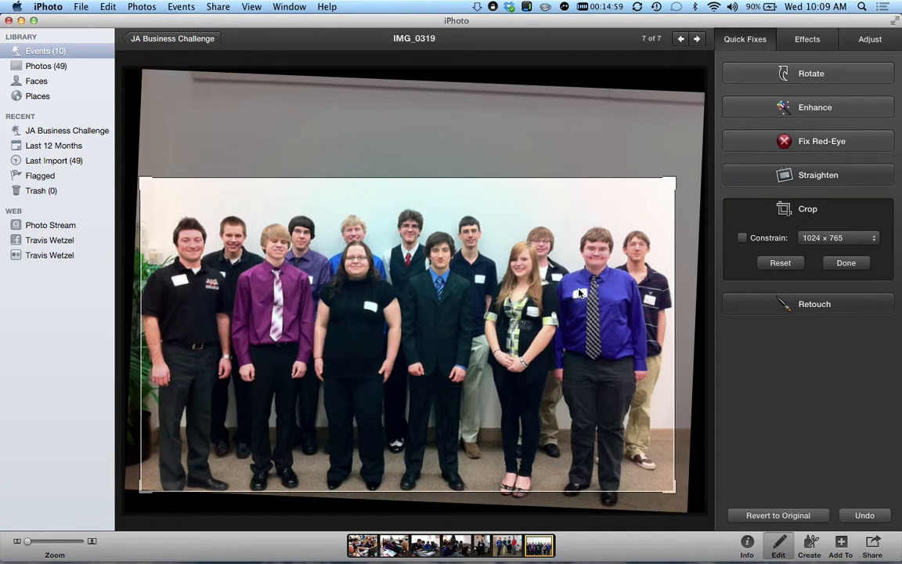
left_click_drag(672, 488, 674, 504)
key("Return")
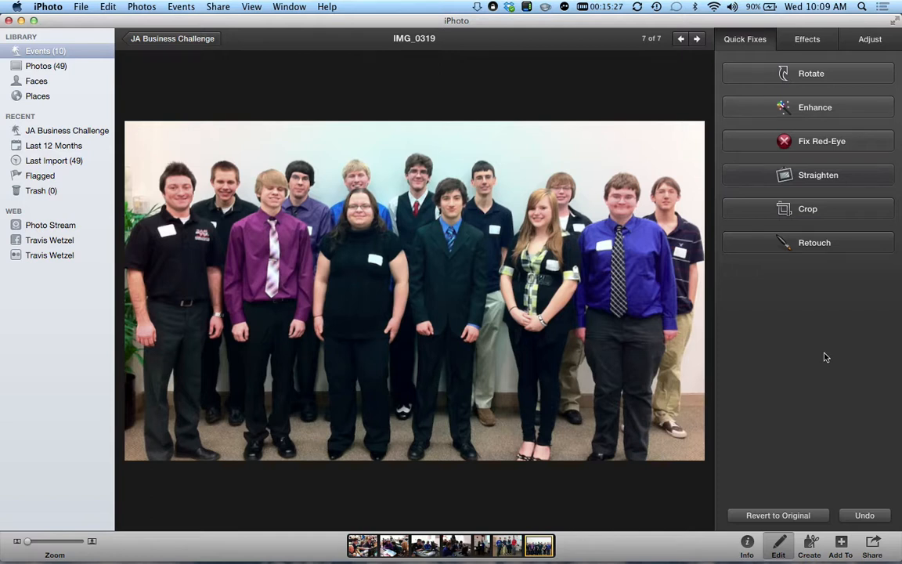
left_click(834, 214)
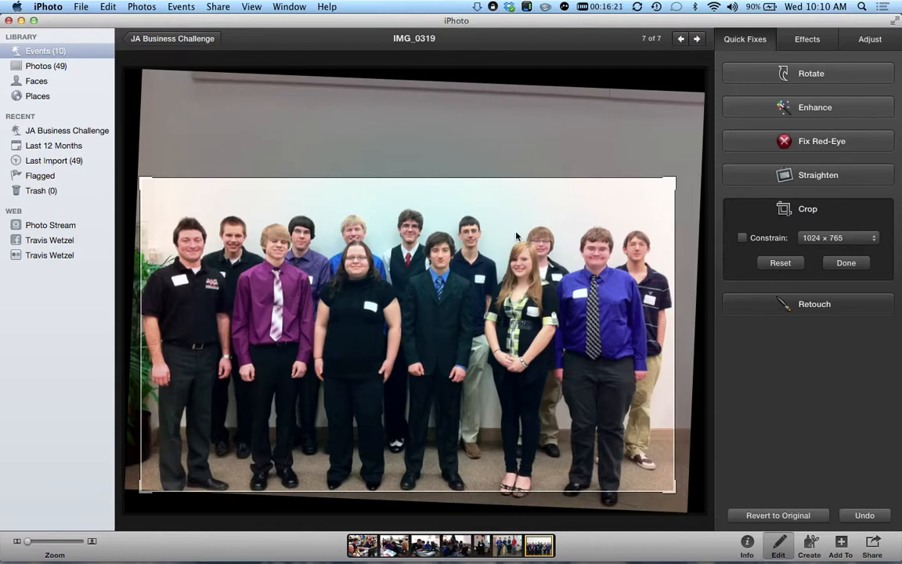
- Shift the group photo's crop slightly left and apply it
mouse_move(358, 317)
left_mouse_down()
mouse_move(439, 201)
mouse_move(352, 317)
mouse_move(359, 302)
mouse_move(360, 318)
left_mouse_up()
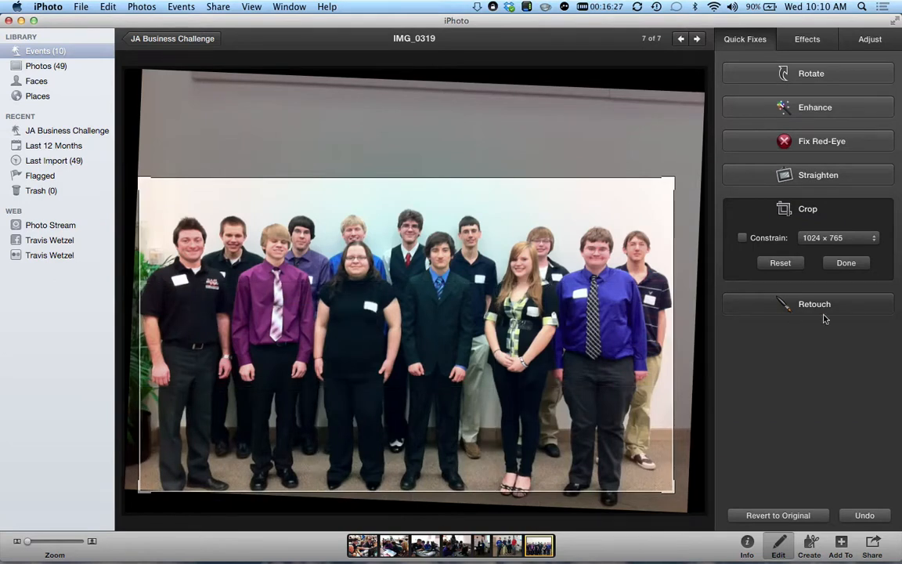
left_click(845, 263)
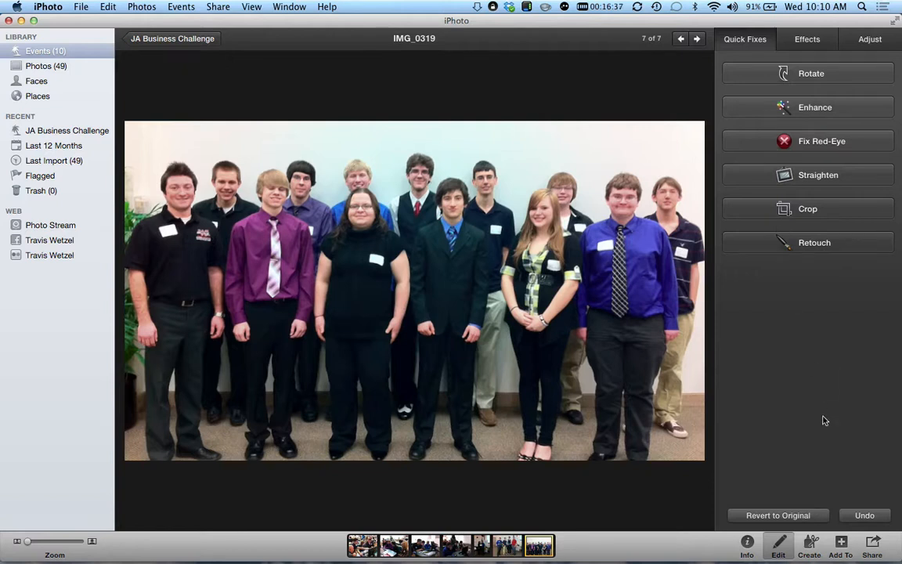
- Apply the B & W effect to IMG_0319 from the Effects panel
left_click(808, 39)
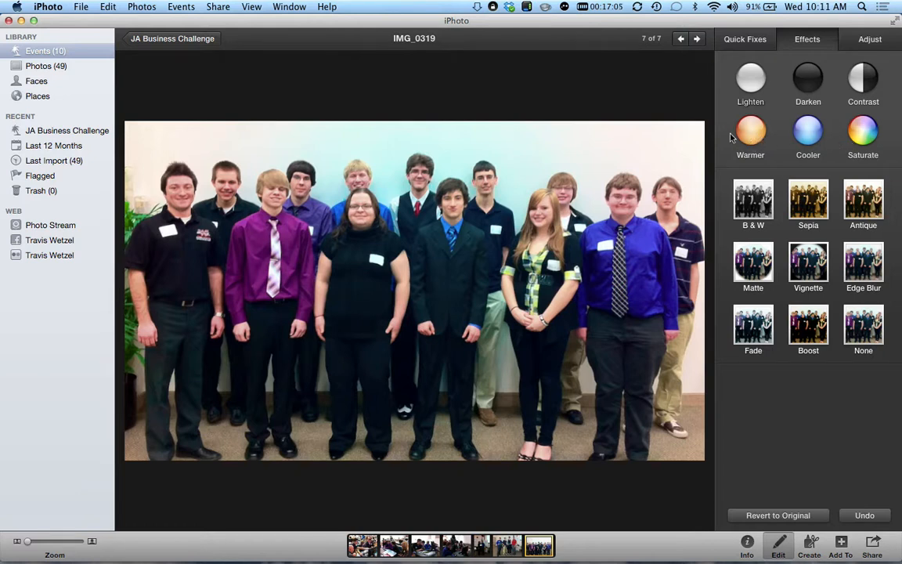
left_click(757, 212)
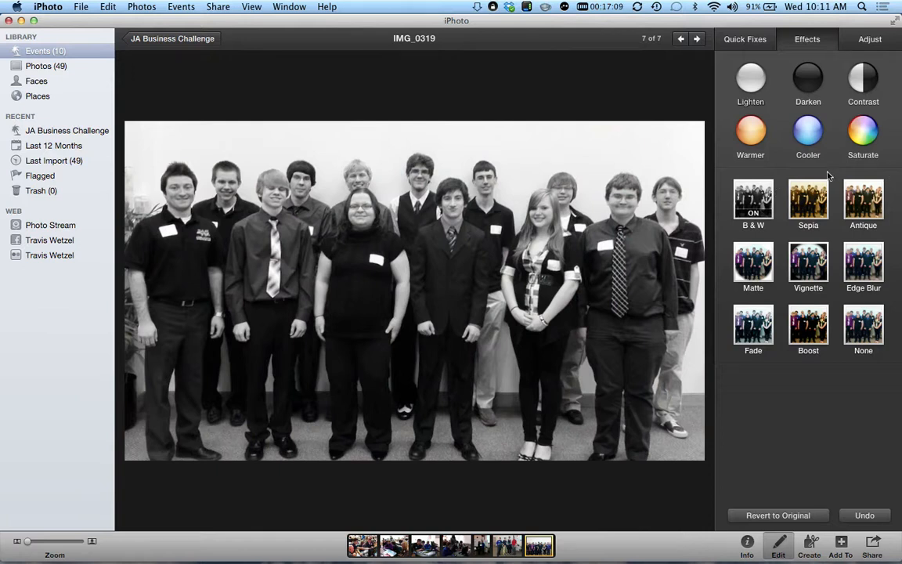
- Remove the B & W effect, then try Sepia and remove it again
left_click(762, 202)
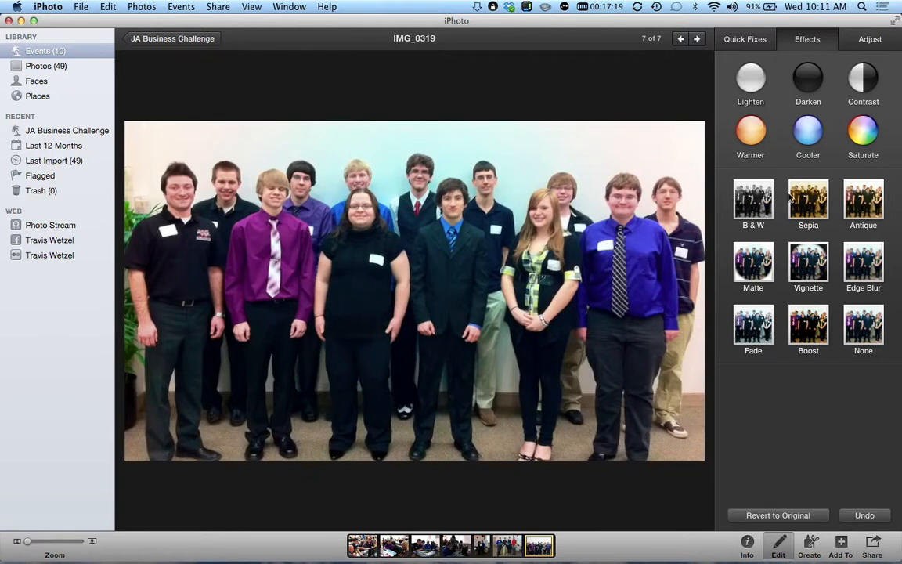
left_click(818, 200)
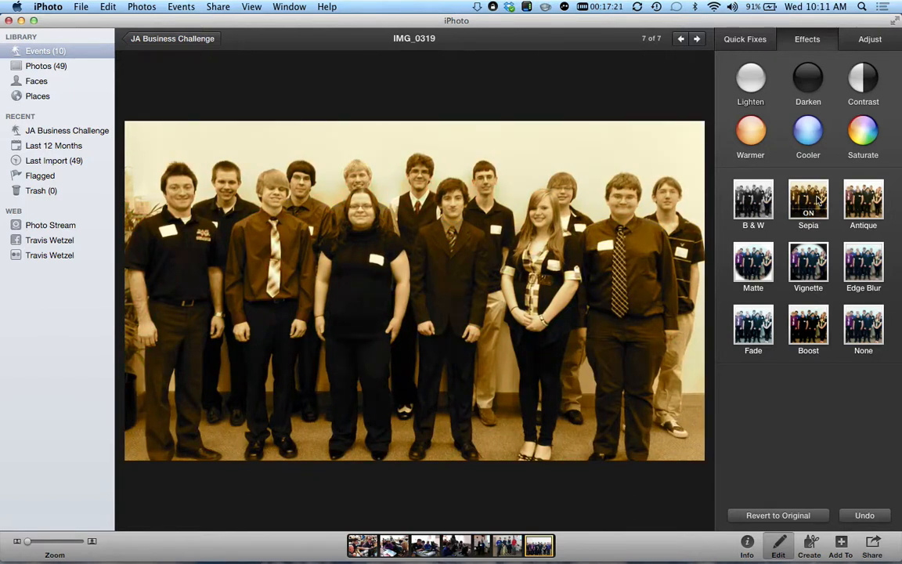
left_click(818, 199)
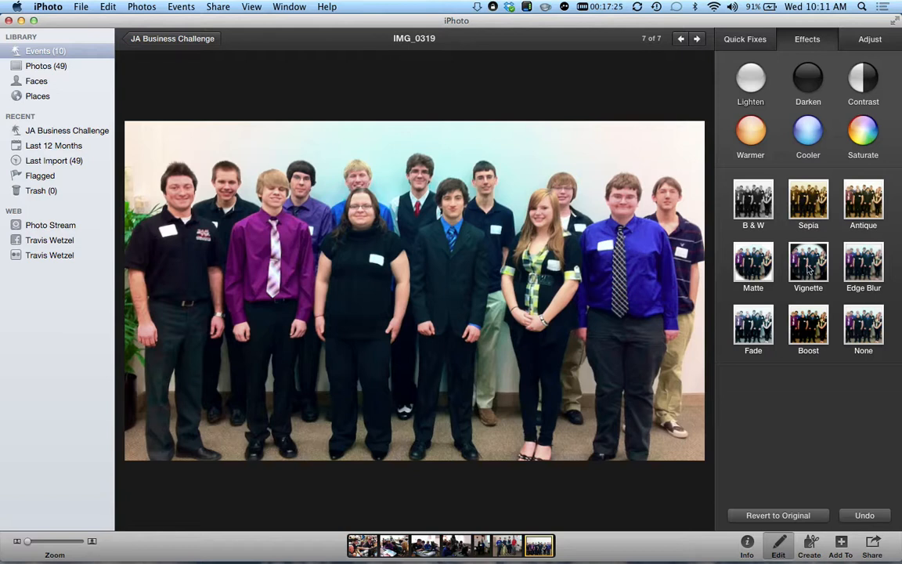
- Try the Matte vignette at increasing strengths, turn it fully off, then apply Fade
left_click(753, 266)
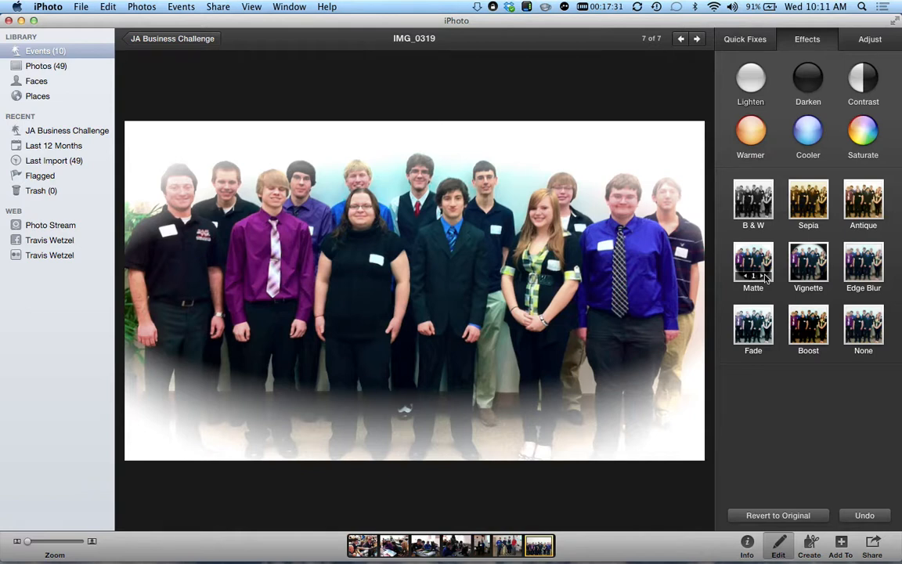
left_click(764, 277)
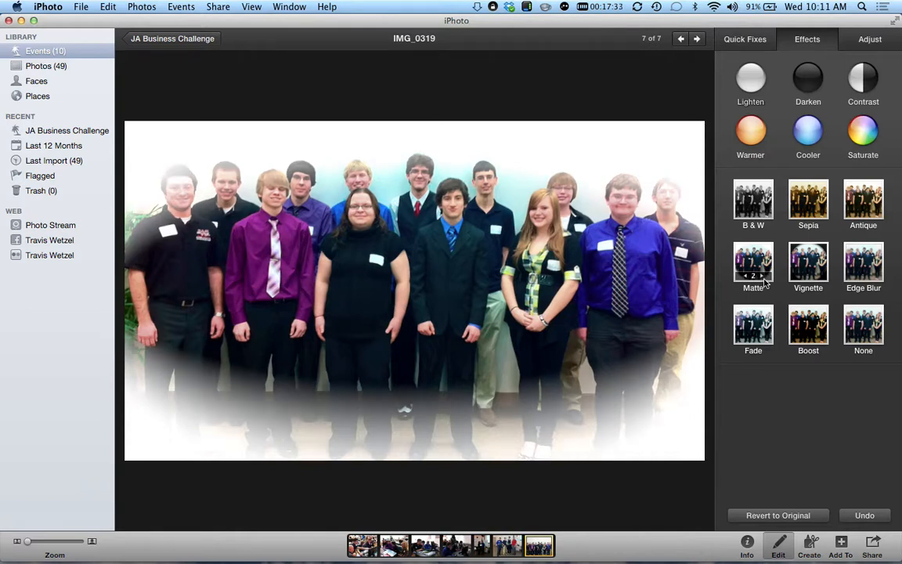
left_click(760, 271)
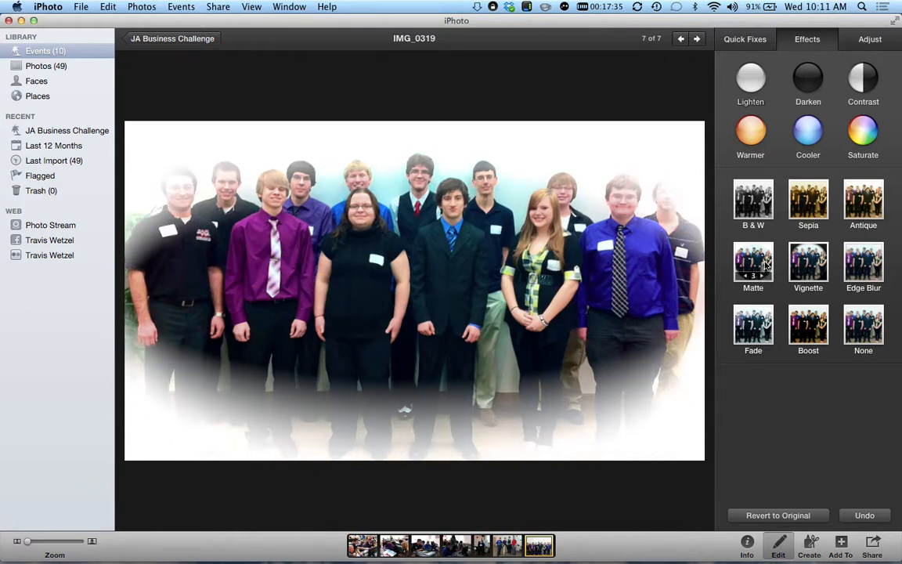
left_click(762, 274)
left_click(763, 275)
left_click(763, 276)
left_click(763, 276)
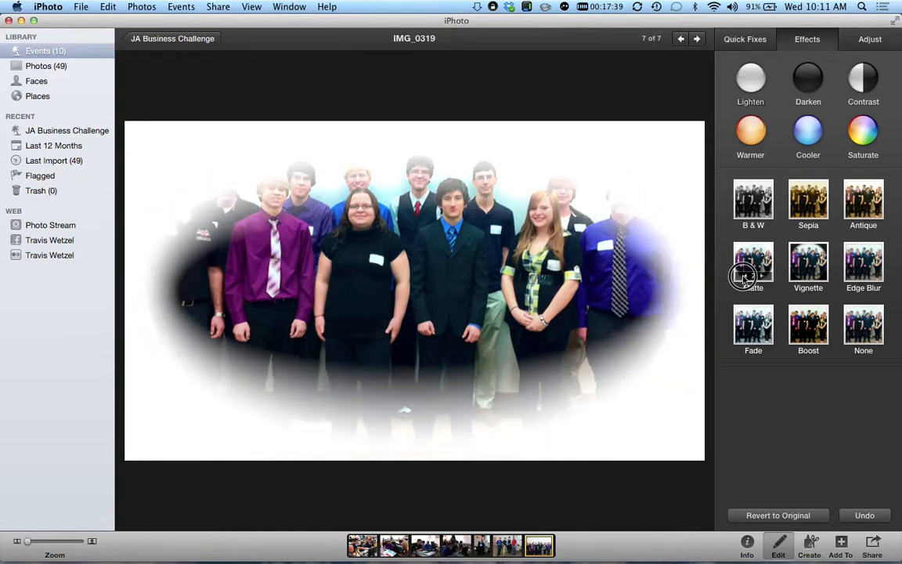
left_click(743, 276)
left_click(743, 276)
left_click(743, 277)
left_click(744, 276)
left_click(744, 276)
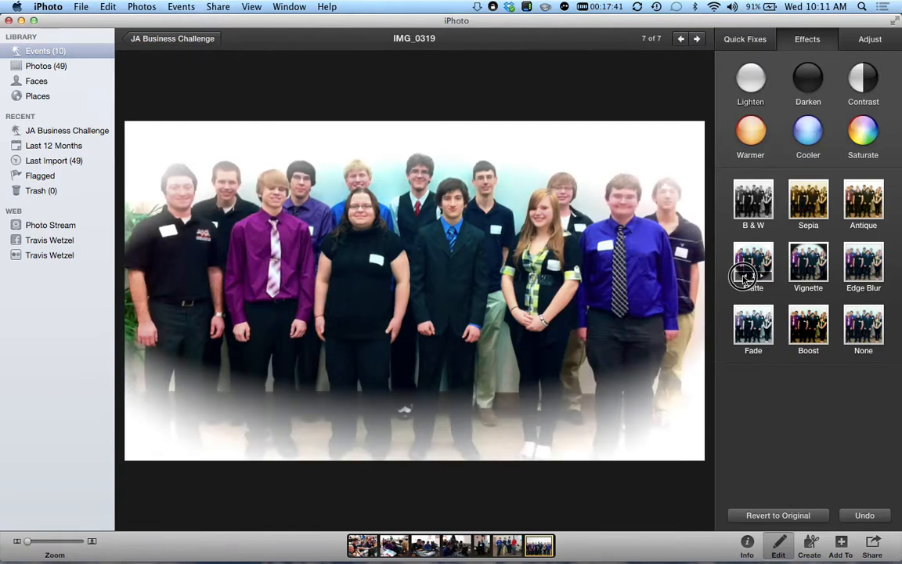
left_click(743, 277)
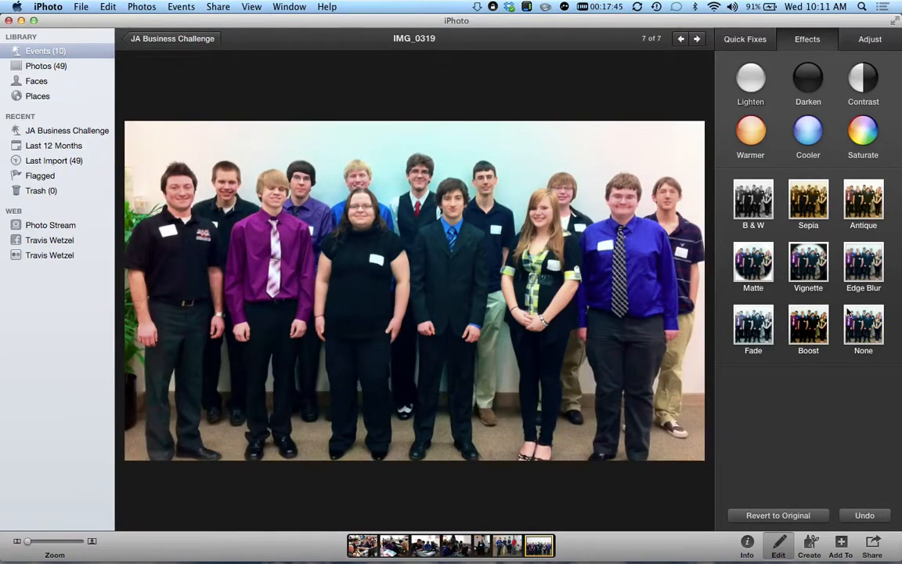
left_click(756, 326)
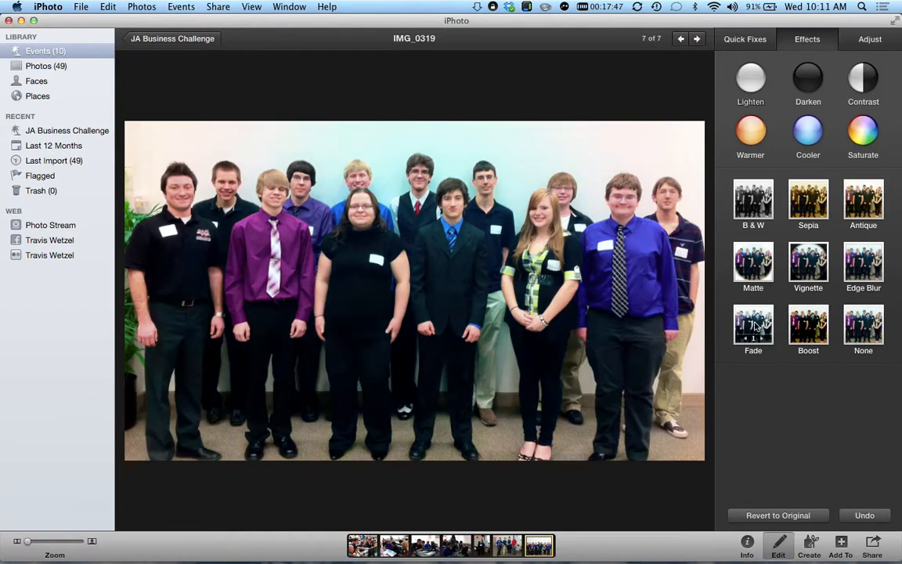
- Set the effect to None, restoring IMG_0319's plain unfaded colours
left_click(863, 328)
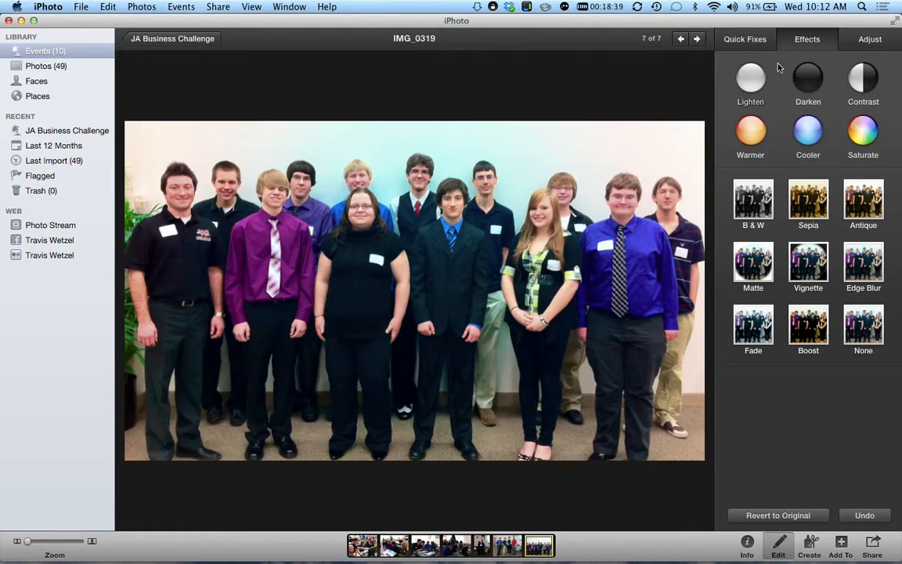
- In the Adjust panel, set exposure to -0.54 and saturation to 0
left_click(861, 50)
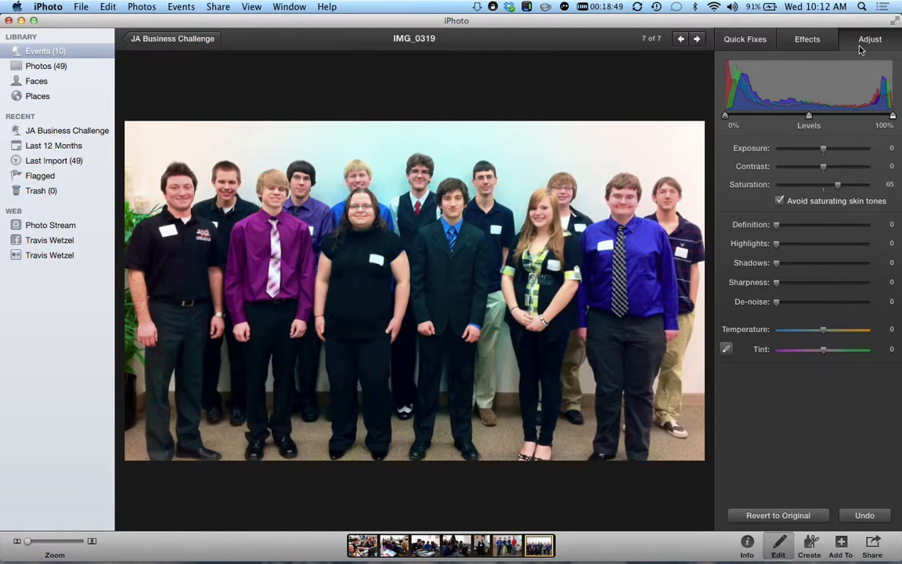
left_click(823, 149)
mouse_move(823, 149)
left_mouse_down()
mouse_move(831, 148)
mouse_move(813, 156)
left_mouse_up()
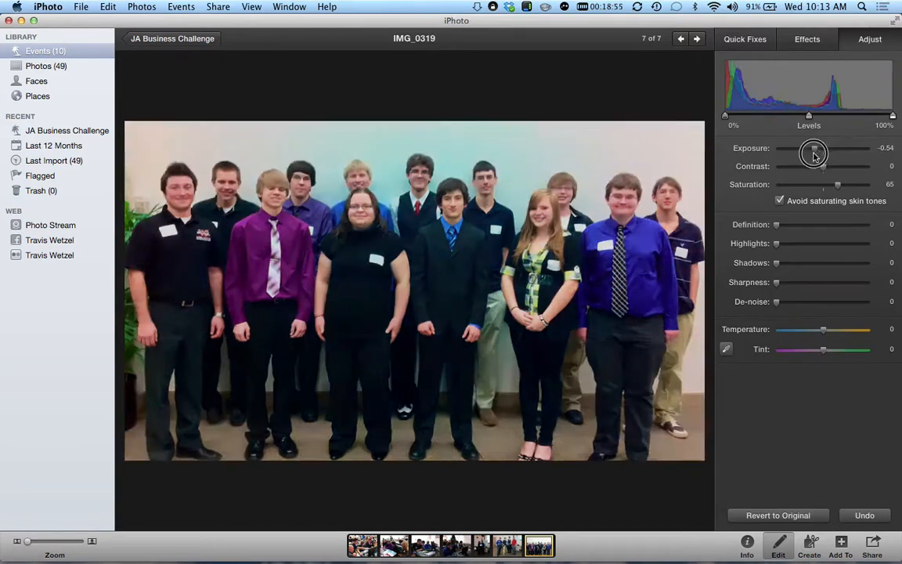
left_click(839, 187)
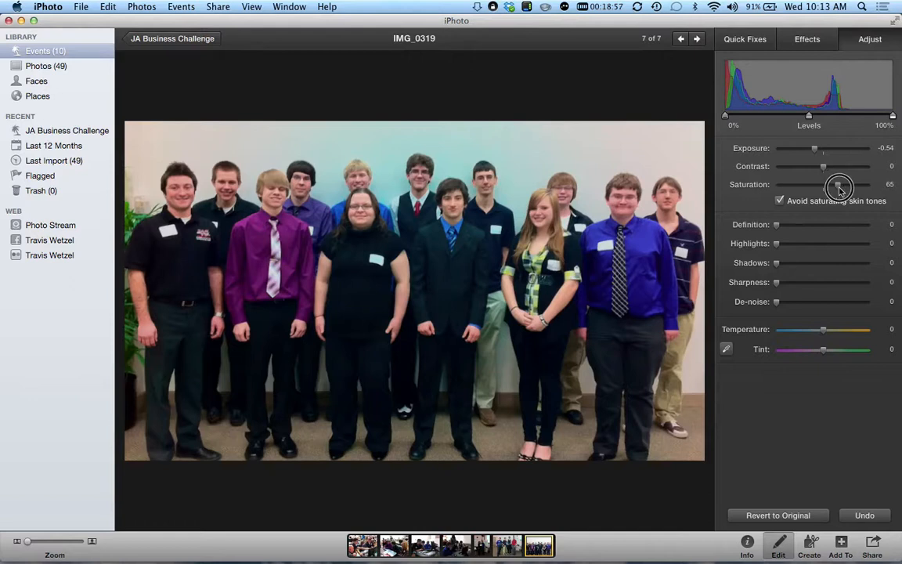
left_click_drag(838, 186, 767, 190)
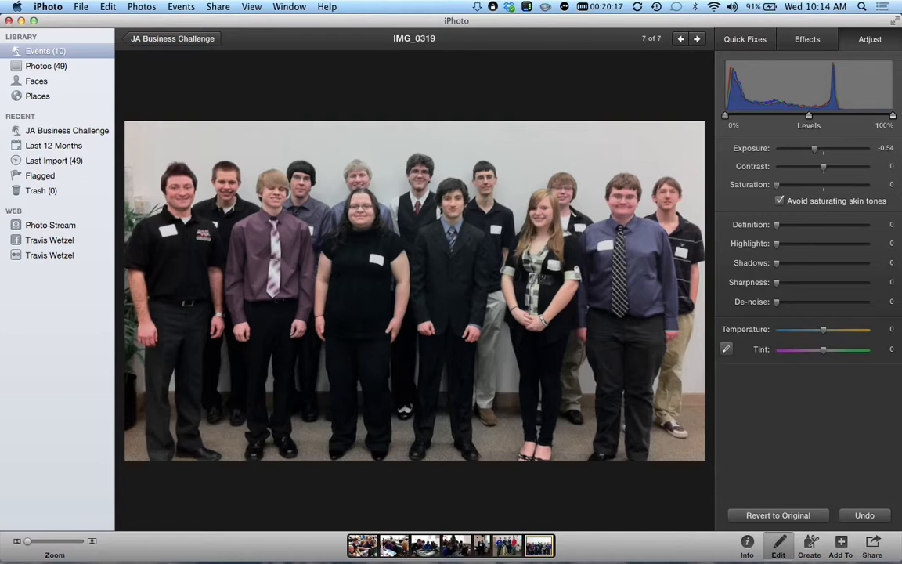
- Dismiss Notification Center and show IMG_0319's info, with 12 unnamed faces and location Kenosha
mouse_move(900, 562)
left_click(696, 518)
left_click(747, 540)
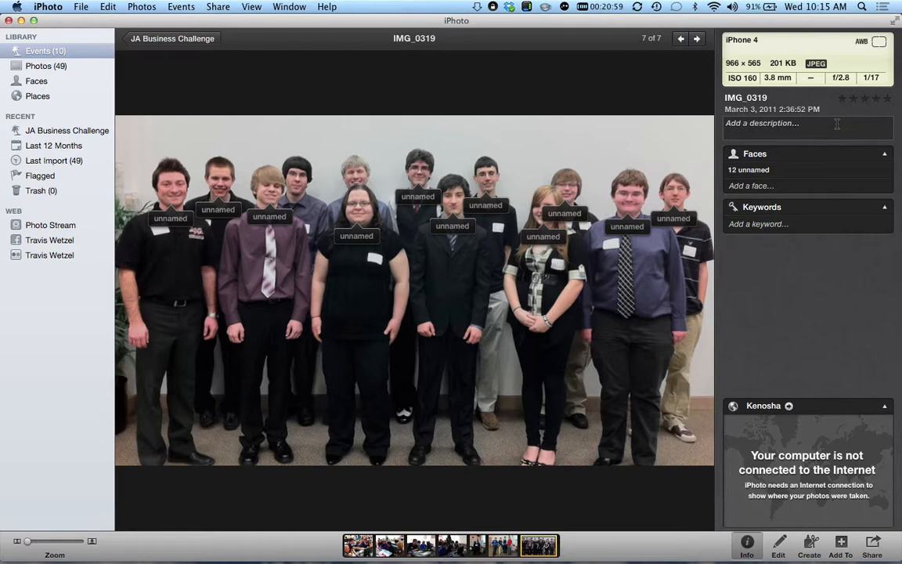
- Return to the JA Business Challenge grid and add IMG_0296 and IMG_0297 to the selection
left_click(163, 40)
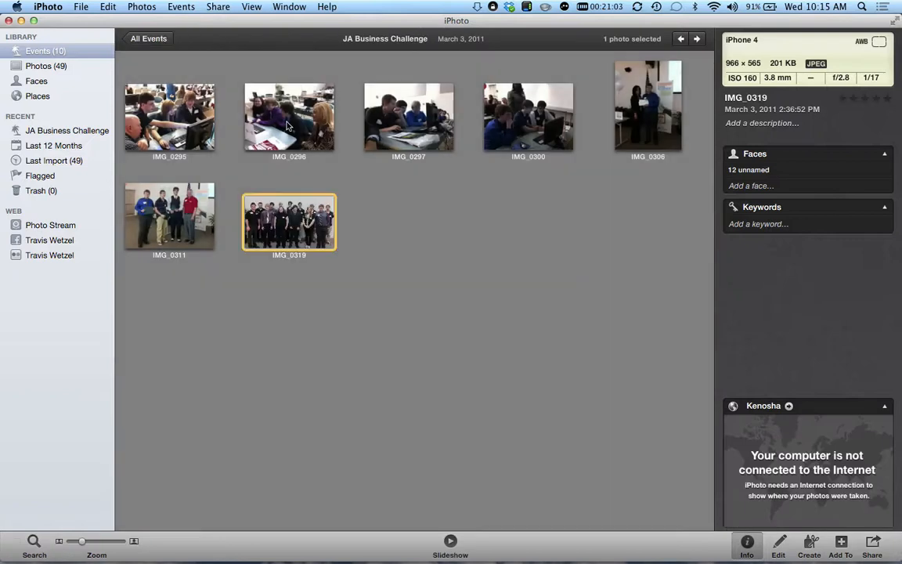
left_click(295, 125, "super")
left_click(423, 131, "super")
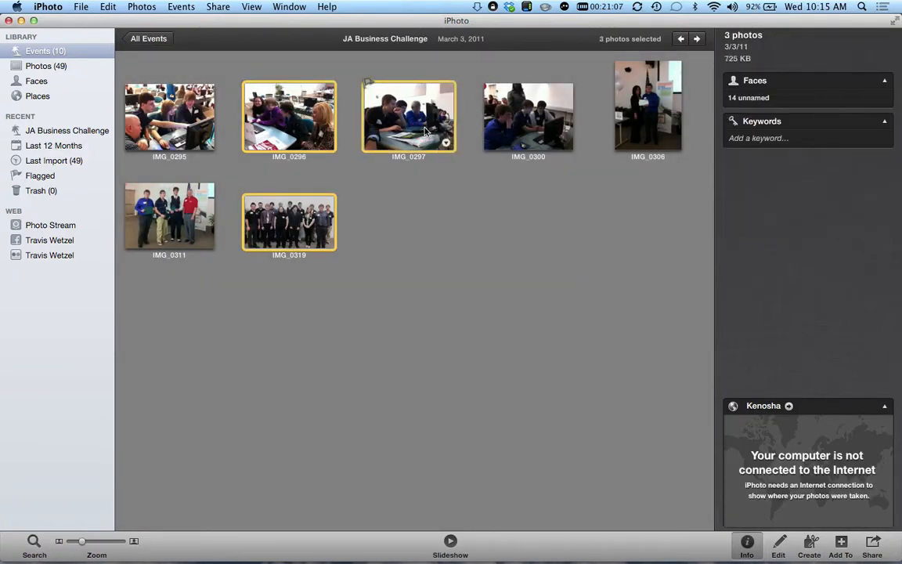
- Check the Photos menu's My Rating options, then dismiss the menu without rating
left_click(142, 6)
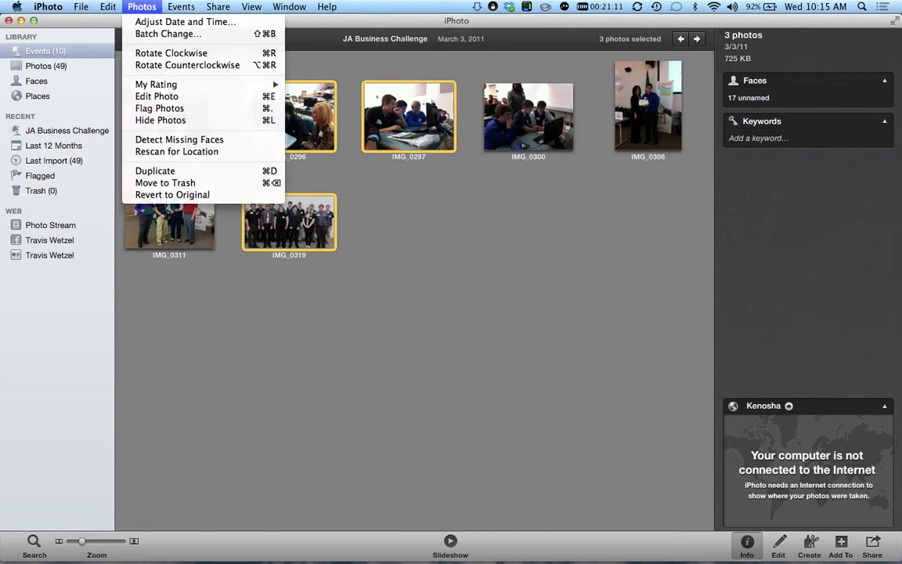
mouse_move(157, 84)
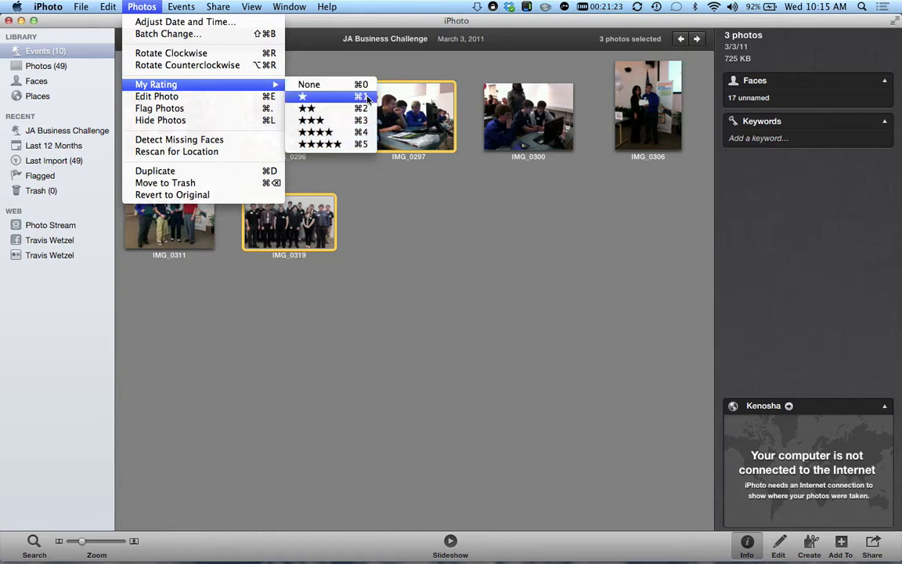
left_click(442, 245)
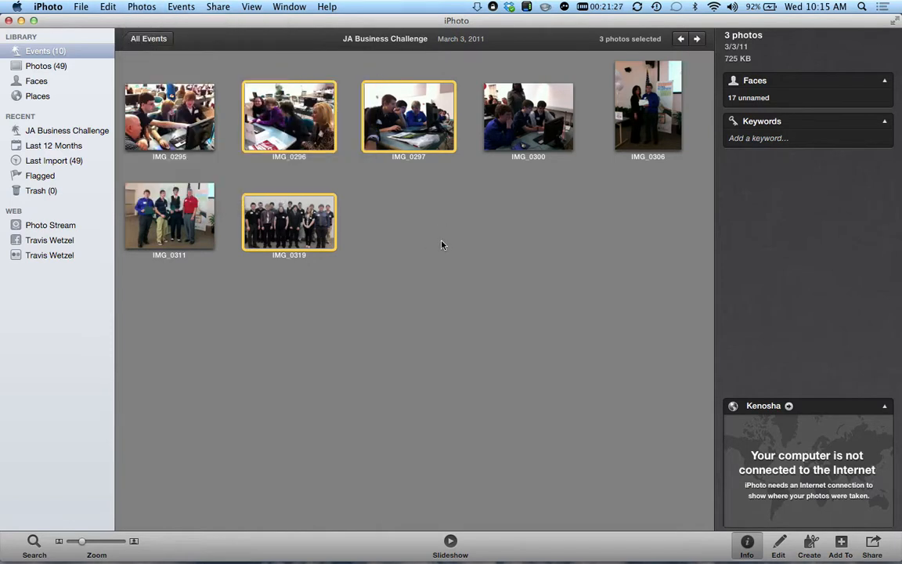
- Deselect all, view IMG_0319, then show IMG_0296's details: 1024 × 765, two unnamed faces, Kenosha
left_click(435, 237)
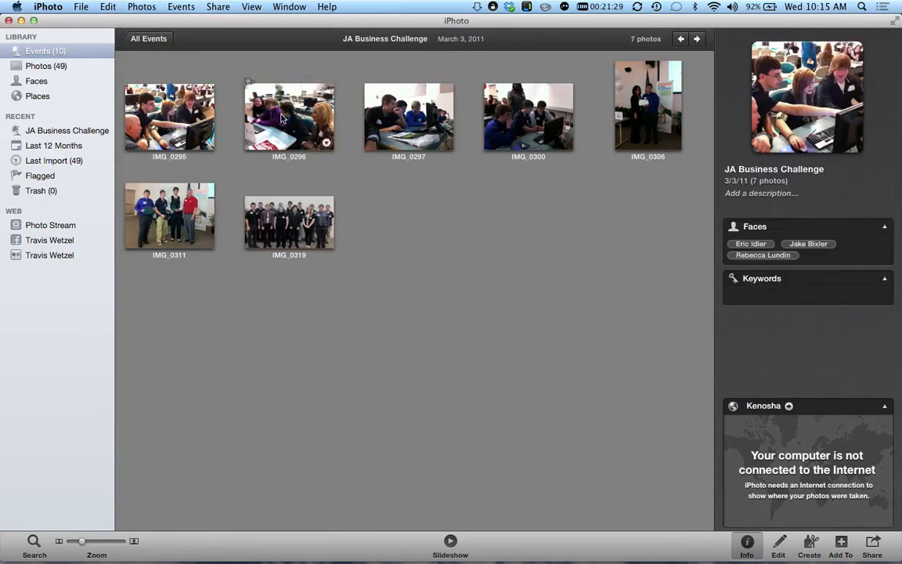
left_click(289, 218)
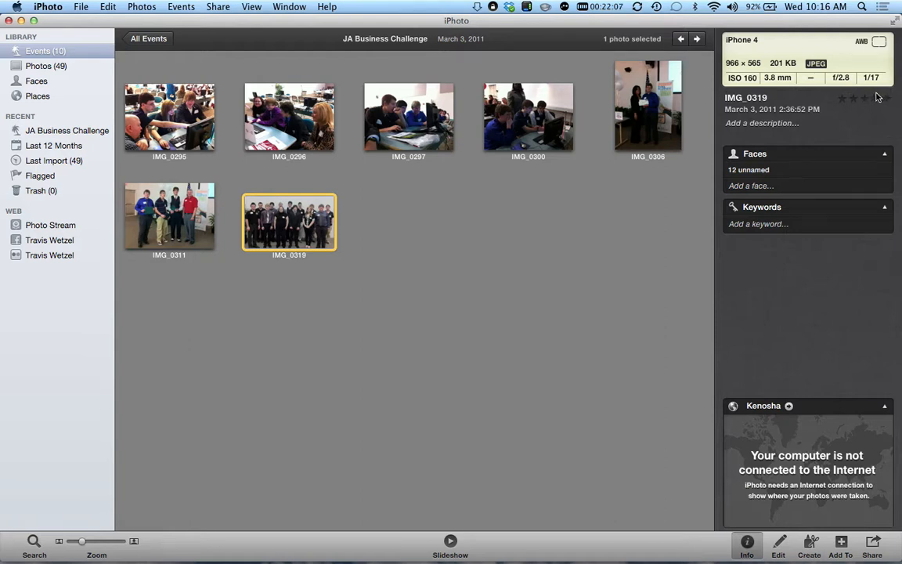
left_click(290, 128)
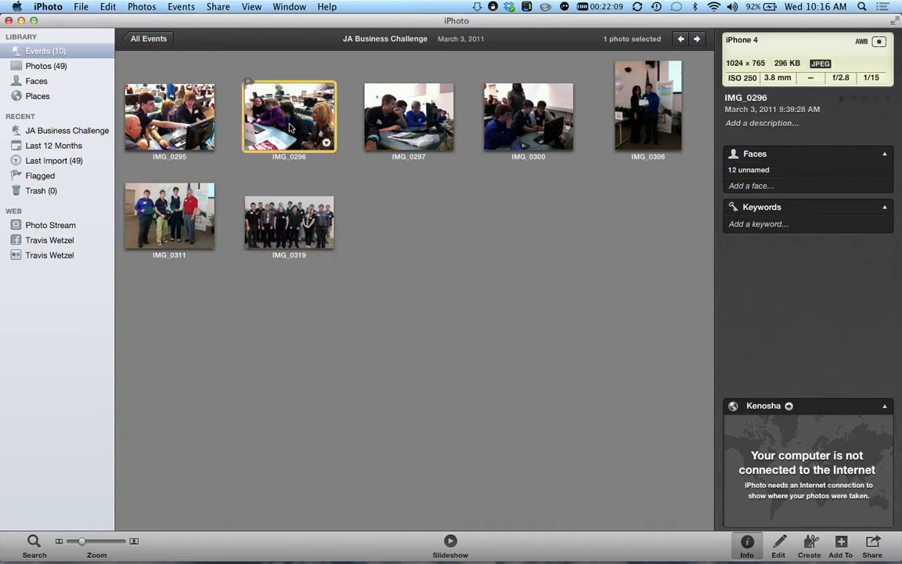
- From All Events, open Girls Soccer Go PINK and select IMG_6764 to show its details
left_click(154, 41)
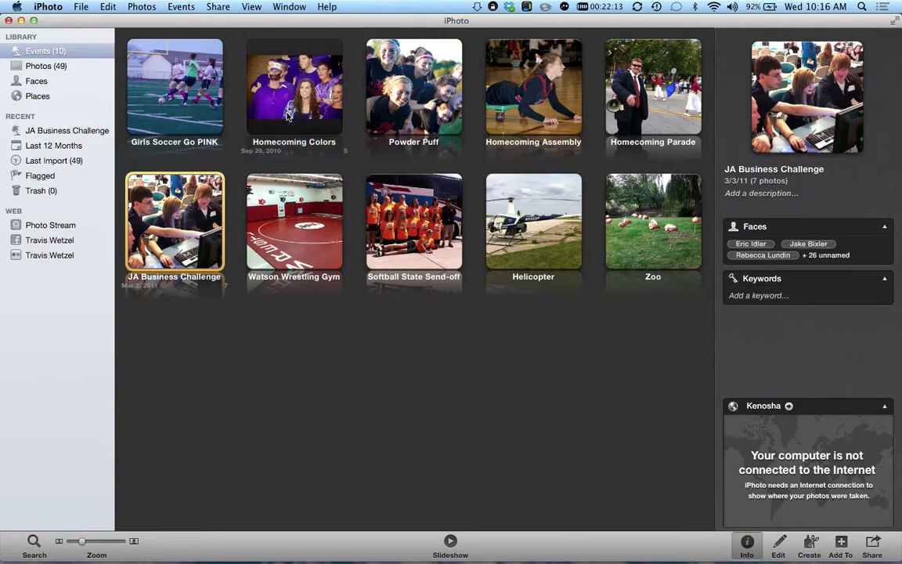
double_click(173, 106)
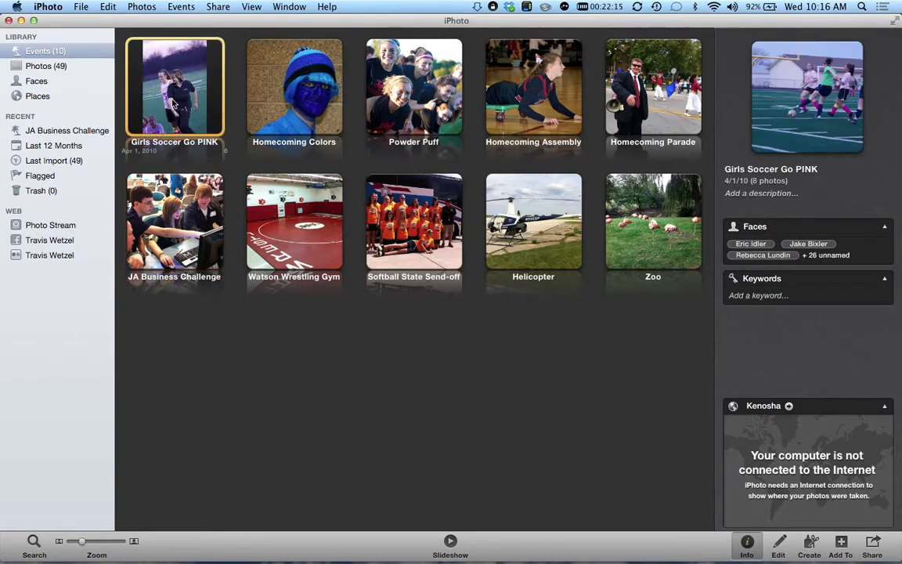
left_click(176, 113)
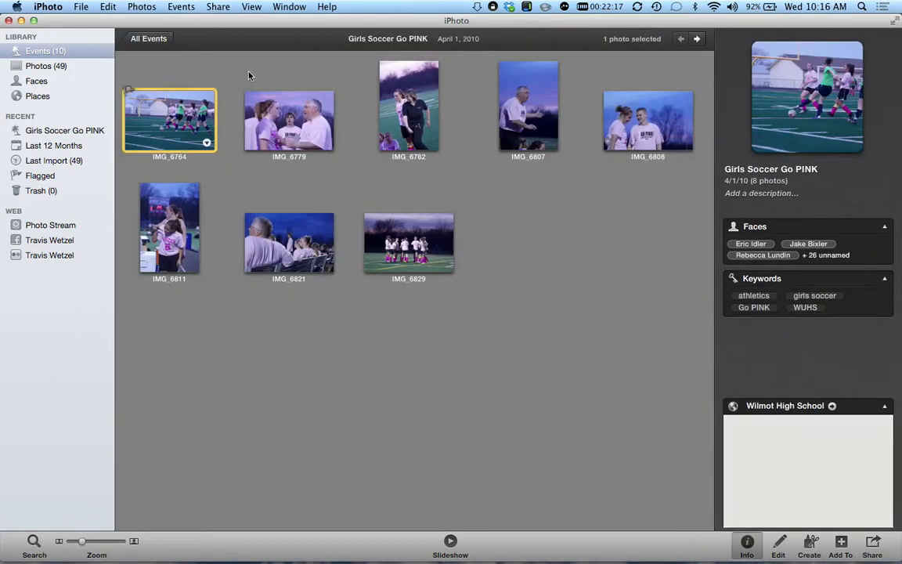
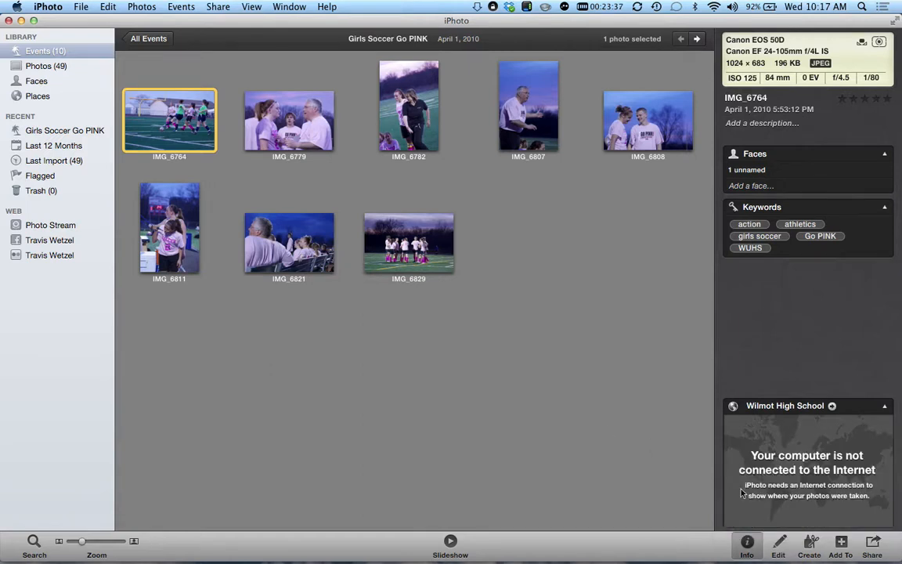
- Open IMG_6764 in Edit mode and show its Quick Fixes
left_click(781, 548)
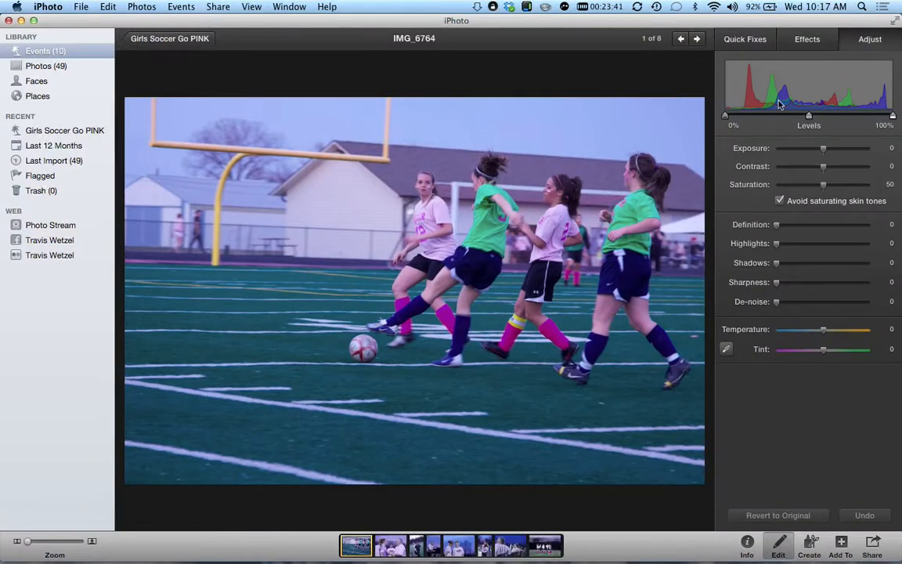
left_click(744, 39)
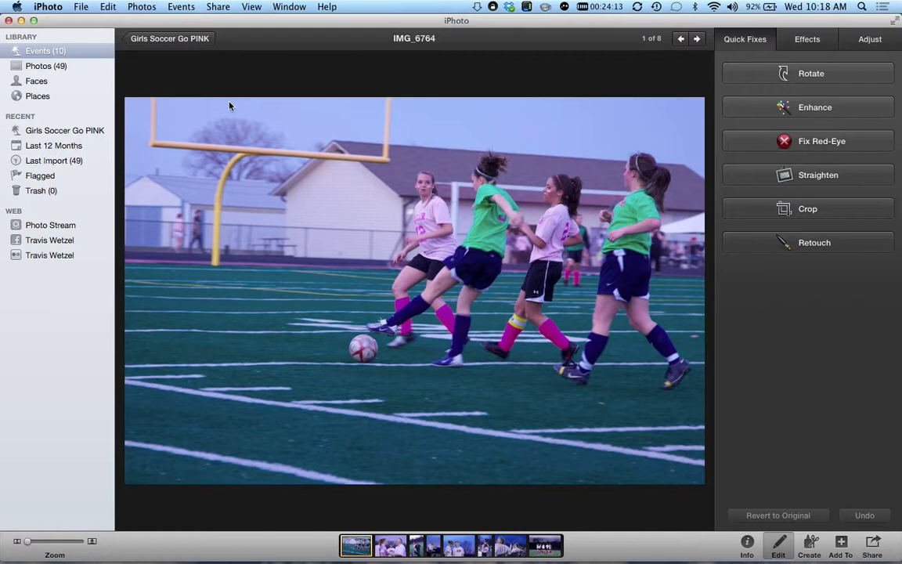
- Go back to the Girls Soccer Go PINK grid and open IMG_6779 full size
left_click(168, 41)
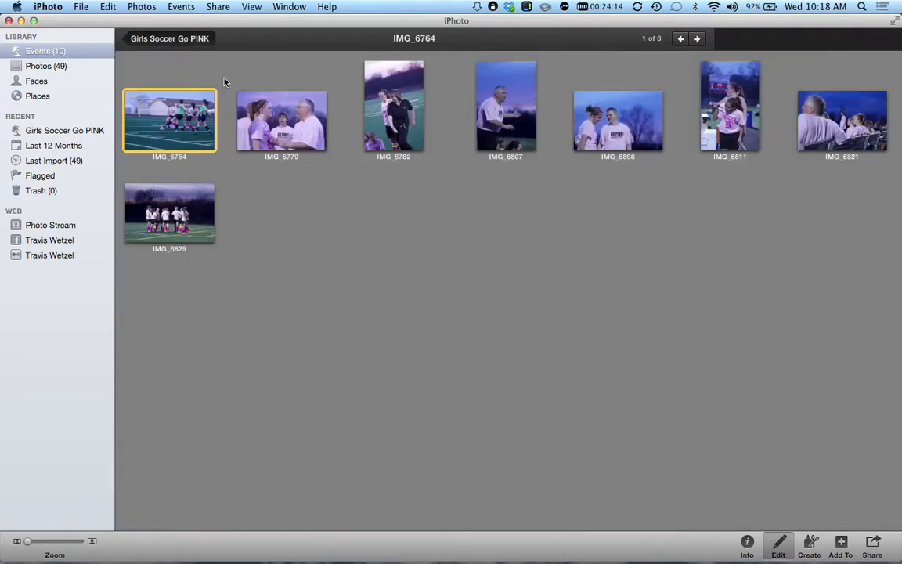
double_click(275, 125)
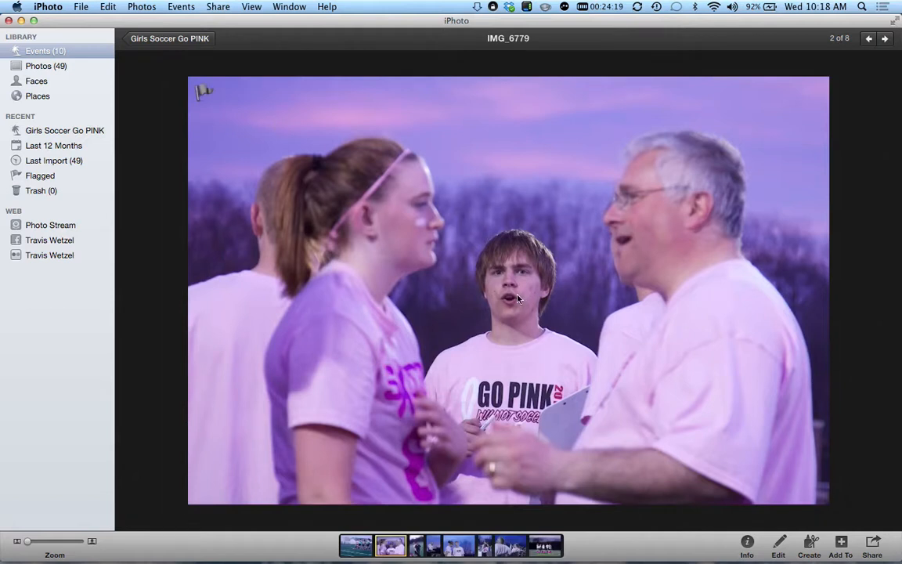
- Zoom in on the boy's face in IMG_6779, then start editing with the Retouch tool
left_click_drag(28, 540, 91, 540)
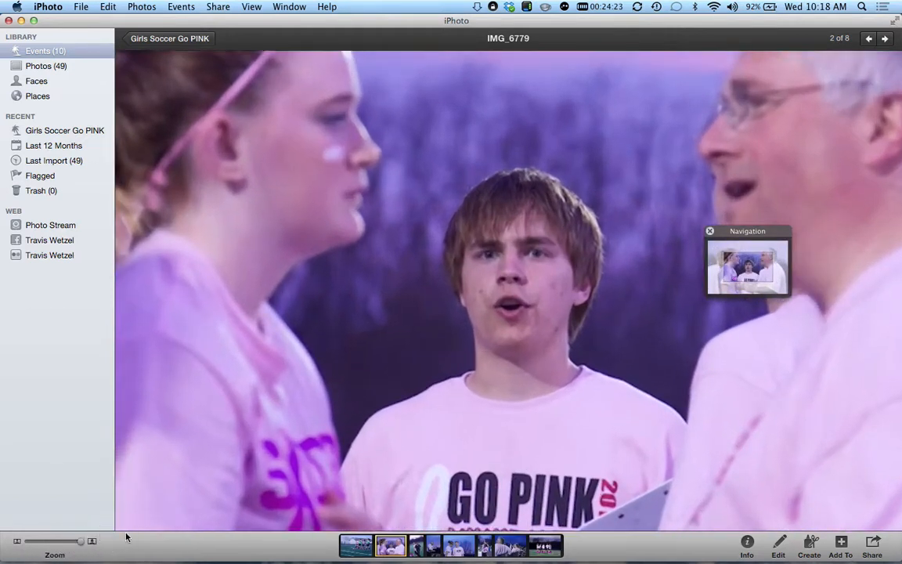
left_click_drag(475, 383, 423, 330)
left_click(777, 543)
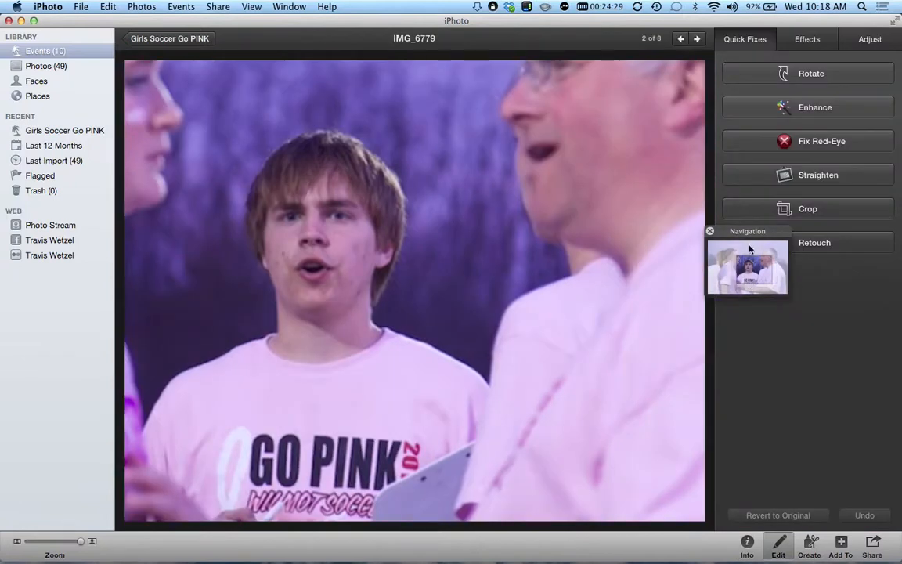
left_click(820, 240)
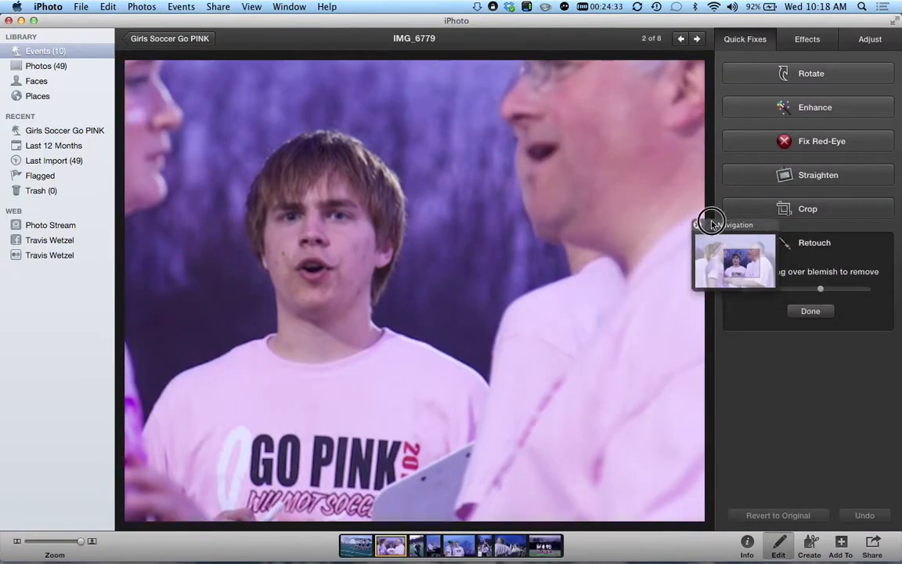
- With a smaller brush, retouch blemishes on the boy's left cheek and chin, undoing unwanted cheek retouches
left_click_drag(821, 290, 775, 289)
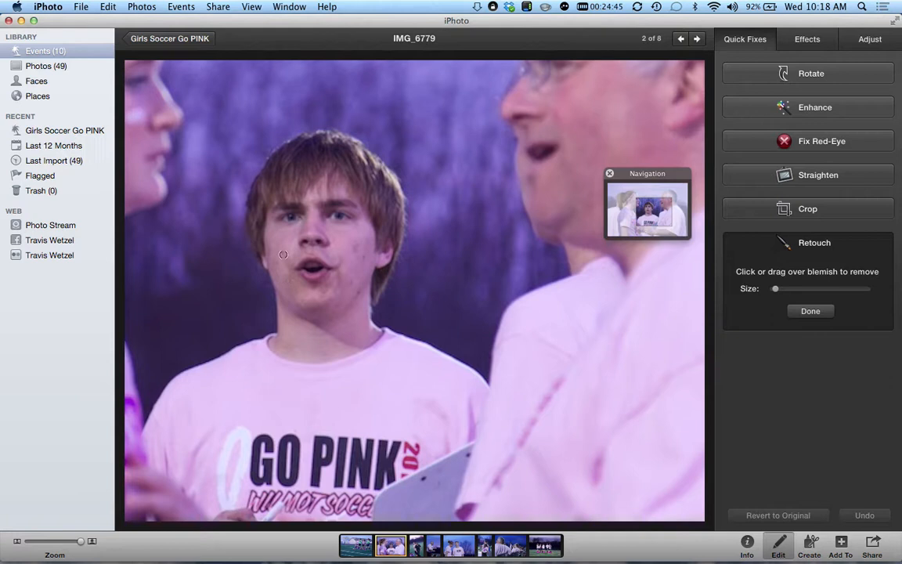
left_click(255, 228)
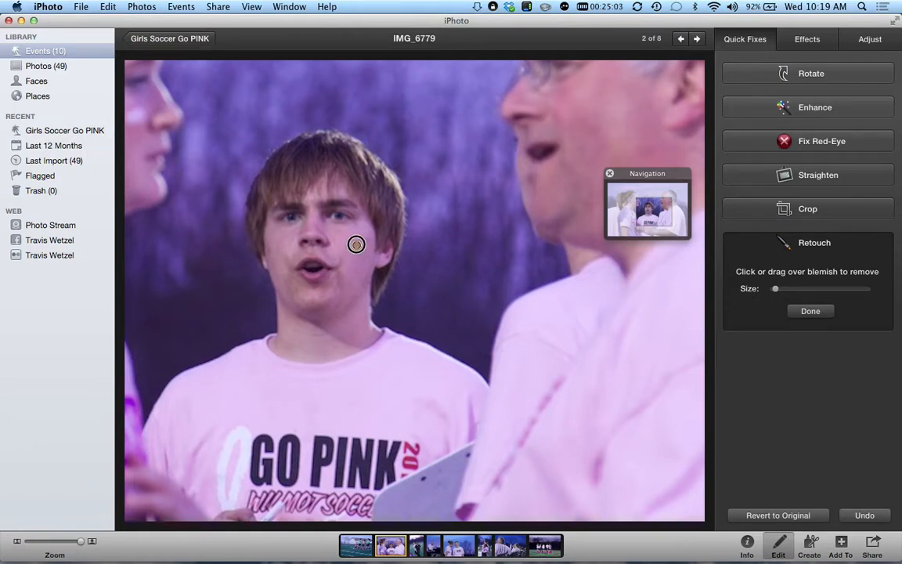
left_click_drag(371, 241, 369, 246)
key("super+z")
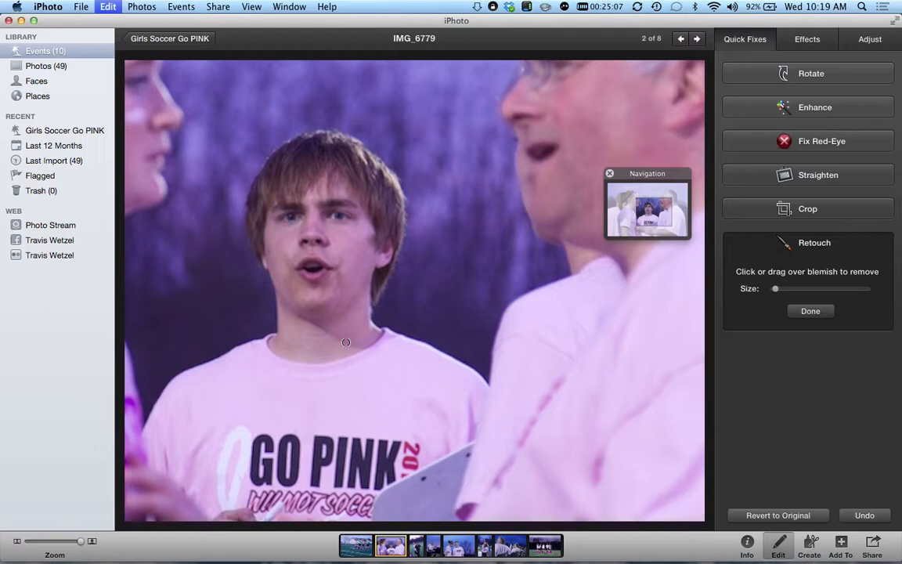
left_click_drag(365, 240, 365, 245)
key("super+z")
left_click_drag(364, 239, 366, 244)
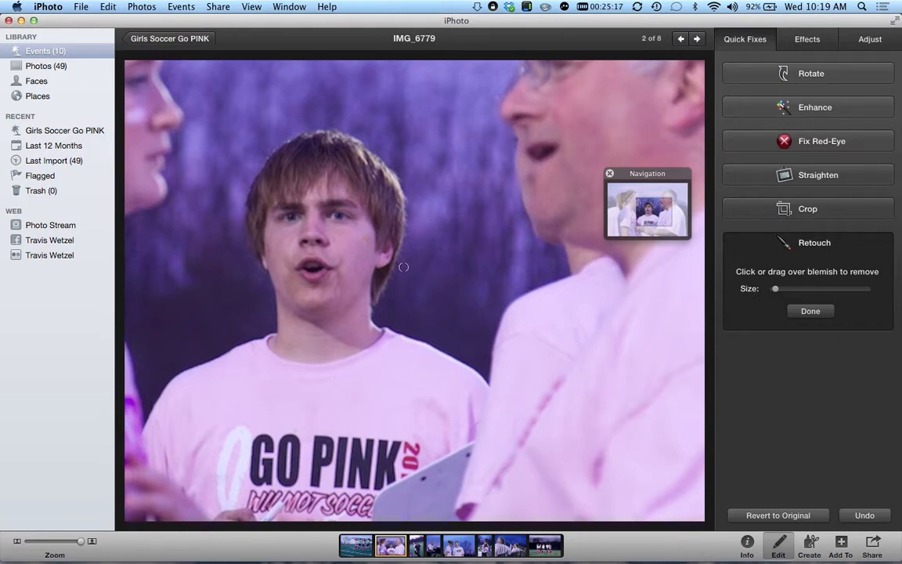
key("super+z")
left_click(314, 287)
left_click(809, 311)
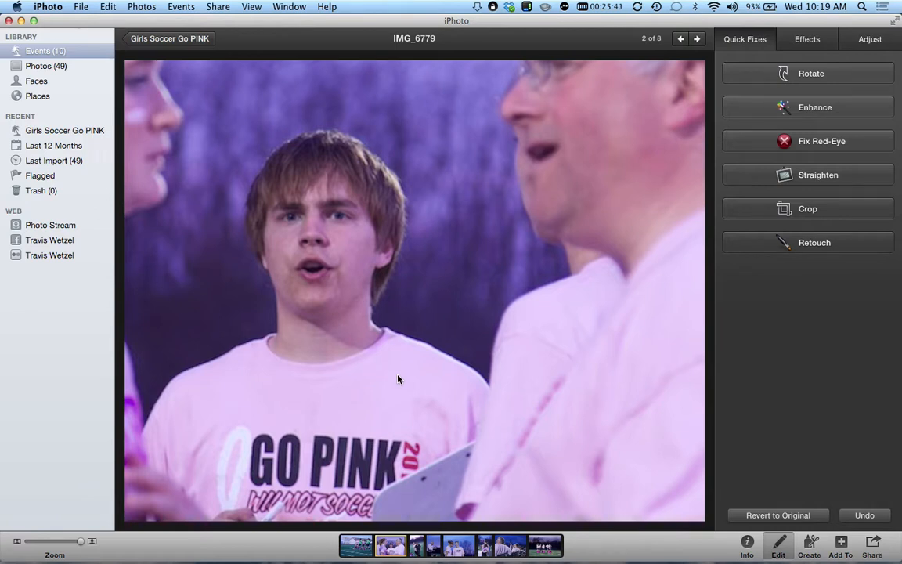
left_click(804, 39)
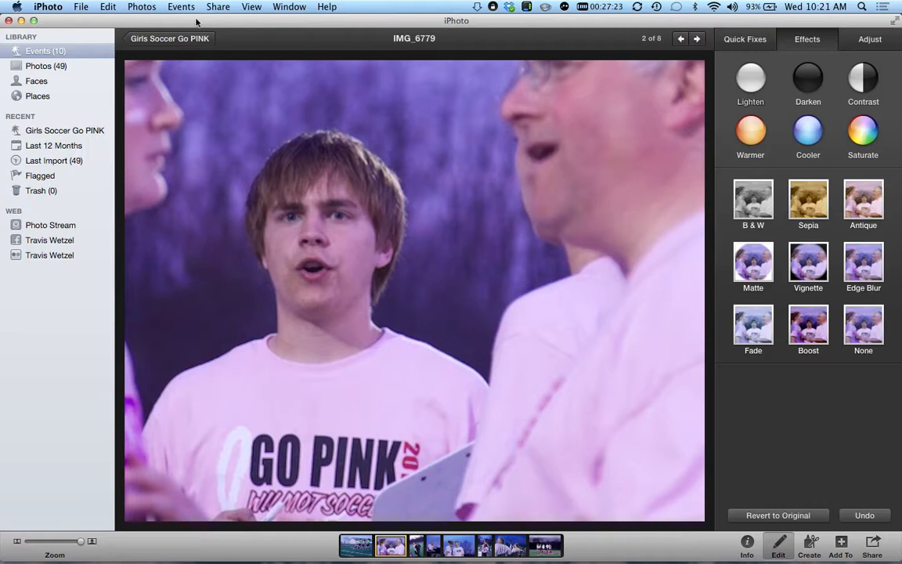
- Leave Edit mode and return to the Girls Soccer Go PINK event's photo grid
left_click(170, 40)
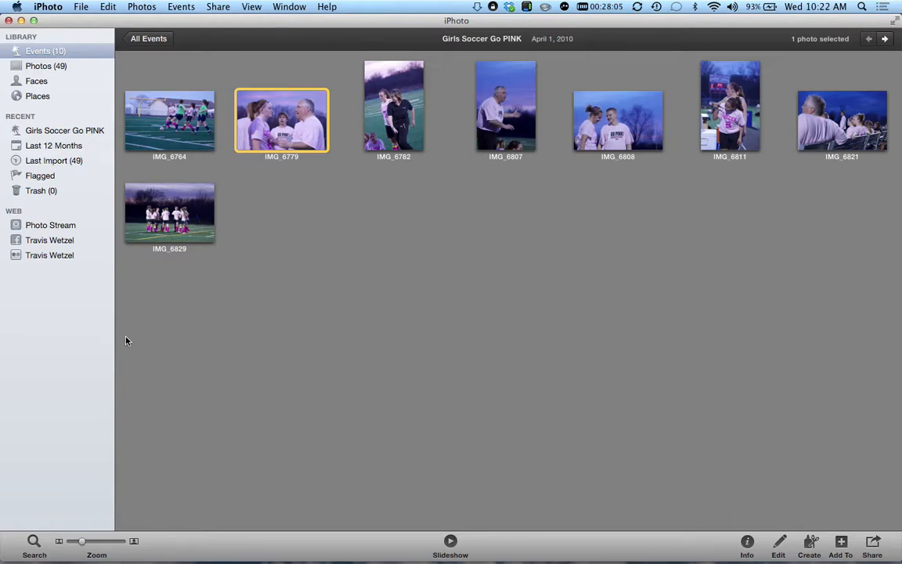
- Switch to QuickTime Player from the Dock
mouse_move(232, 560)
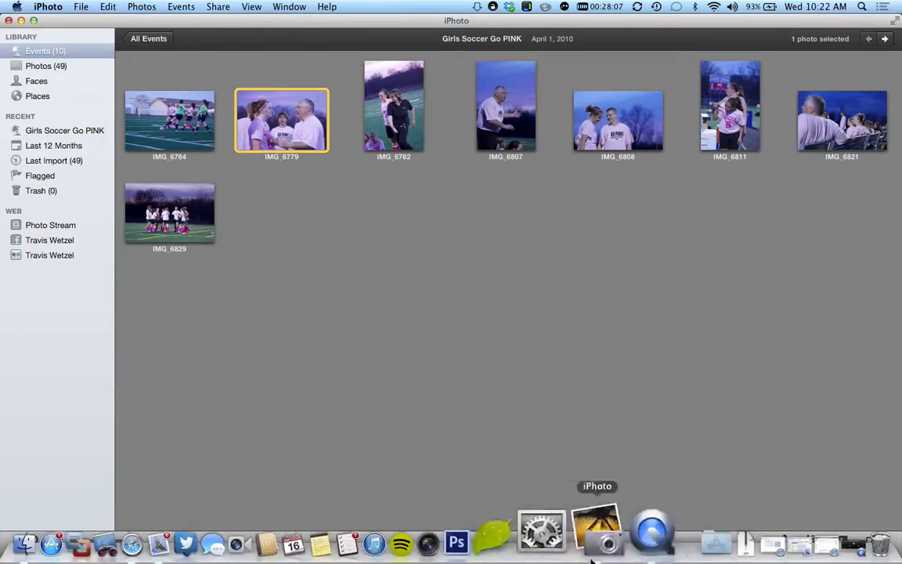
left_click(610, 531)
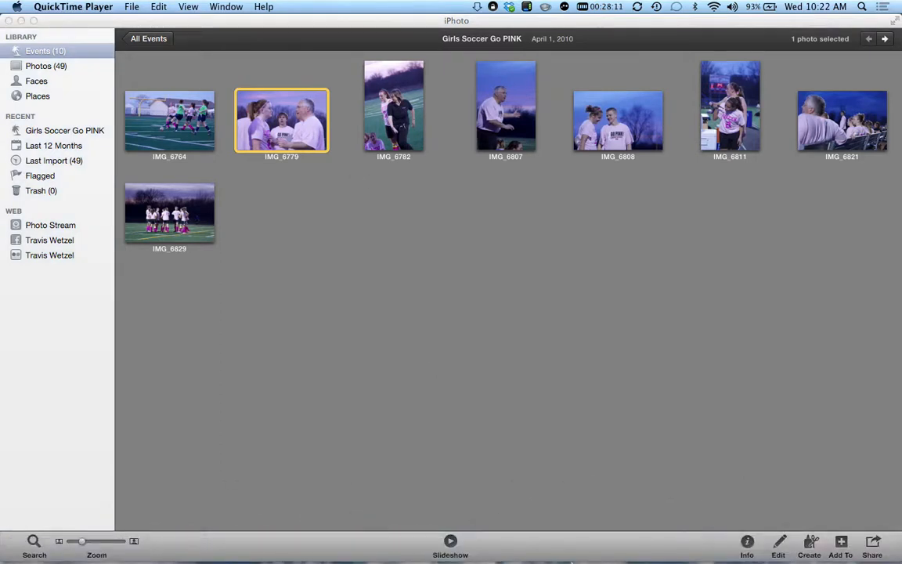
mouse_move(584, 560)
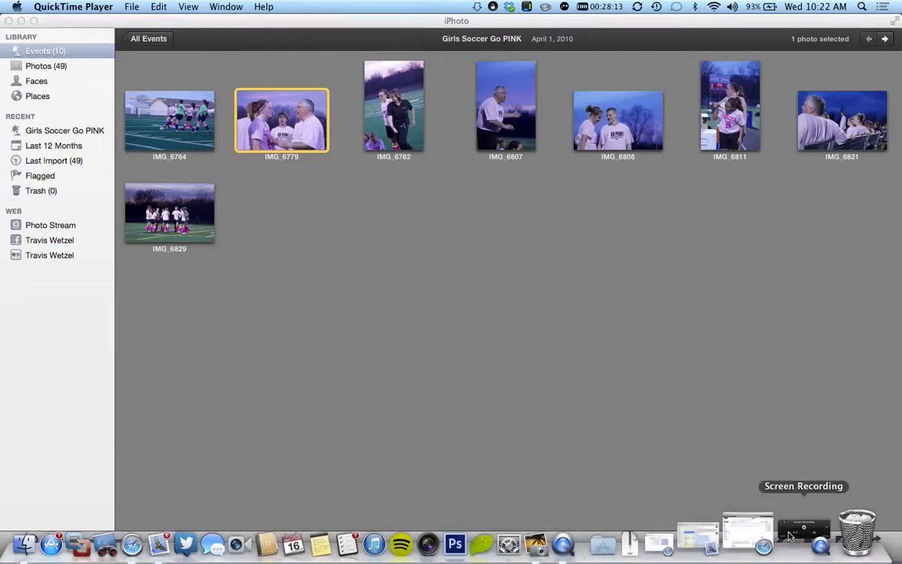